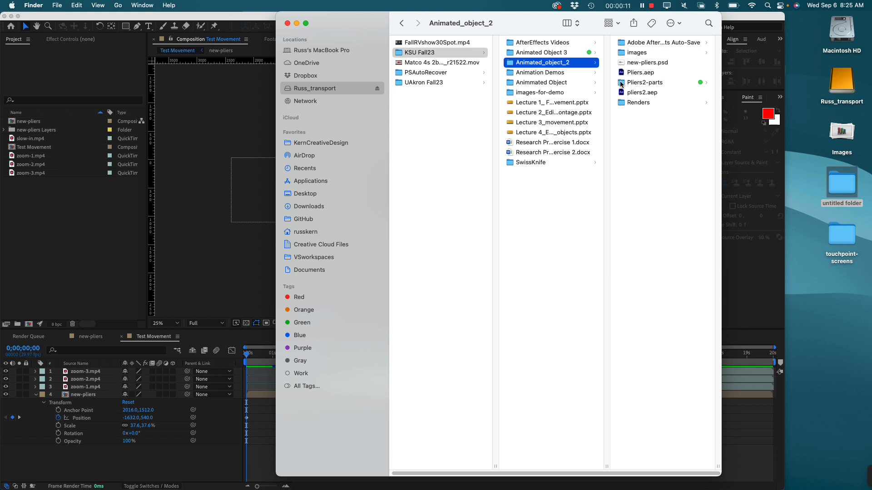
Open the photos IMG_0612.HEIC, IMG_0613.HEIC and IMG_0614.HEIC together from the Pliers2-parts folder
left_click(620, 85)
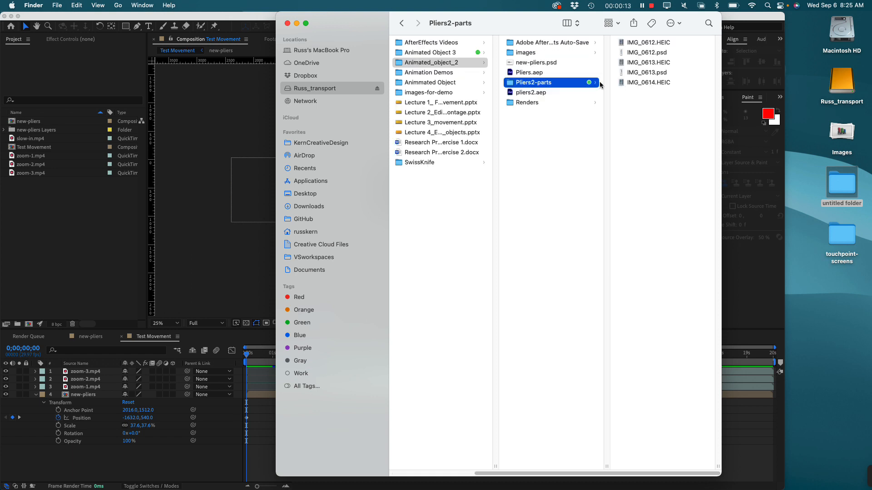
left_click_drag(518, 23, 366, 21)
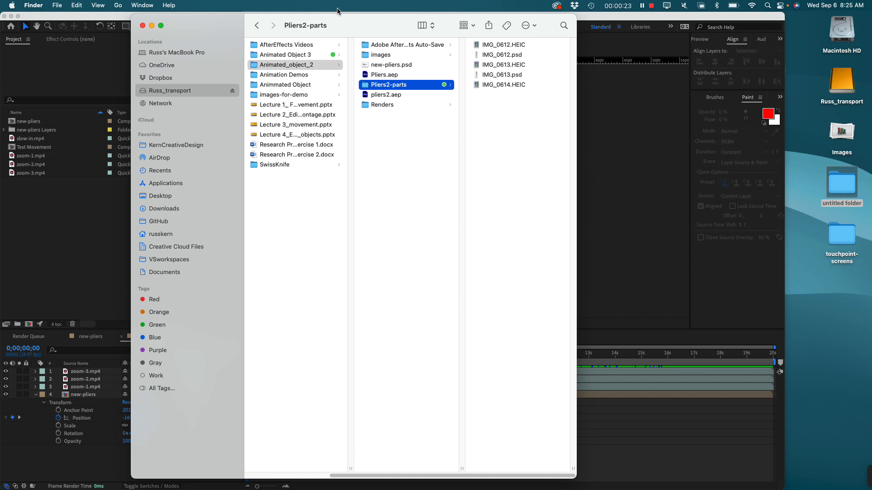
left_click(498, 47)
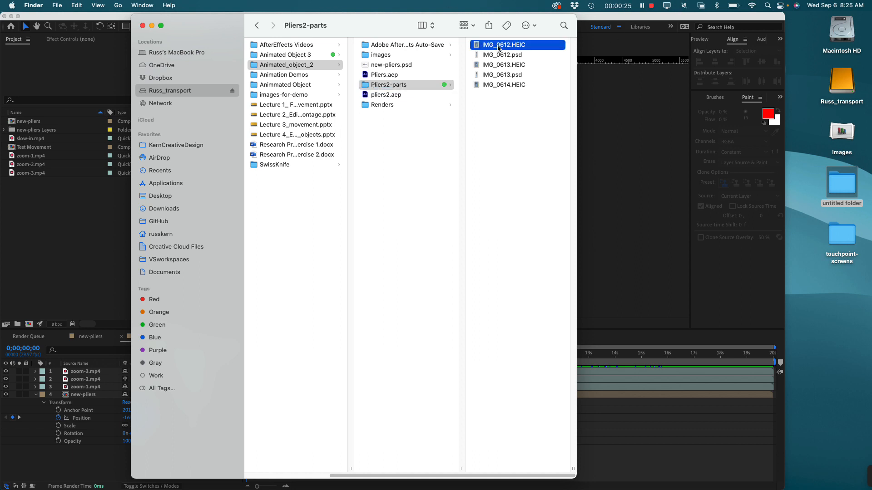
left_click(401, 74, "super")
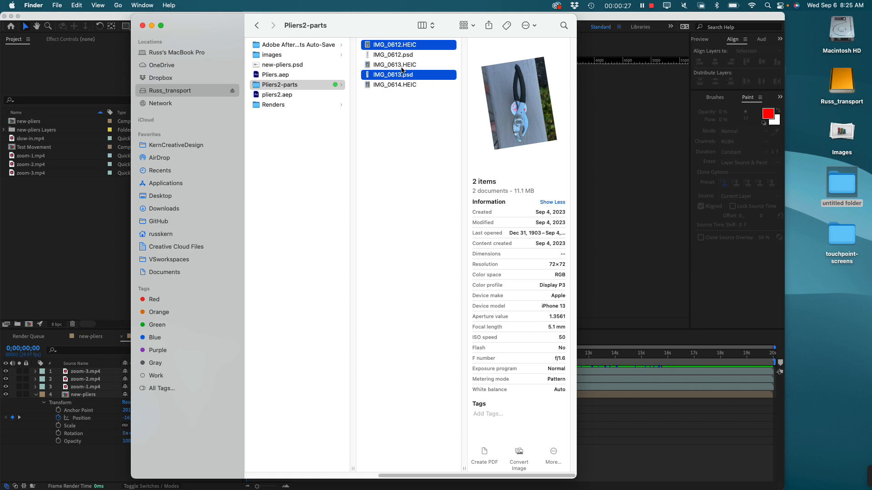
left_click(406, 121)
left_click(407, 86)
left_click(406, 65, "super")
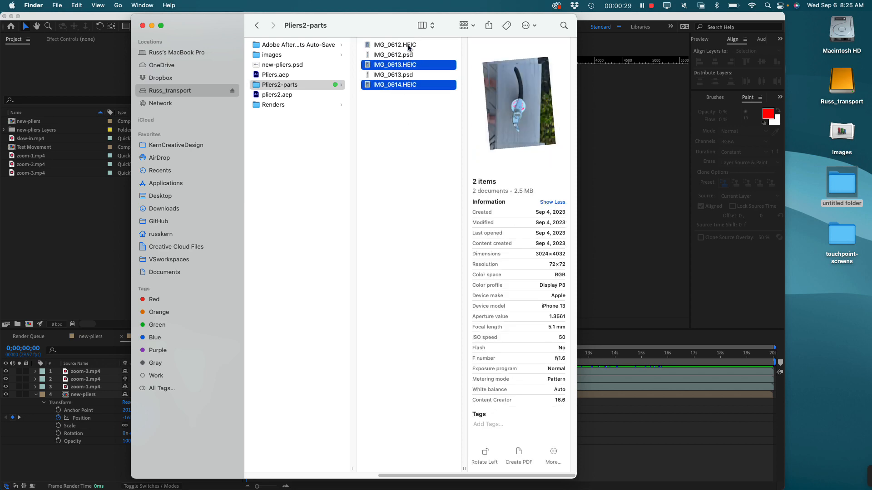
left_click(409, 45, "super")
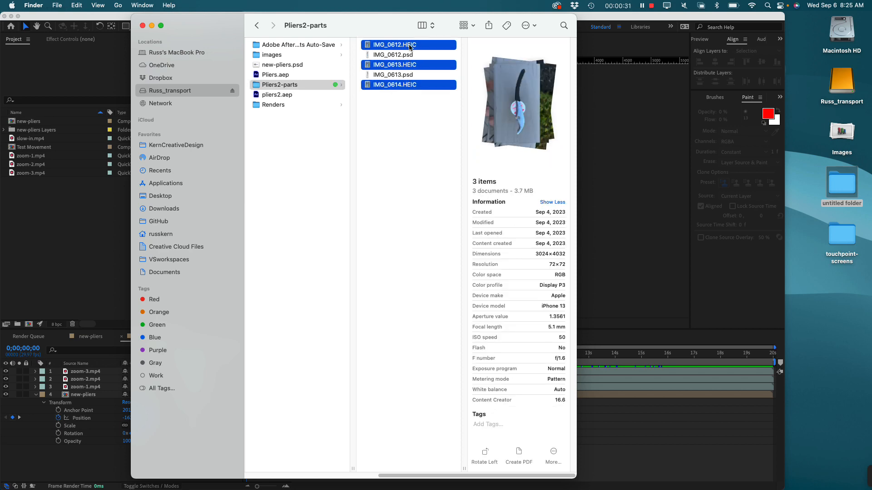
double_click(409, 47)
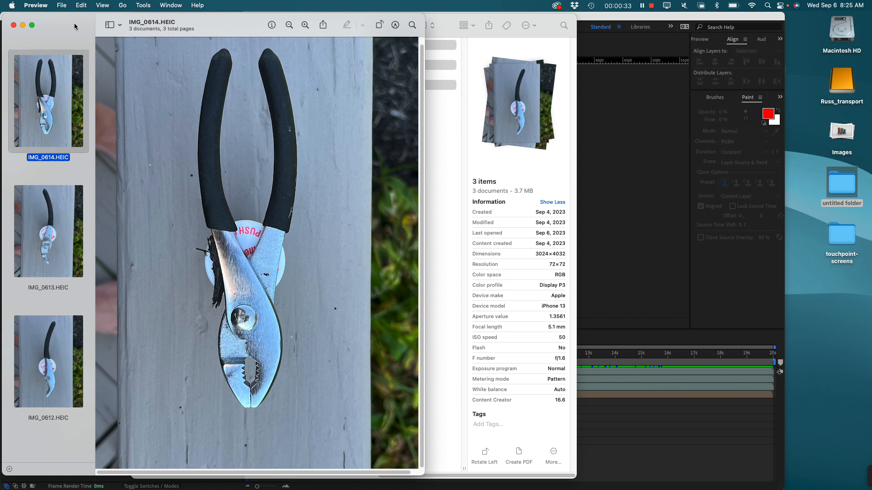
Compare the photo of the assembled pliers with the photos of its two separate halves
left_click_drag(75, 26, 257, 25)
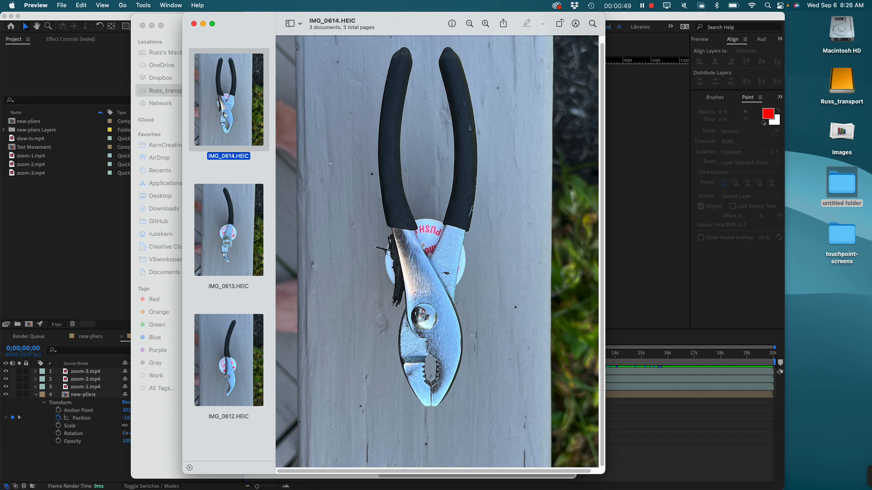
left_click(222, 234)
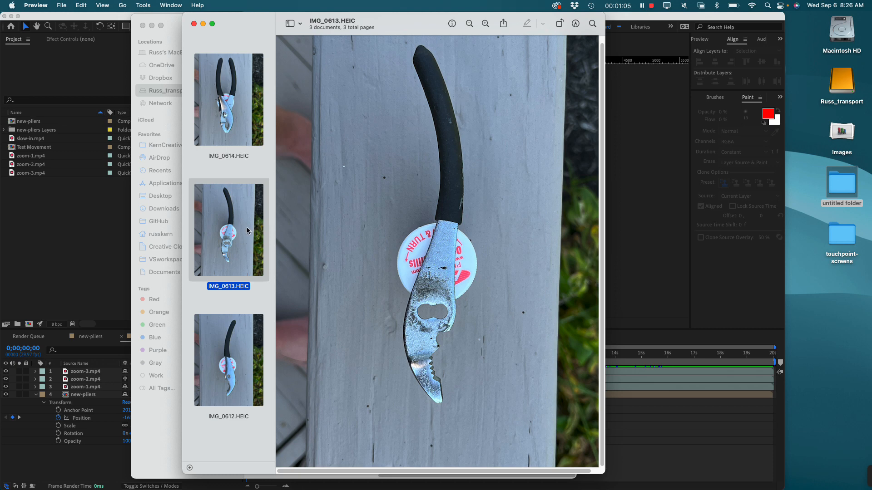
scroll(249, 231, "down", 1)
left_click(236, 123)
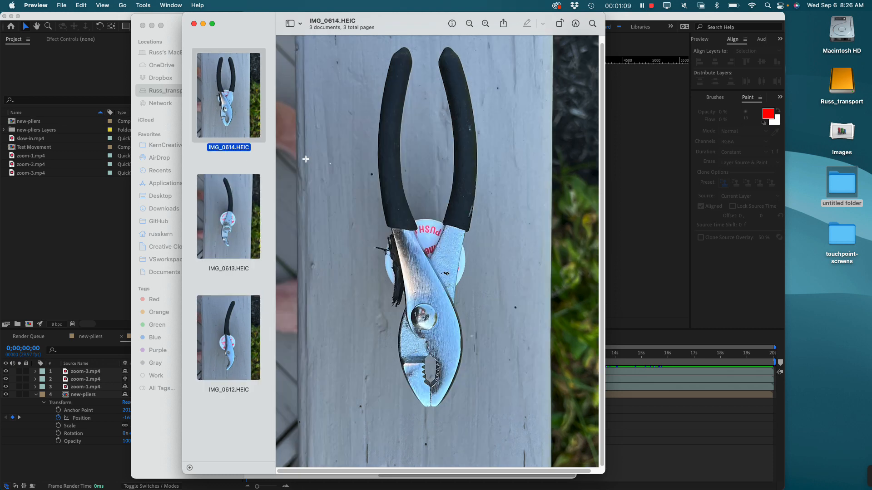
left_click(233, 214)
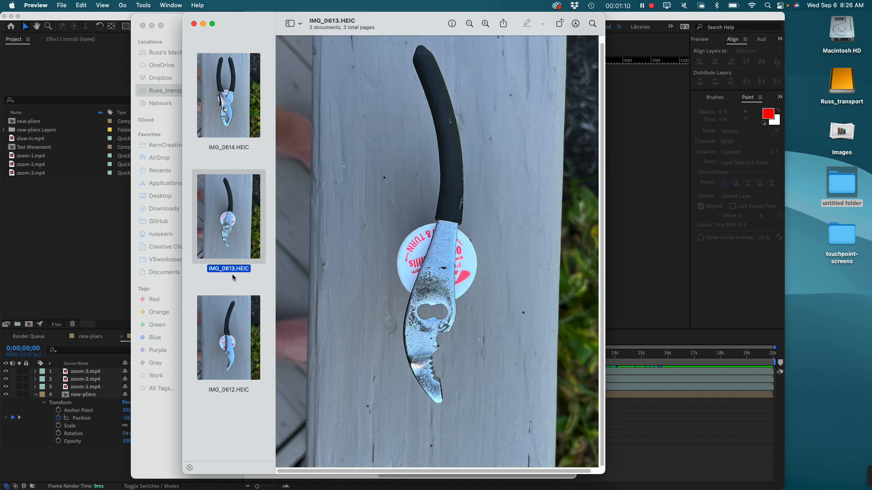
left_click(231, 333)
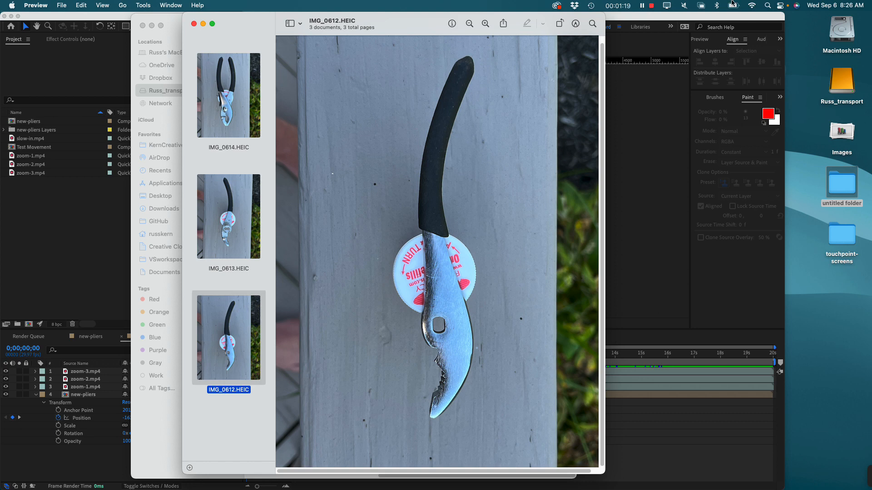
Switch to Finder and open IMG_0612.psd and IMG_0613.psd in Photoshop
key("super+Tab")
key("super+Tab")
key("super+Tab")
key("super+Tab")
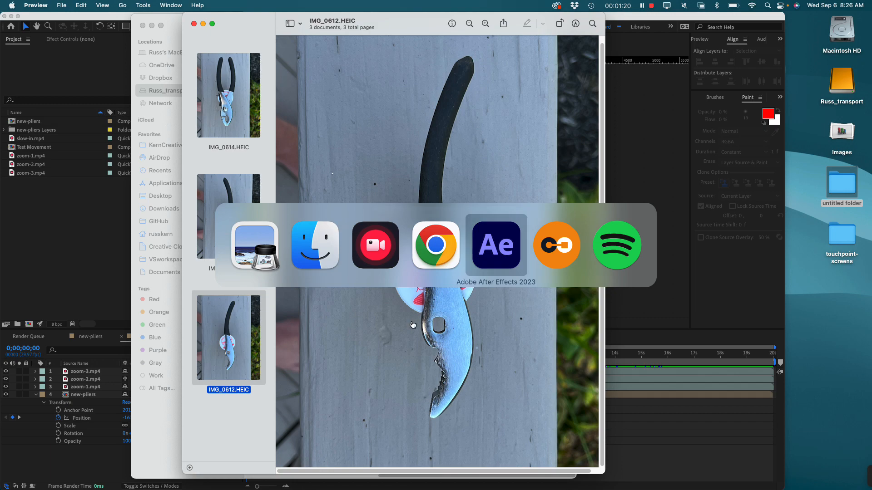
left_click(320, 249)
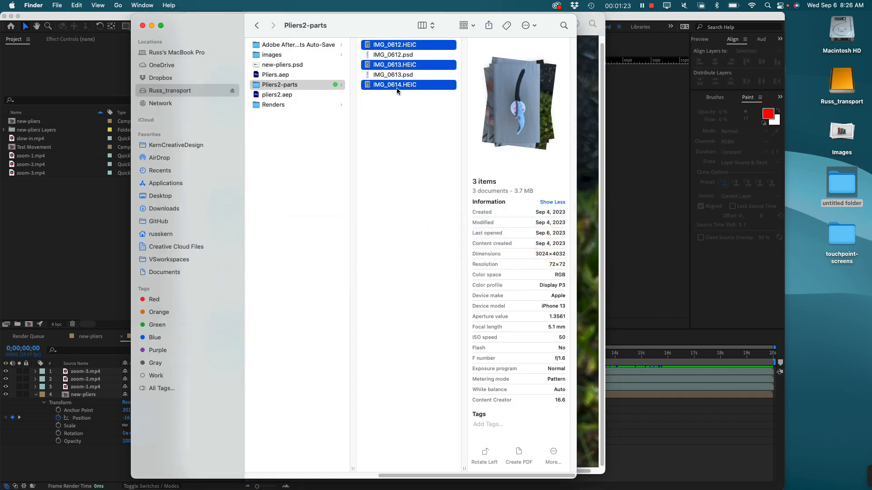
left_click(397, 76)
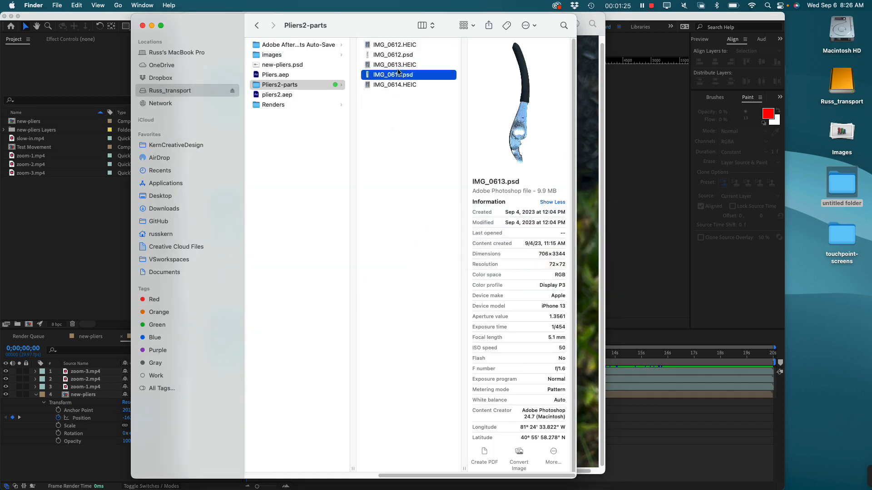
left_click(392, 55, "super")
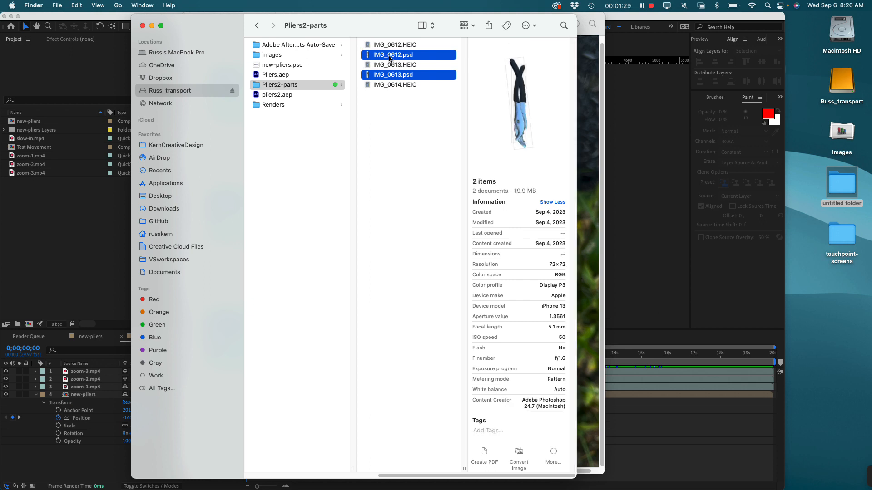
double_click(389, 57)
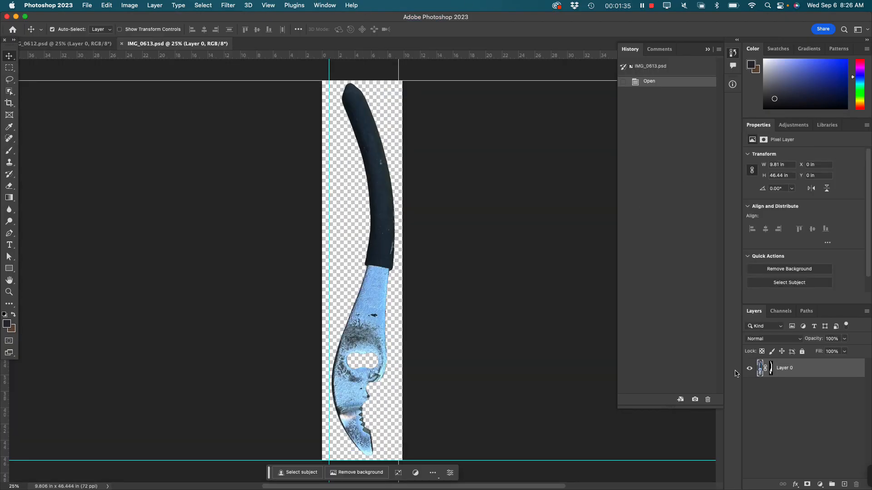
Disable and delete the layer mask of Layer 0 in IMG_0613.psd
right_click(771, 369)
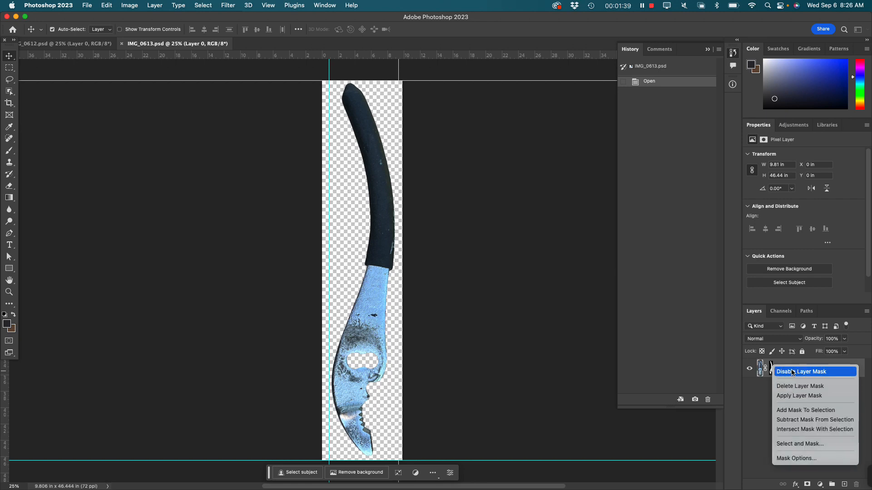
left_click(792, 372)
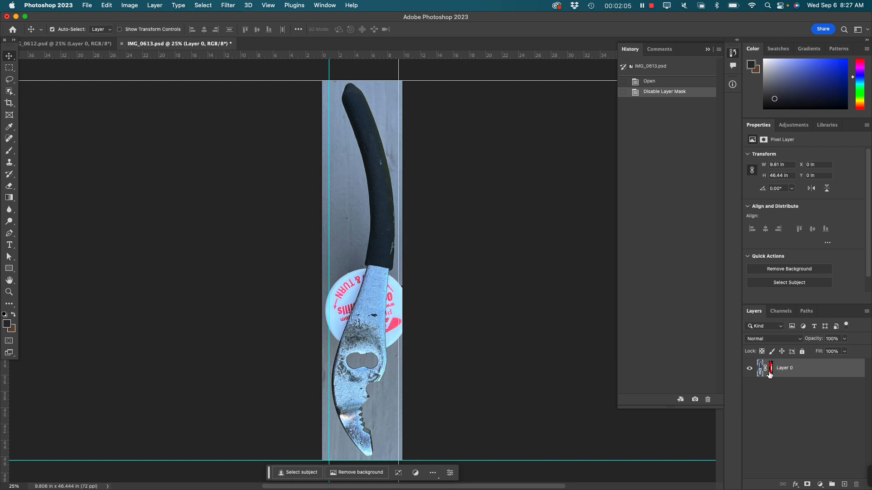
right_click(774, 372)
left_click(747, 416)
right_click(771, 371)
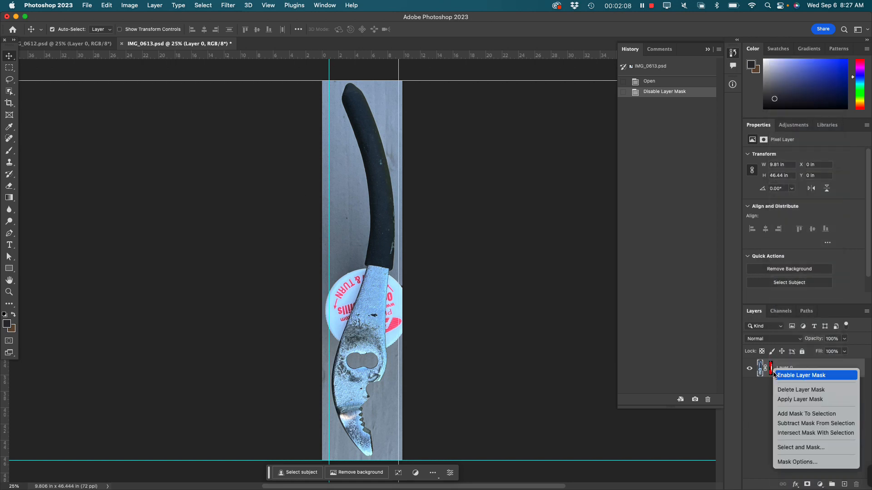
left_click(799, 390)
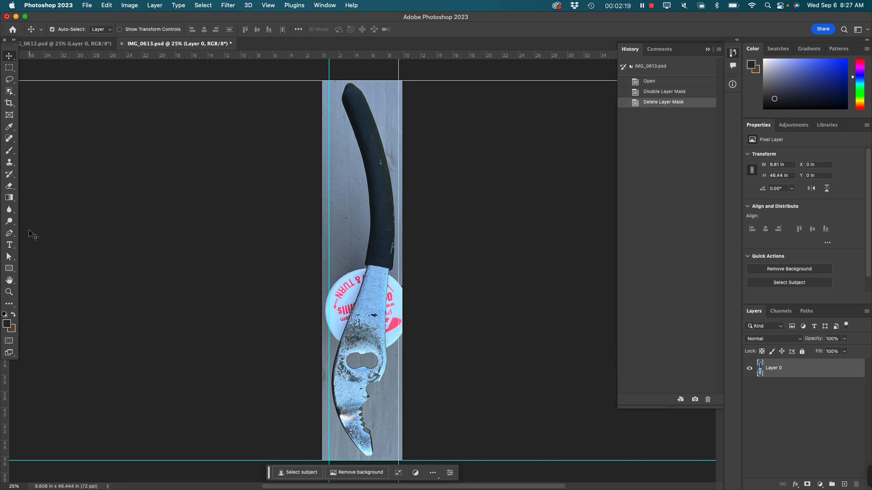
Start a Pen tool path down the outer curved edge of the jaw, ending in a curved anchor point at its tip
left_click(8, 235)
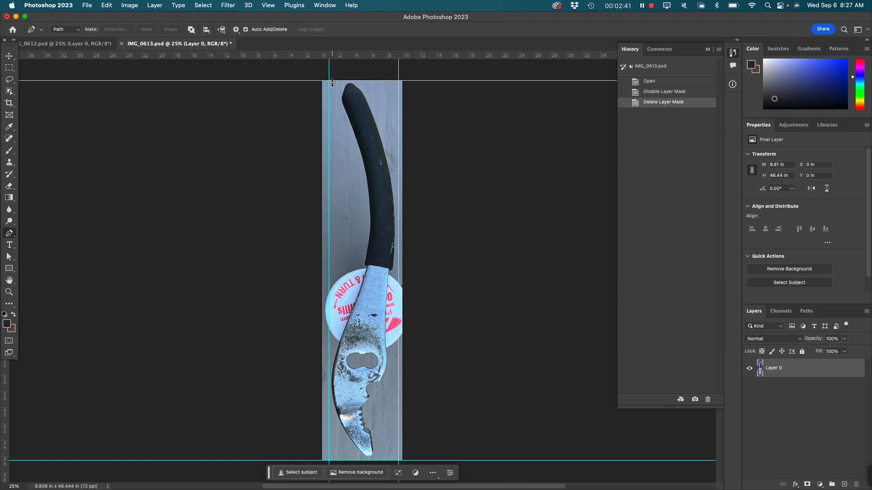
key("super+1")
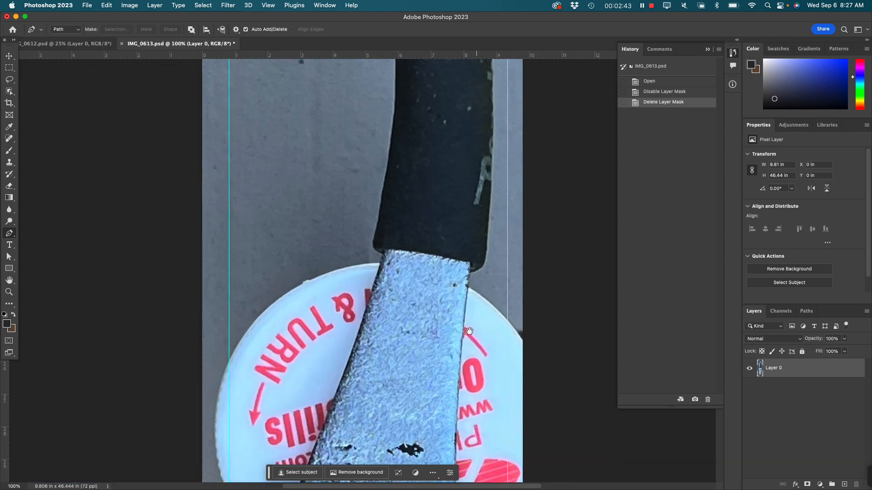
scroll(418, 354, "down", 8)
scroll(415, 329, "down", 10)
scroll(414, 330, "left", 2)
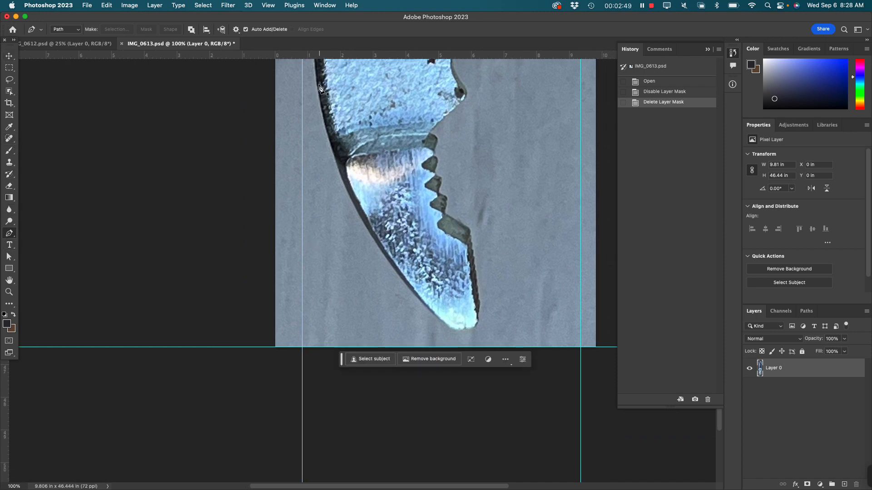
left_click(317, 82)
left_click(330, 148)
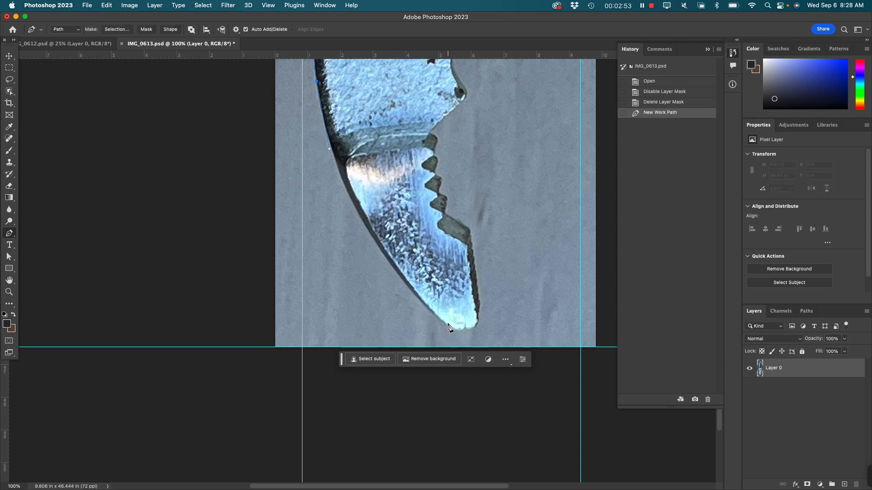
mouse_move(452, 330)
left_mouse_down()
mouse_move(569, 433)
mouse_move(539, 395)
mouse_move(447, 330)
mouse_move(466, 329)
left_mouse_up()
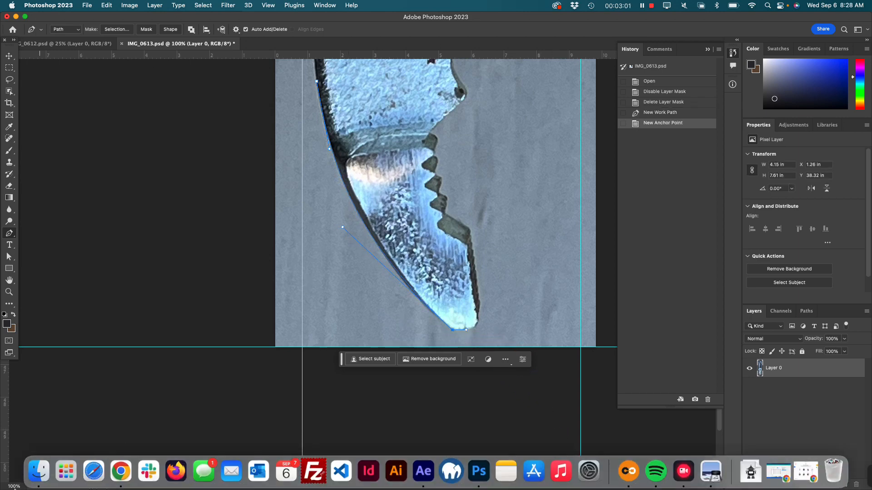
Launch the ShowKey app and switch back to Photoshop
left_click(65, 471)
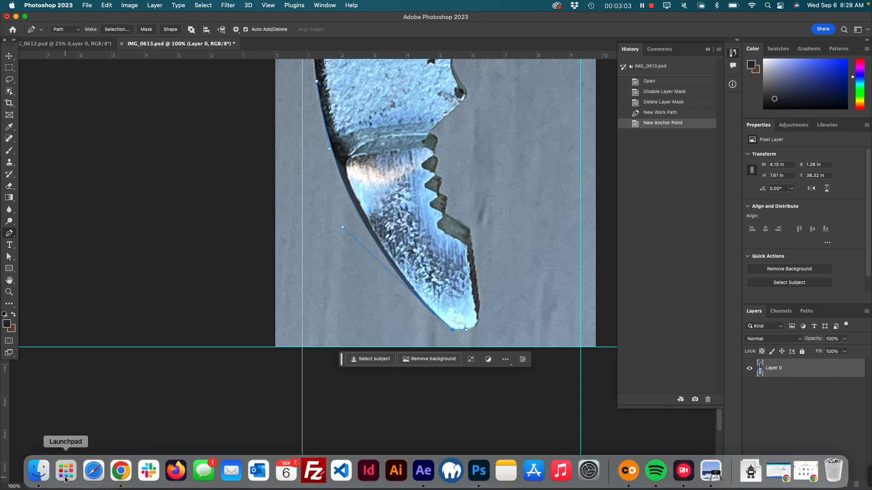
scroll(800, 249, "right", 5)
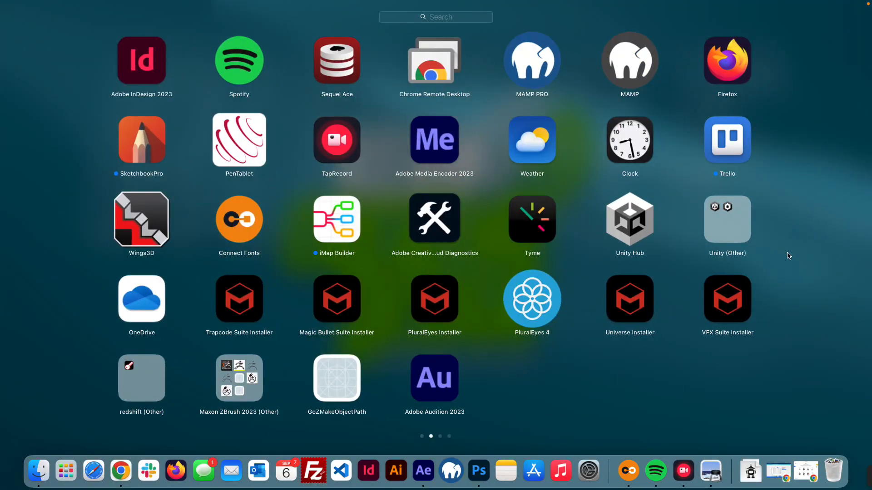
scroll(788, 254, "right", 5)
scroll(810, 155, "right", 5)
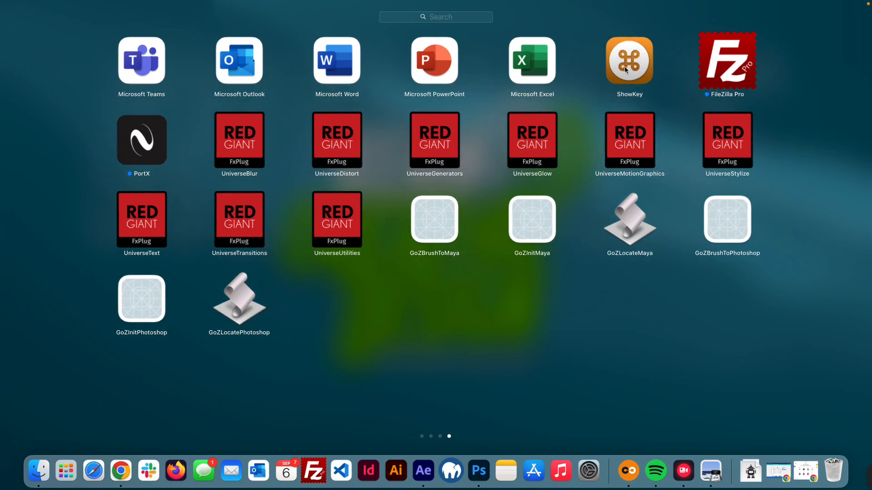
left_click(477, 472)
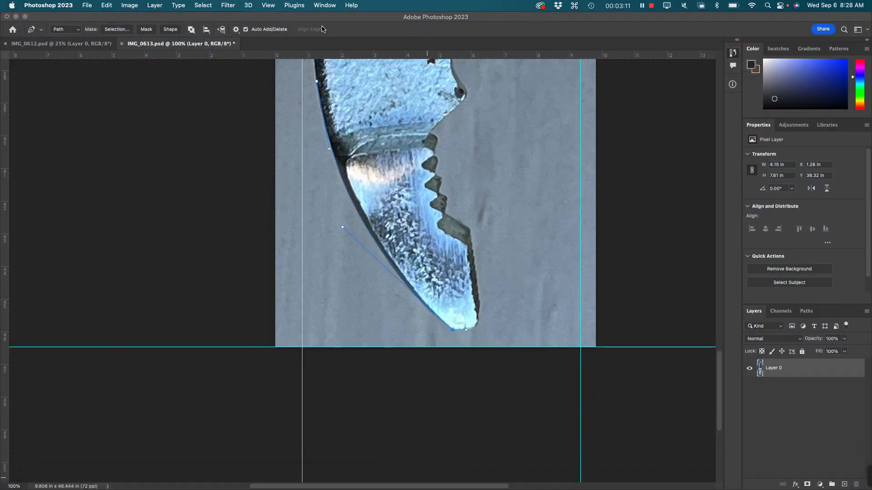
left_click(323, 20)
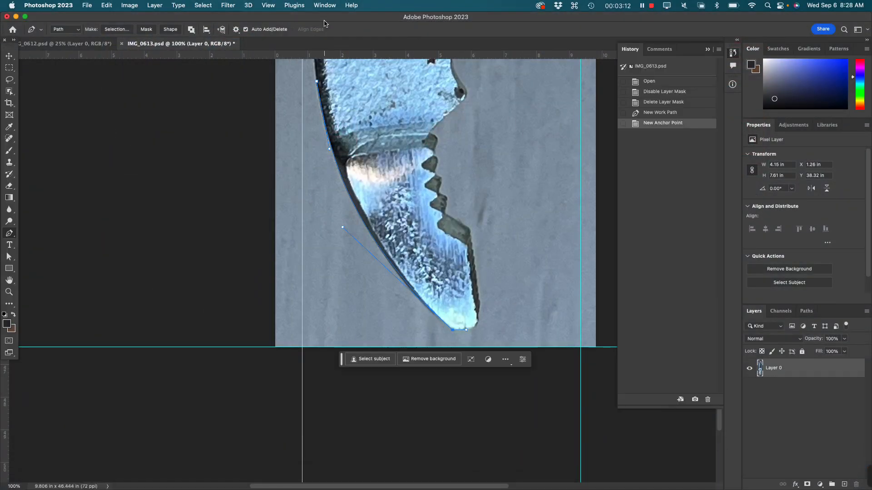
Continue the pen path around the jaw tip and up its inner edge to the notch below the lowest small tooth
left_click(473, 328)
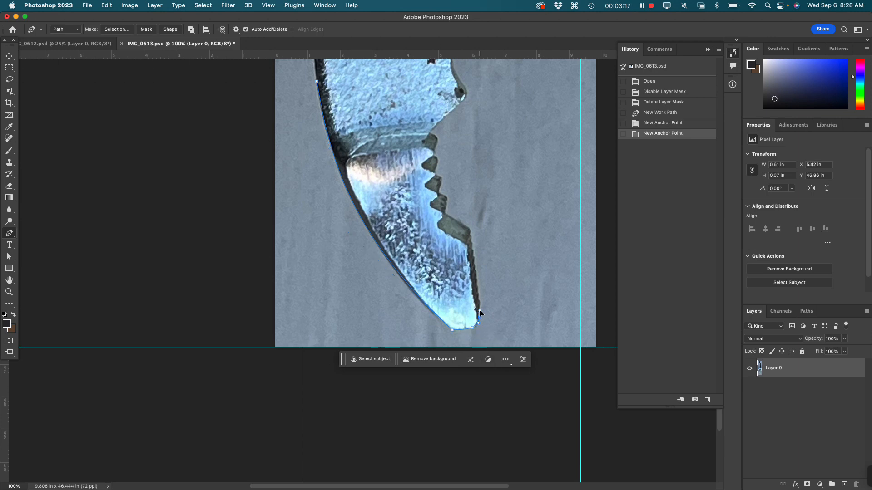
left_click(479, 315)
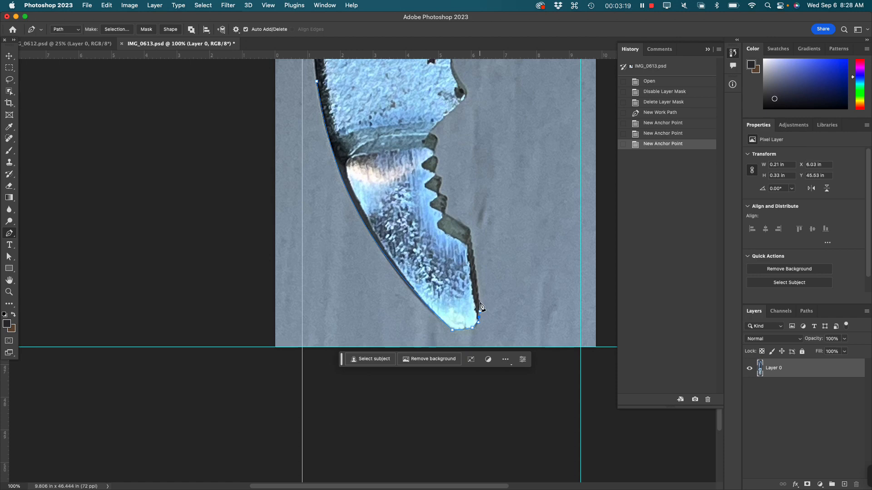
key("alt")
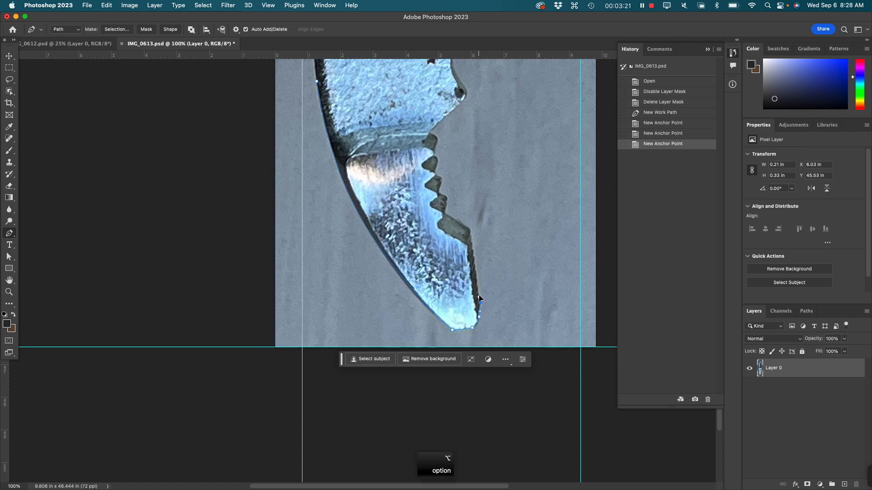
left_click(477, 282)
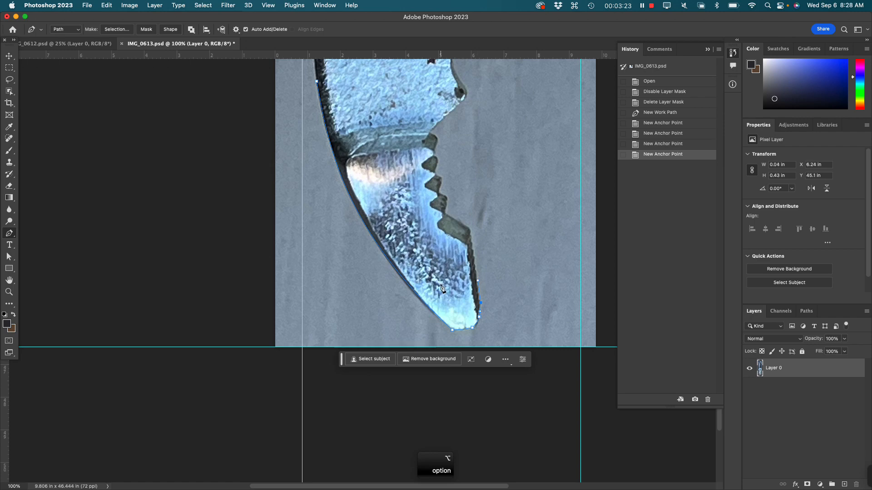
left_click(470, 229)
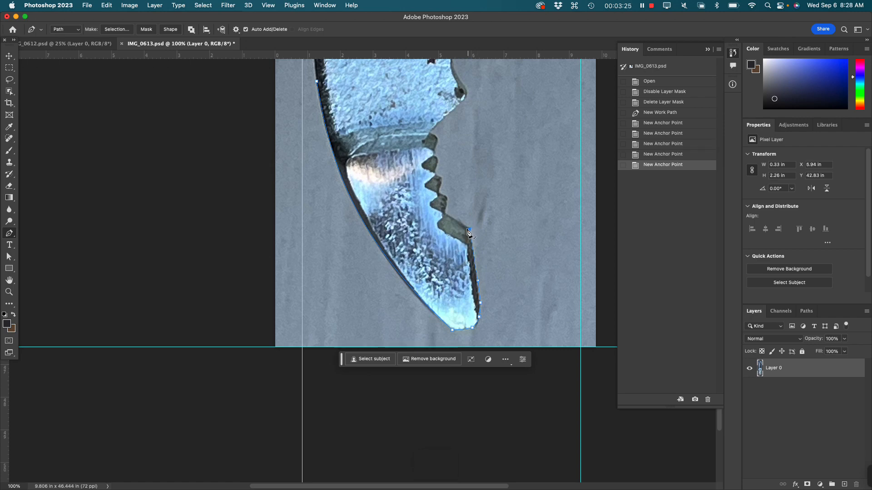
left_click(444, 216)
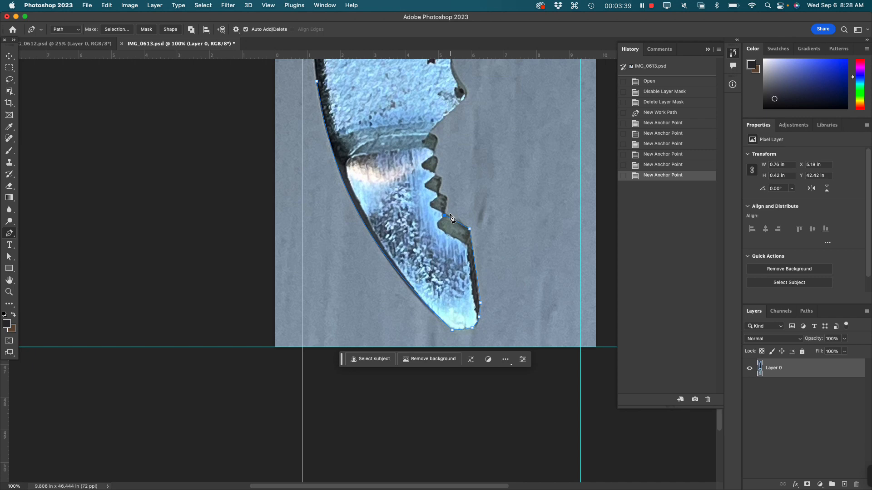
Save the Work Path as Path 1
key("super+minus")
key("super+minus")
key("super+minus")
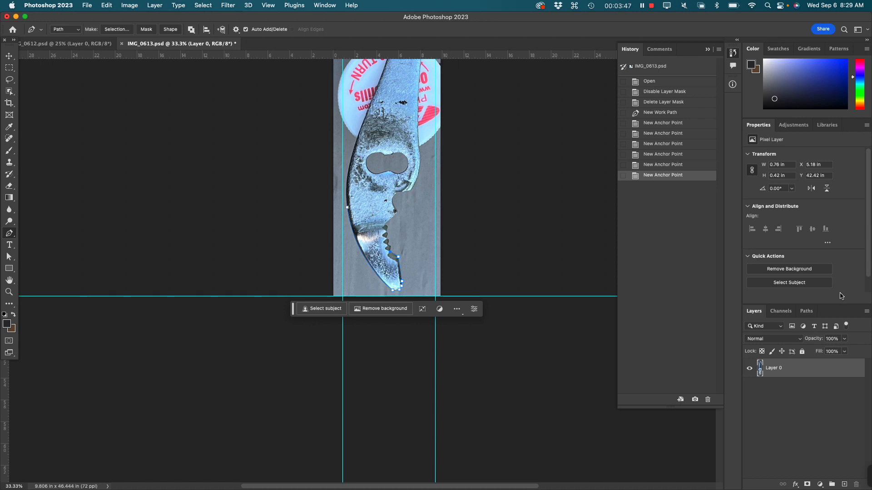
left_click(807, 312)
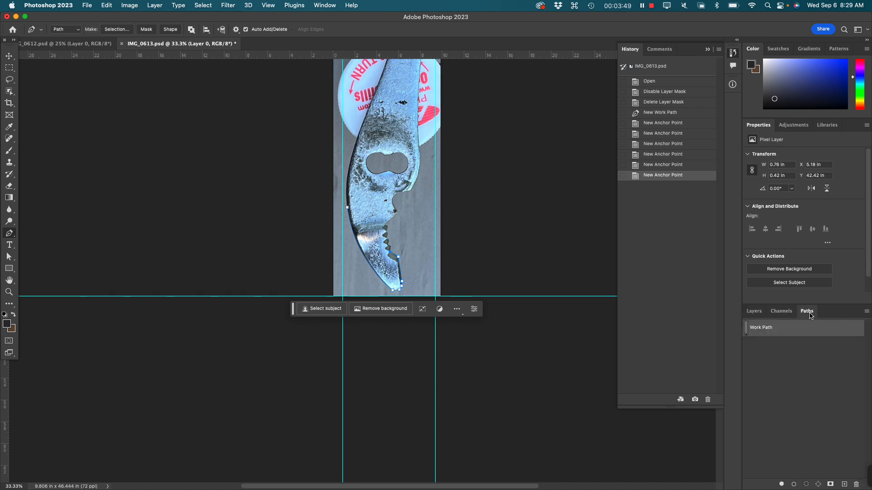
double_click(768, 330)
key("Return")
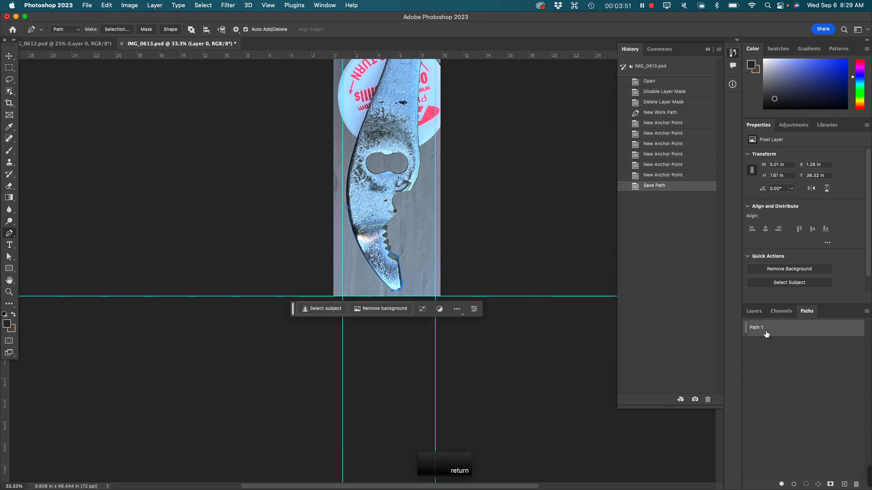
Move the contextual task bar clear of the pliers photo and apply Remove Background to Layer 0
key("super+minus")
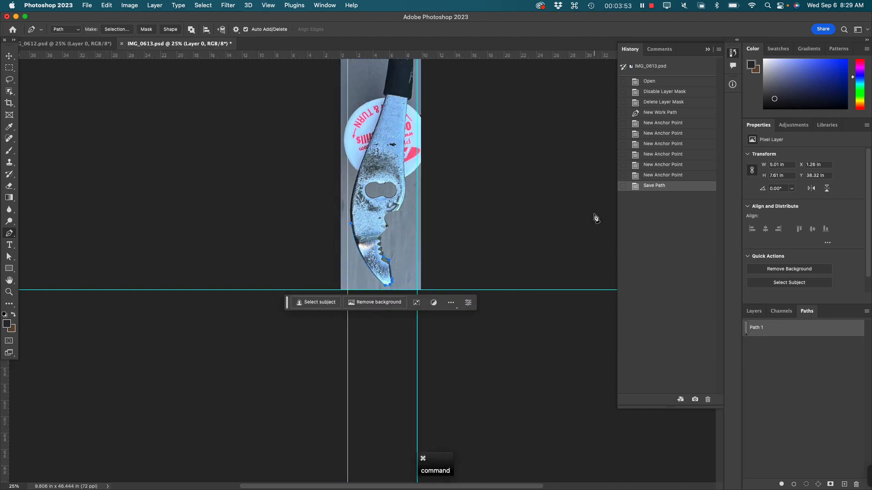
key("space")
left_click_drag(484, 202, 472, 309)
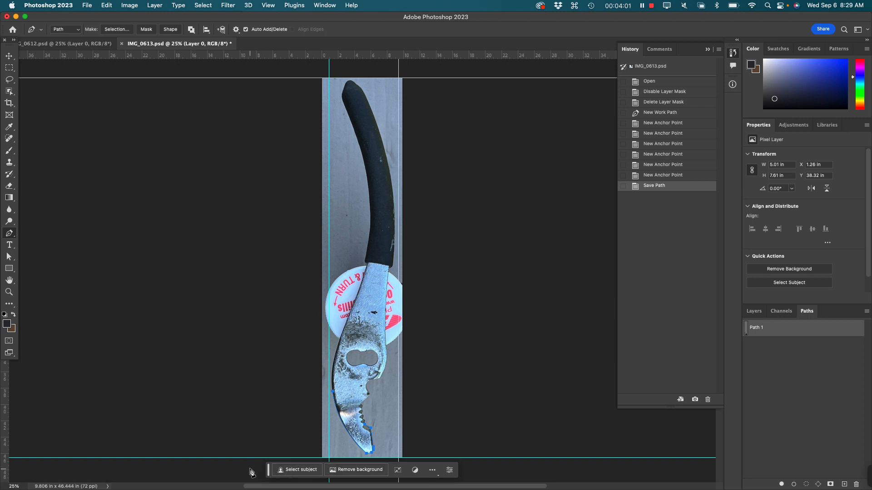
left_click_drag(269, 473, 76, 327)
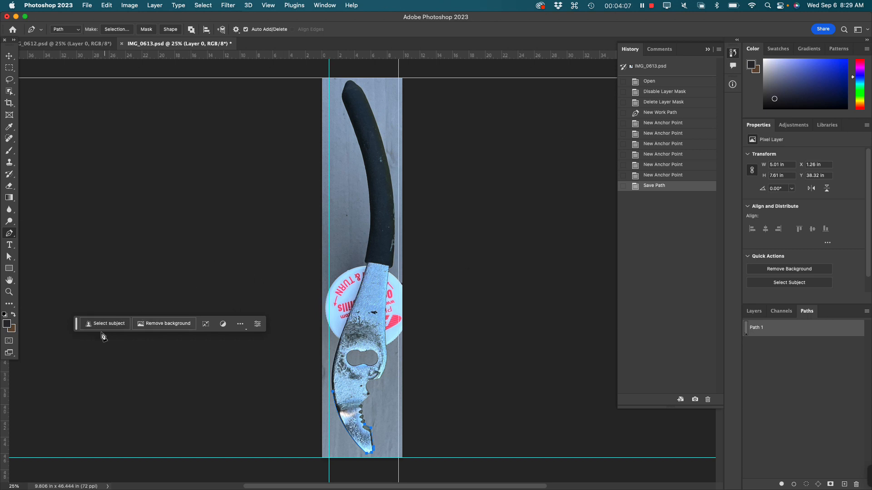
left_click(169, 325)
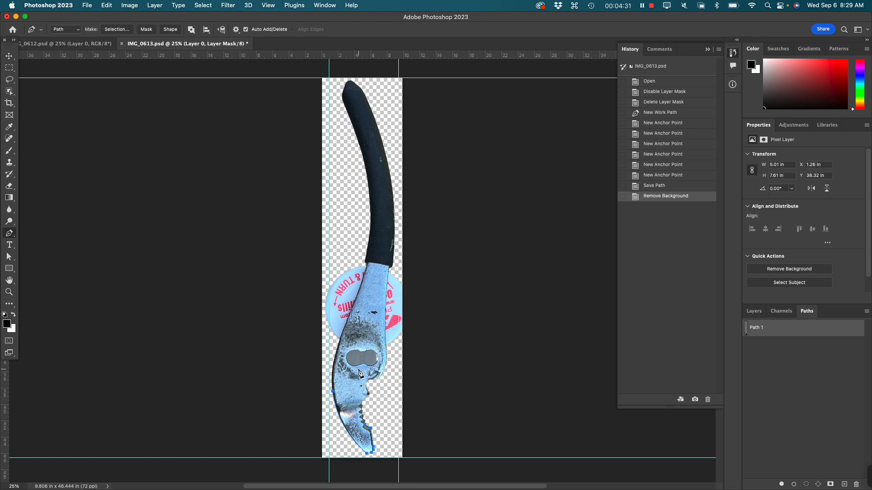
Examine the cutout's edges from the white cap down to the jaw tip, and undo the Remove Background operation
key("super+plus")
key("super+plus")
key("super+plus")
key("super+plus")
key("super+plus")
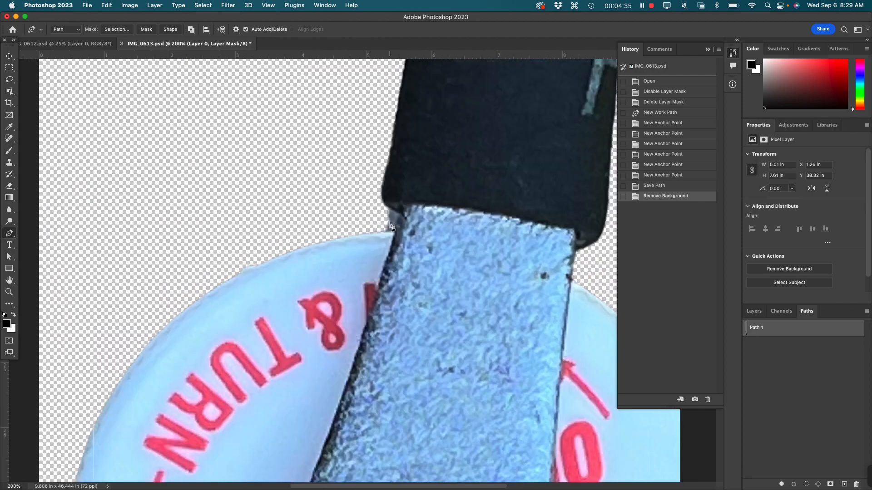
key("space")
left_click_drag(479, 396, 469, 52)
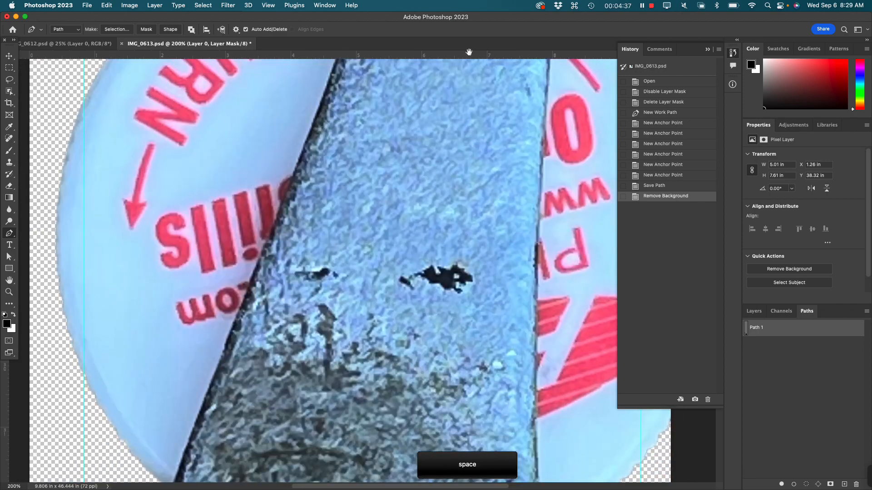
left_click_drag(433, 315, 459, 91)
left_click_drag(400, 318, 469, 27)
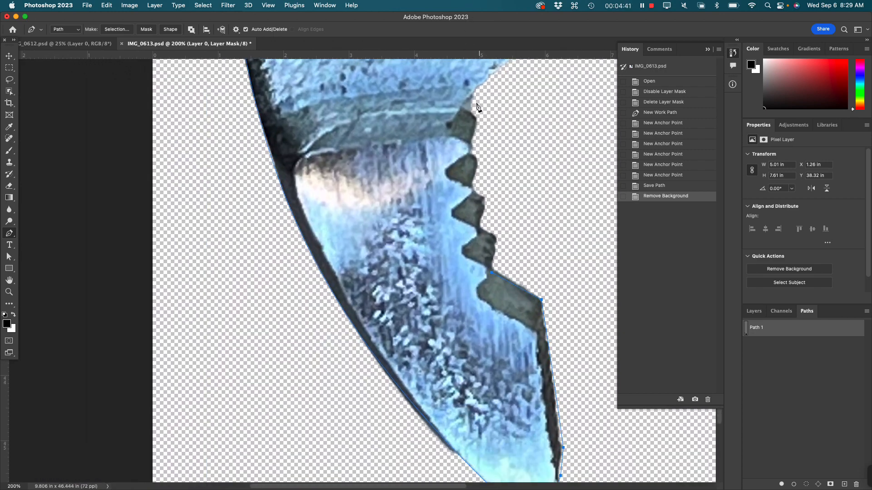
key("space")
left_click_drag(436, 316, 352, 251)
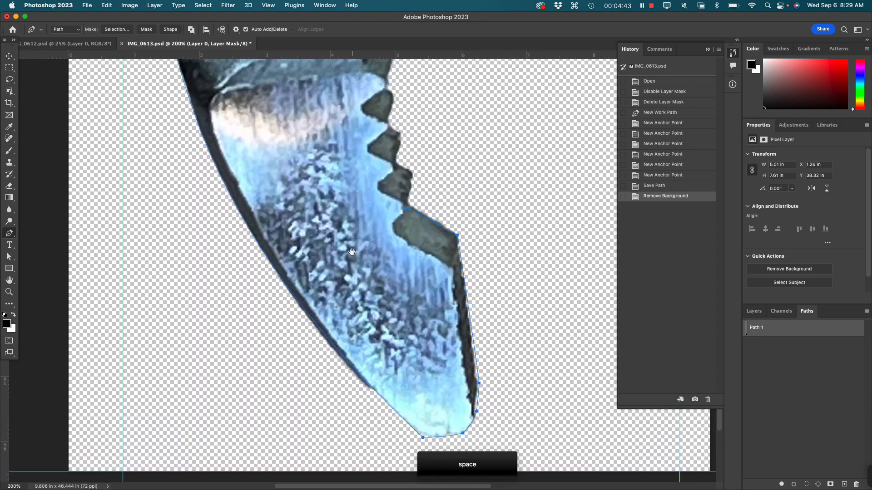
left_click_drag(408, 297, 417, 167)
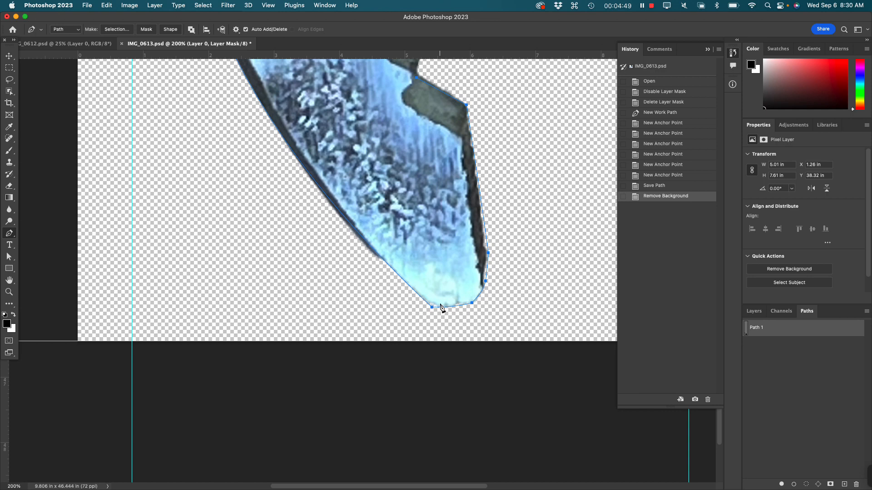
key("super+minus")
key("super+minus")
key("super+minus")
key("super+minus")
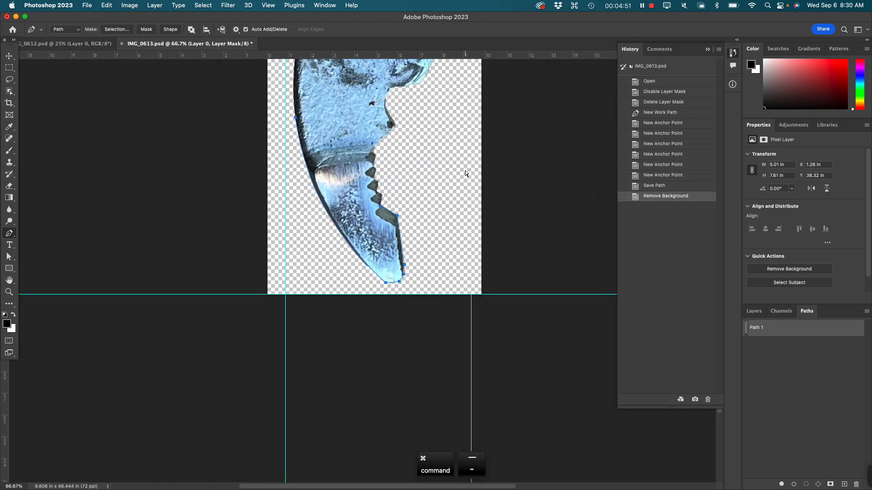
key("super+minus")
key("super+minus")
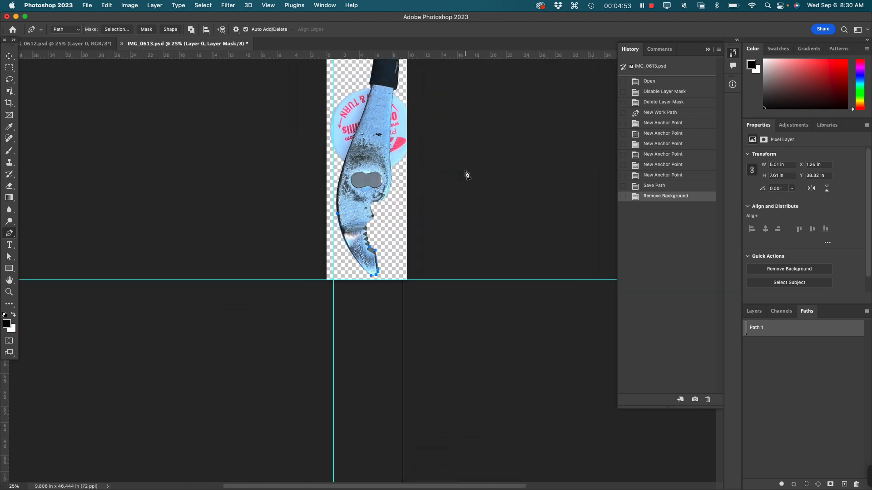
left_click_drag(463, 171, 484, 305)
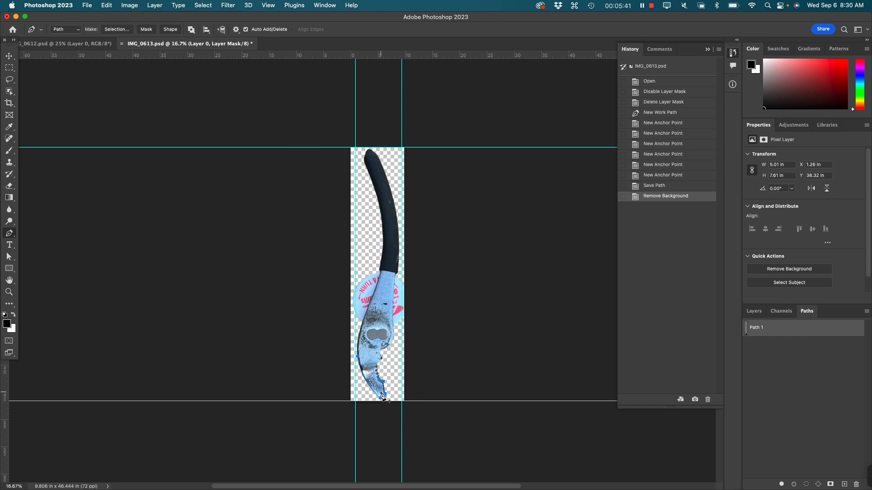
key("super+z")
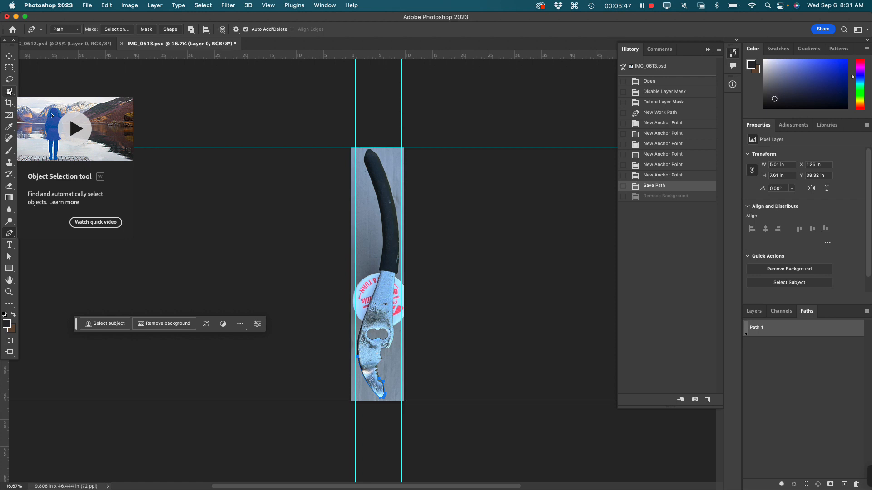
Select the whole pliers half with the Object Selection tool in Rectangle mode, framing it between the guides
left_click(10, 92)
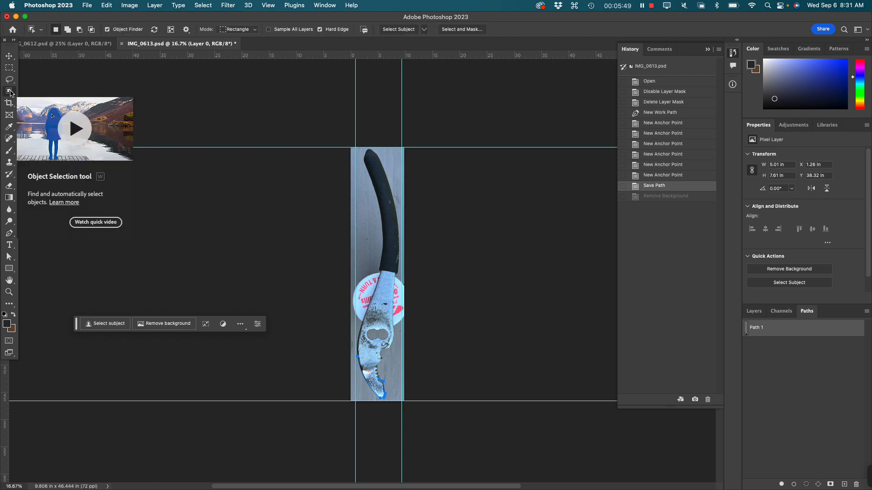
left_click(10, 92)
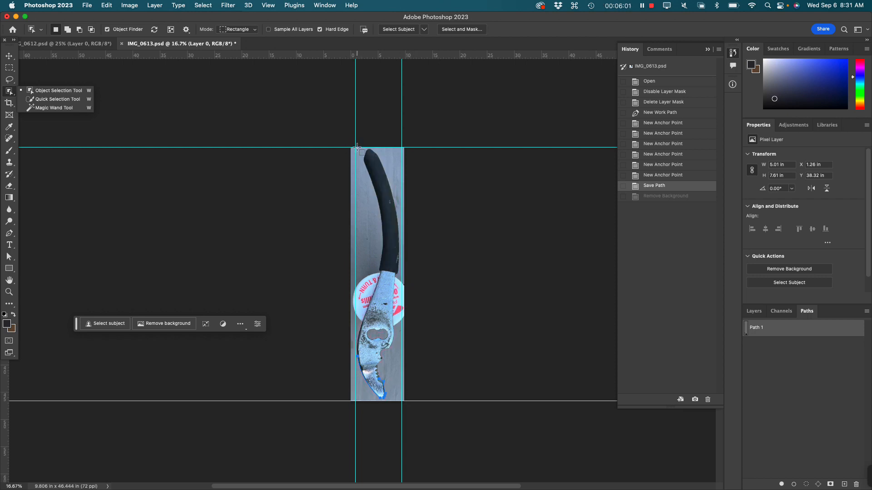
left_click_drag(357, 148, 403, 403)
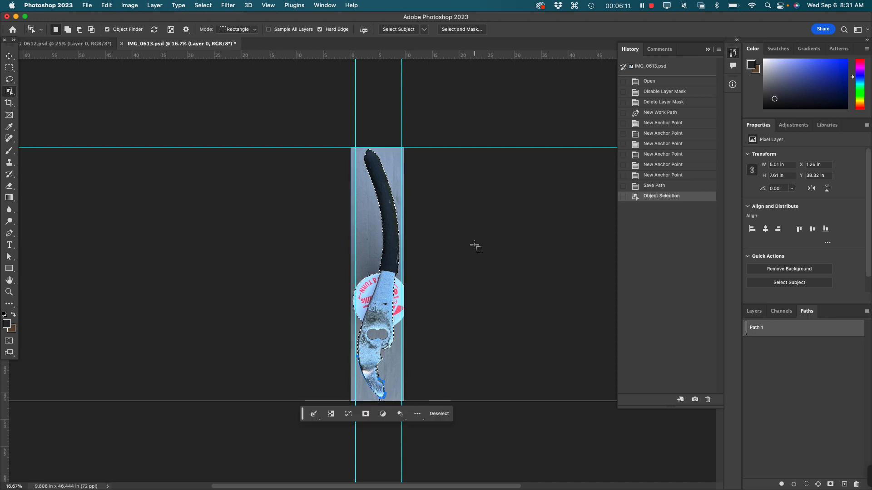
Examine the selection outline along the handle, around the white cap and around the pivot hole
key("super+plus")
key("super+plus")
key("super+plus")
key("space")
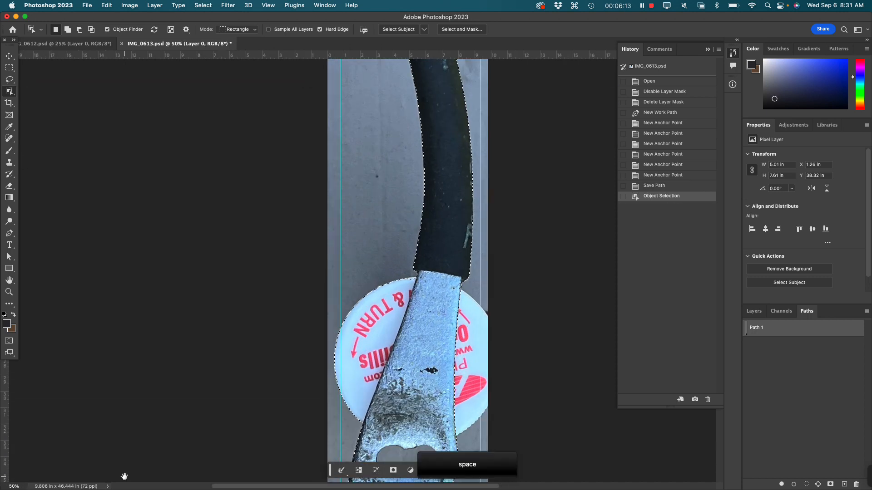
left_click_drag(419, 381, 297, 276)
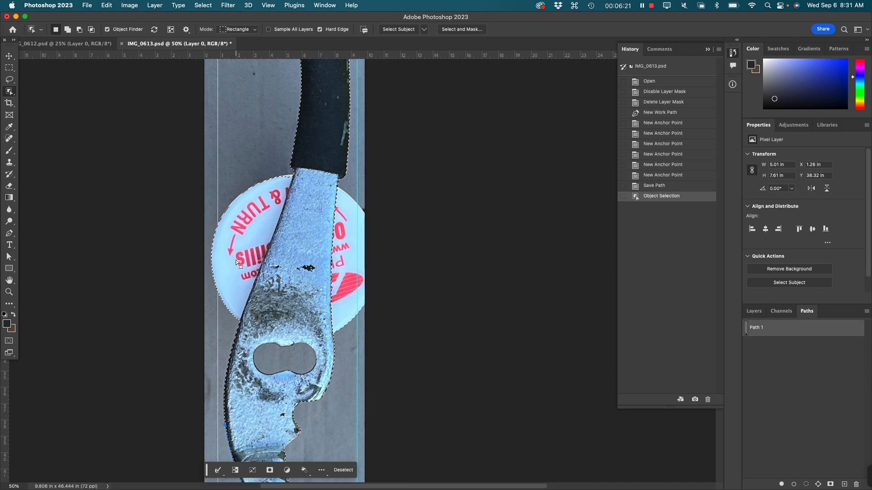
key("super+minus")
key("super+minus")
key("super+minus")
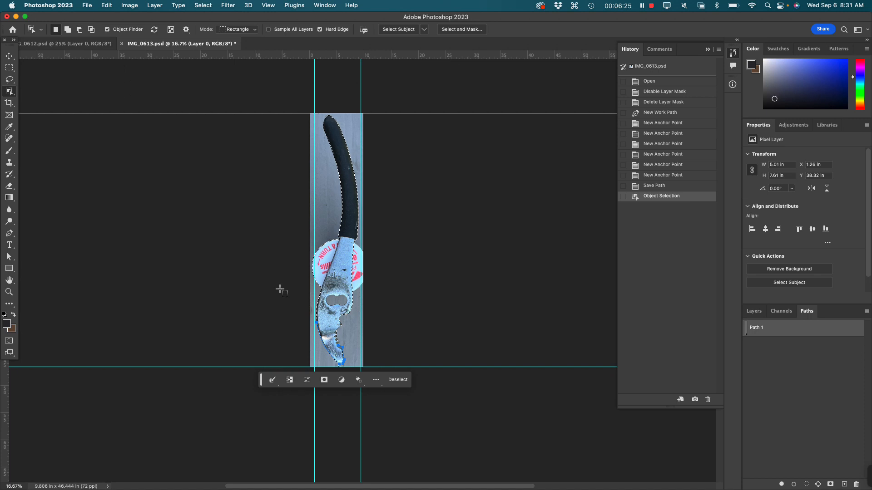
Add a layer mask to Layer 0 from the pliers selection
left_click(781, 311)
left_click(754, 311)
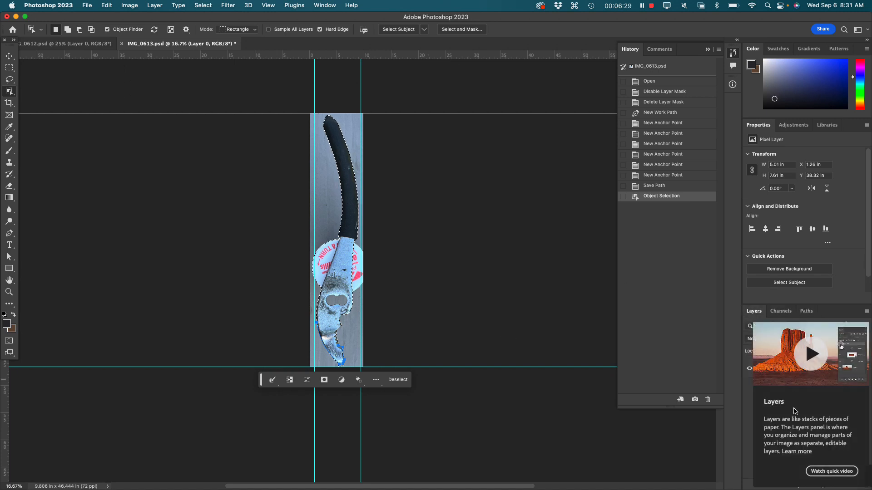
left_click(776, 391)
left_click(775, 370)
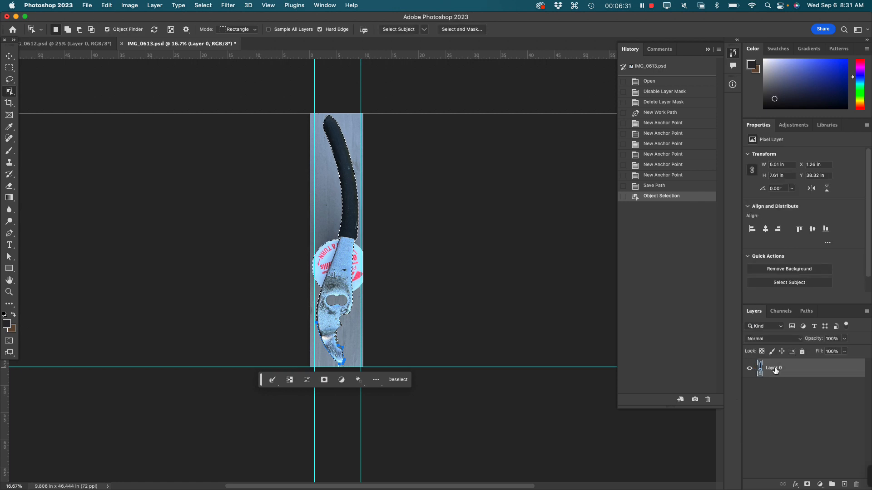
left_click(806, 485)
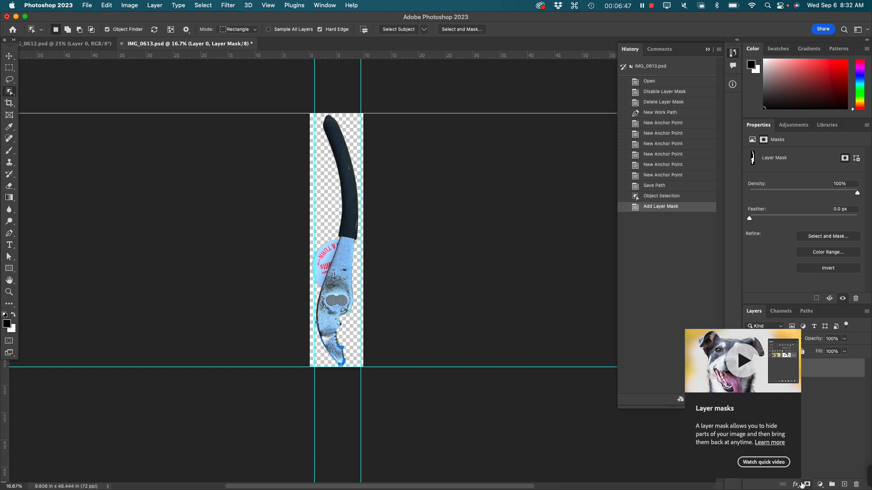
Switch the layer thumbnails to Large Thumbnails to enlarge the previews of Layer 0 and its mask
key("super+equal")
key("super+equal")
key("super+equal")
key("super+equal")
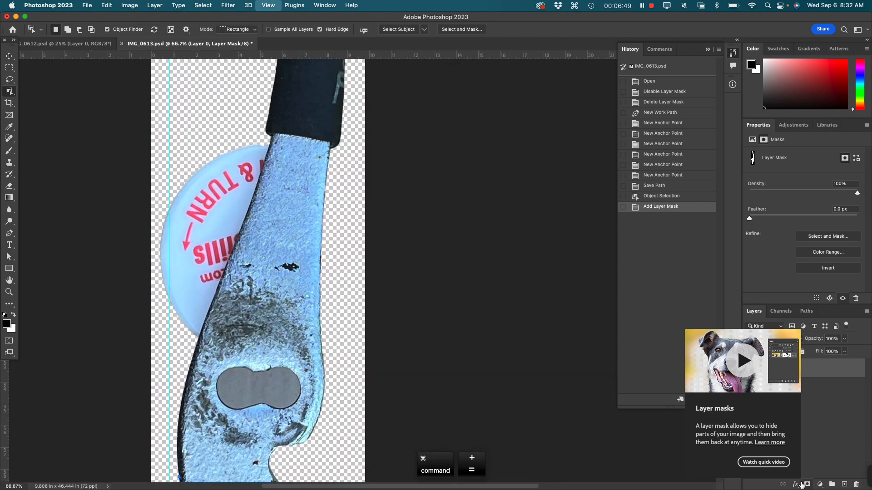
key("super+equal")
key("space")
left_click_drag(205, 277, 371, 195)
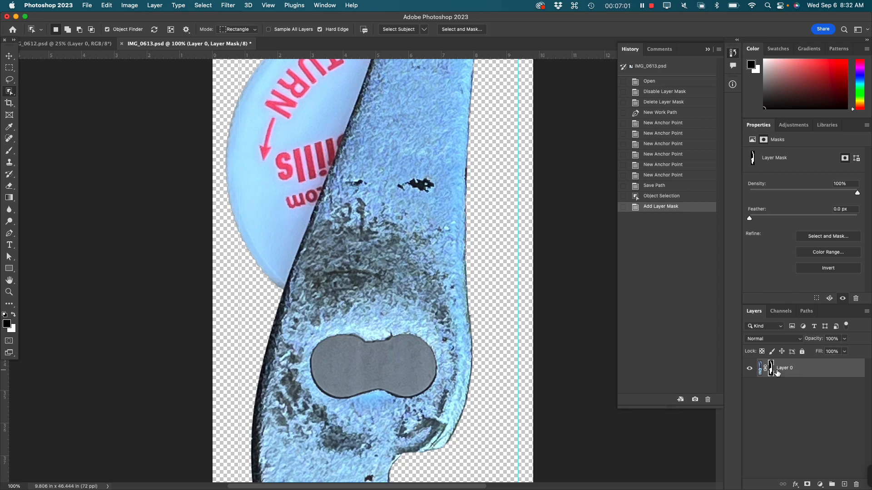
right_click(792, 398)
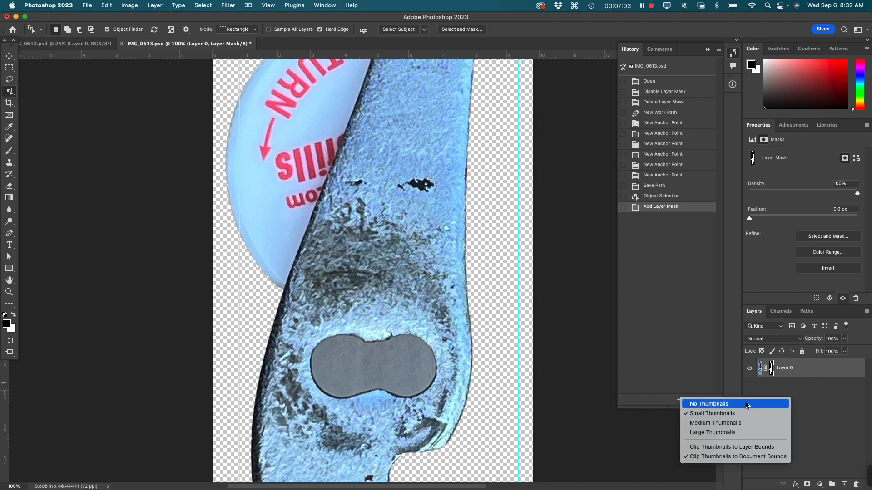
left_click(743, 434)
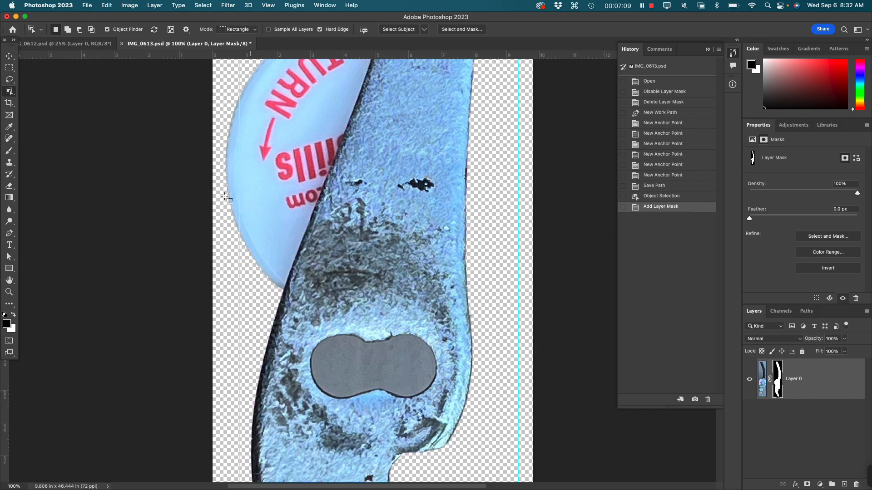
Set the Brush tool to 81 px and dab black on Layer 0's mask along the white cap's upper edge
left_click(9, 151)
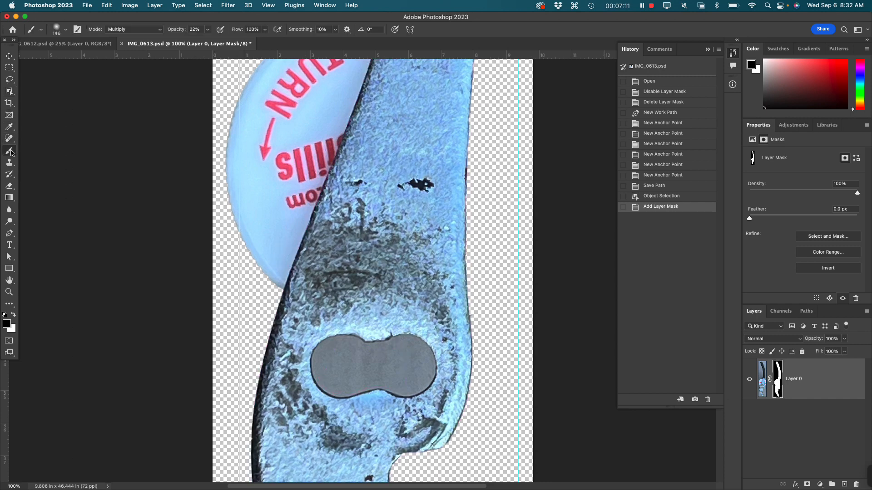
key("space")
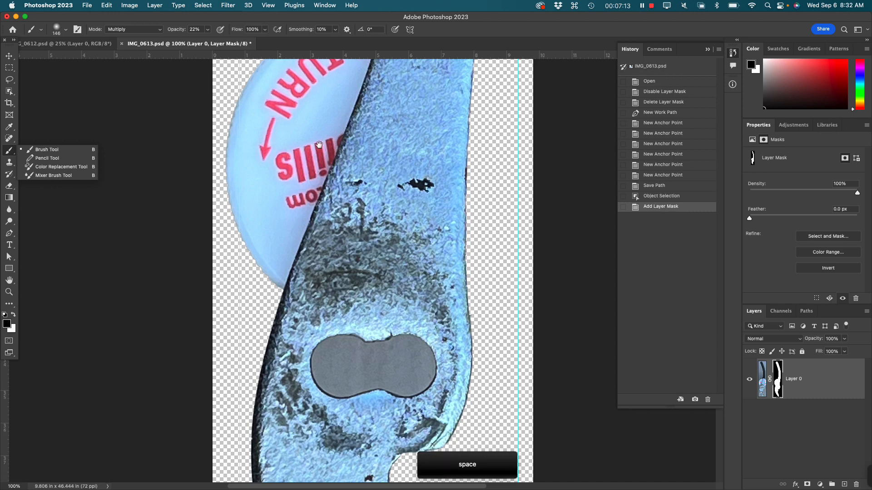
left_click_drag(305, 117, 371, 243)
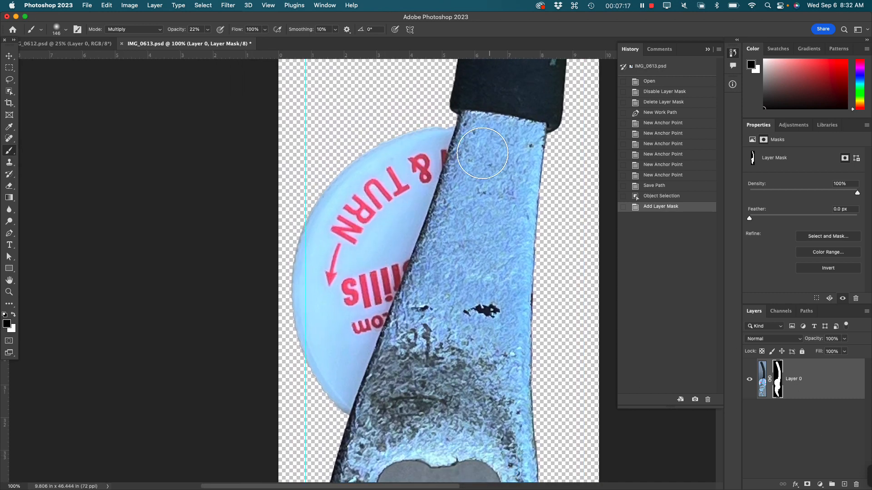
right_click(428, 137)
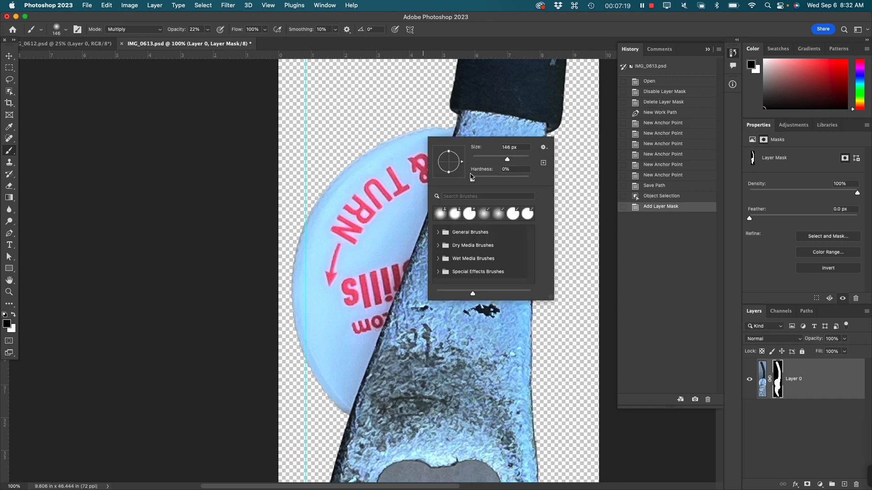
left_click(496, 159)
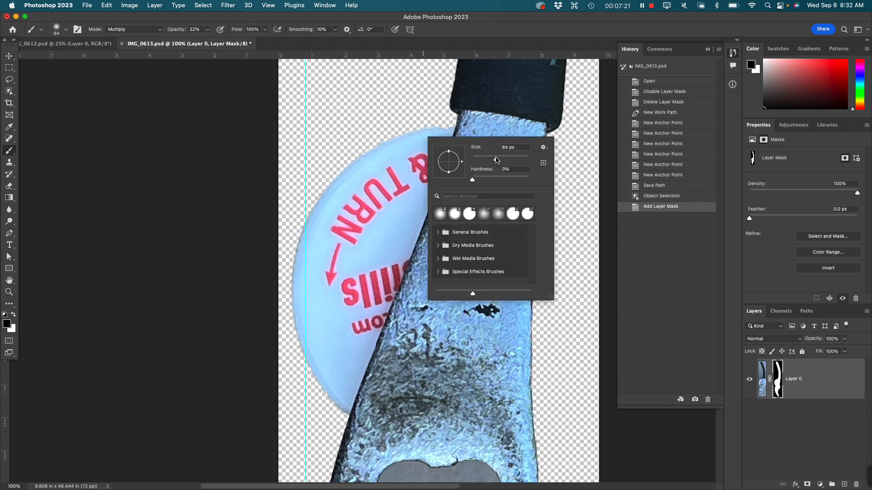
left_click(422, 129)
left_click(423, 137)
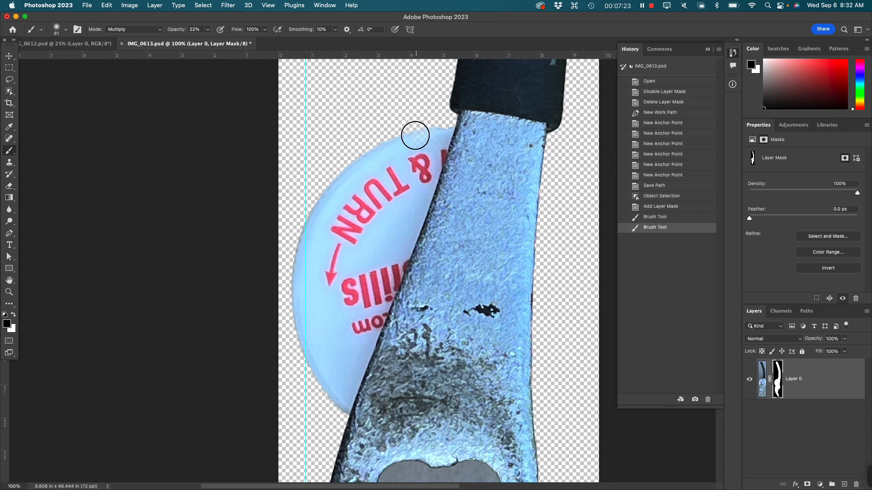
Set the brush to 100% hardness, Normal blend mode and 100% opacity
right_click(384, 163)
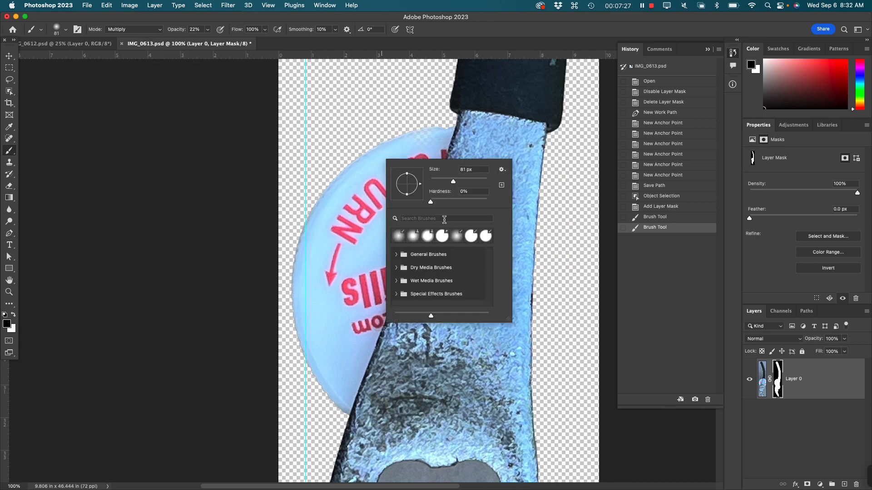
left_click_drag(431, 201, 512, 200)
left_click(158, 32)
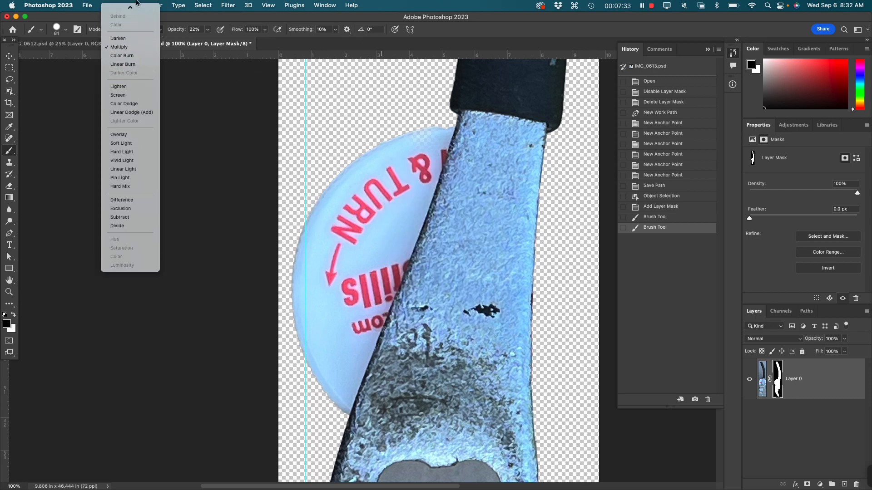
left_click(132, 9)
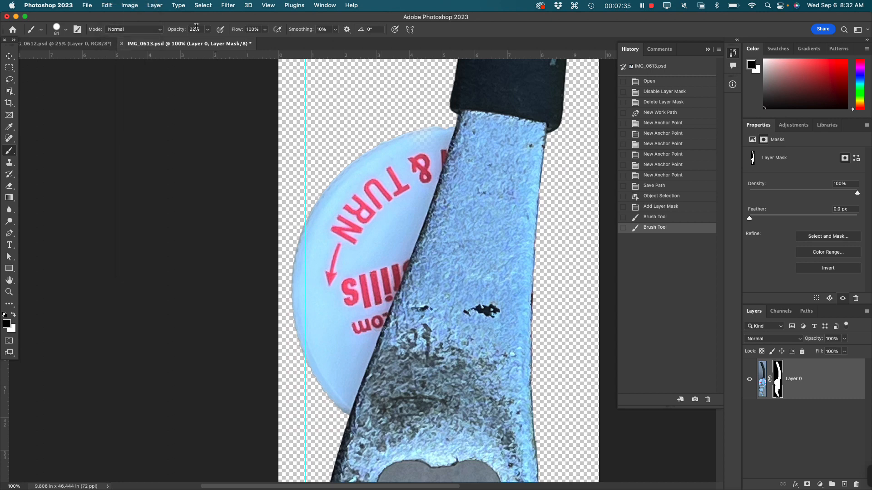
left_click(208, 30)
left_click_drag(210, 41, 308, 44)
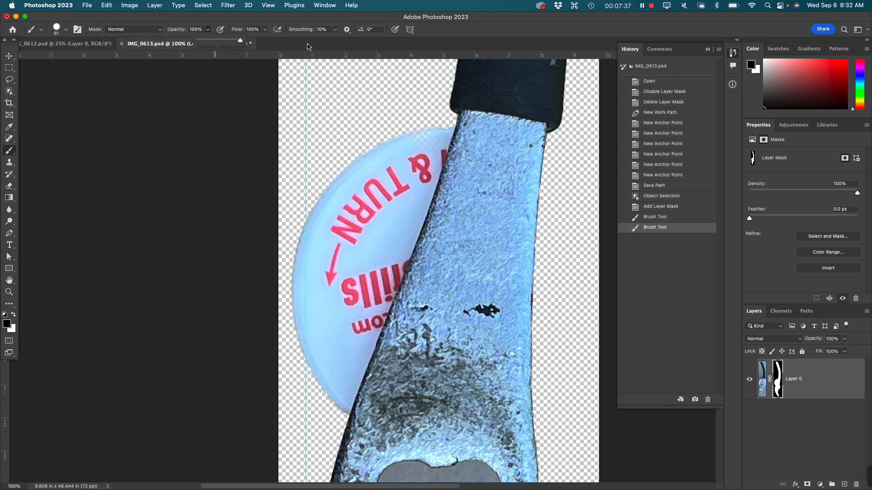
Paint the white cap out on Layer 0's mask with black, using straight connected strokes along the pliers' edge
left_click(438, 125)
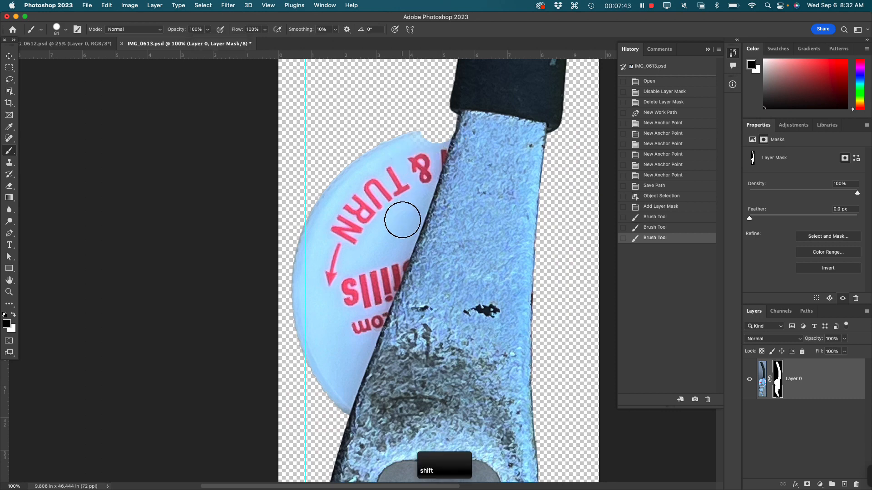
mouse_move(421, 136)
left_mouse_down()
mouse_move(388, 149)
mouse_move(379, 193)
mouse_move(333, 282)
mouse_move(346, 203)
mouse_move(328, 217)
left_mouse_up()
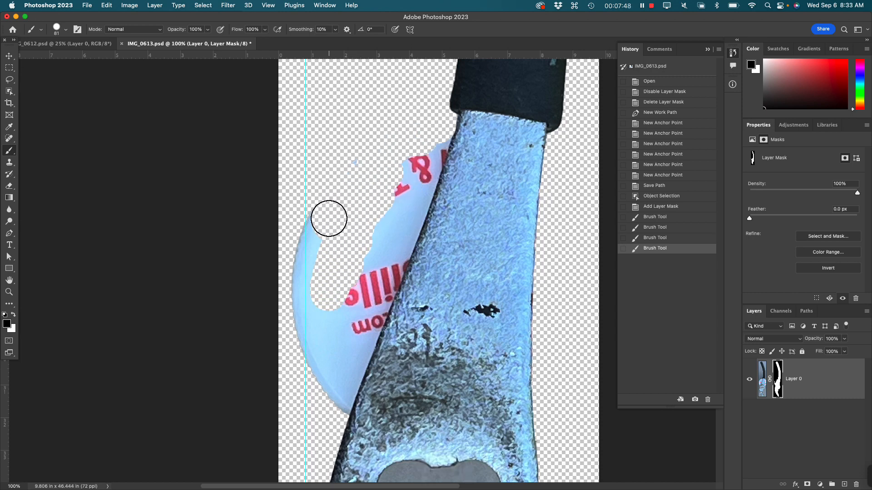
left_click(432, 133)
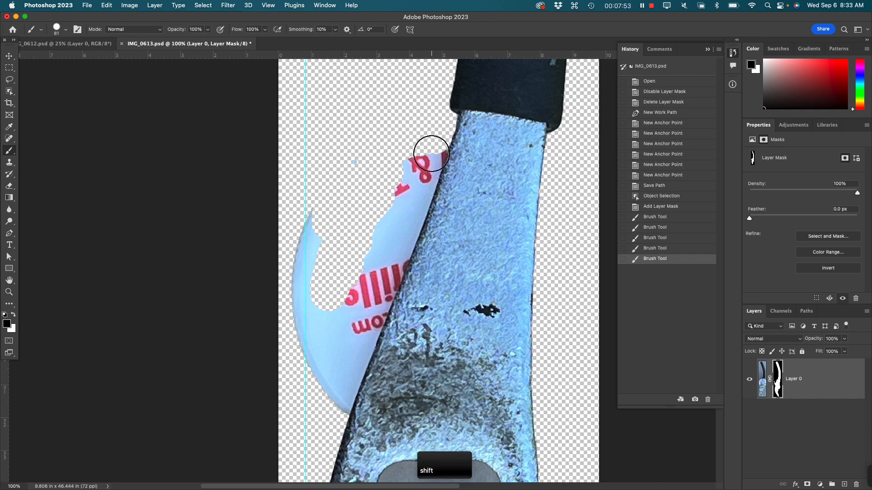
left_click(415, 194, "shift")
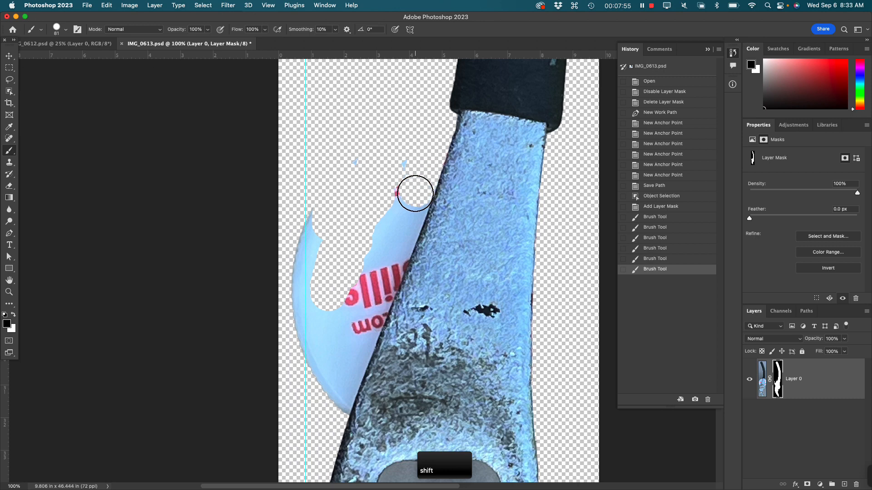
left_click(394, 251, "shift")
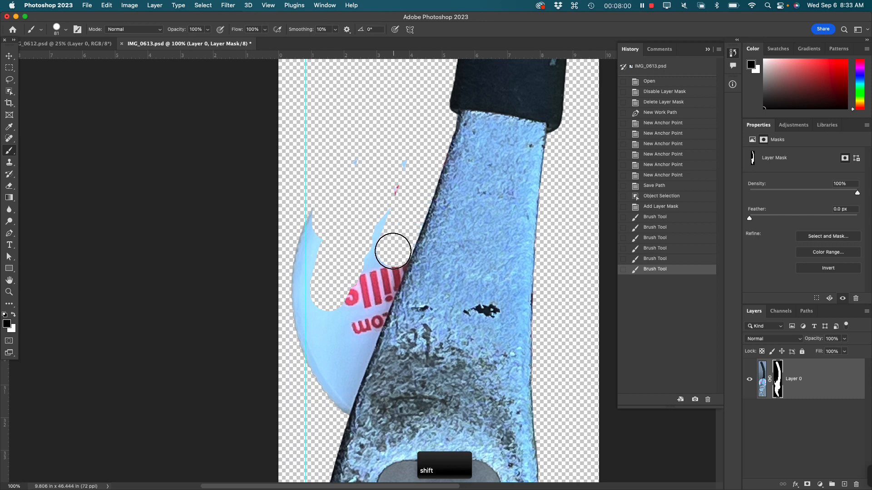
left_click(367, 315, "shift")
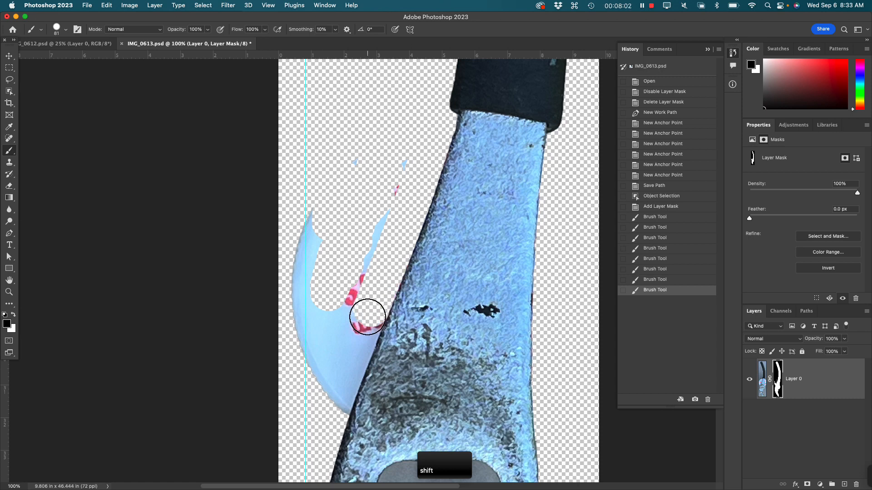
left_click(348, 365, "shift")
left_click(338, 402, "shift")
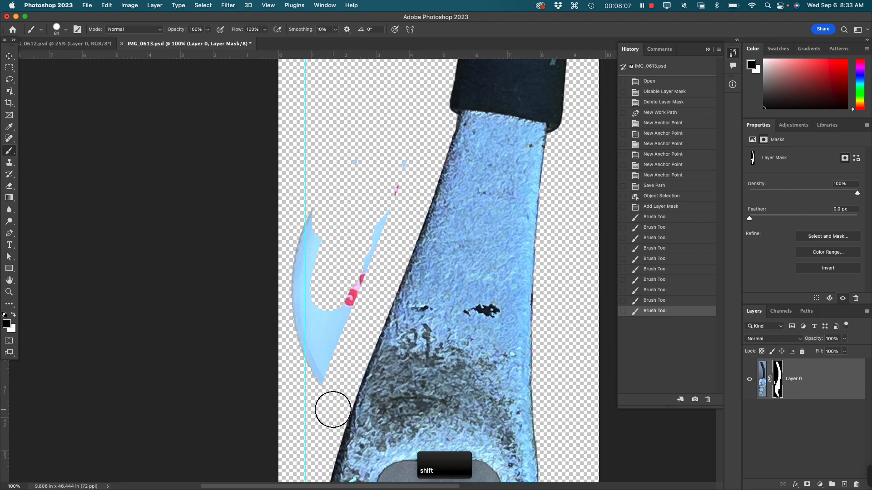
mouse_move(334, 354)
left_mouse_down()
mouse_move(324, 375)
mouse_move(397, 216)
mouse_move(398, 151)
mouse_move(333, 197)
mouse_move(315, 235)
mouse_move(313, 359)
mouse_move(304, 264)
mouse_move(296, 291)
mouse_move(311, 224)
left_mouse_up()
Enlarge the brush to 97 px to match it against the rounded end of the pivot hole
key("space")
mouse_move(531, 321)
left_mouse_down()
mouse_move(465, 129)
mouse_move(496, 77)
left_mouse_up()
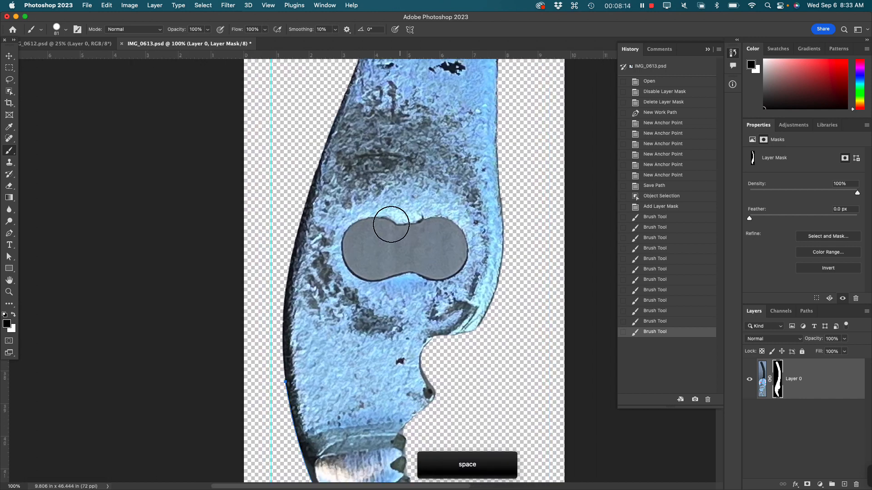
right_click(378, 249)
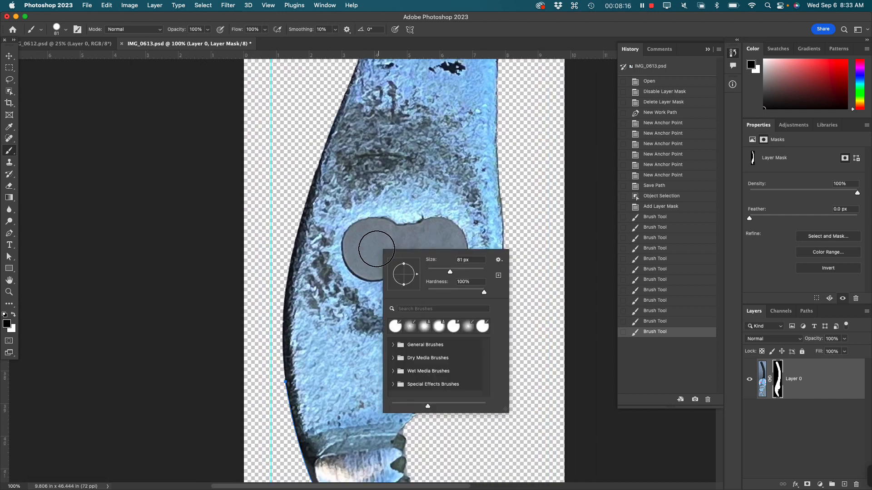
left_click(455, 272)
key("BackSpace")
key("Right")
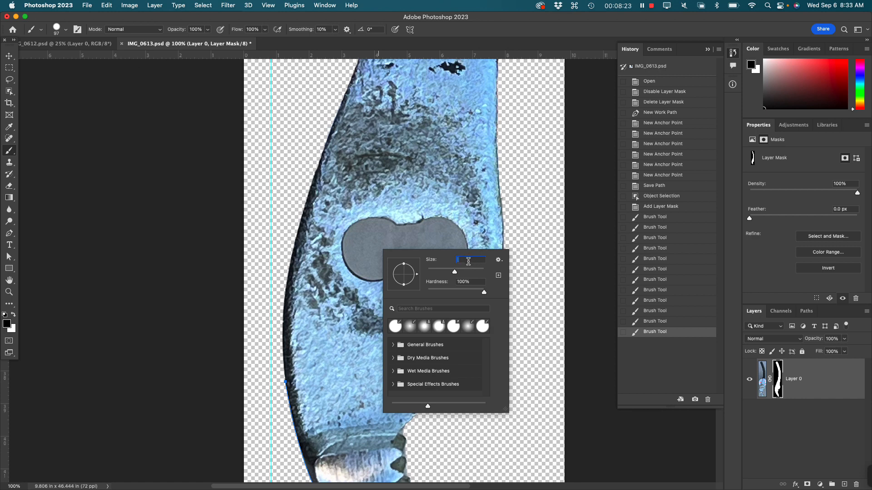
key("Return")
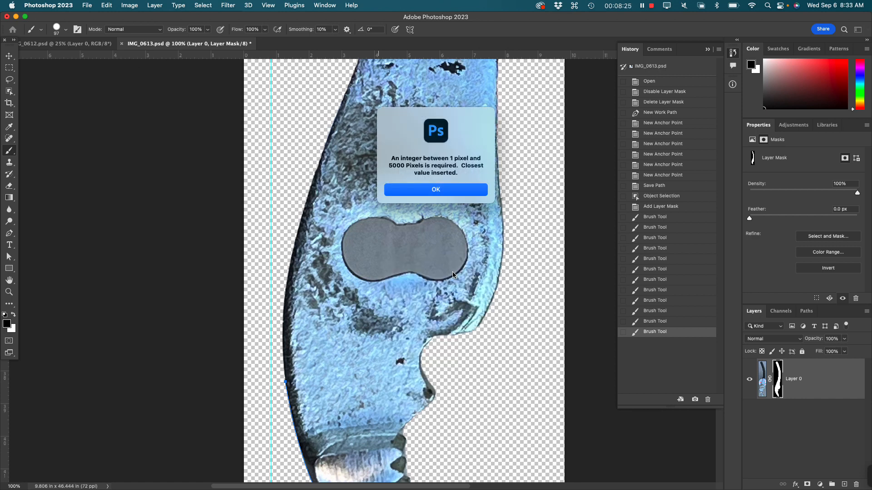
left_click(435, 191)
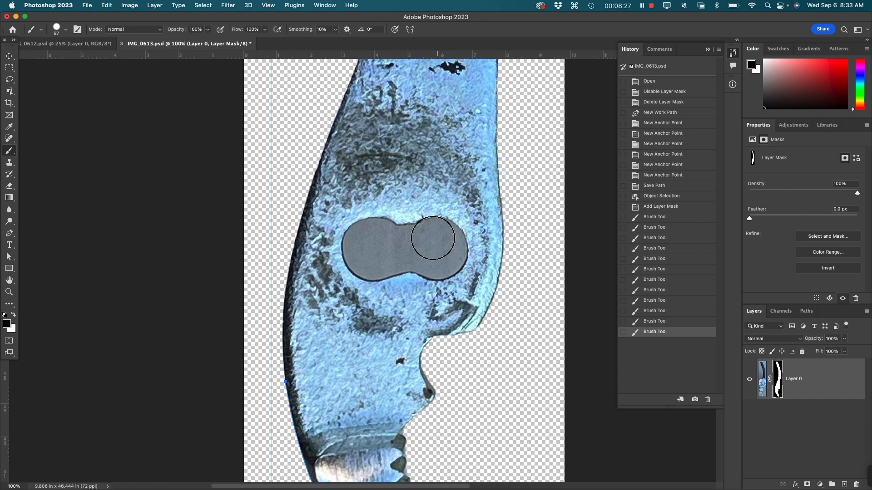
Enlarge the brush to 140 px and mask out the two round ends of the pivot hole with single dabs
right_click(379, 247)
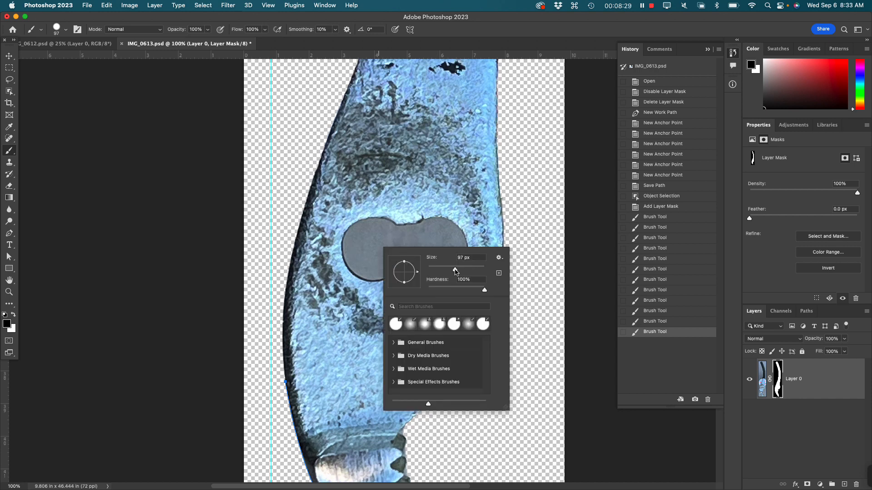
left_click_drag(456, 271, 456, 271)
key("Up")
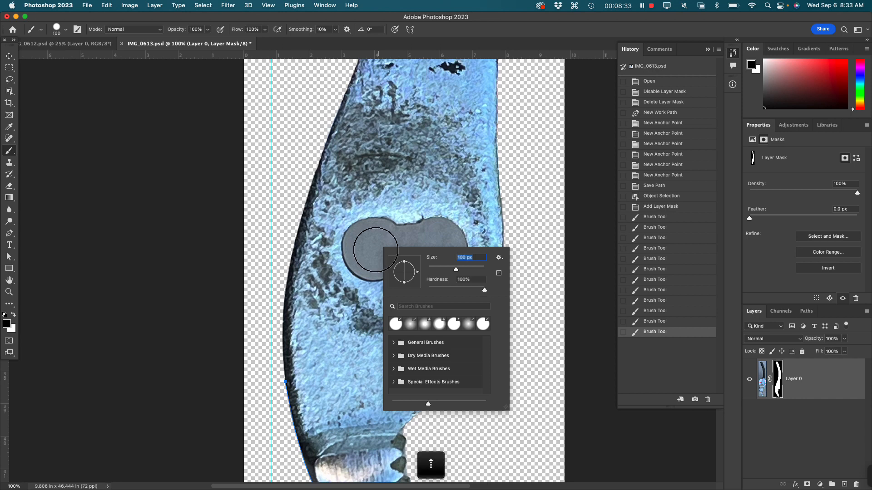
key("Up")
key("Up")
key("Up")
key("Up")
key("Up")
key("Up")
key("Up")
key("Up")
key("Up")
key("Up")
key("Up")
key("Up")
key("Up")
key("Up")
key("Up")
key("Up")
key("Up")
key("Up")
key("Up")
key("Up")
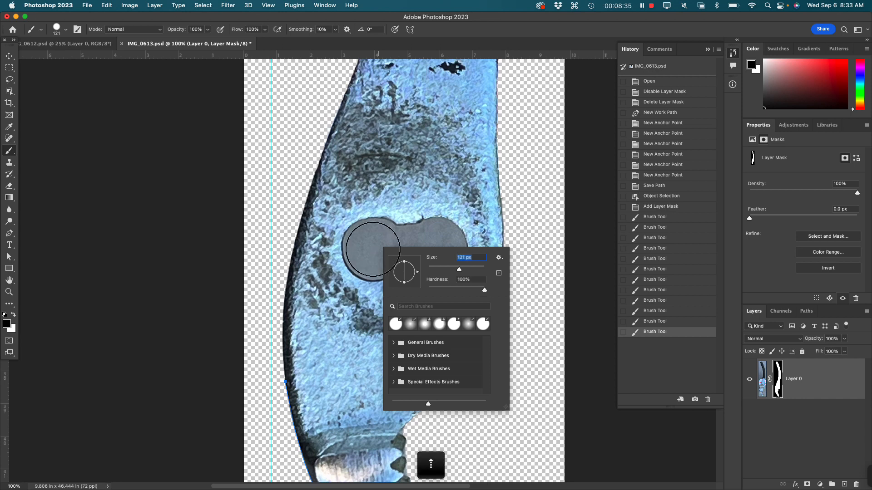
key("Up")
key("Up")
key("Up")
key("Up")
key("Up")
key("Up")
key("Up")
key("Up")
key("Up")
key("Up")
key("Up")
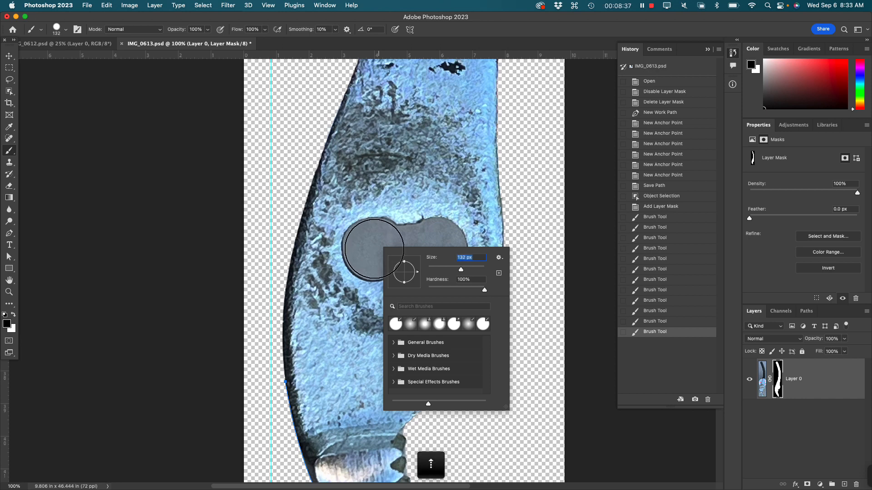
key("Up")
key("Up")
key("Up")
key("Up")
key("Up")
left_click(373, 250)
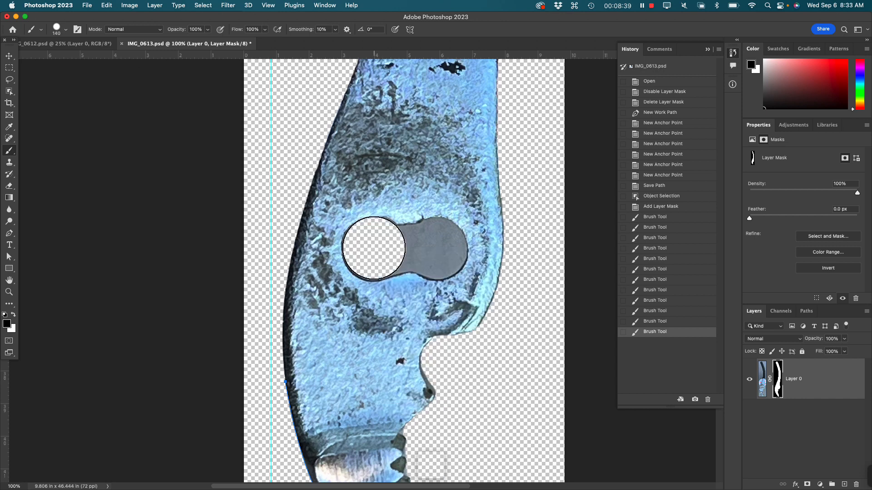
left_click(432, 250)
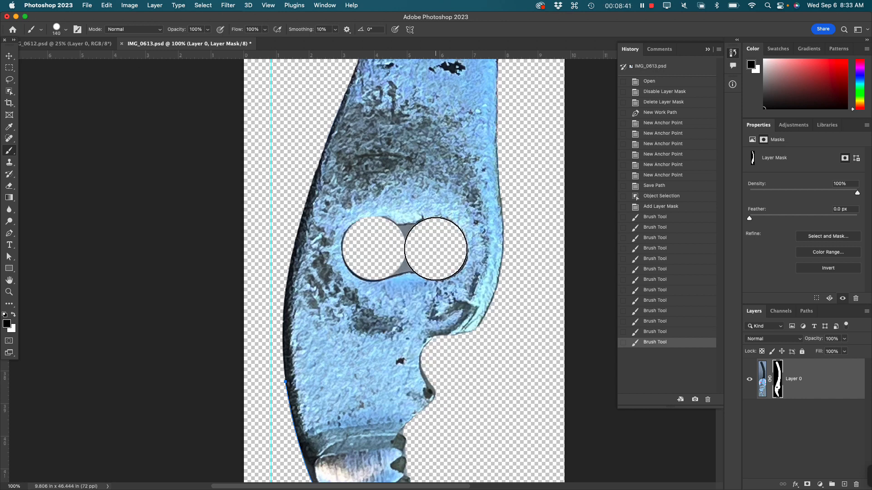
Reduce the brush to 33 px and mask out the gray remnants between the pivot hole's two round ends
right_click(435, 250)
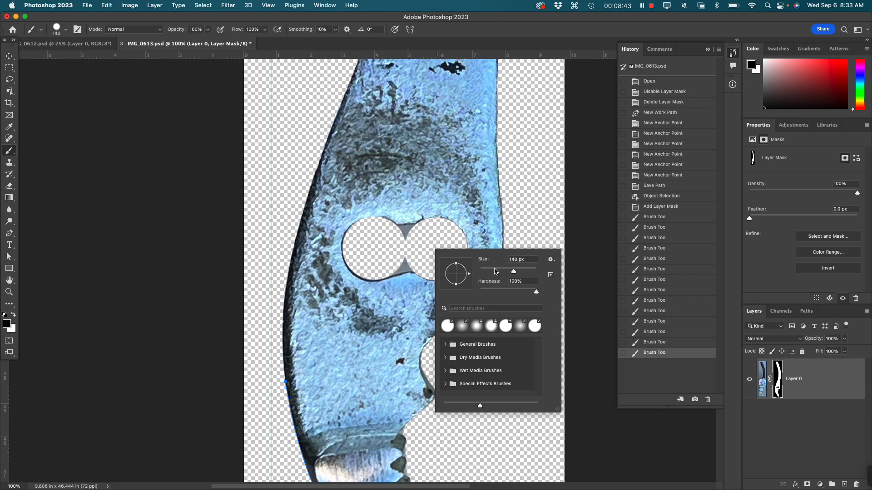
left_click_drag(496, 271, 489, 272)
mouse_move(398, 234)
left_mouse_down()
mouse_move(414, 240)
mouse_move(391, 268)
mouse_move(404, 264)
mouse_move(411, 233)
left_mouse_up()
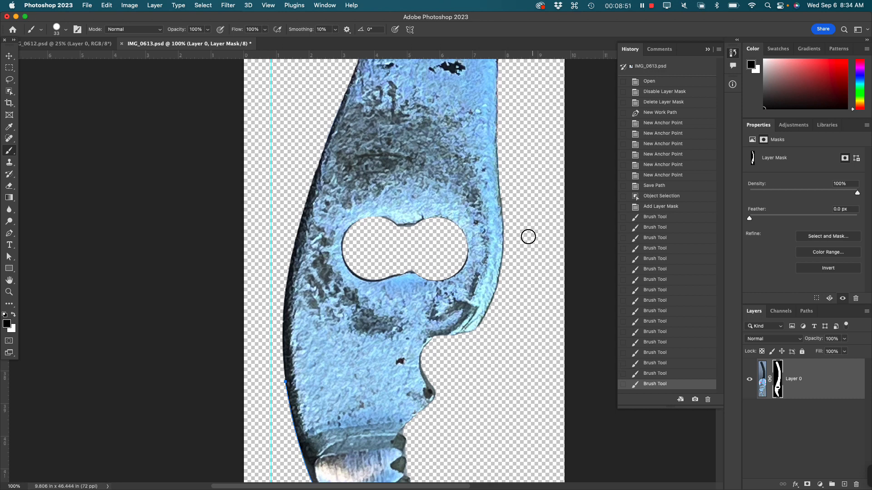
View the whole masked pliers half at 12.5% and collapse the History panel
key("super+minus")
key("super+minus")
key("super+minus")
key("super+minus")
key("super+minus")
key("super+minus")
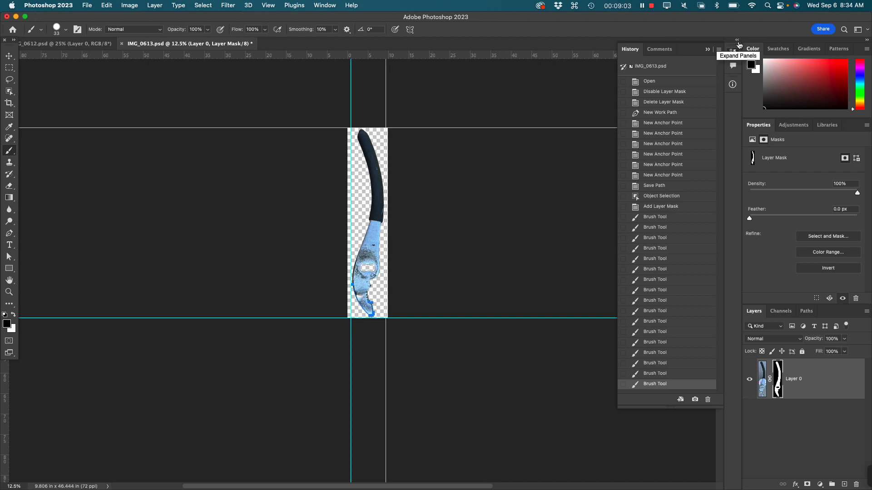
left_click(708, 50)
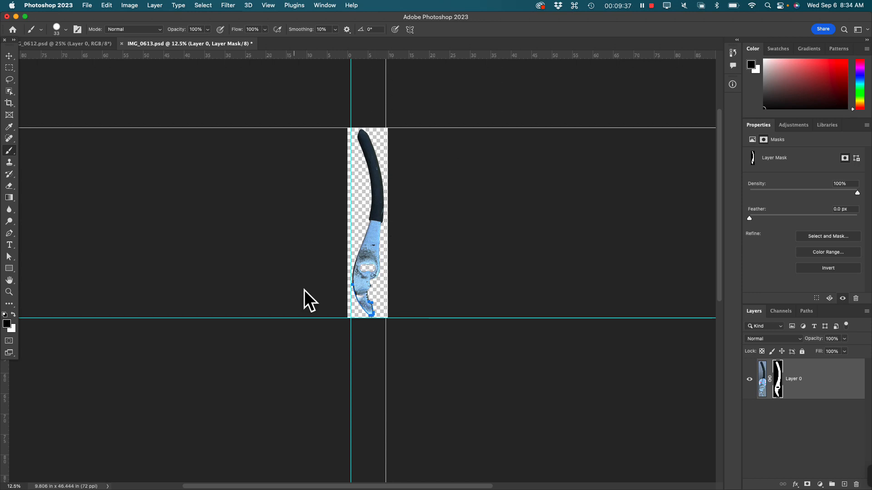
Switch to the IMG_0612.psd document to view the other masked pliers half
left_click(83, 45)
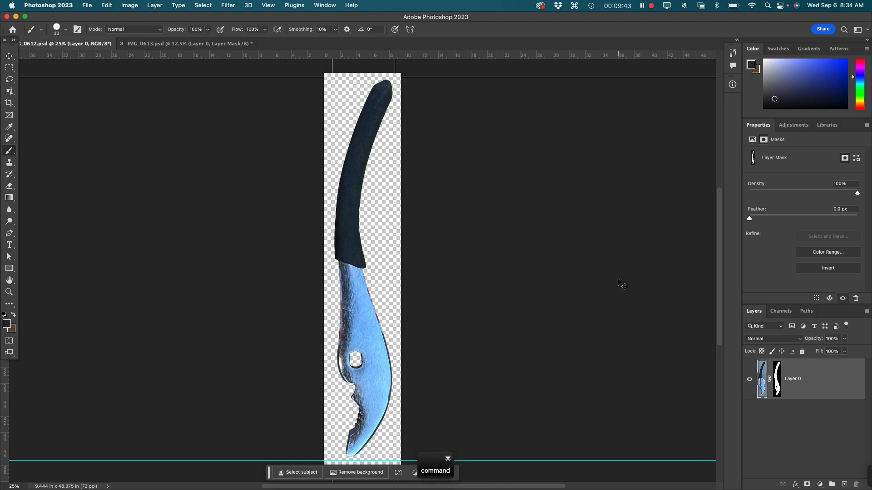
key("super+Tab")
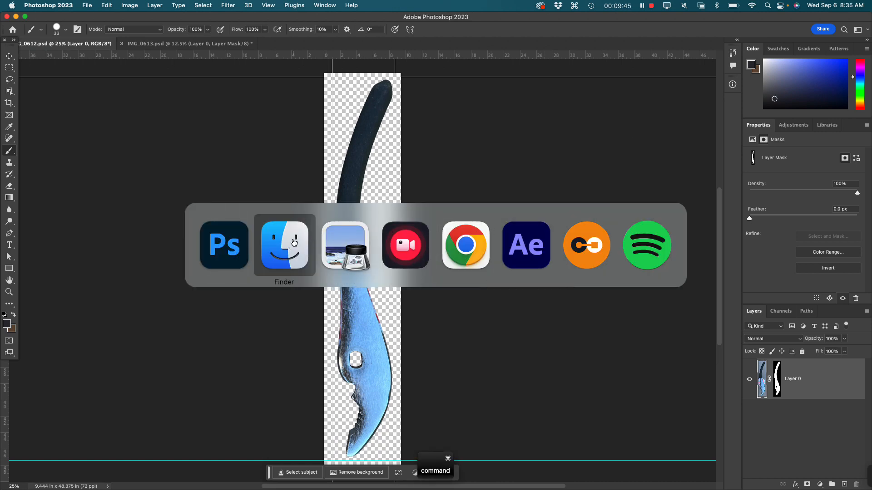
left_click(229, 251)
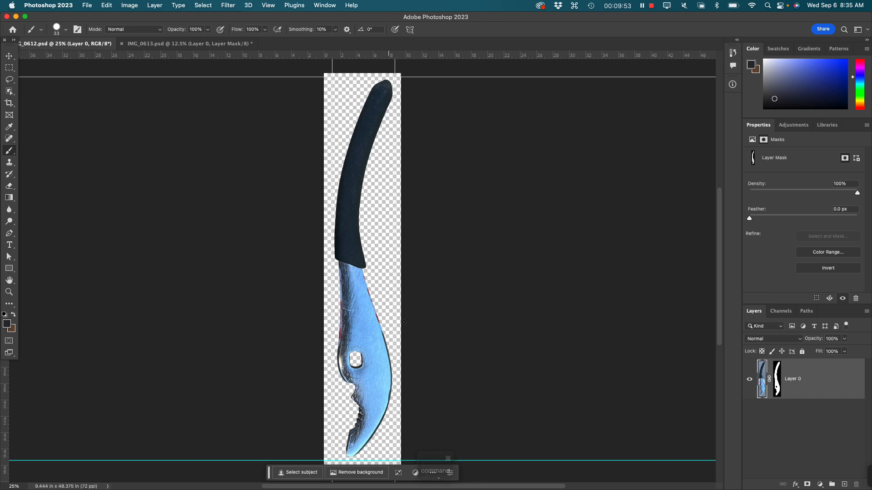
Switch to Finder and open new-pliers.psd from the Animated_object_2 folder in Photoshop
key("super+Tab")
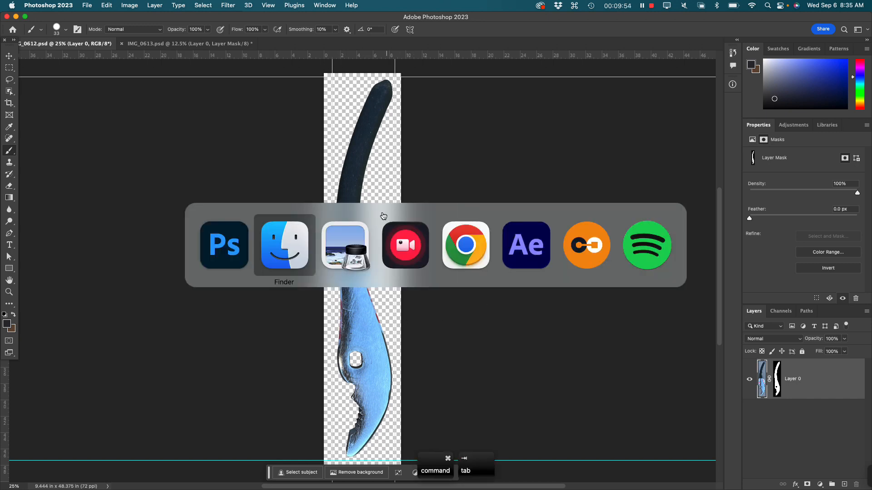
left_click(283, 250)
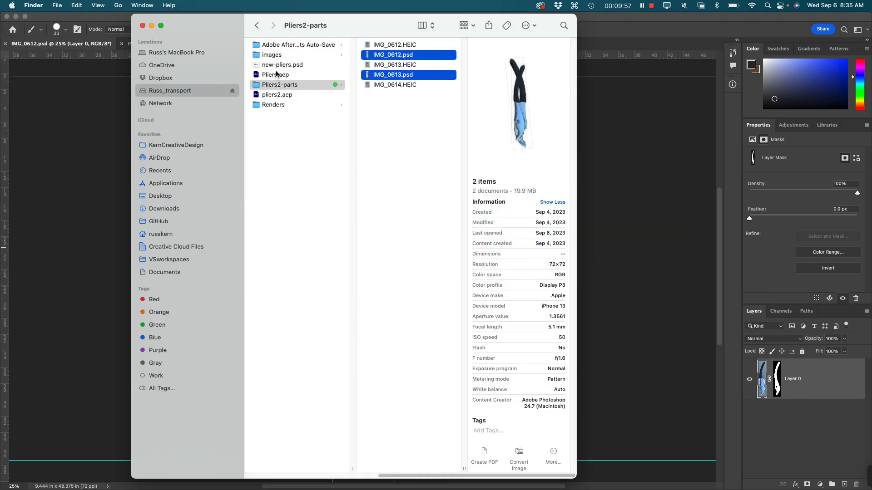
left_click(262, 68)
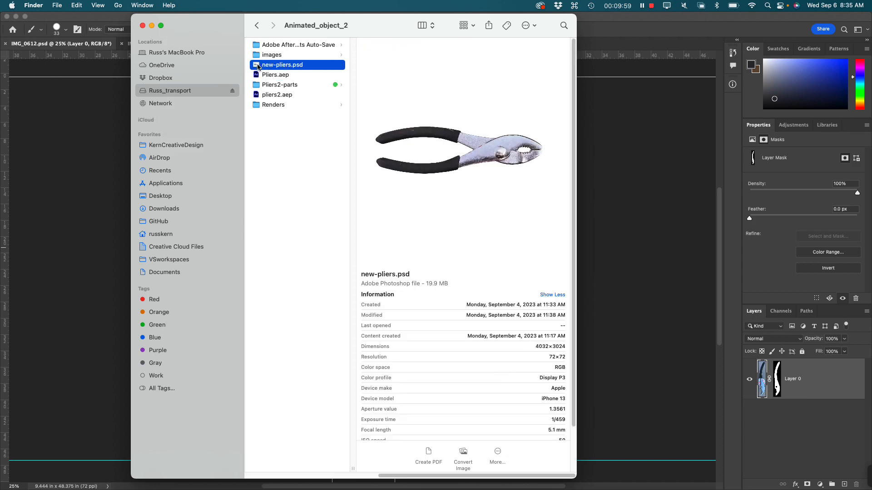
double_click(258, 65)
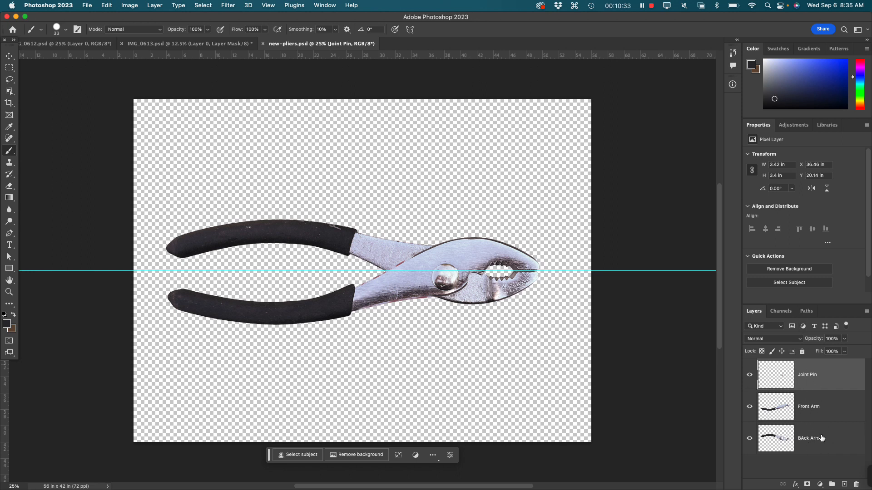
Toggle the visibility of the BAck Arm, Front Arm and Joint Pin layers off and on to inspect each separate part
left_click(749, 438)
left_click(749, 439)
left_click(749, 407)
left_click(749, 407)
left_click(749, 376)
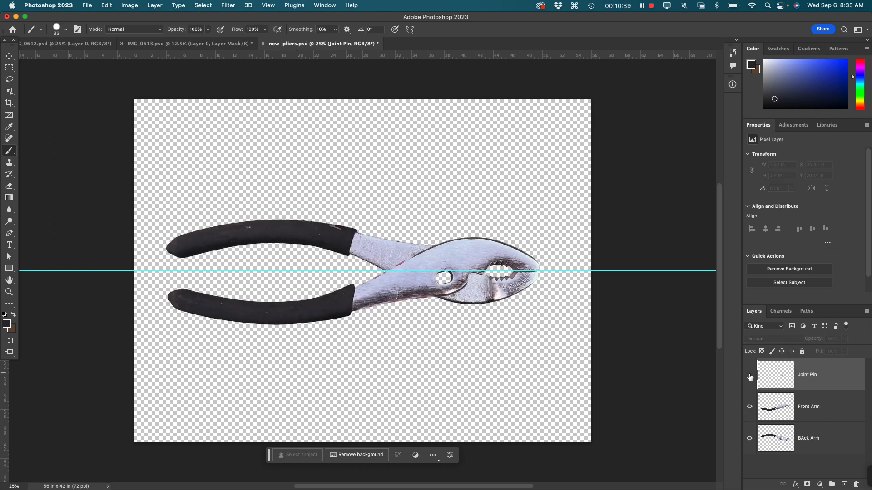
left_click(750, 375)
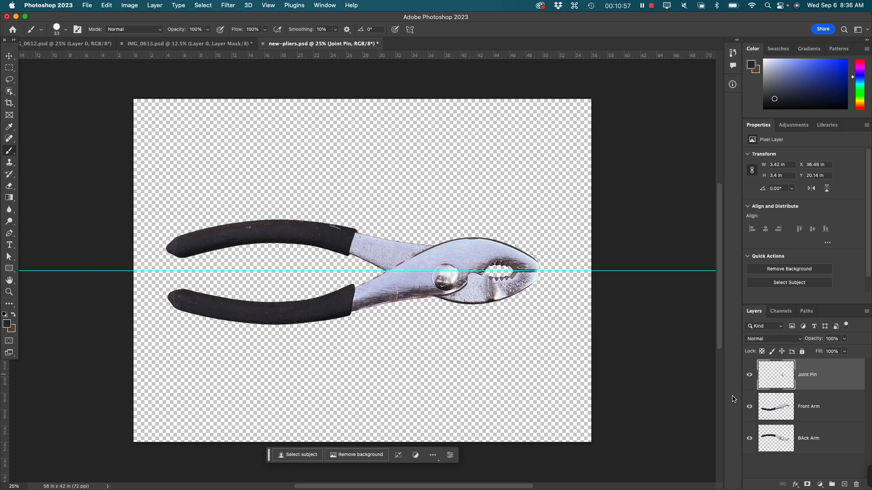
mouse_move(506, 489)
left_click(750, 376)
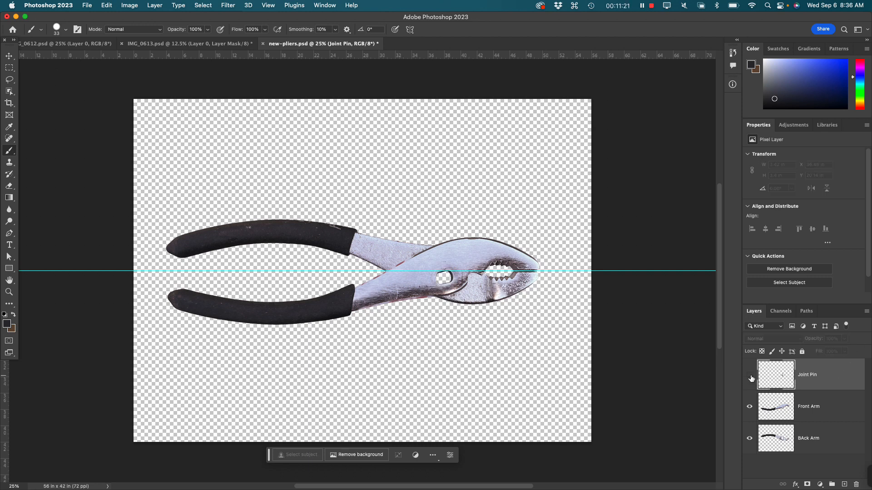
left_click(750, 378)
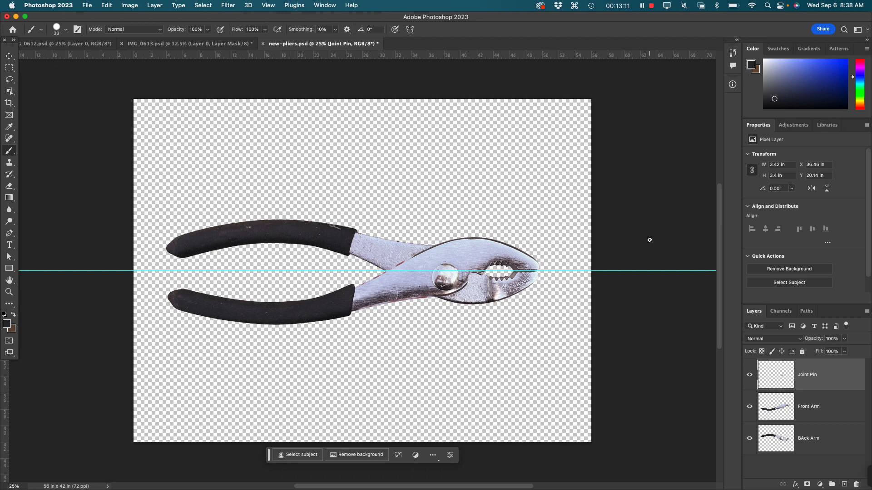
left_click(749, 408)
left_click(749, 407)
Switch to After Effects and close the open pliers2.aep project without creating a new composition
key("super+Tab")
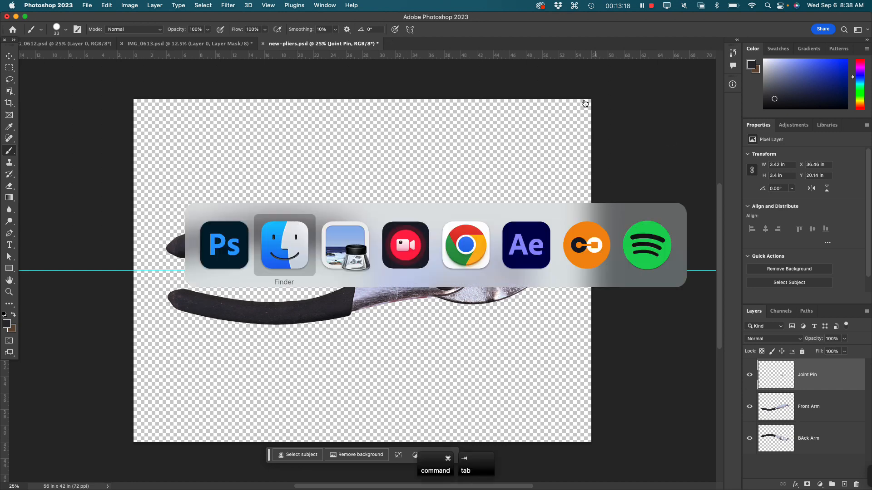
left_click(518, 251)
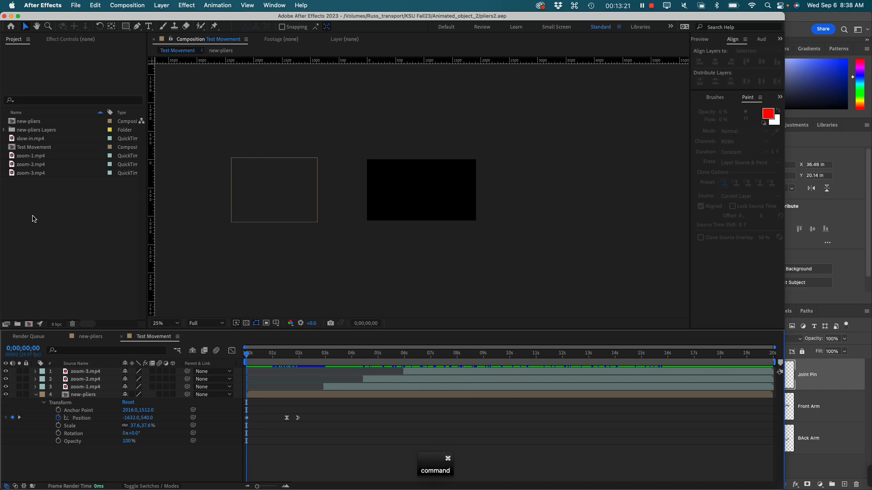
key("super+n")
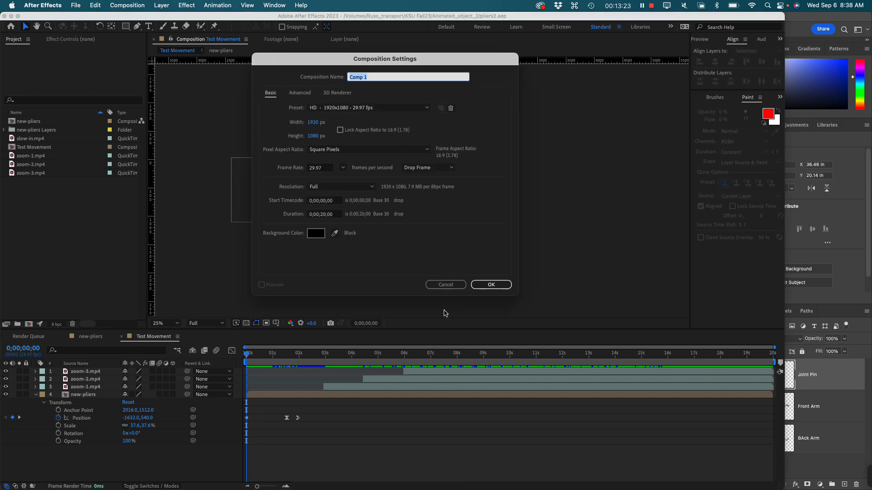
left_click(445, 284)
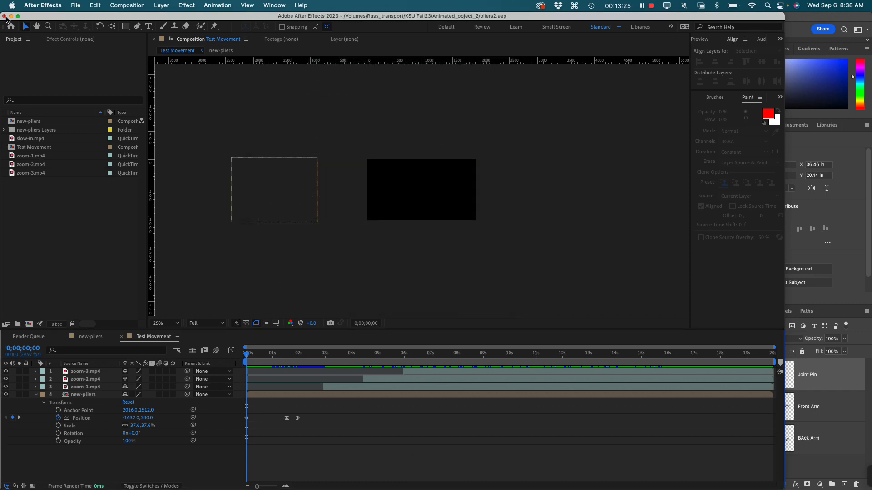
left_click(5, 16)
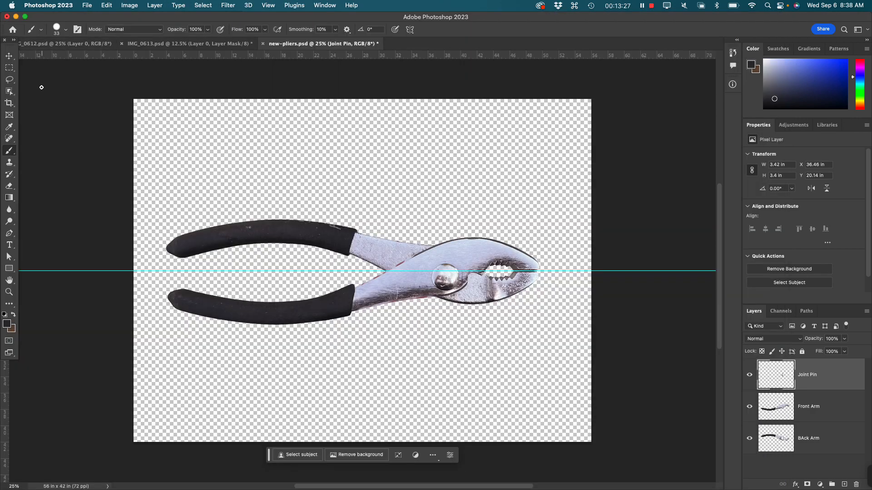
Return to After Effects and start a new, empty project from its home screen
left_click(87, 6)
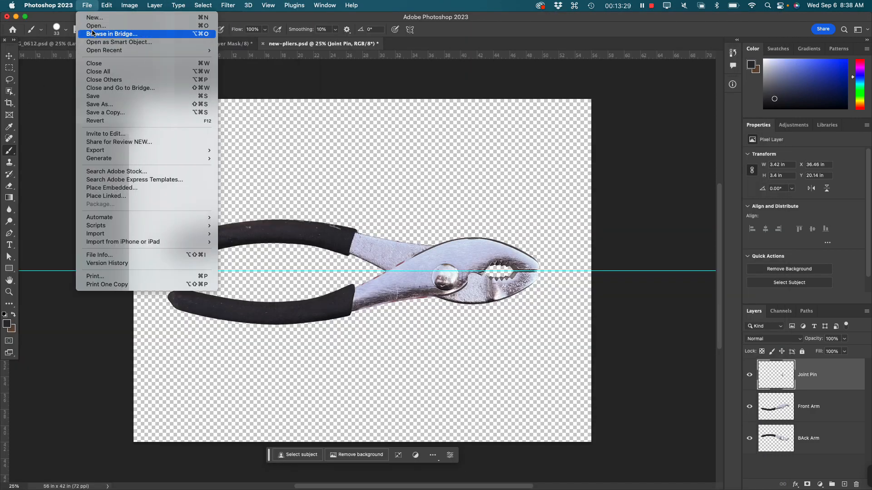
left_click(88, 6)
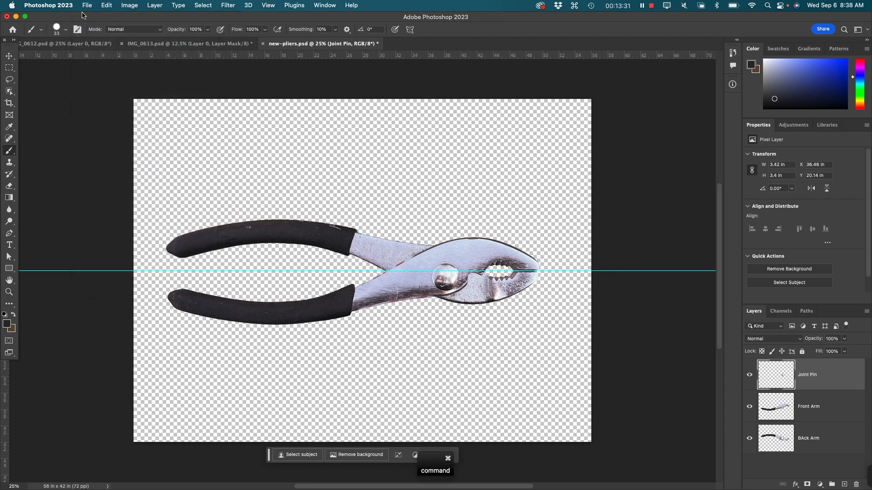
key("super+Tab")
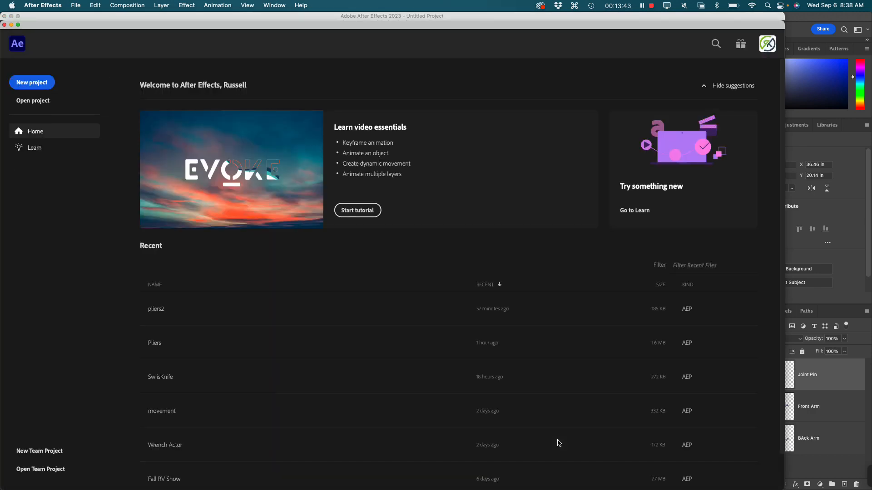
left_click(29, 90)
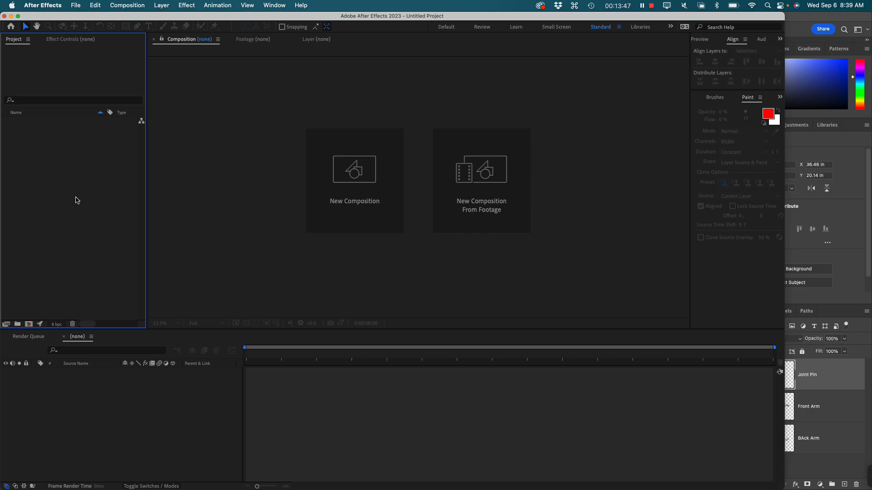
Import new-pliers.psd from the Animated_object_2 folder as Composition - Retain Layer Sizes with editable layer styles
right_click(59, 179)
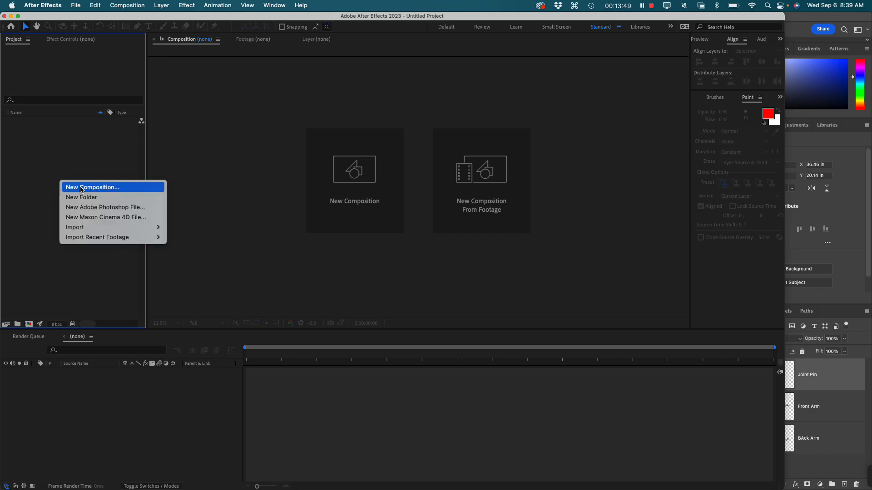
mouse_move(136, 227)
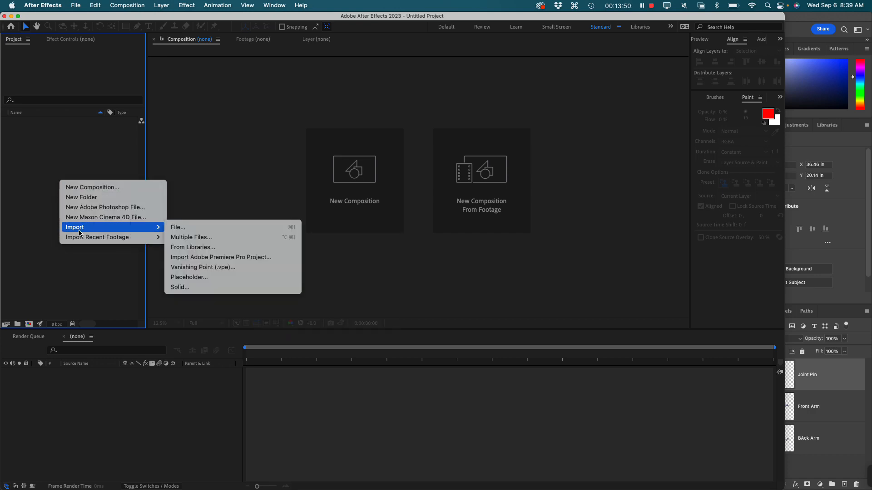
left_click(176, 229)
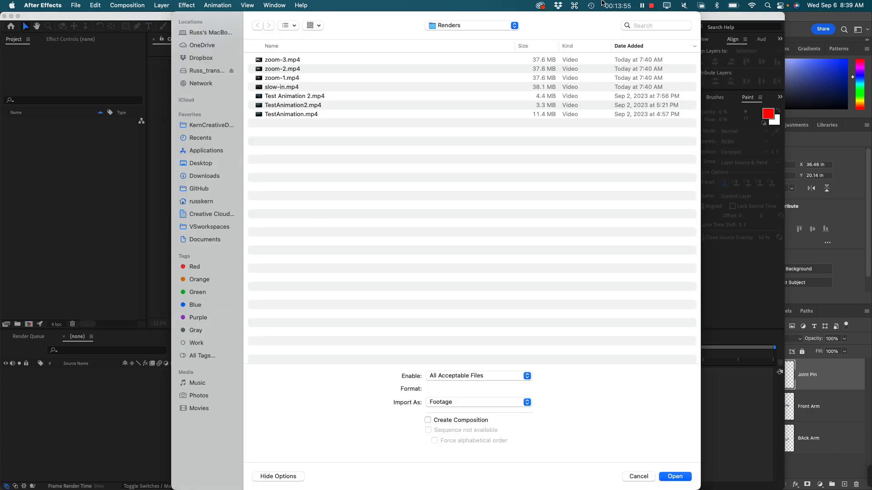
left_click(471, 27)
left_click(467, 35)
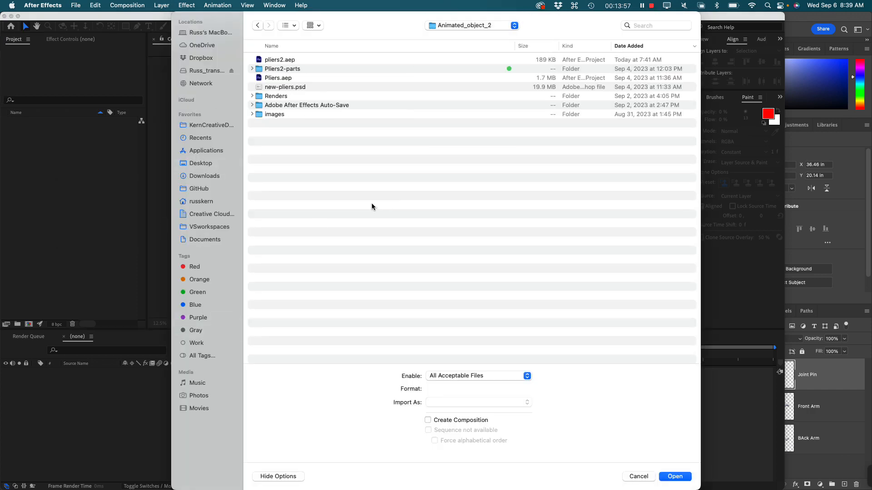
left_click(273, 88)
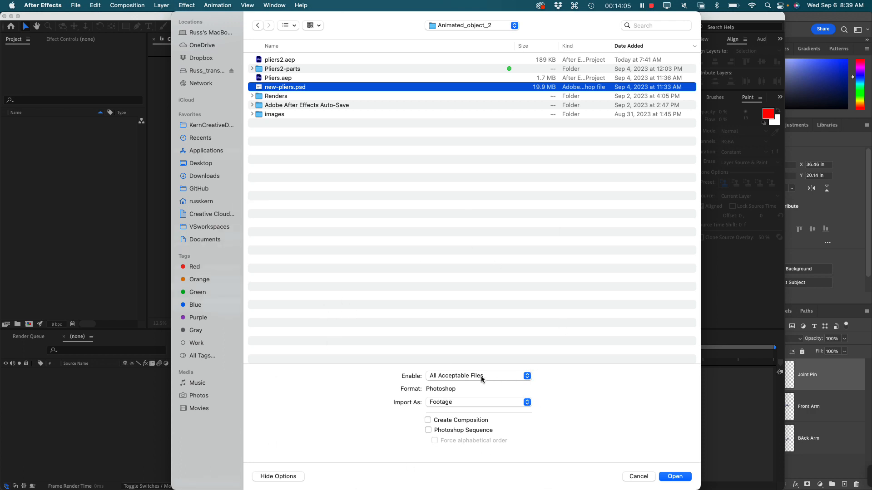
left_click(482, 403)
left_click(481, 404)
left_click(463, 407)
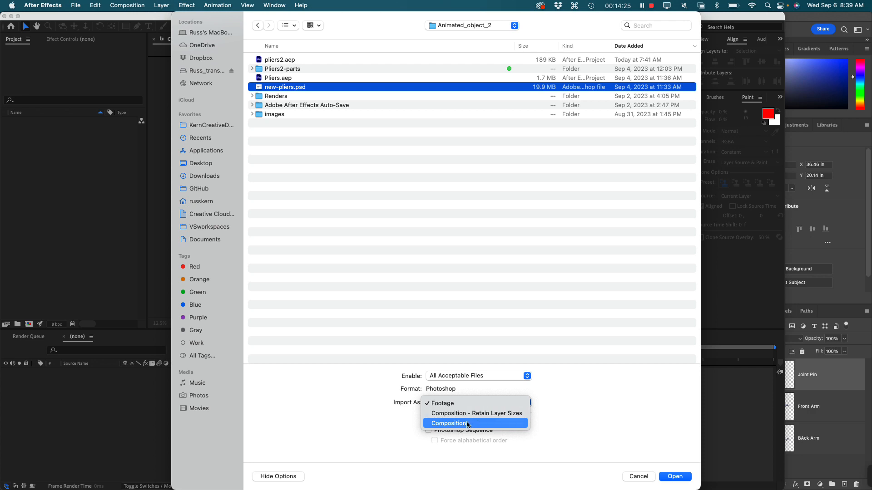
left_click(469, 414)
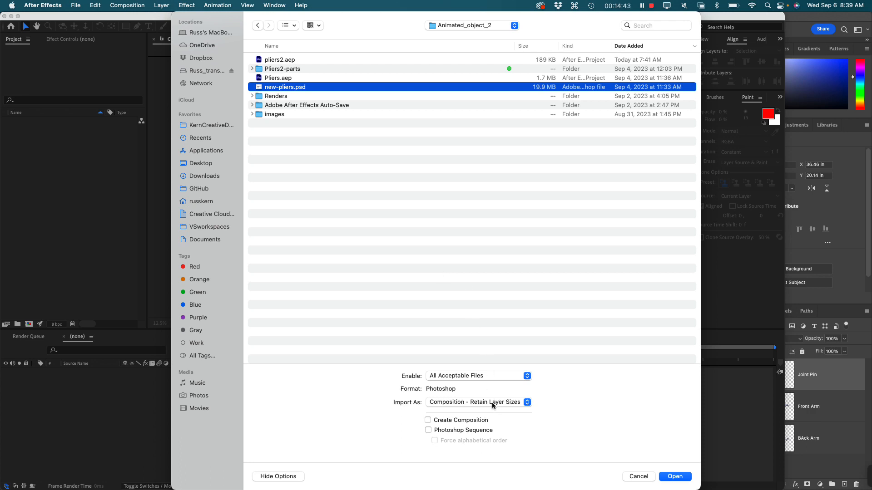
left_click(675, 476)
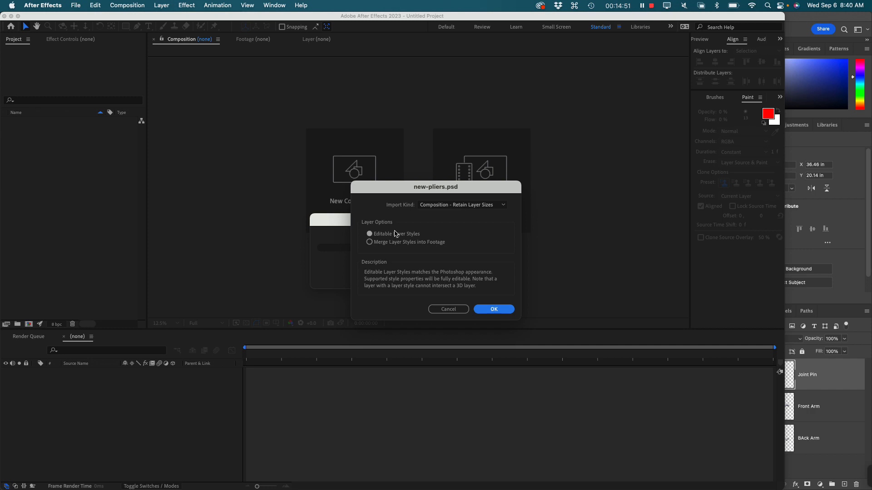
left_click(494, 311)
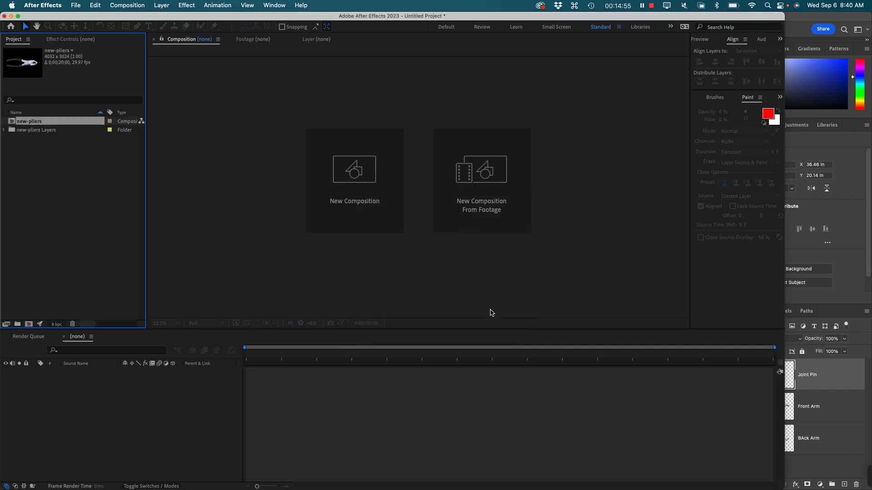
Expand the new-pliers Layers folder in the project and open the new-pliers composition
left_click(4, 188)
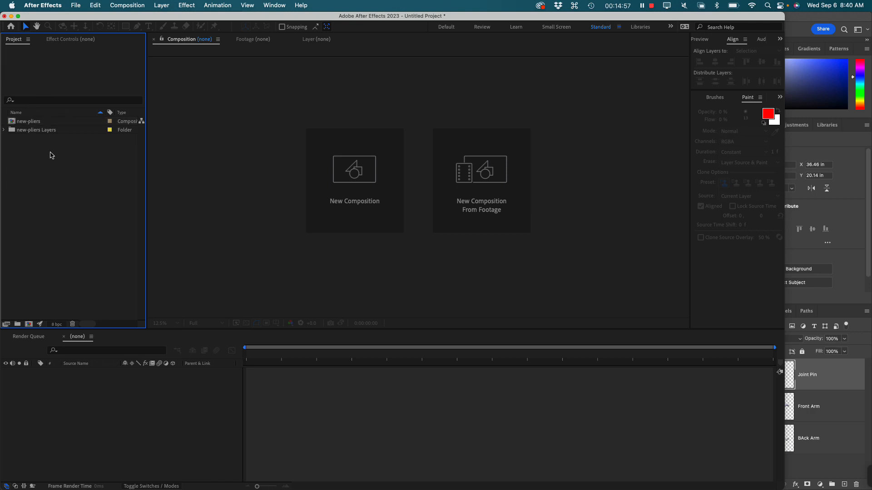
left_click(5, 130)
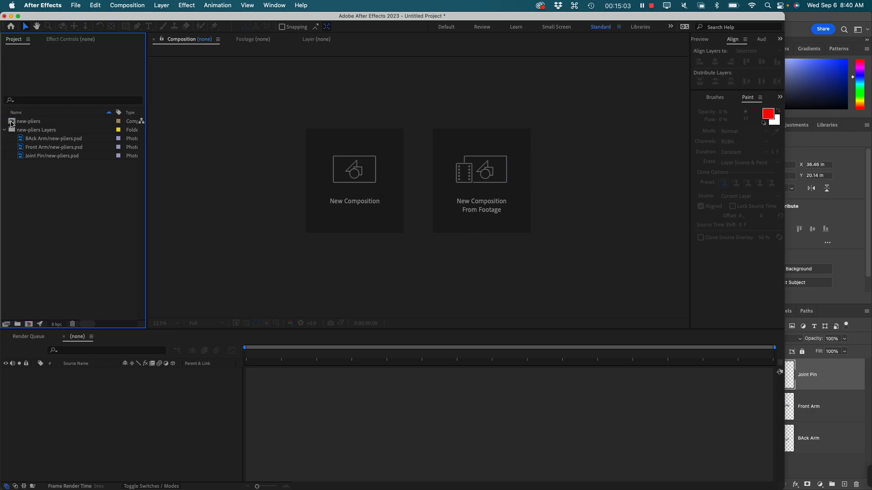
double_click(12, 123)
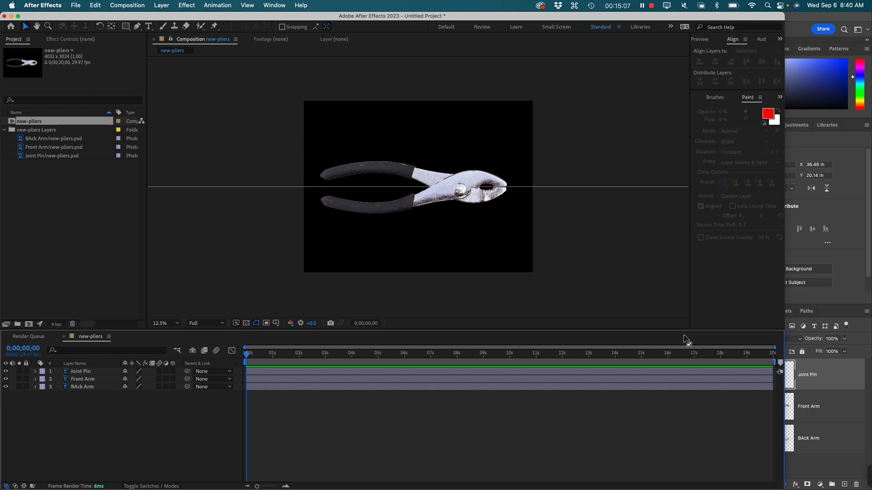
Select all three layers together, and the BAck Arm, Front Arm and Joint Pin layers singly, to view their bounds and anchor points
left_click_drag(109, 409, 118, 335)
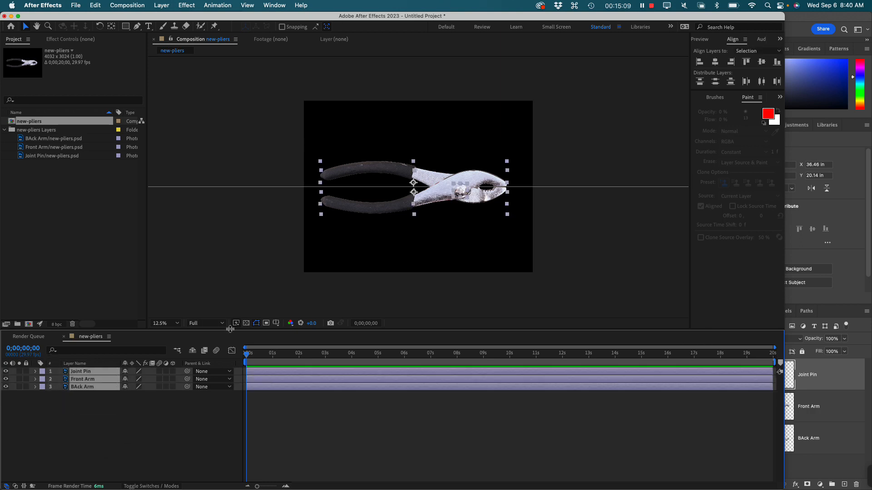
left_click(85, 397)
left_click(83, 387)
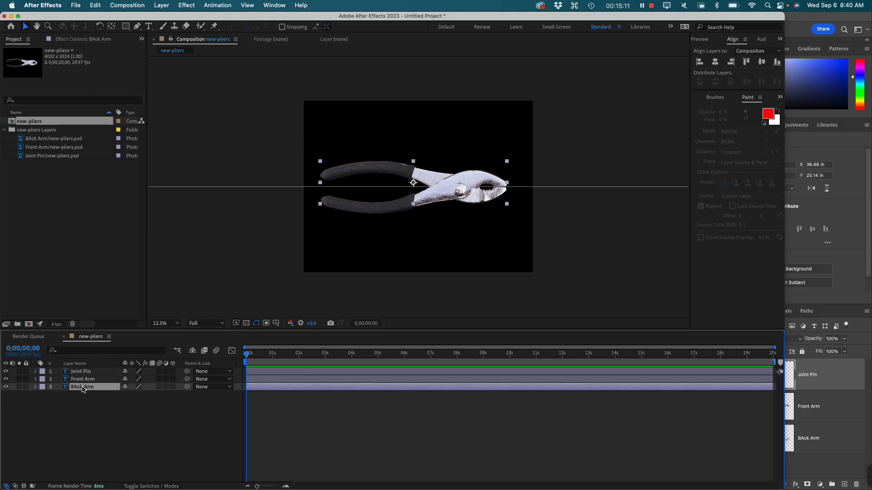
left_click(84, 380)
left_click(83, 372)
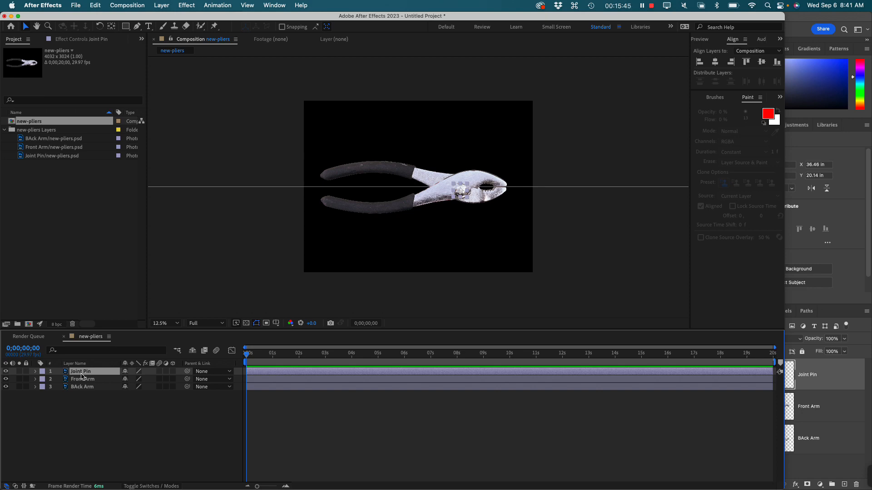
Switch to Finder and browse the Animation Demos, Animmated Object and Animated_object_2 folders, including images and other, for an example layered file
key("super+Tab")
key("super+Tab")
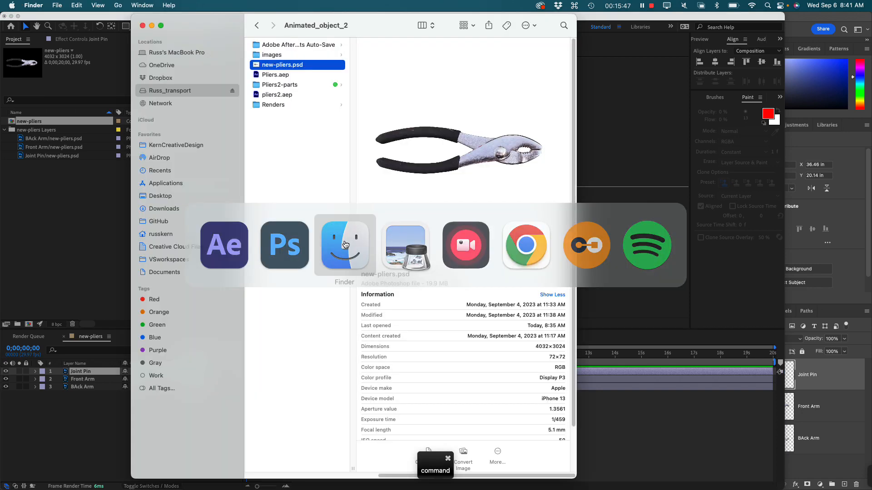
left_click(291, 142)
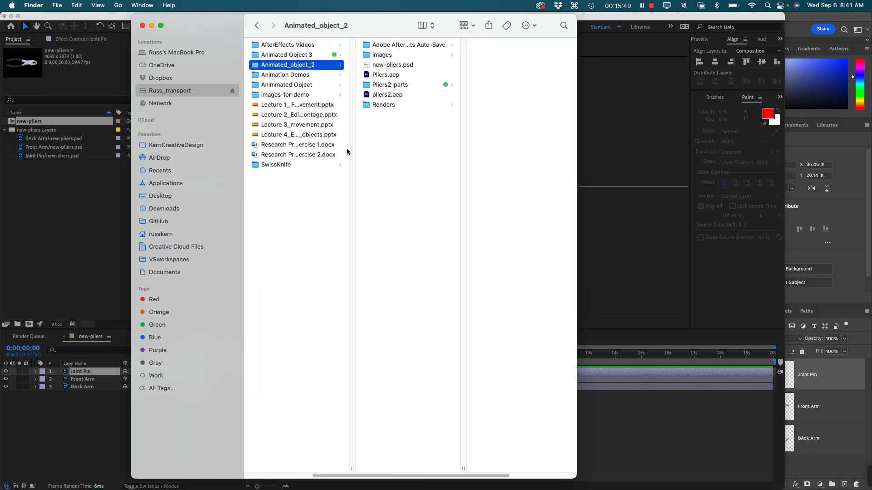
left_click(284, 56)
left_click(284, 75)
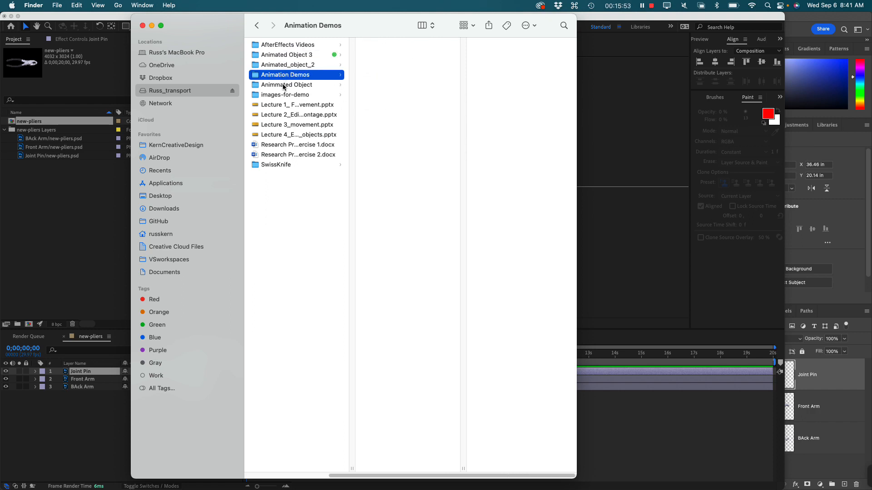
left_click(283, 86)
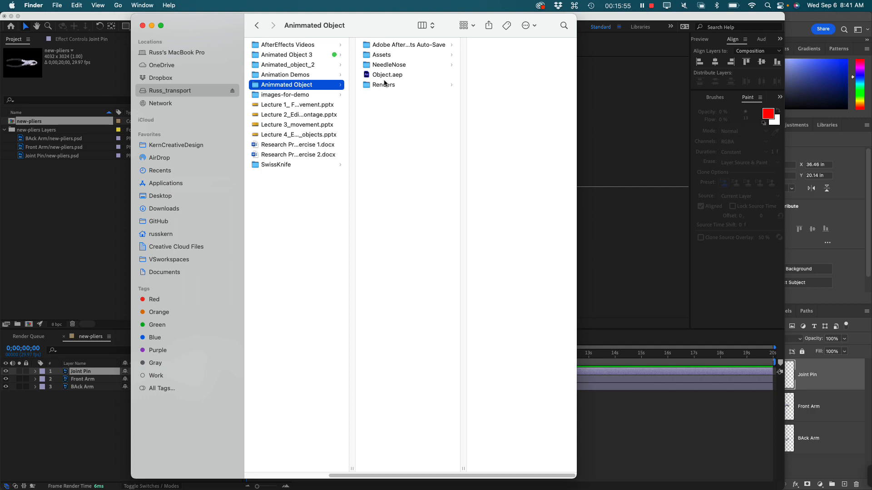
left_click(376, 55)
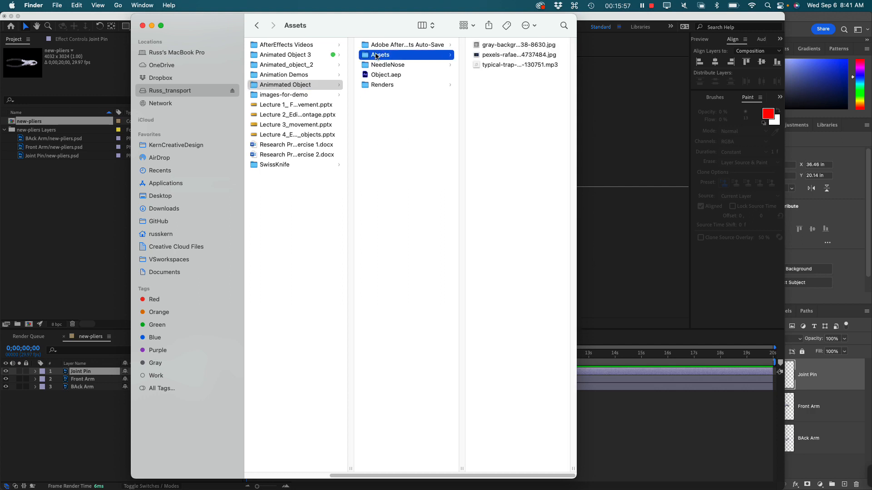
left_click(300, 64)
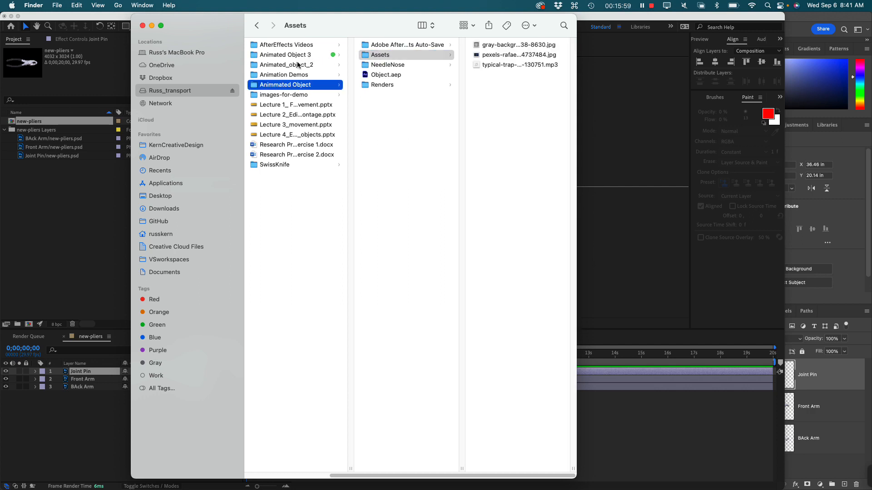
left_click(374, 55)
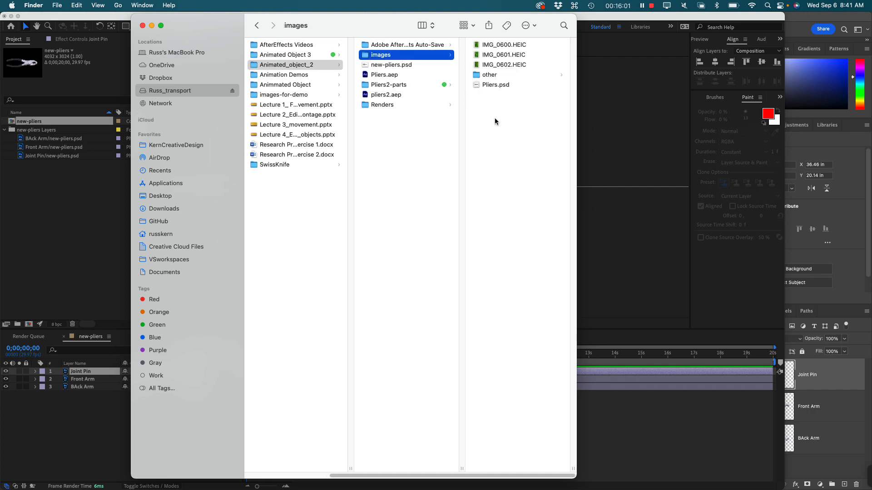
left_click(499, 76)
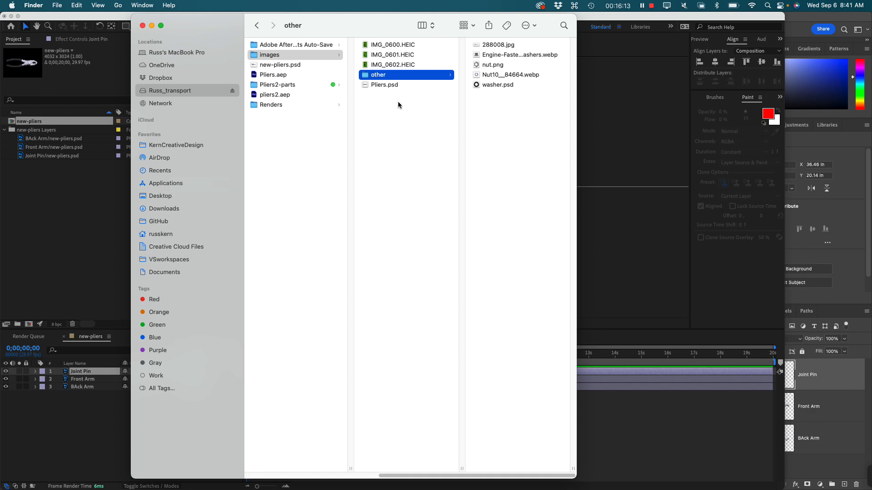
left_click(400, 145)
key("super+Up")
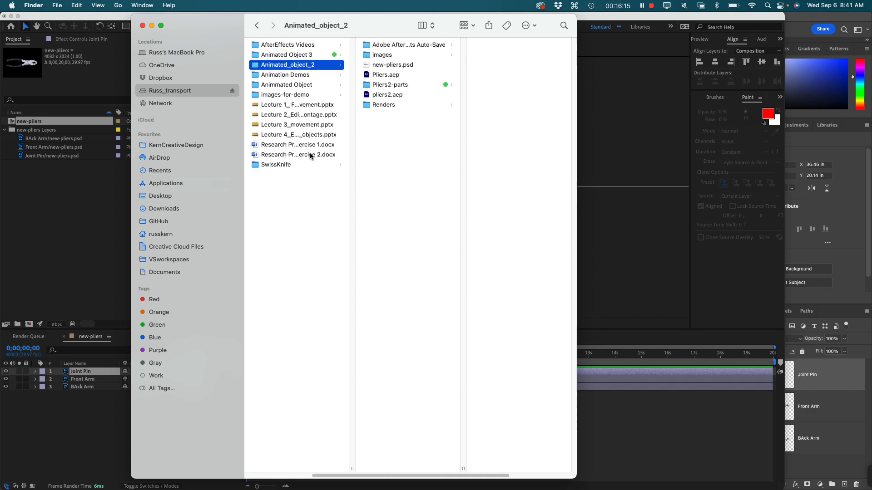
Open hole-punch.psd from the Assets folder of Animated Object 3 in Photoshop
left_click(299, 56)
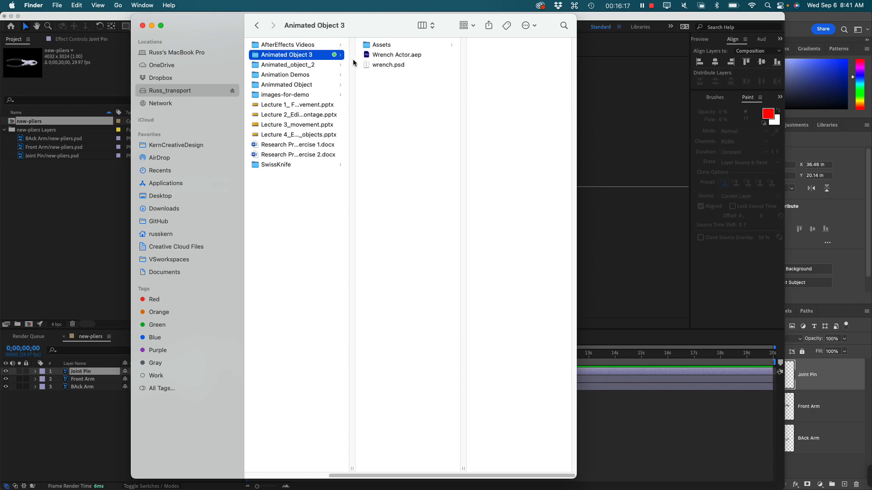
left_click(378, 45)
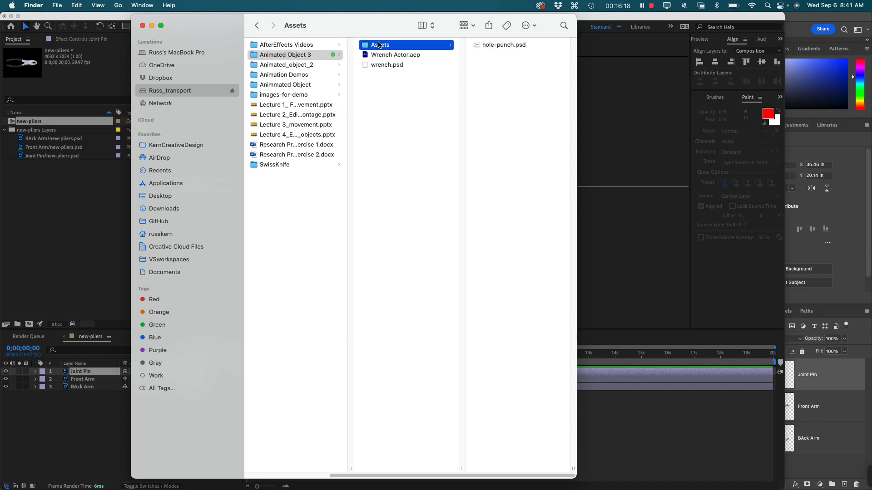
double_click(503, 45)
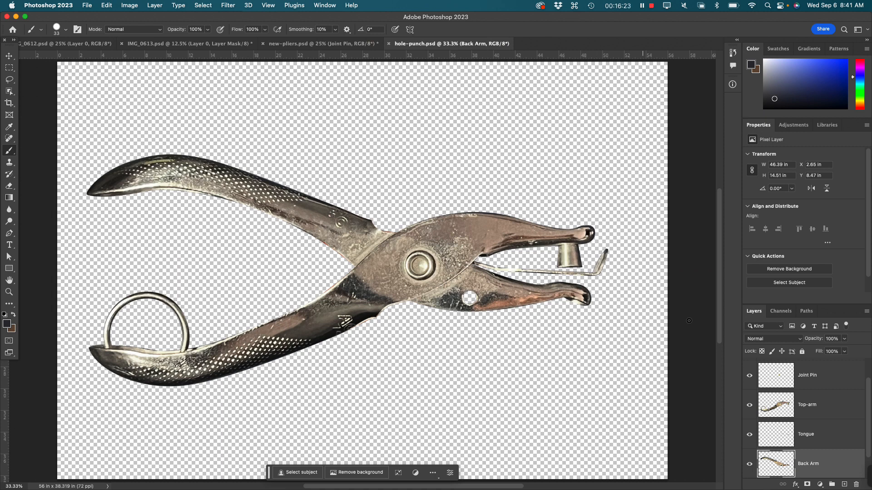
Enlarge the layer list to show every layer, and briefly show Layer 0 to compare the original photo with the cut-outs
scroll(799, 402, "down", 1)
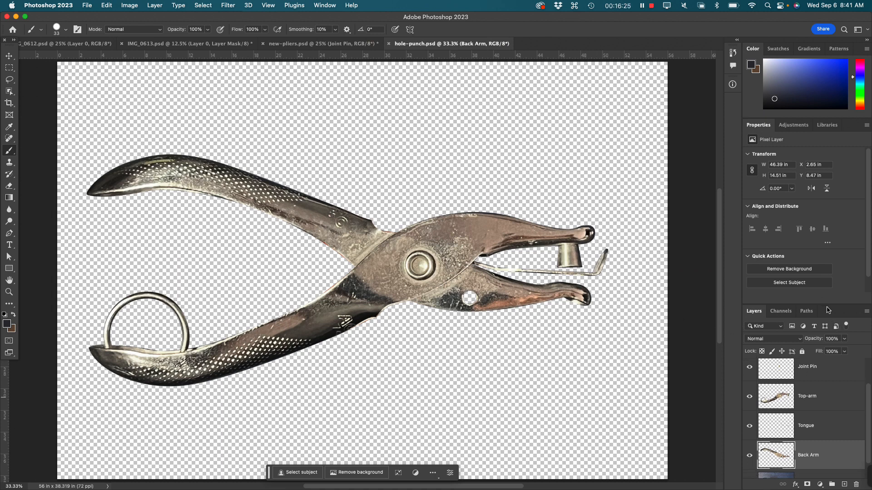
left_click_drag(828, 304, 822, 171)
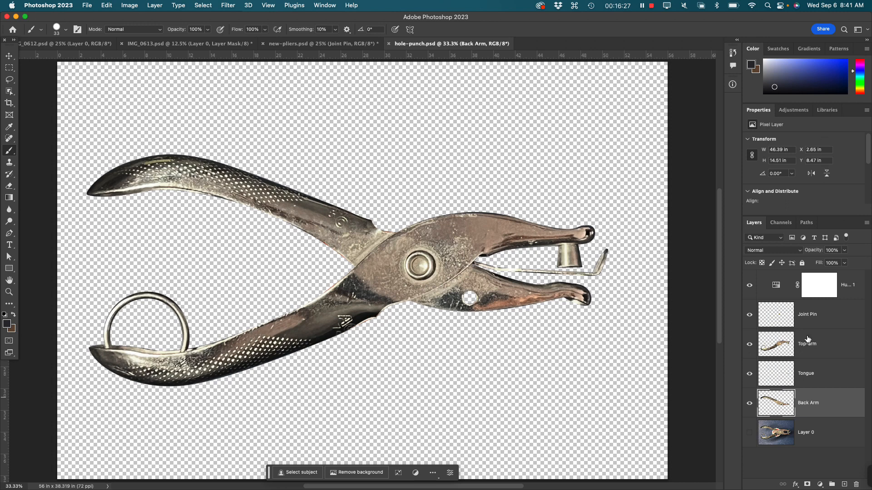
left_click(749, 434)
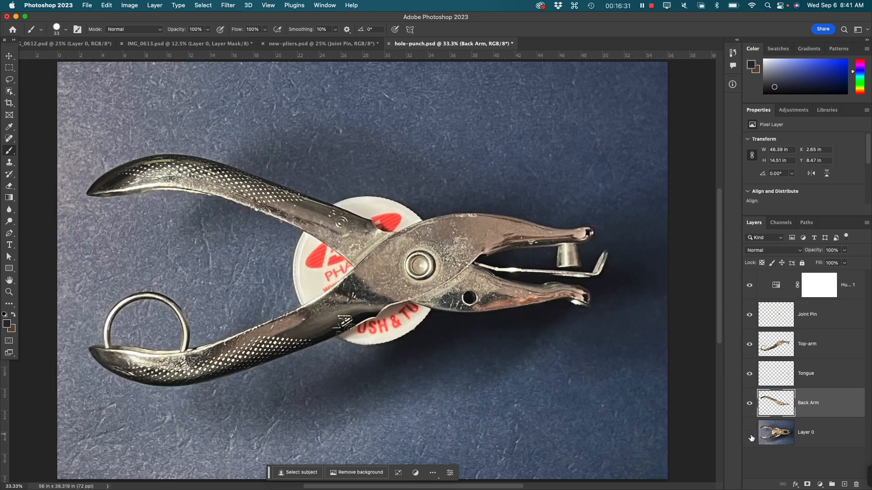
left_click(750, 434)
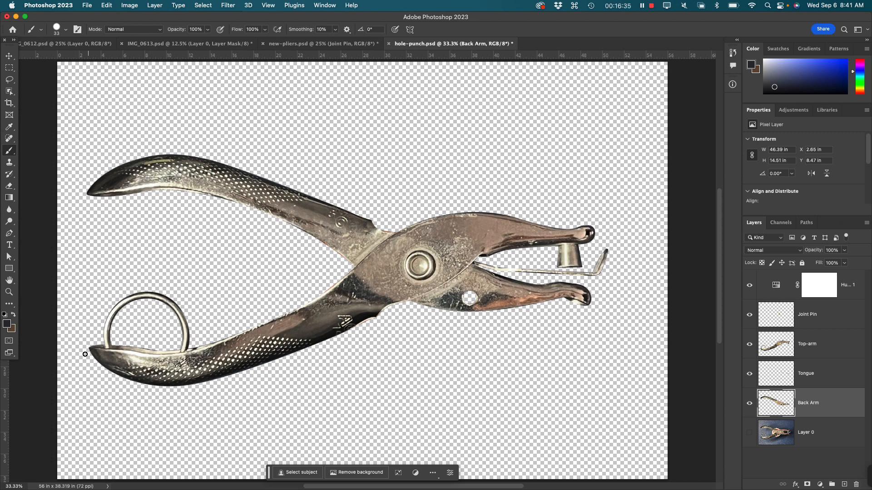
Toggle the visibility of the Top-arm and Joint Pin layers to examine how the Back Arm is filled in beneath them
left_click(750, 344)
left_click(751, 346)
left_click(750, 344)
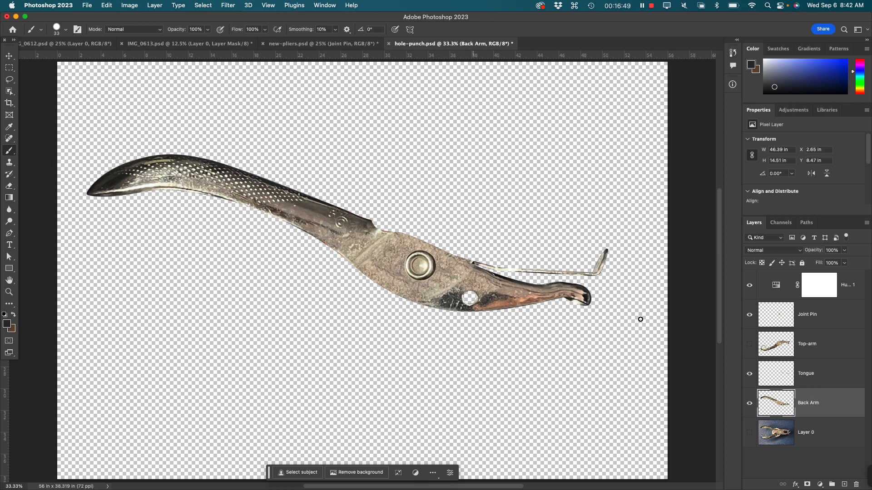
left_click(750, 315)
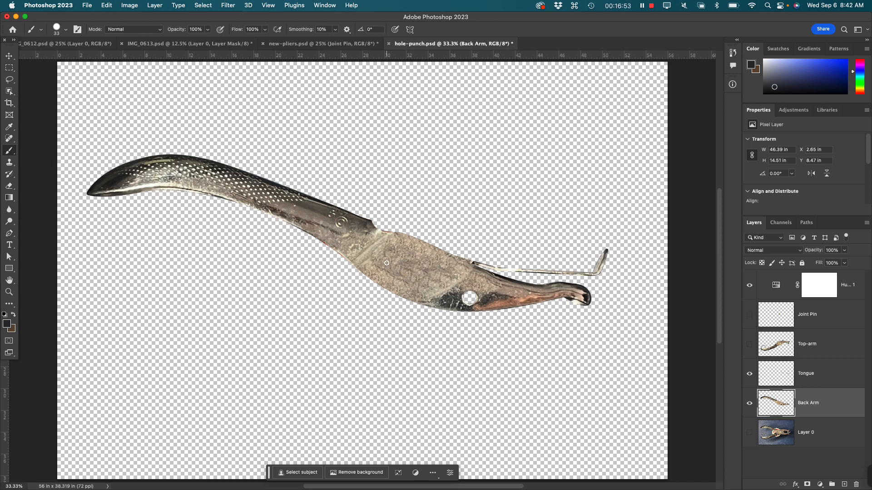
left_click(750, 344)
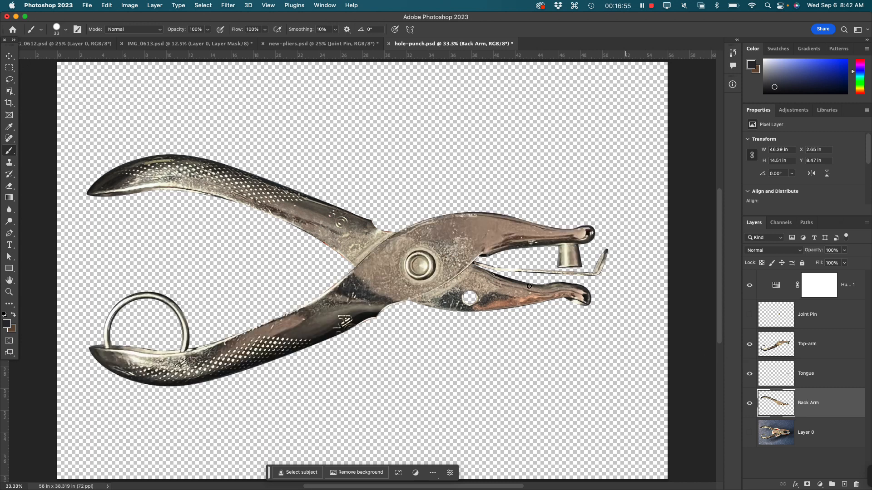
left_click(750, 315)
left_click(749, 344)
left_click(749, 315)
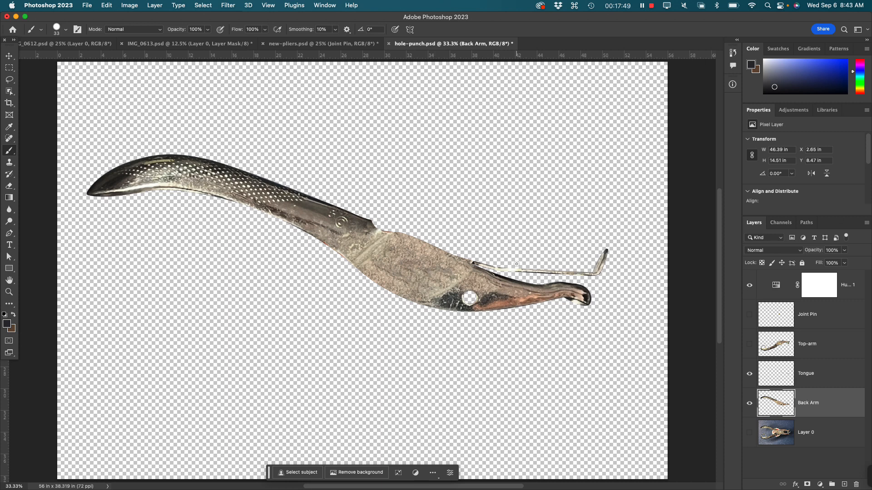
Toggle the Tongue layer off and on to inspect it, and show the Joint Pin and Top-arm layers again
left_click(751, 374)
left_click(750, 374)
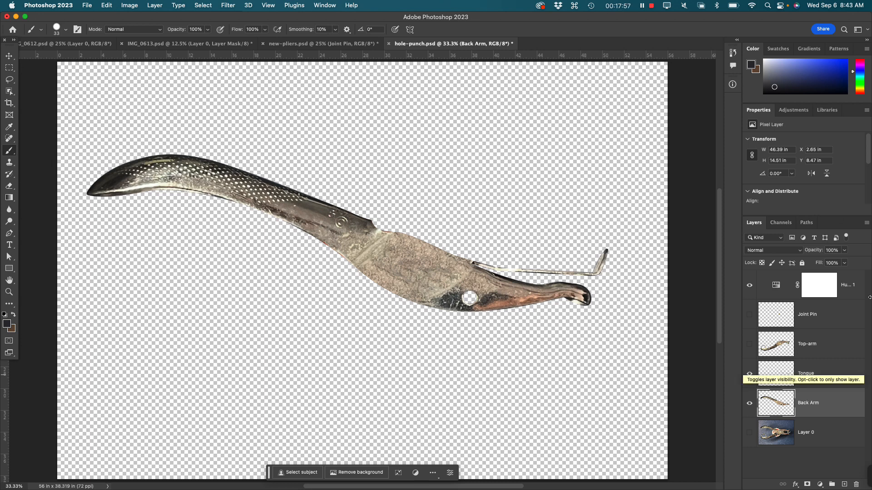
left_click(749, 314)
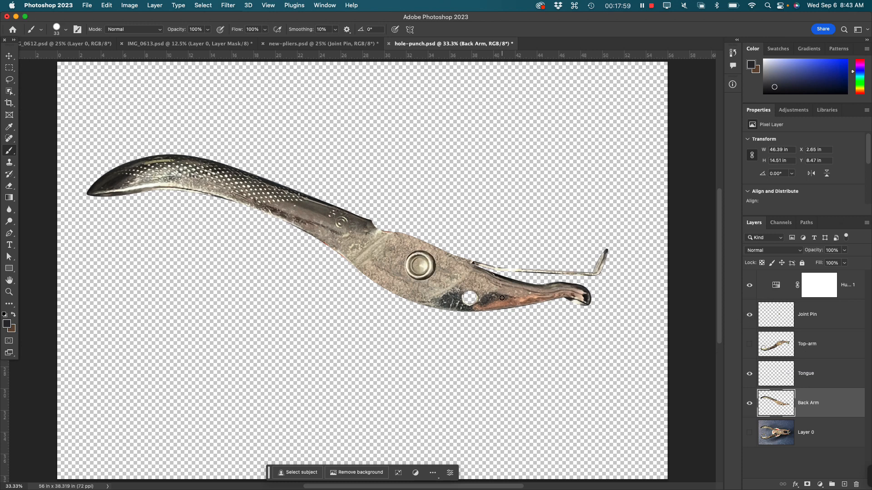
left_click(749, 343)
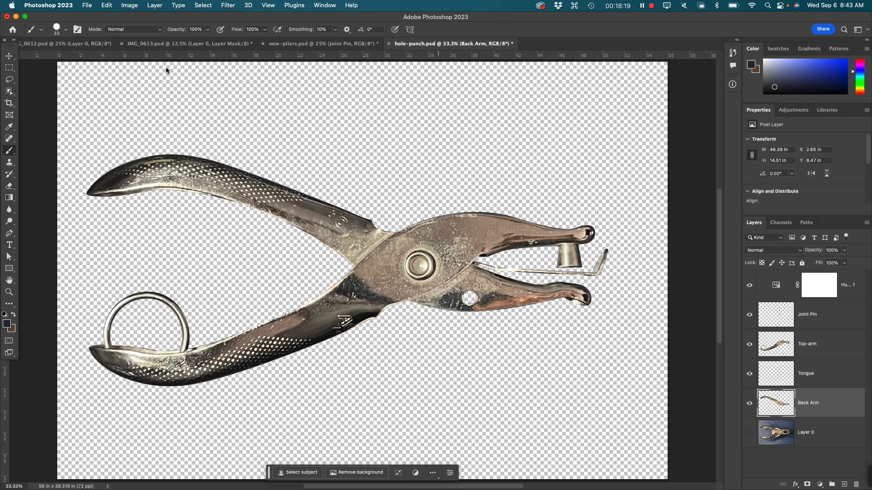
Return to After Effects, magnify the new-pliers composition view to 25%, and activate the Selection tool
key("super+Tab")
left_click(346, 230)
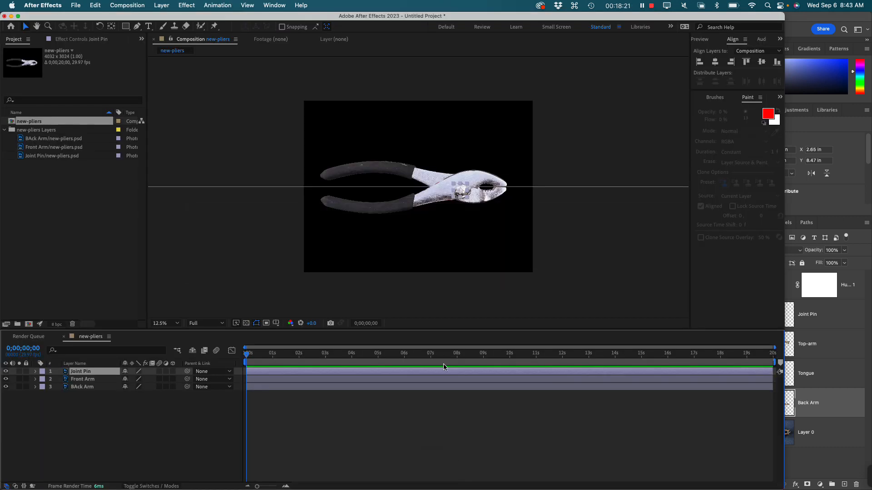
key("alt+super")
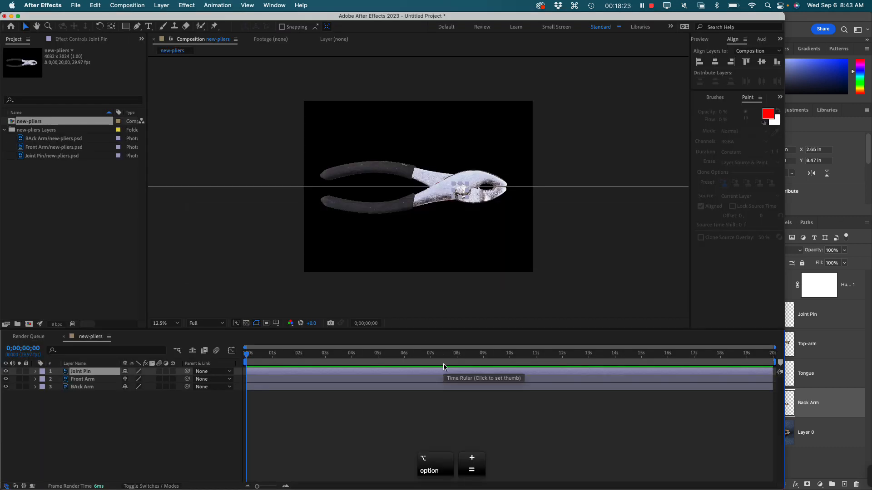
key("super")
key("super+equal")
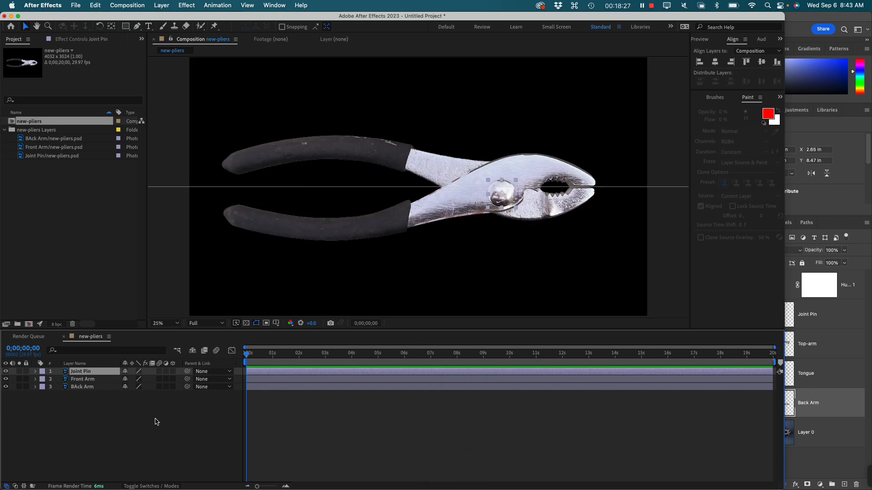
left_click(56, 220)
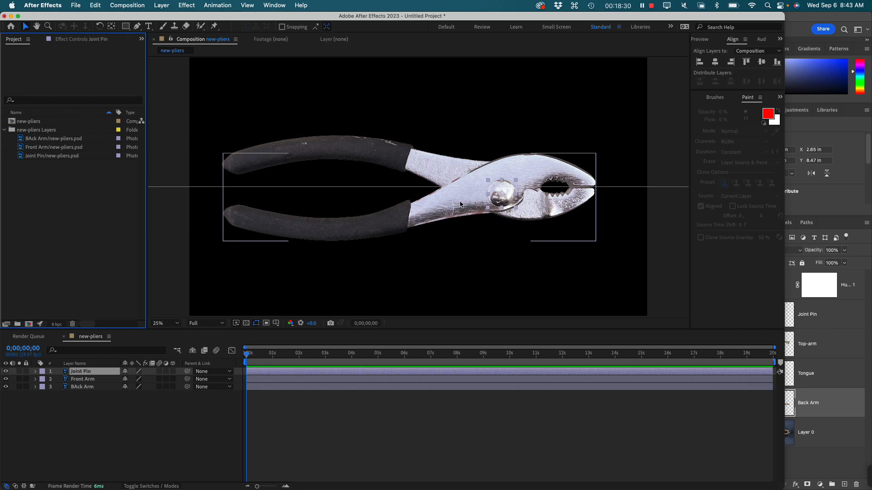
left_click(26, 26)
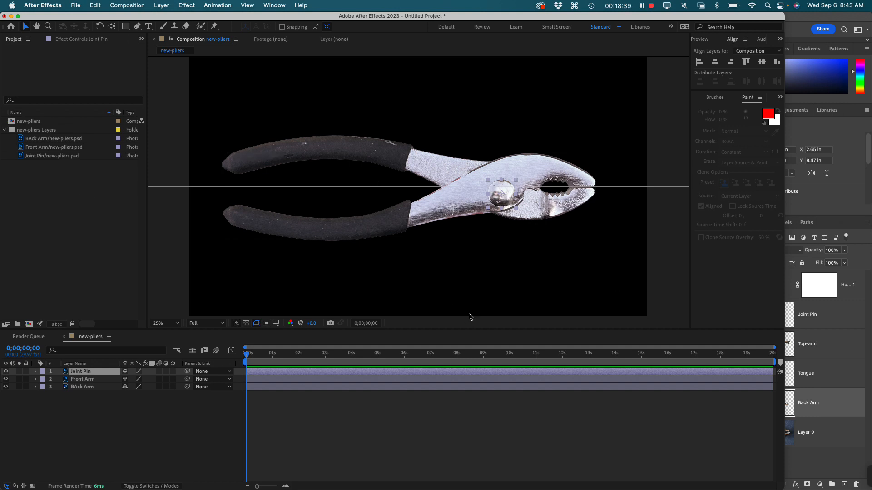
Select the Joint Pin, Front Arm and BAck Arm layers together and move them left until only the jaws remain in frame
left_click(86, 380)
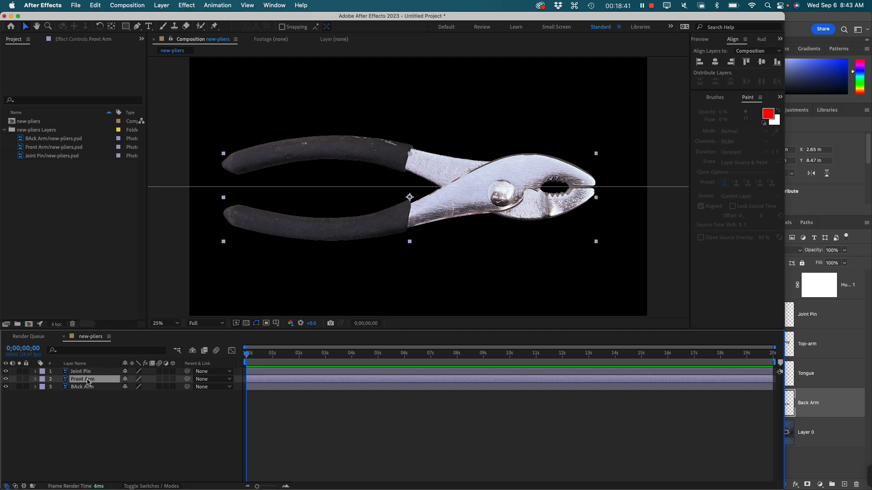
left_click(84, 371)
left_click(86, 387, "shift")
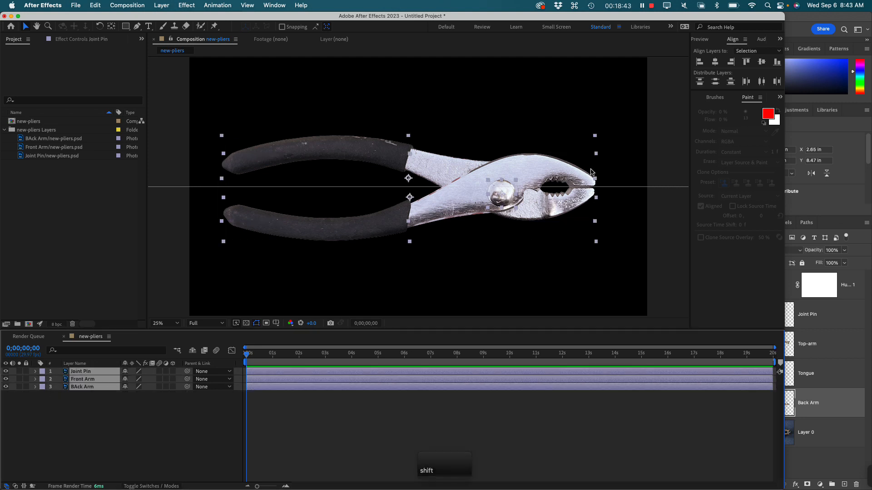
left_click_drag(573, 177, 277, 183)
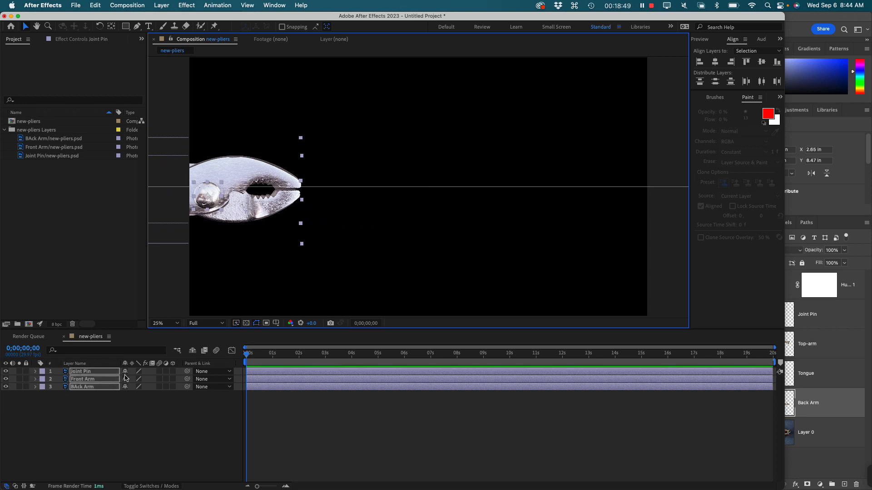
Keyframe Position for all three layers at 0 s, and at 0;00;04;01 move them together rightward, with Joint Pin at about 2960, 1592.5
key("p")
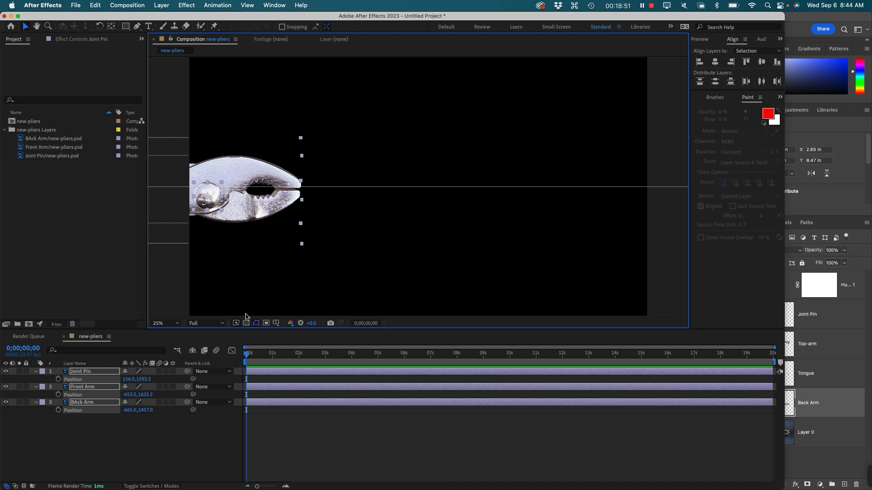
left_click(58, 379)
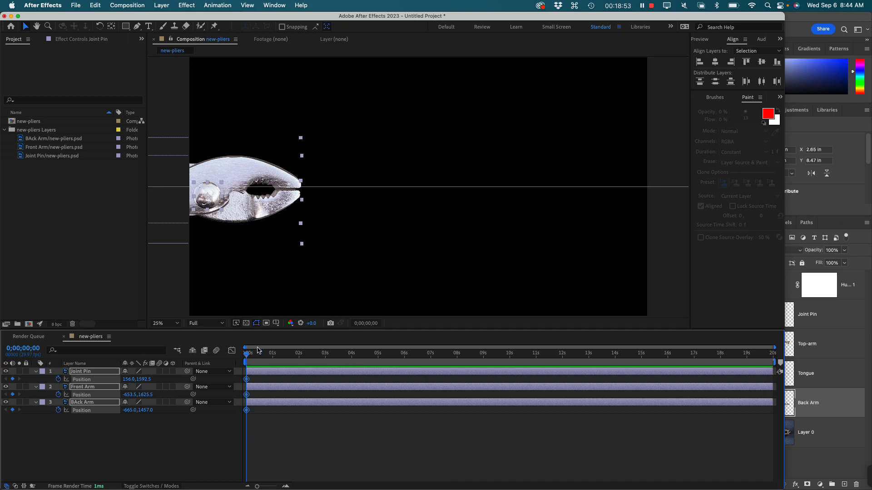
left_click_drag(252, 353, 353, 365)
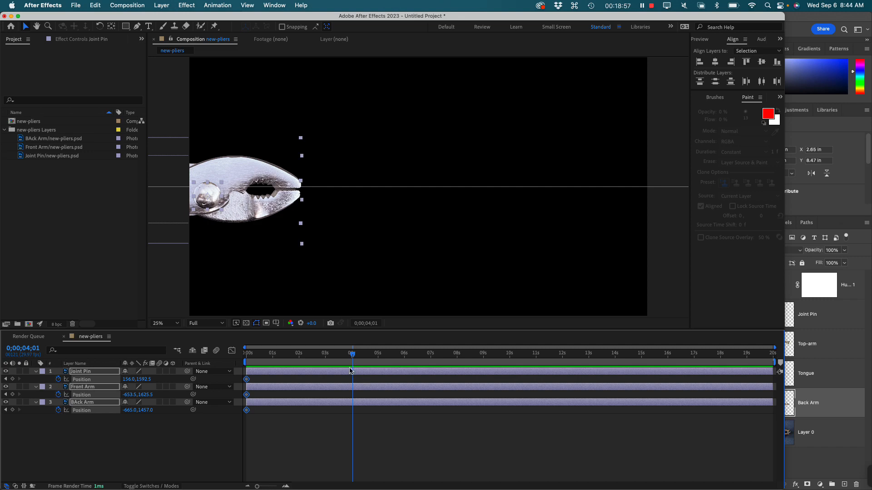
left_click_drag(236, 217, 554, 217)
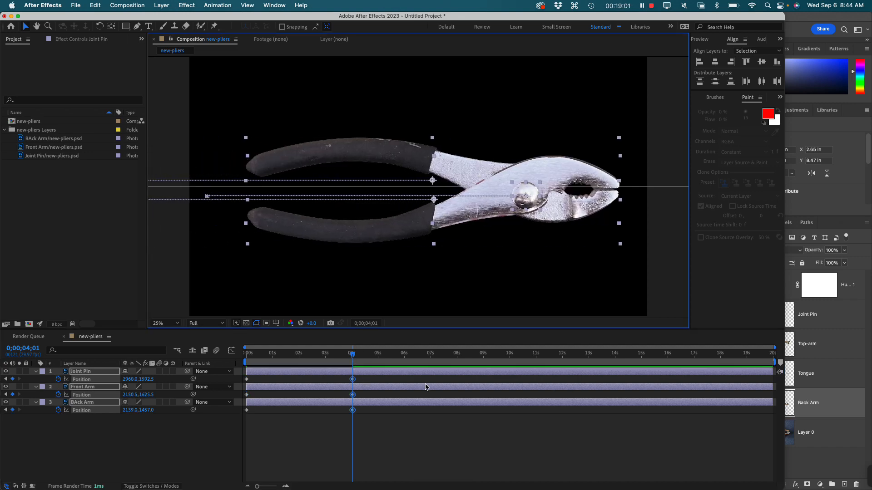
Undo the Position keyframes and the preceding moves of the Joint Pin, Front Arm and BAck Arm layers, and deselect them
mouse_move(353, 354)
left_mouse_down()
mouse_move(266, 357)
mouse_move(354, 367)
left_mouse_up()
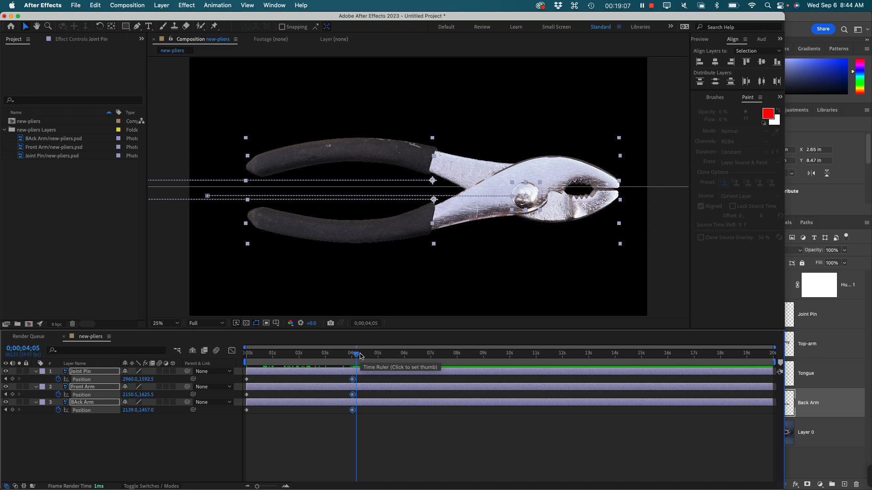
left_click(321, 234)
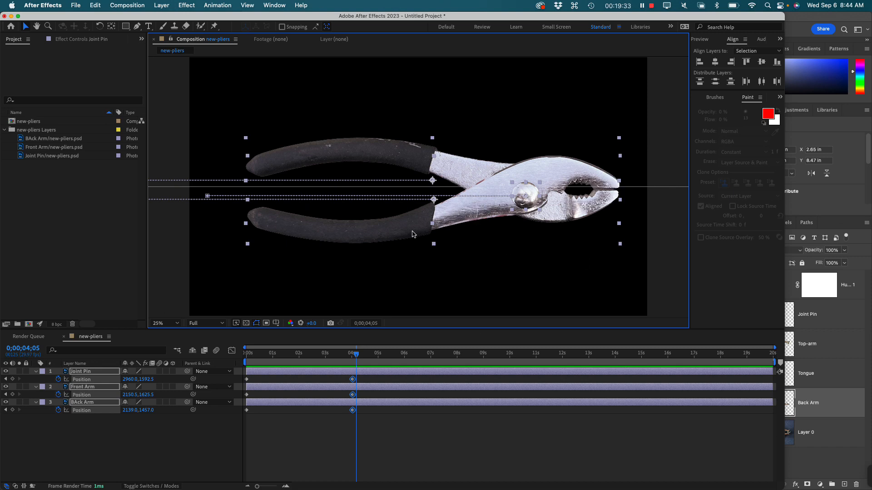
key("super+z")
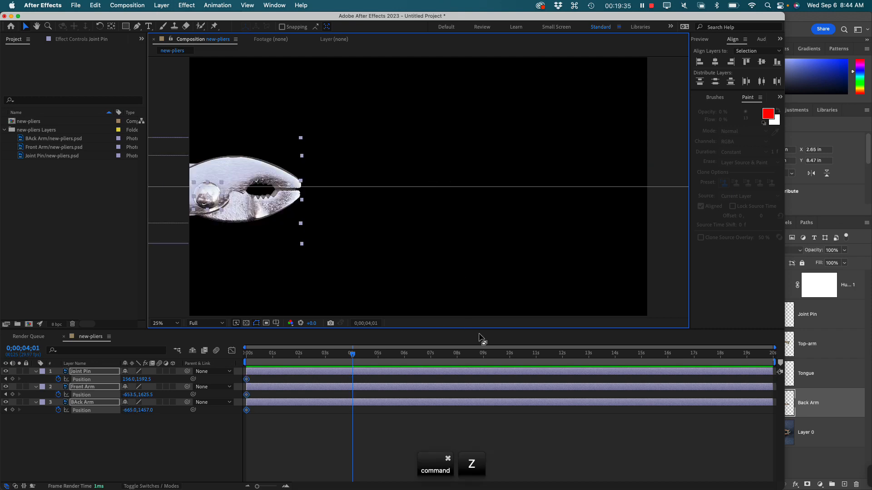
key("super+z")
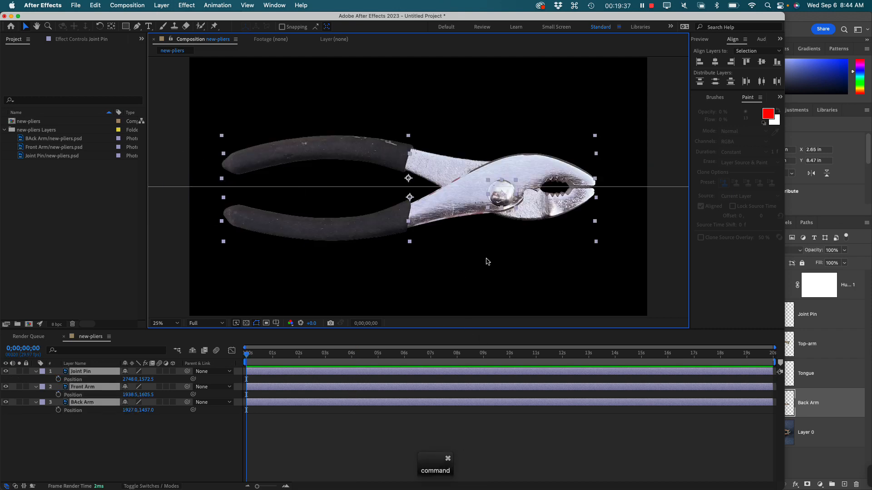
left_click(328, 436)
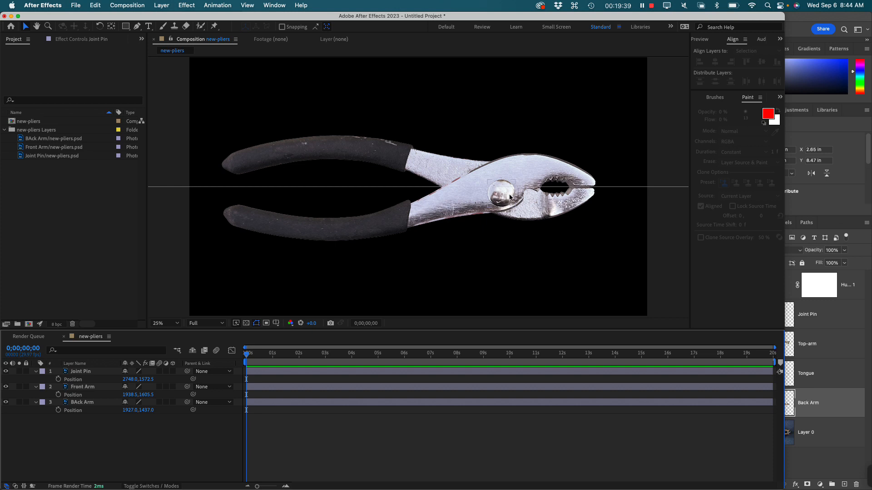
Select the Joint Pin layer and magnify the composition view to 100% around the pin
left_click(510, 197)
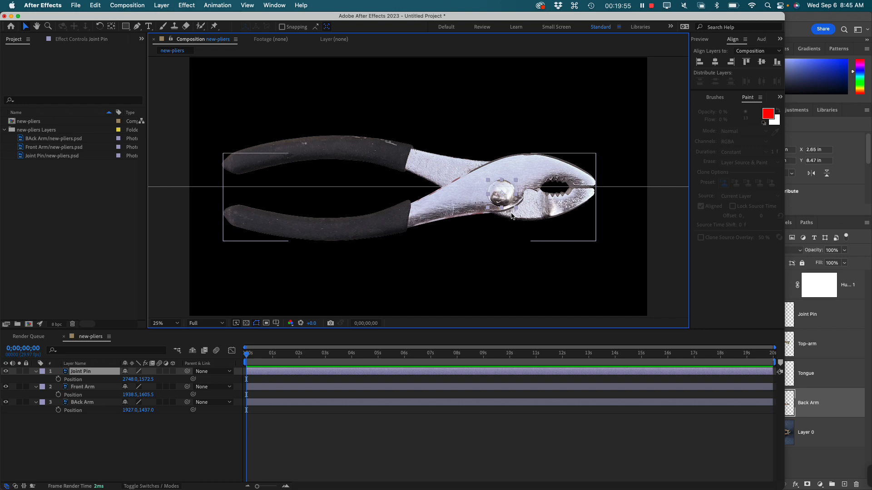
key("super+equal")
key("super+equal")
key("super+equal")
key("super+equal")
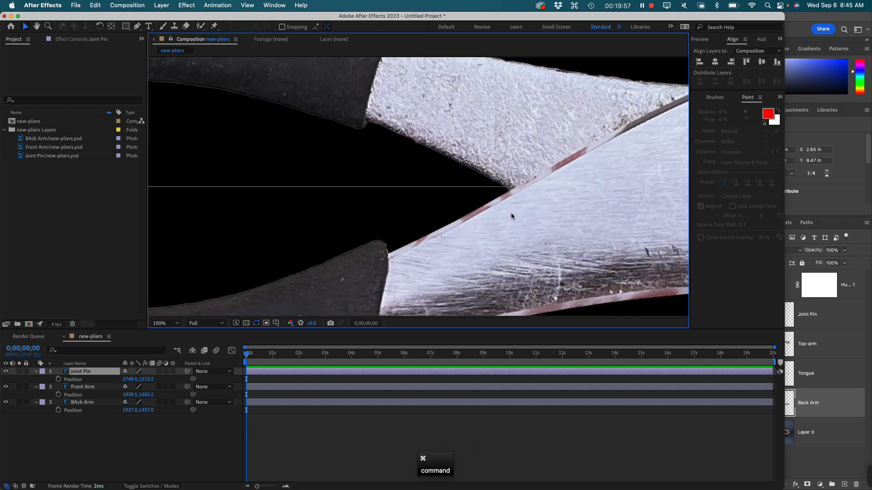
key("space")
left_click_drag(554, 218, 424, 168)
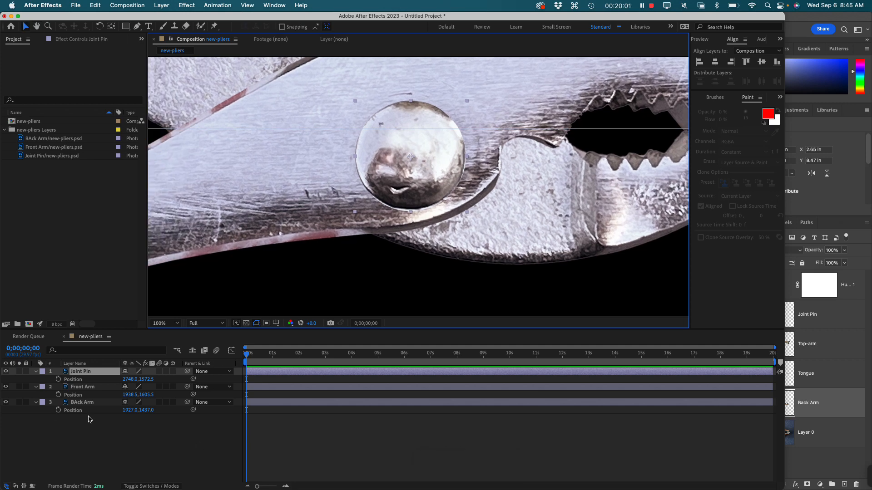
left_click(90, 371)
left_click(72, 429)
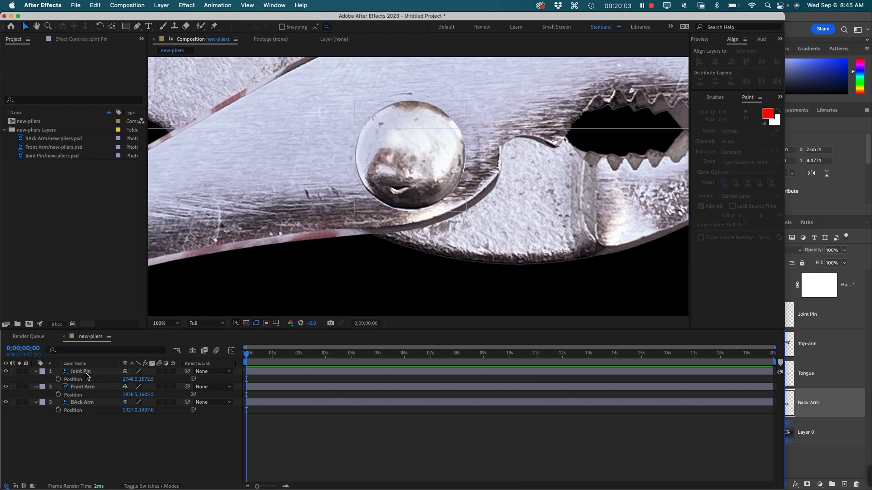
left_click(86, 372)
left_click(424, 157)
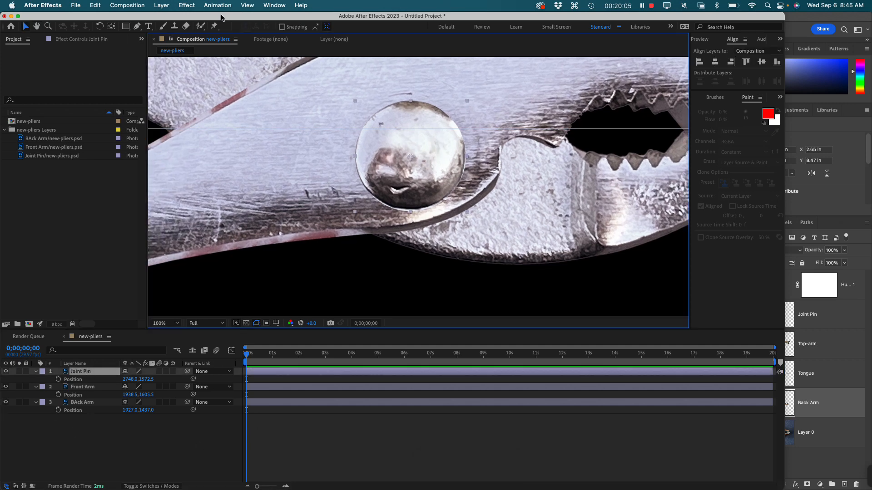
Use the Pan Behind tool to fine-tune the Joint Pin anchor point at the pin's centre, with Position at about 2747.5, 1572.5
left_click(110, 27)
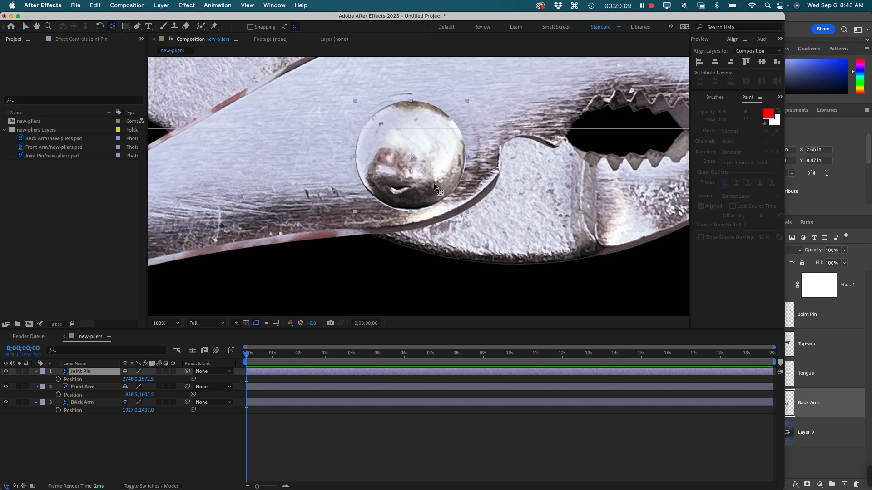
key("super")
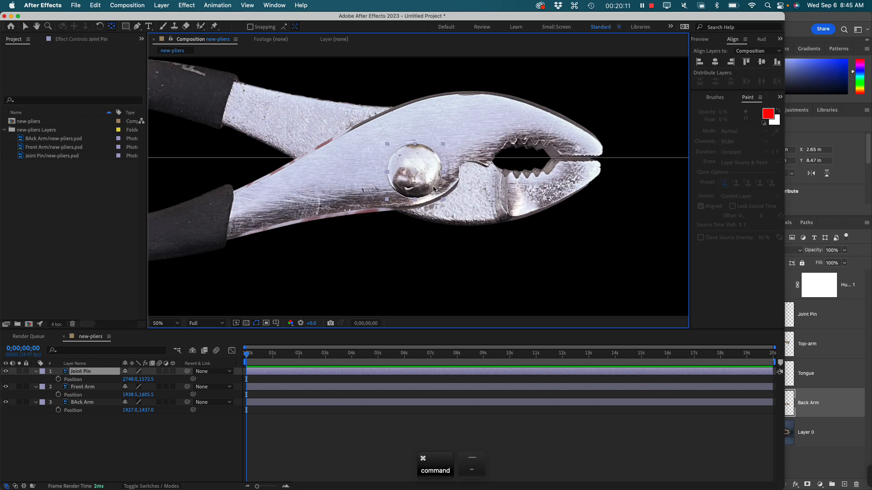
key("super+minus")
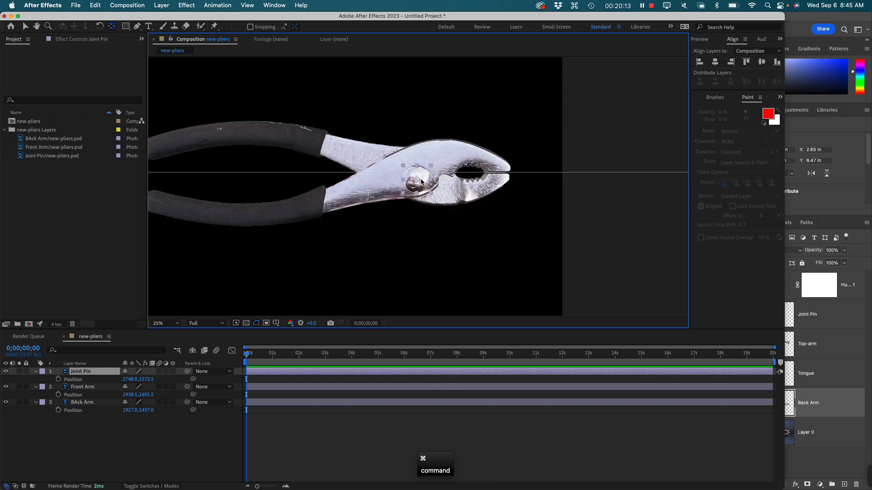
key("super+equal")
key("super+equal")
key("super+equal")
key("super+equal")
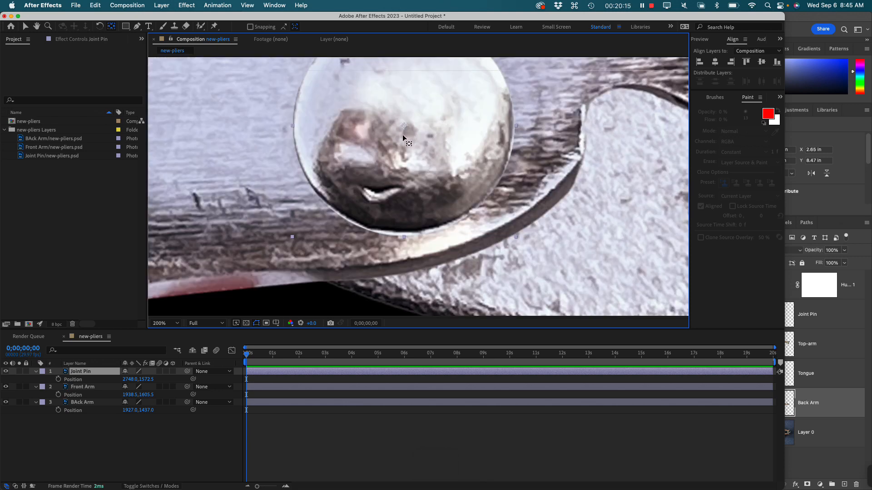
left_click_drag(402, 126, 401, 127)
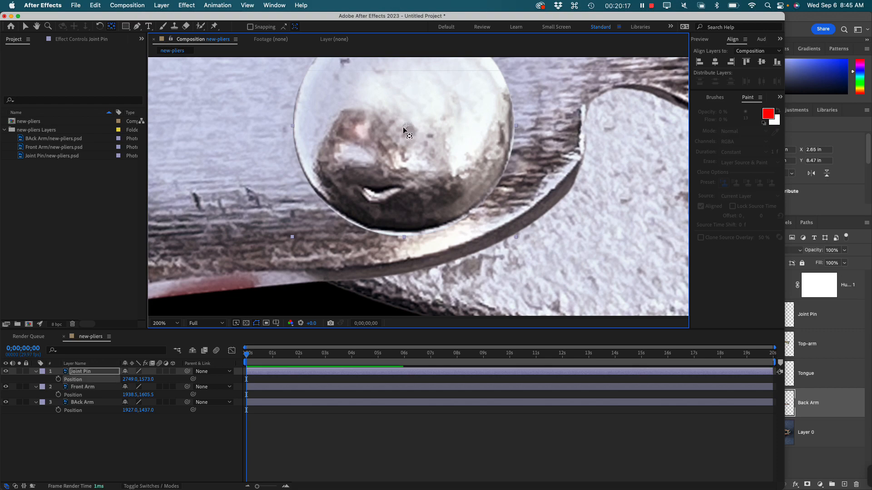
key("super+minus")
key("super+minus")
key("super+minus")
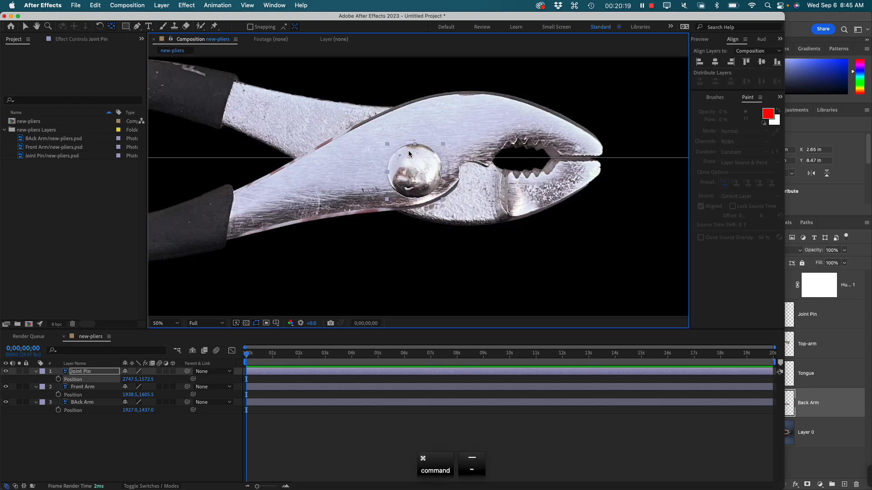
left_click(115, 441)
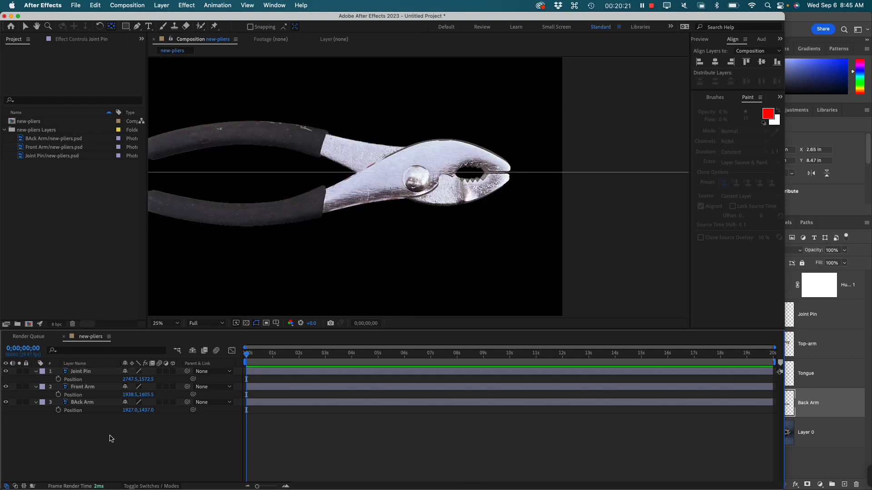
Try moving the Joint Pin layer on its own horizontally to the jaw tips with the Selection tool, and undo the move
left_click(26, 27)
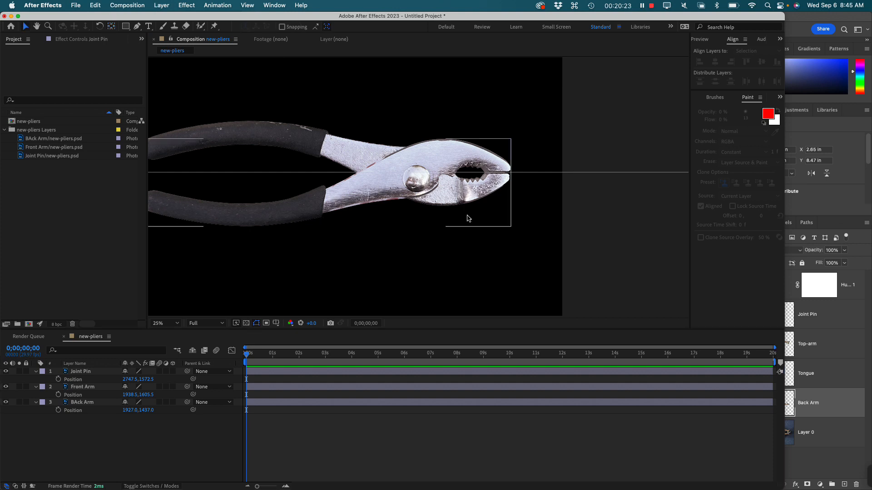
left_click(418, 185)
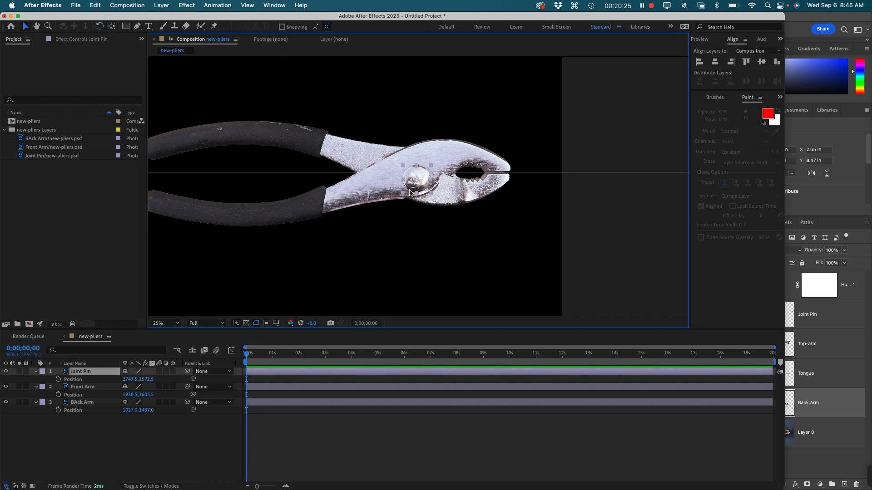
key("shift")
left_click_drag(425, 191, 511, 188)
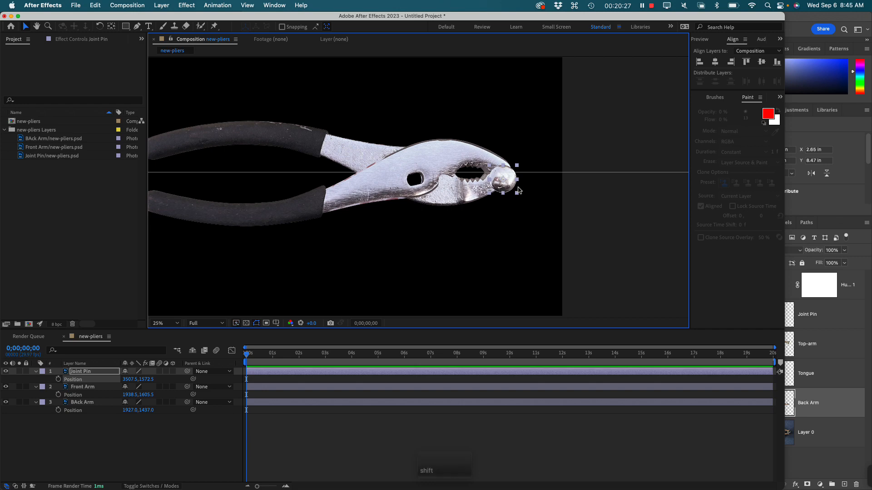
key("super")
key("super+z")
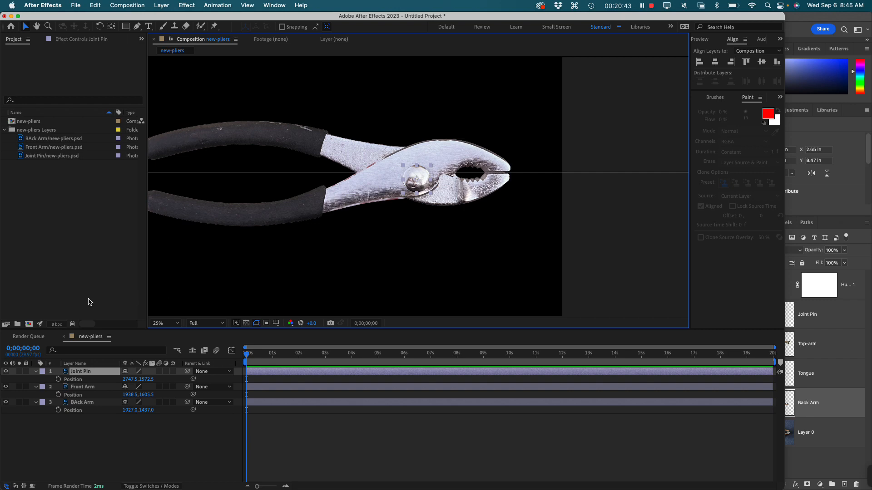
Collapse the layers' Position properties and parent both the Front Arm and BAck Arm layers to Joint Pin
left_click(234, 451)
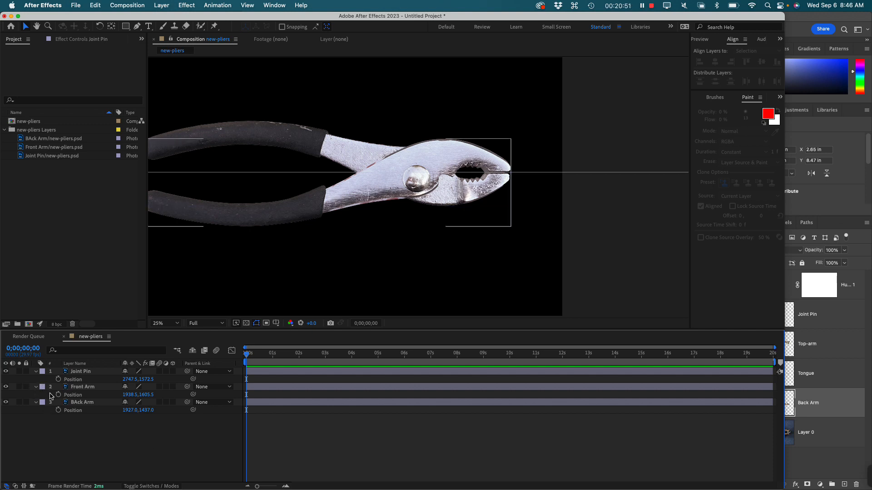
key("p")
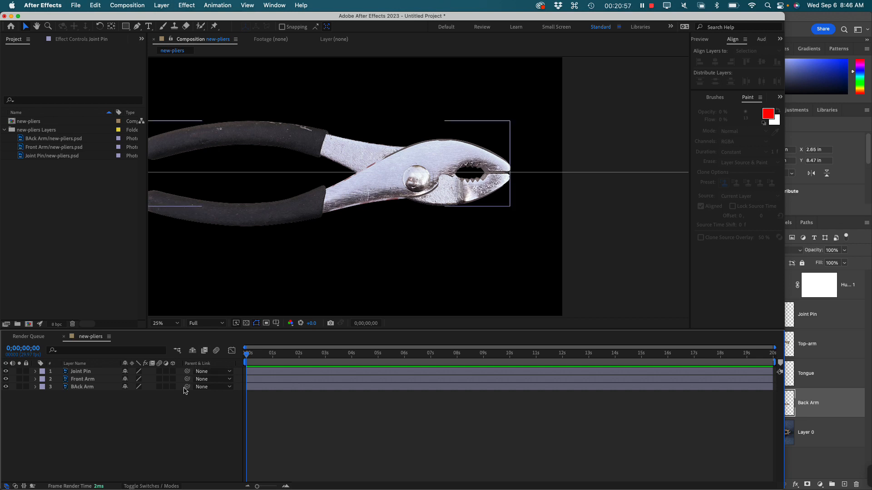
left_click(229, 380)
left_click(154, 383)
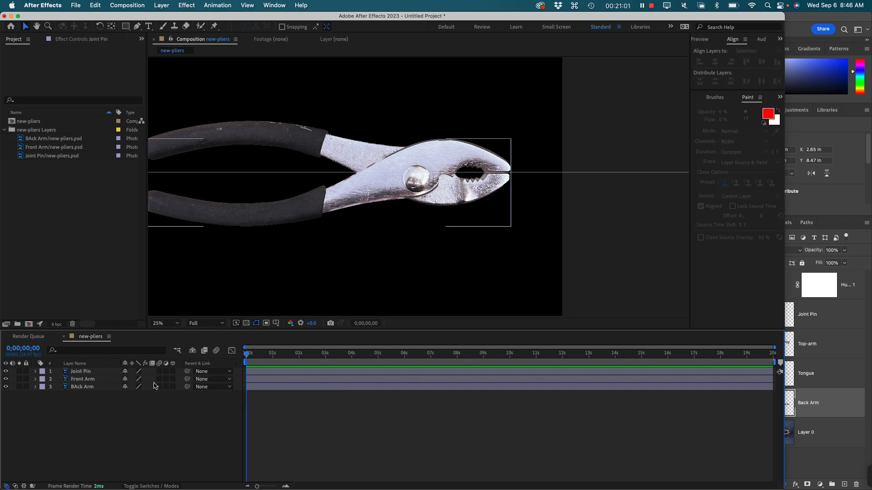
left_click(216, 380)
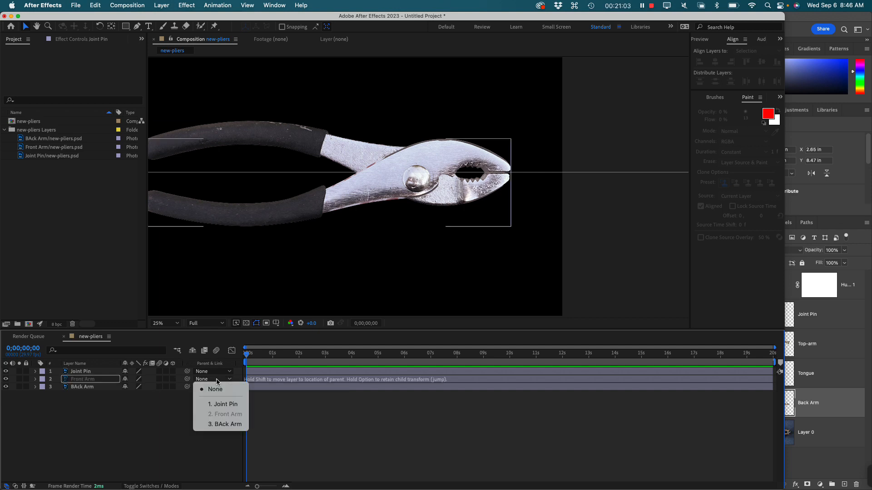
left_click(226, 406)
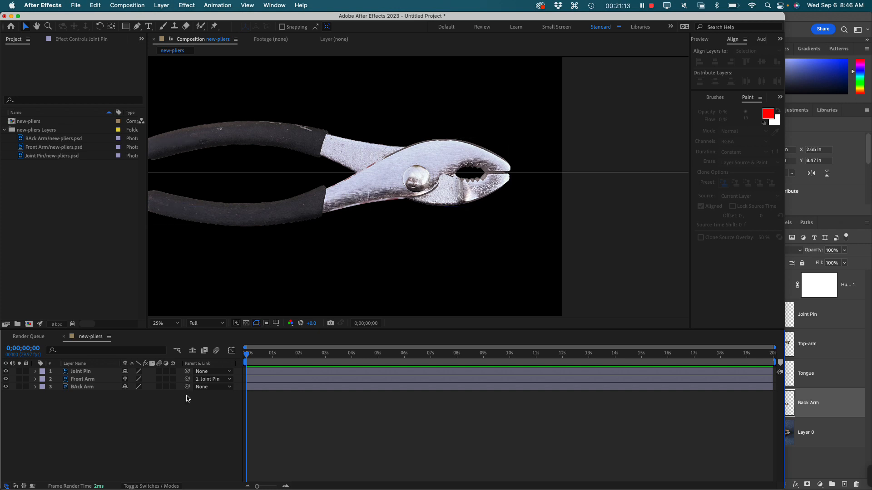
left_click_drag(188, 387, 81, 374)
Test the parenting by moving the Joint Pin layer upward together with both arms, and undo the move
left_click(91, 372)
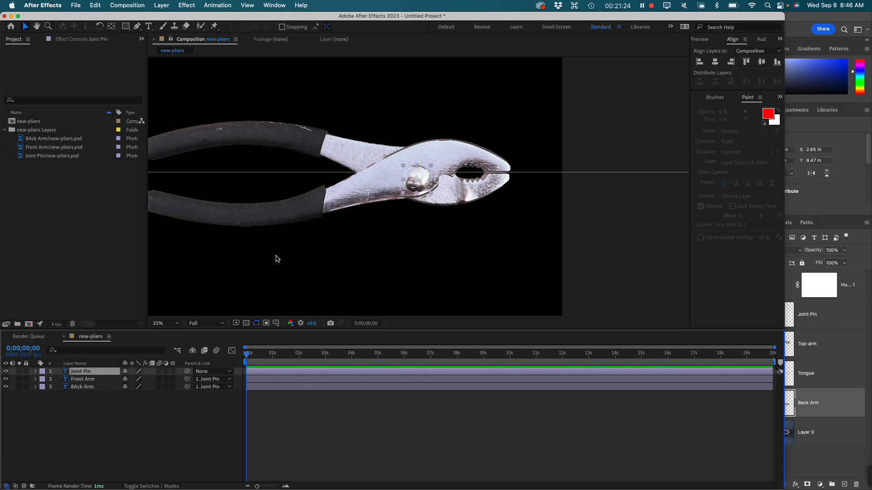
left_click(417, 178)
left_click_drag(417, 178, 411, 149)
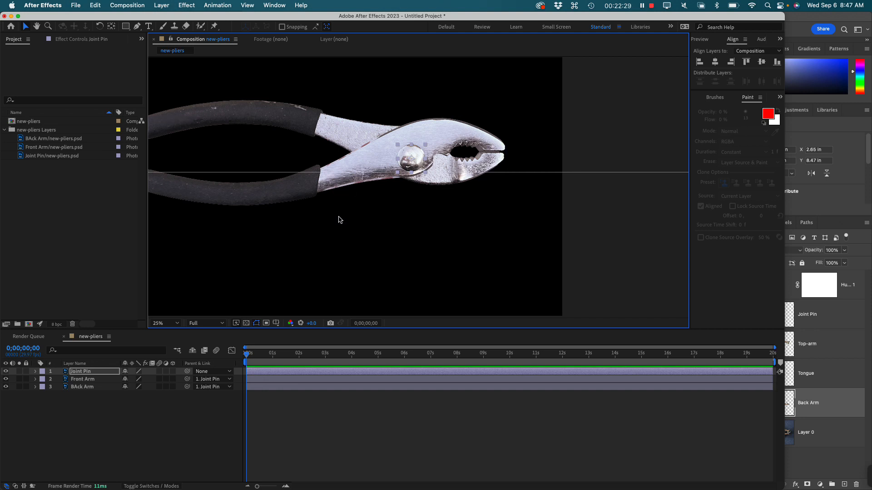
key("super+z")
Try rotating the Front Arm layer about its current anchor point so its handle swings downward, and undo the rotation
key("space")
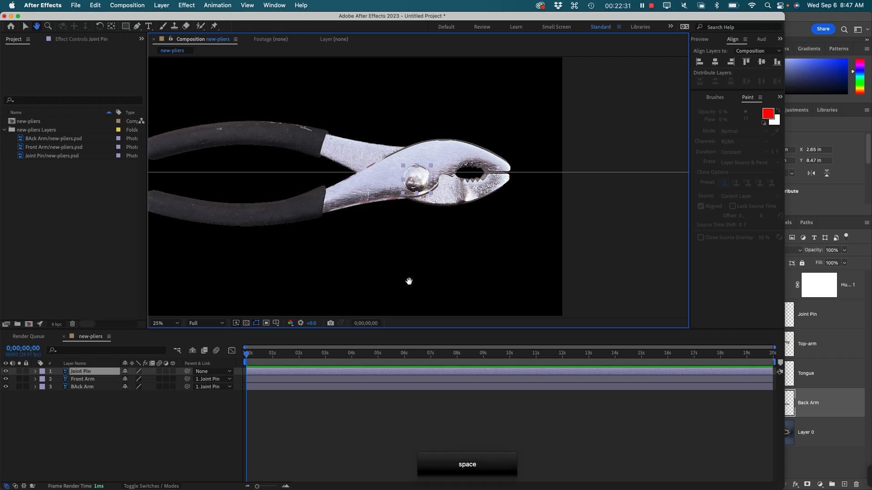
left_click_drag(323, 253, 426, 251)
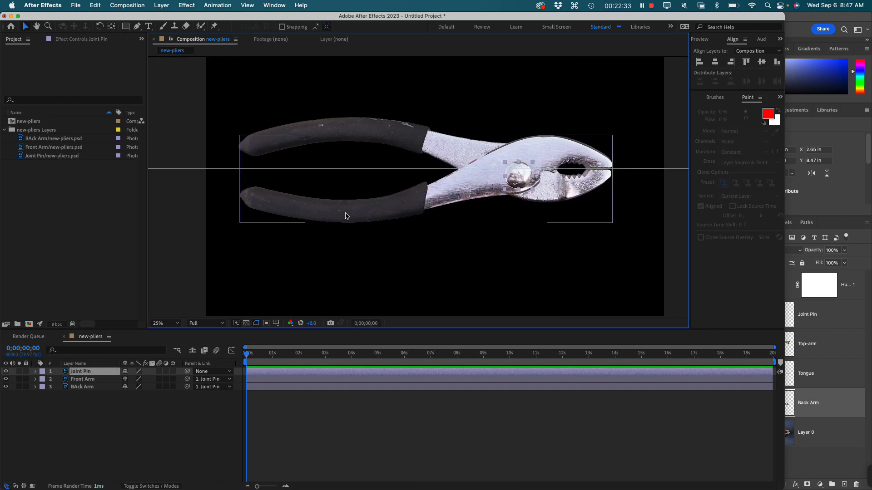
left_click(346, 216)
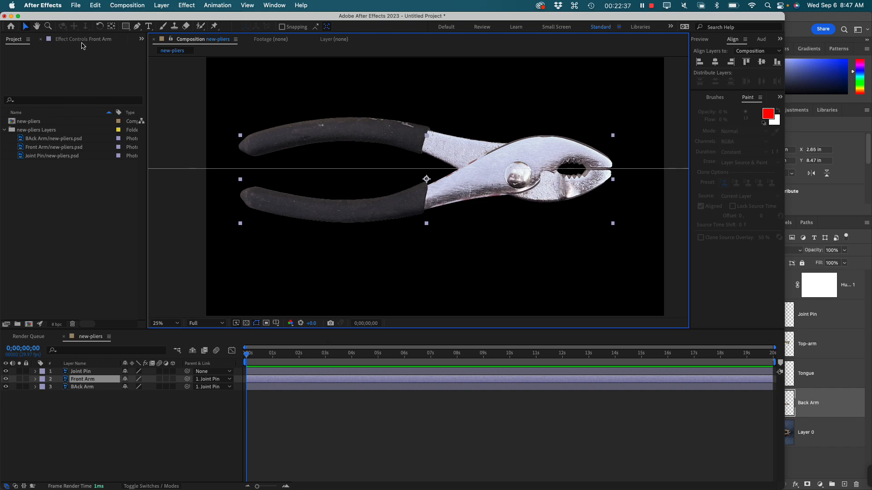
left_click(101, 26)
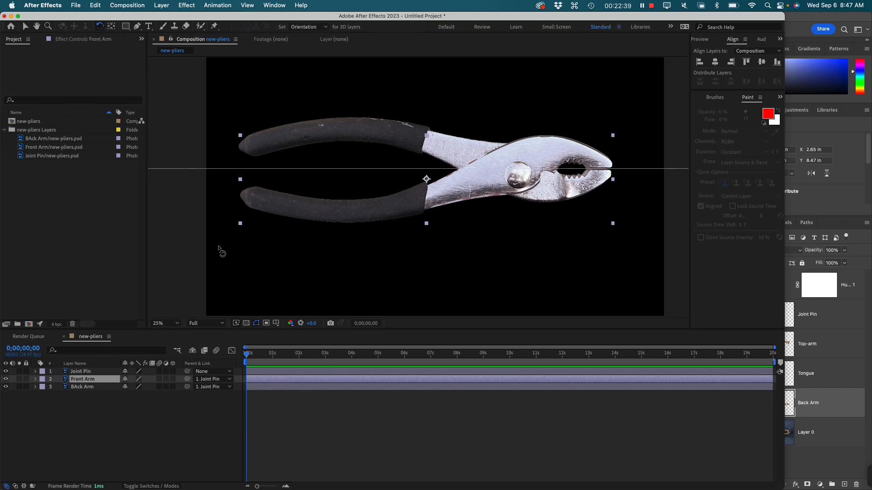
left_click_drag(240, 226, 249, 295)
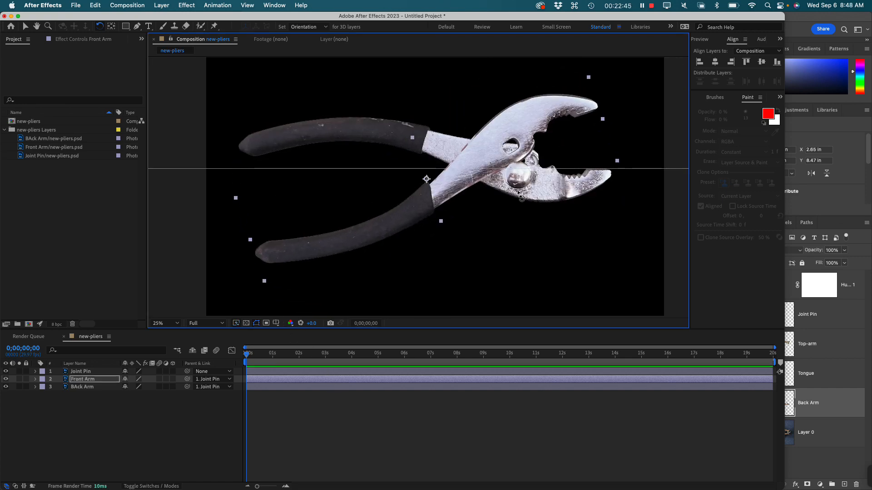
key("super")
key("super+z")
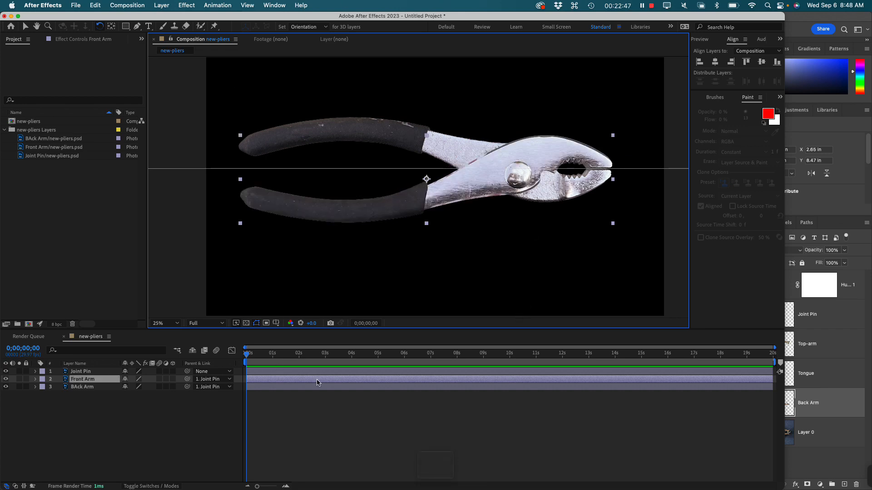
Move the anchor points of the Front Arm and BAck Arm layers onto the centre of the joint pin with the Pan Behind tool
left_click(112, 27)
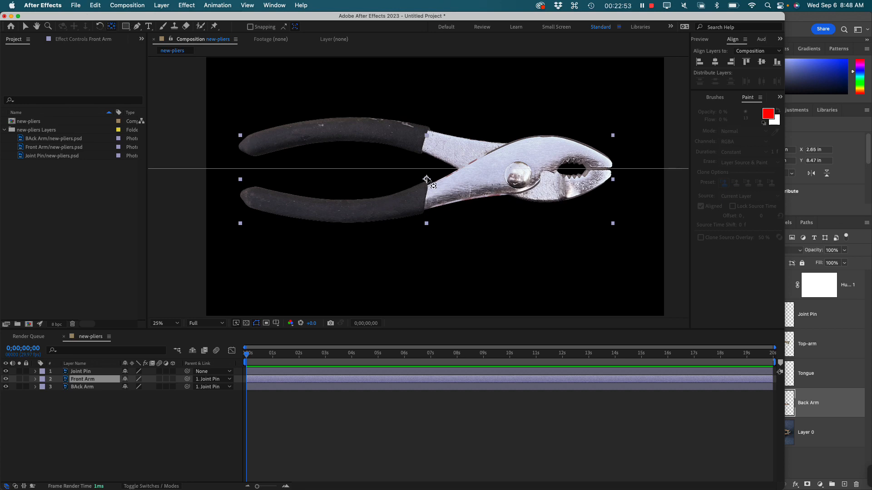
left_click_drag(427, 179, 519, 175)
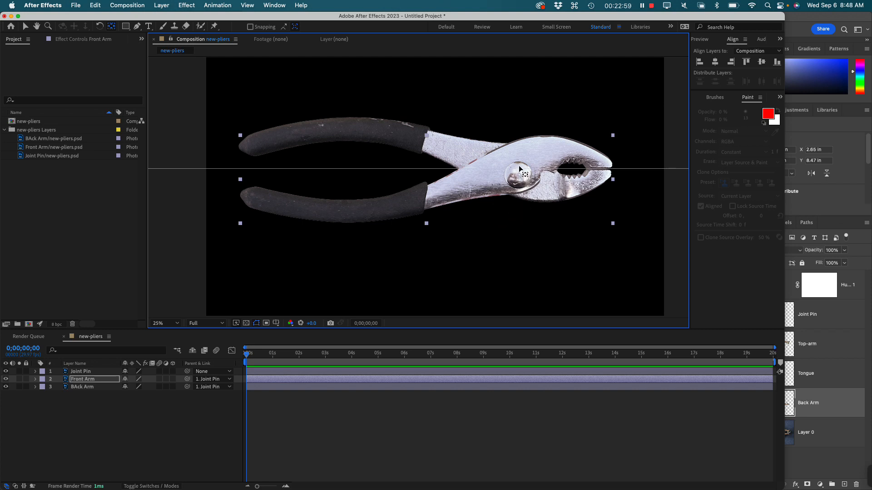
left_click(89, 386)
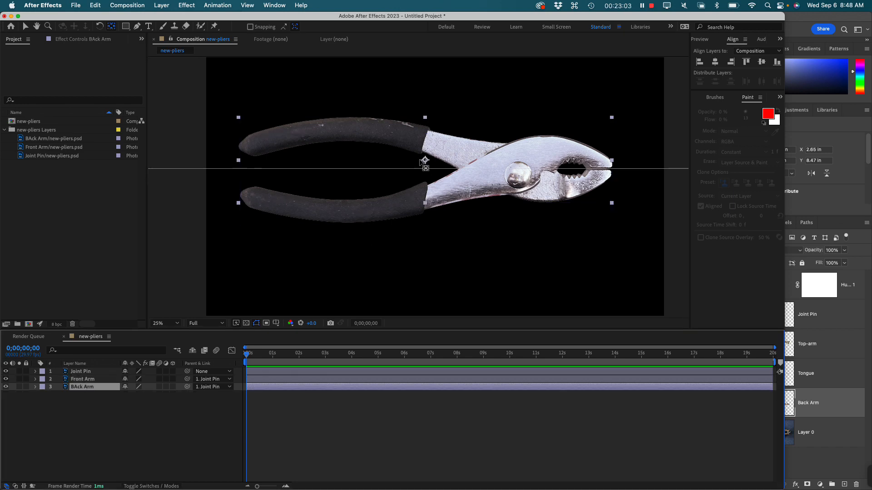
left_click_drag(425, 160, 518, 177)
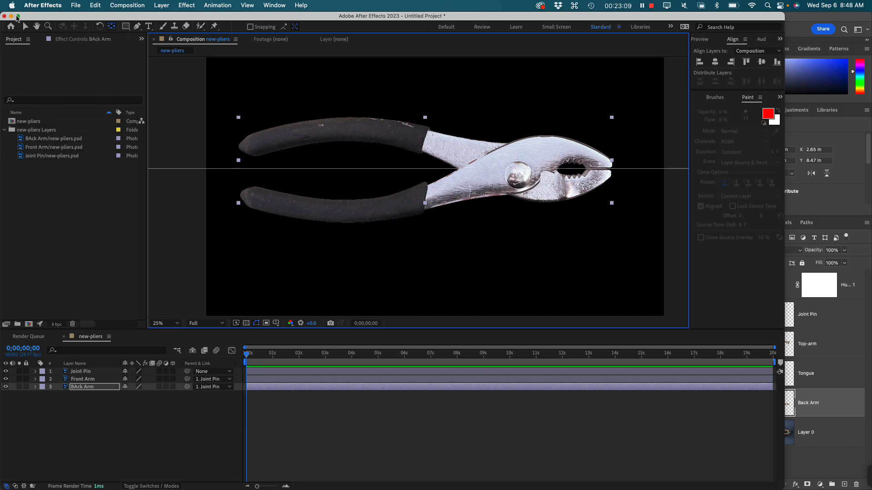
Test the pivot by rotating the BAck Arm layer's handle upward and the Front Arm layer's handle downward to open the pliers
left_click(99, 25)
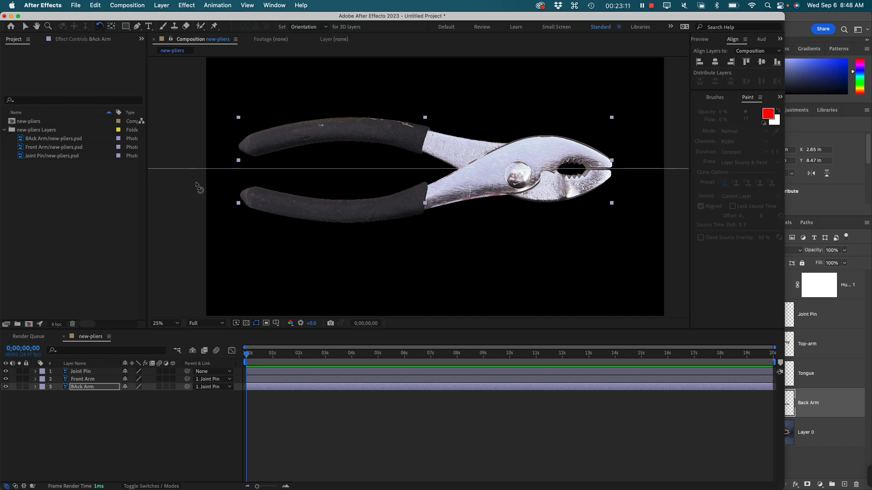
left_click_drag(240, 207, 254, 84)
left_click(278, 200)
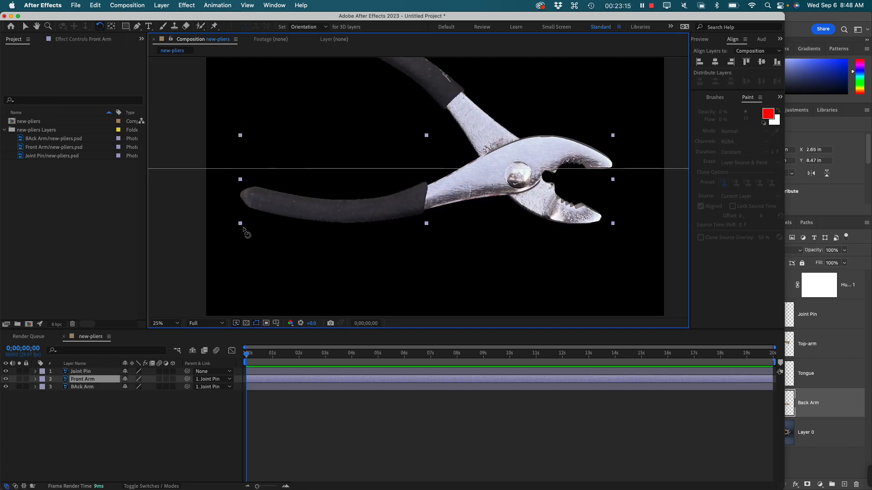
left_click_drag(244, 226, 280, 313)
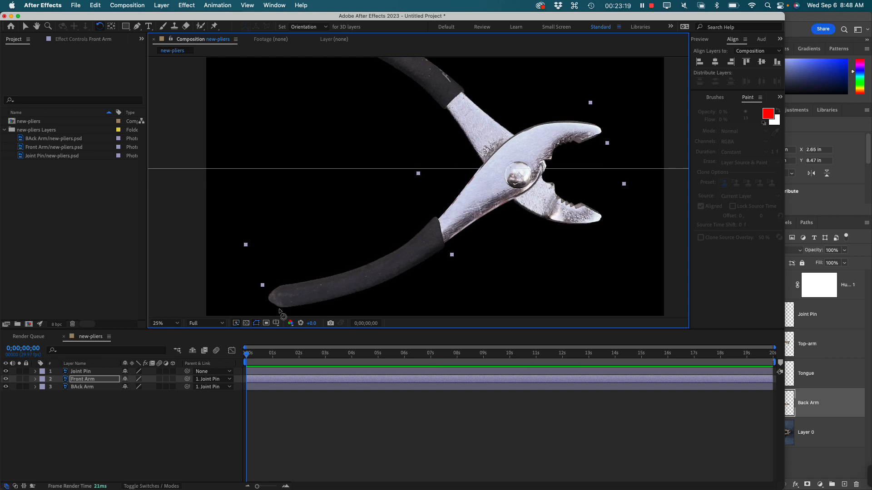
Move the Joint Pin layer together with its parented arms horizontally off the canvas, beyond its left edge
key("super+minus")
key("super+minus")
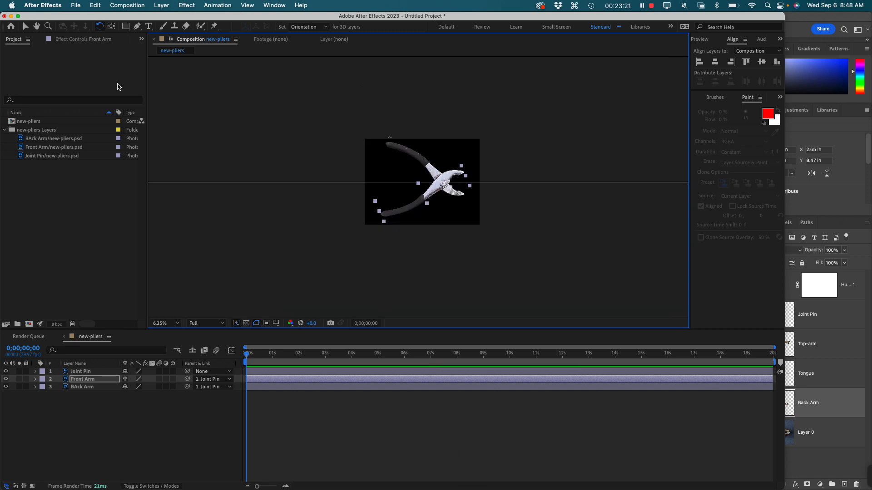
left_click(26, 26)
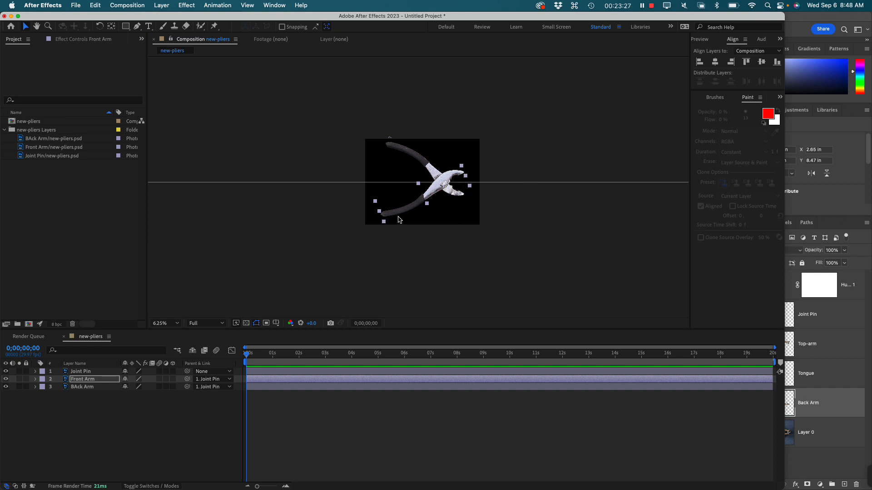
left_click(84, 373)
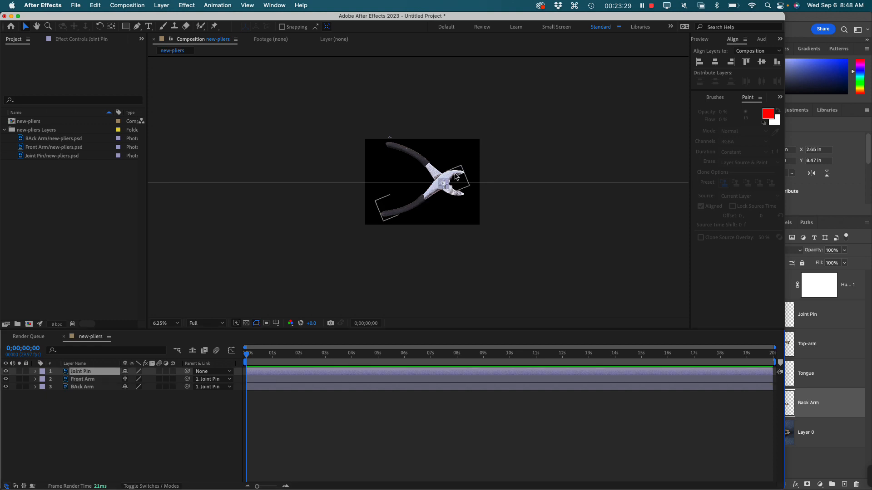
left_click_drag(433, 191, 342, 190)
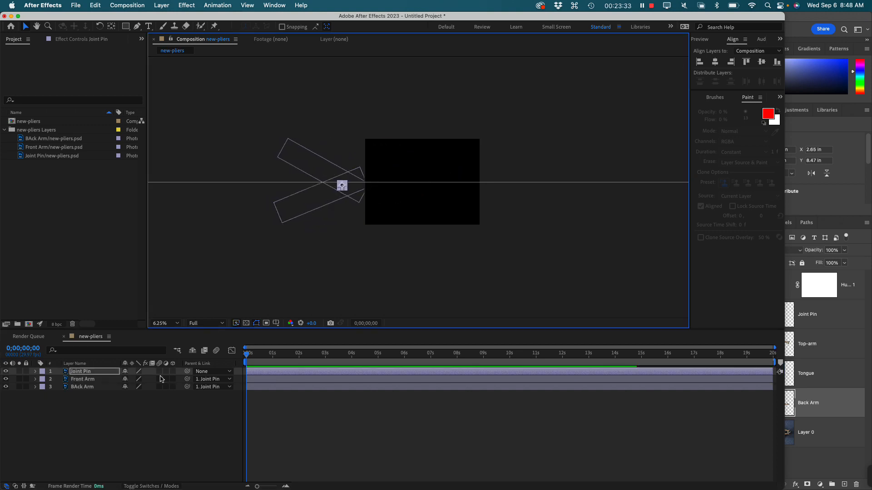
Examine the Joint Pin layer's Position, Scale and Opacity properties individually and its full Transform group, then collapse them
left_click(35, 372)
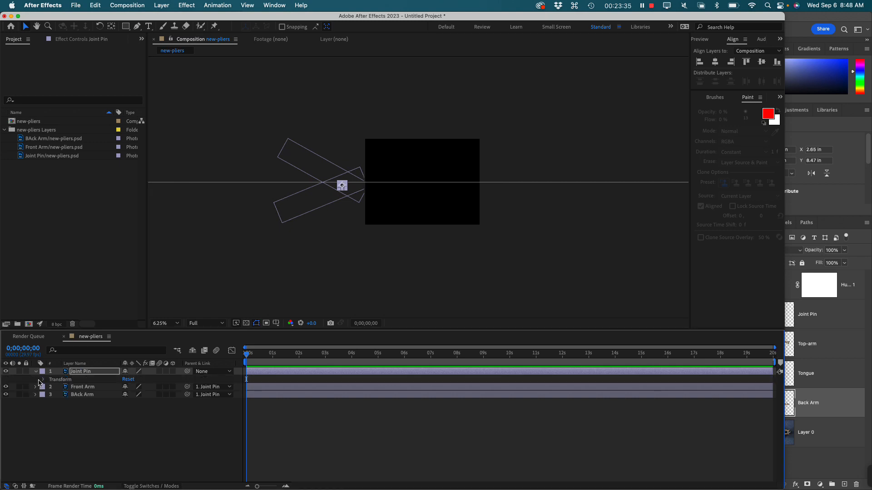
left_click(35, 371)
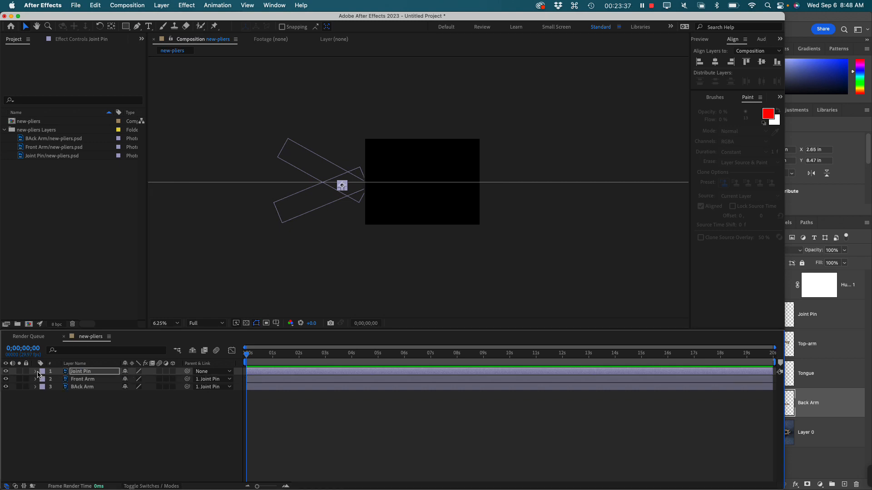
left_click(81, 372)
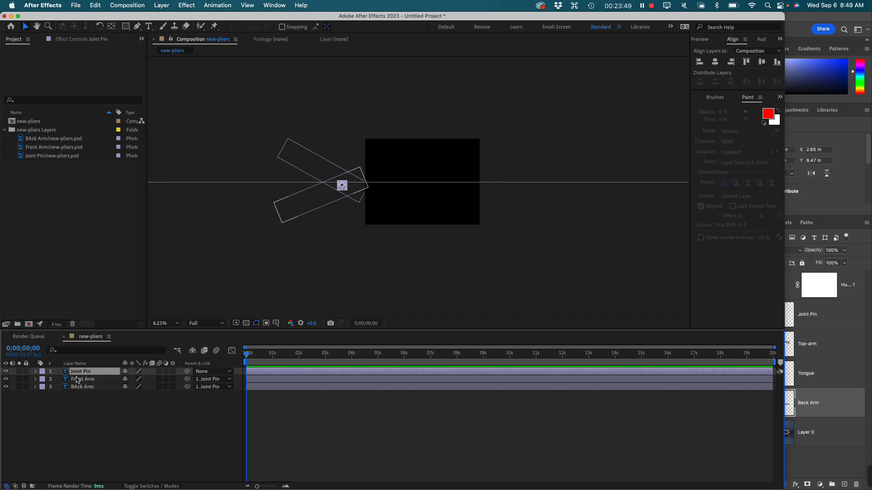
key("p")
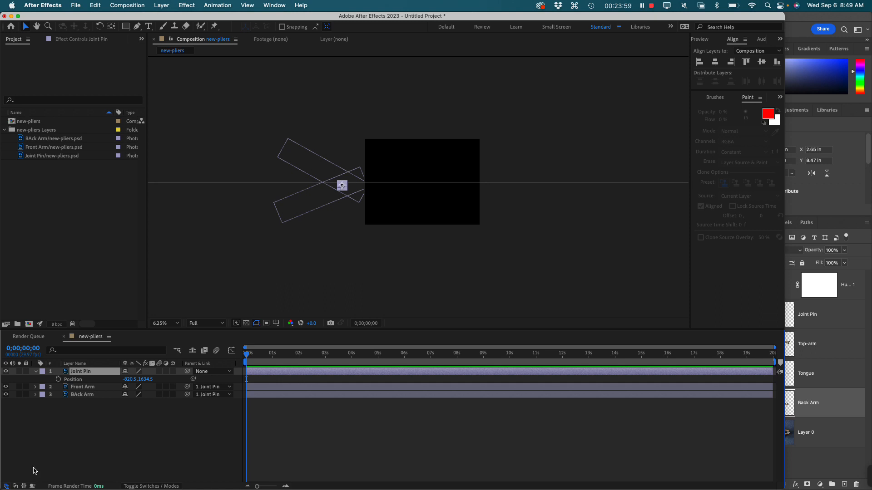
key("p")
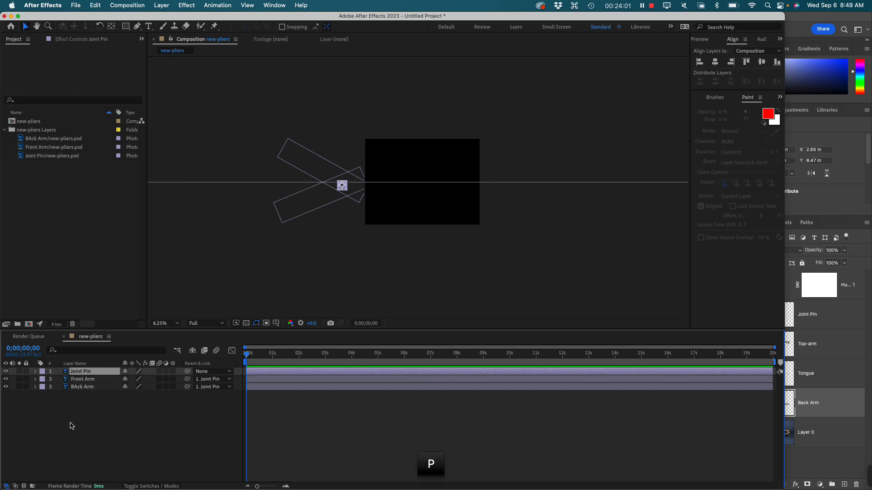
key("s")
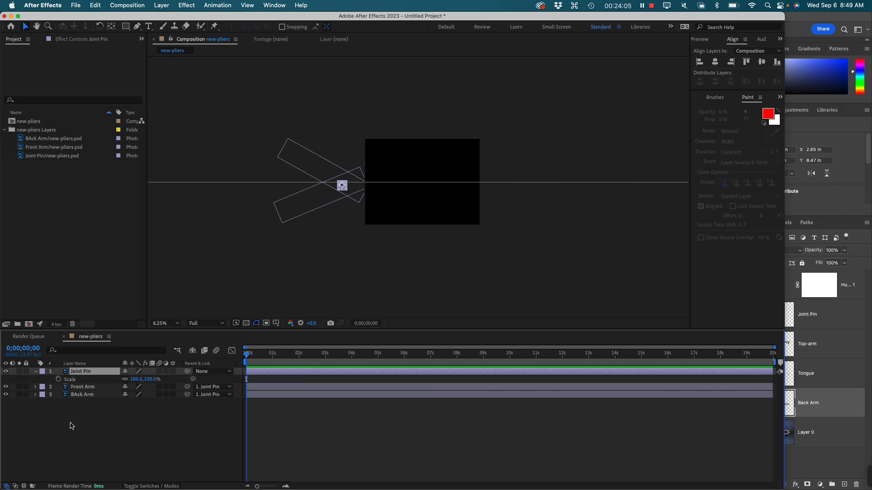
key("s")
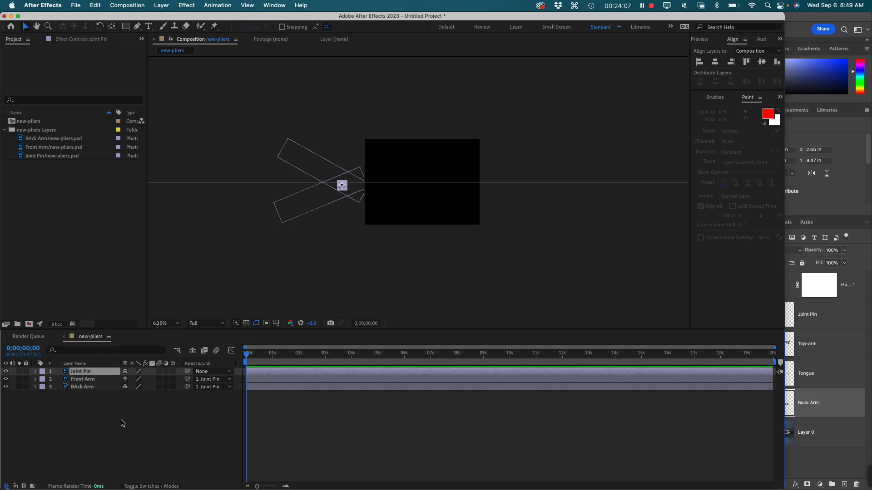
key("t")
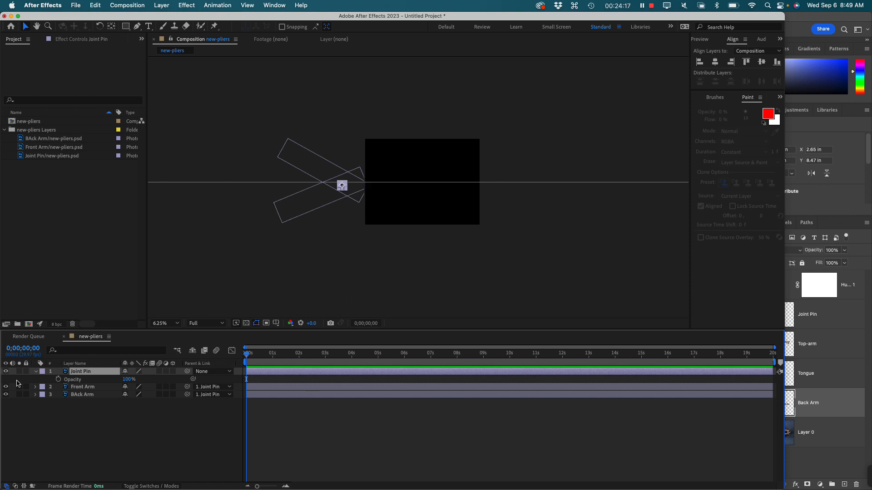
left_click(36, 371)
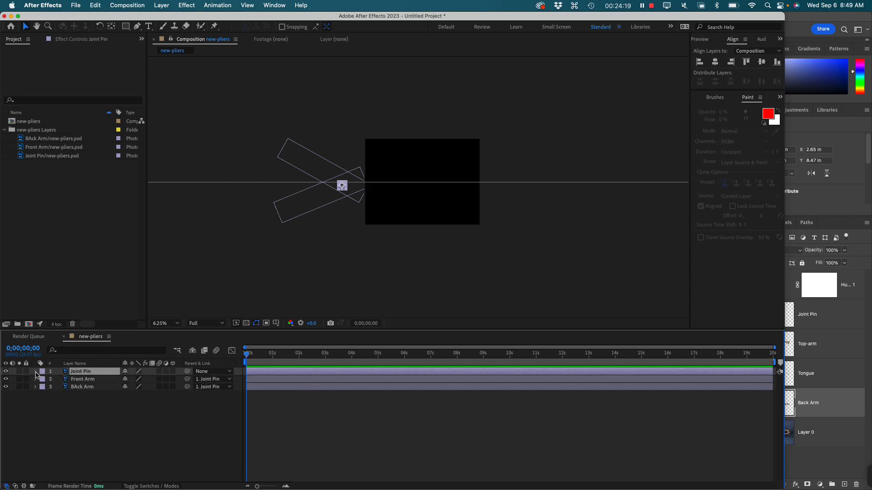
left_click(36, 373)
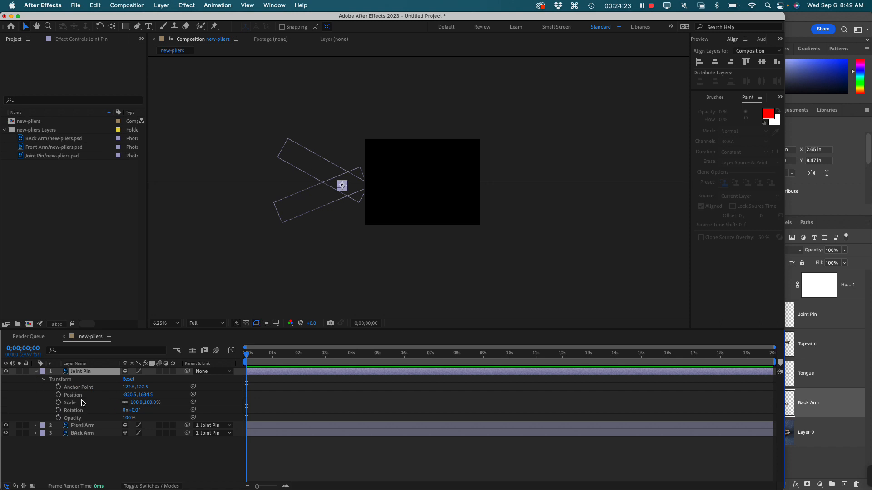
left_click(36, 372)
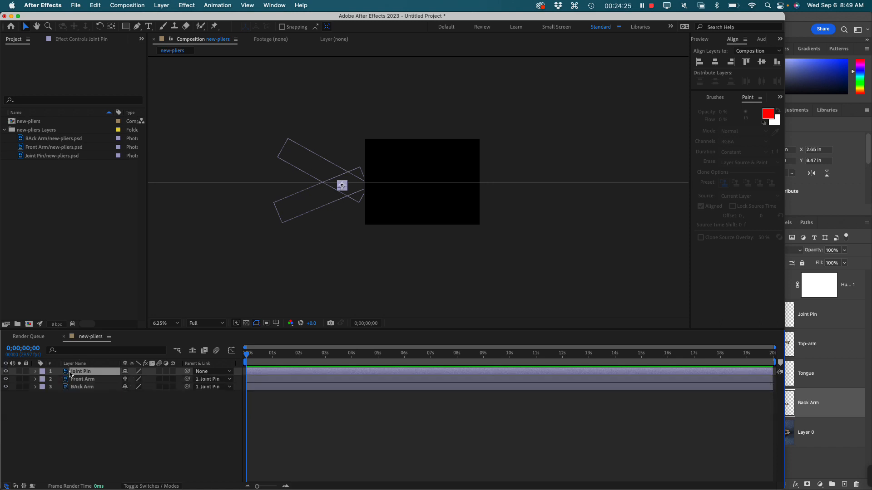
Start Position keyframing on Joint Pin at 0;00;00;00, with the pliers placed left of the canvas at about -964.5, 1634.5
key("p")
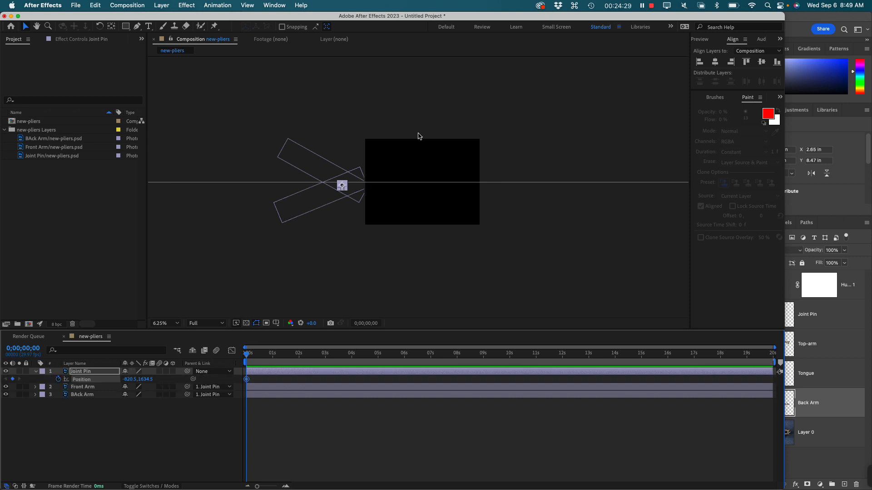
left_click_drag(342, 186, 451, 179)
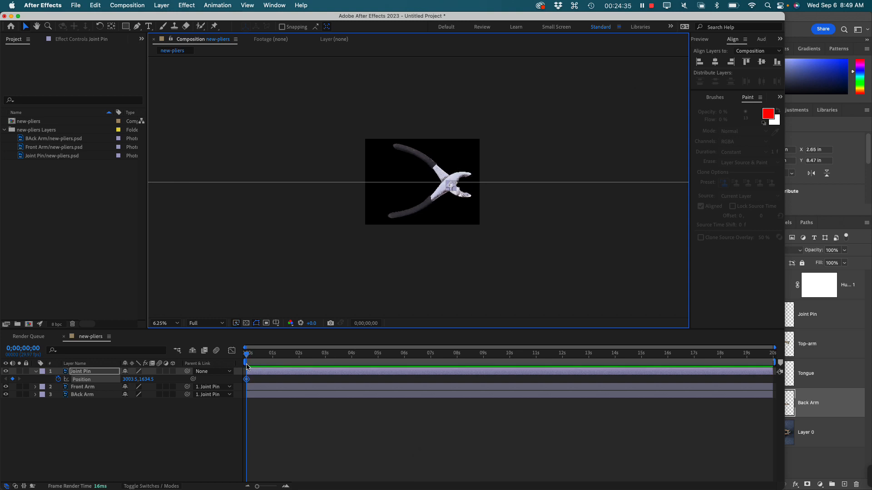
left_click_drag(451, 187, 337, 187)
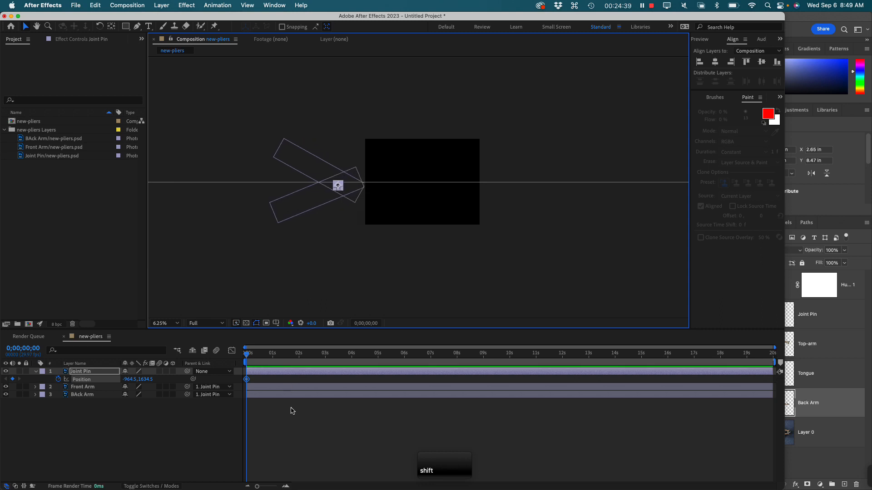
Add a Joint Pin Position keyframe at 0;00;00;29 by moving the pliers horizontally into the canvas to about 2939.5, 1634.5
left_click(256, 357)
left_click_drag(256, 356, 274, 362)
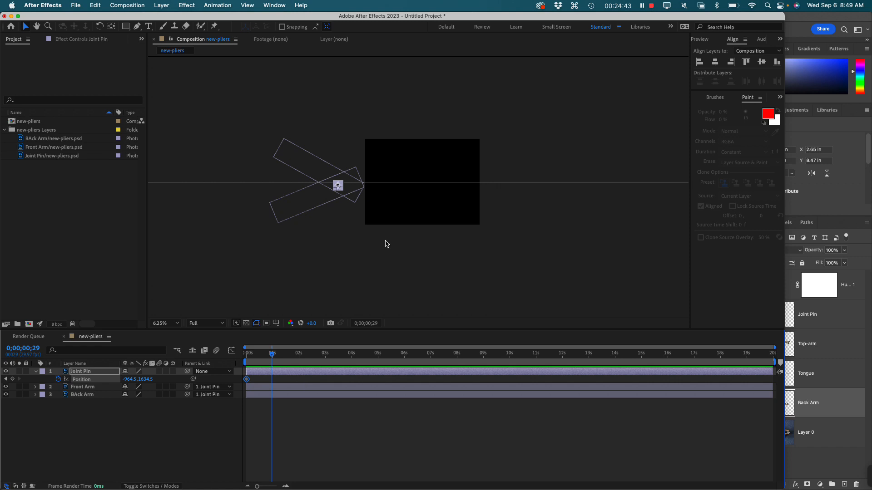
left_click(339, 188)
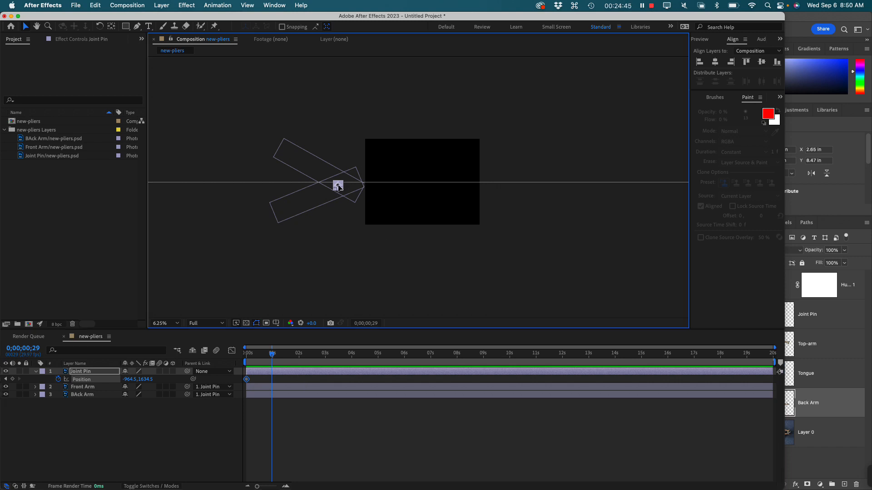
left_click_drag(339, 187, 450, 188)
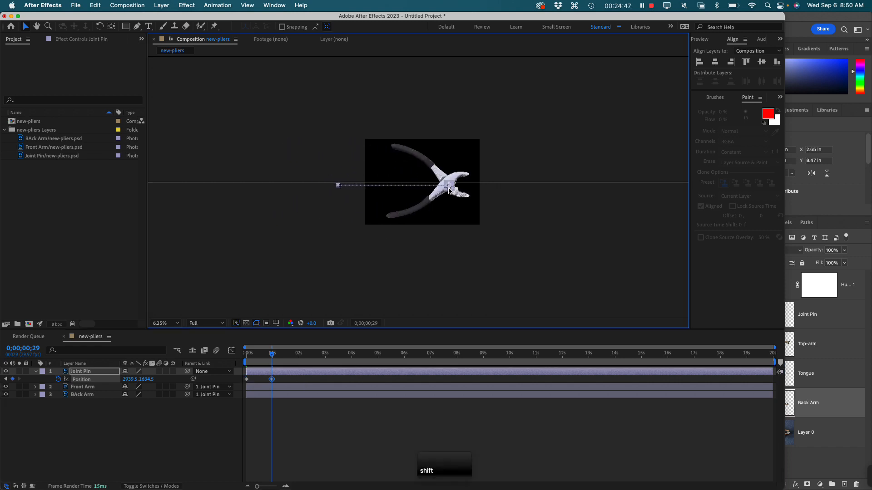
Preview the slide-in from the first frame, and shorten the work area to end just past 2 seconds
left_click_drag(273, 354, 187, 355)
key("space")
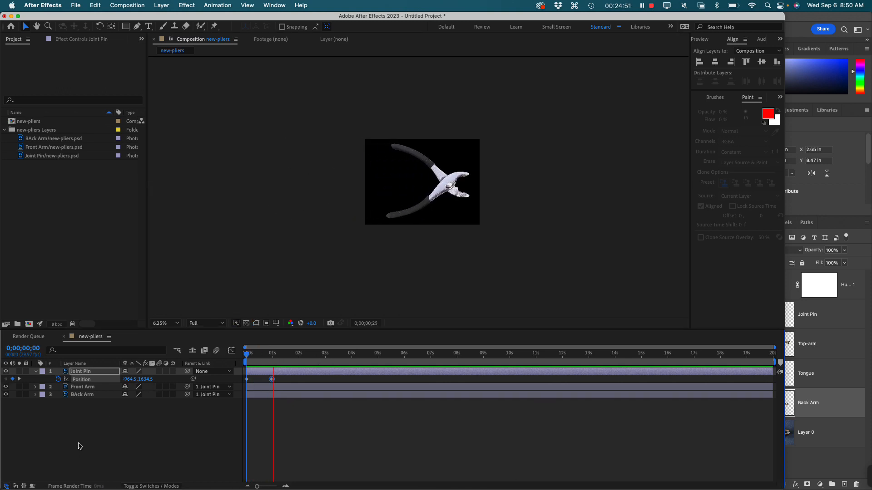
key("space")
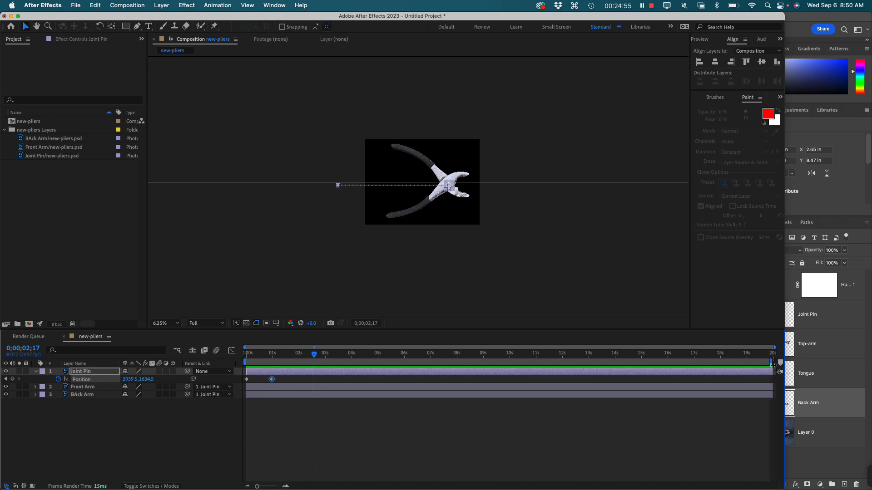
left_click_drag(776, 363, 309, 402)
left_click_drag(273, 353, 218, 355)
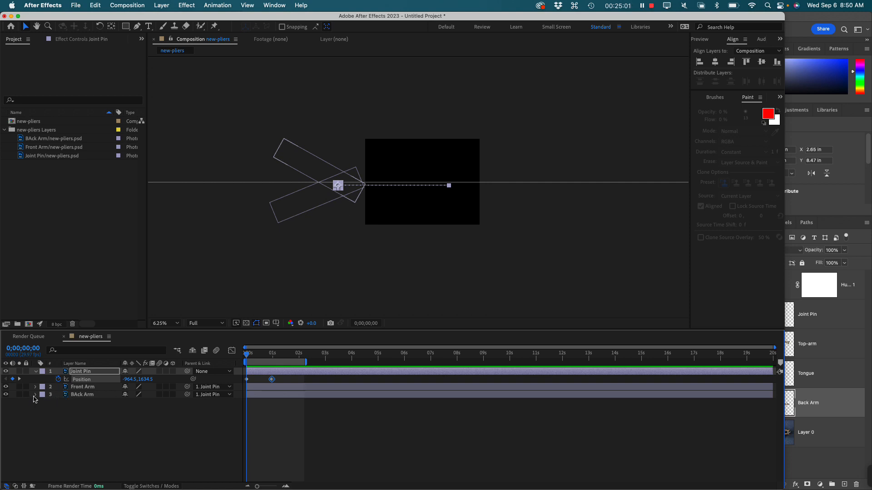
Show the Rotation properties of Front Arm and BAck Arm and reset both to 0°, closing the pliers
left_click(76, 388)
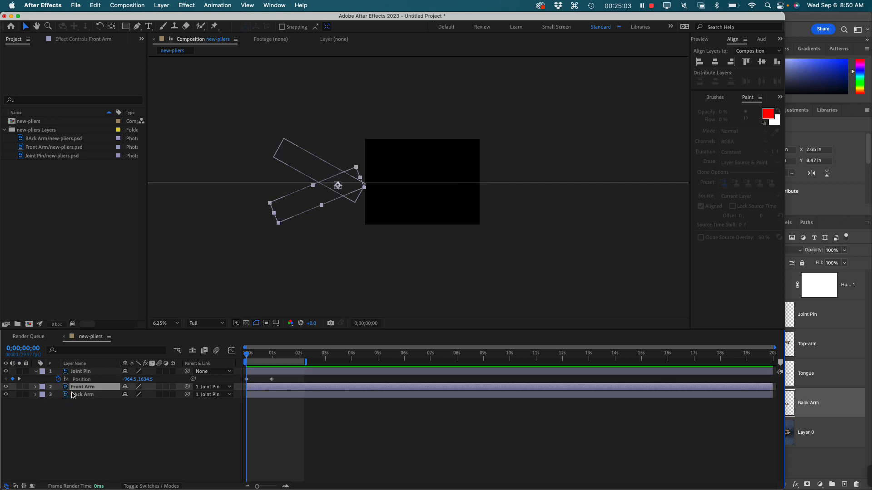
key("r")
left_click(76, 403)
key("r")
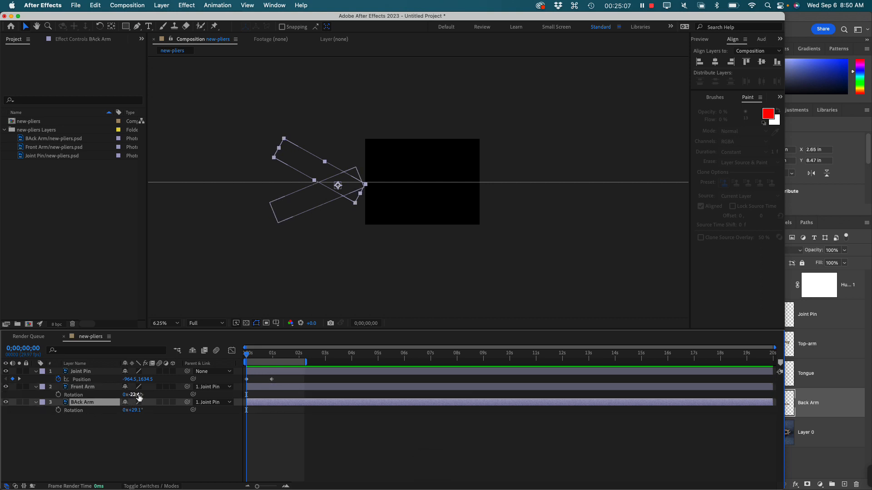
left_click(136, 395)
type("0")
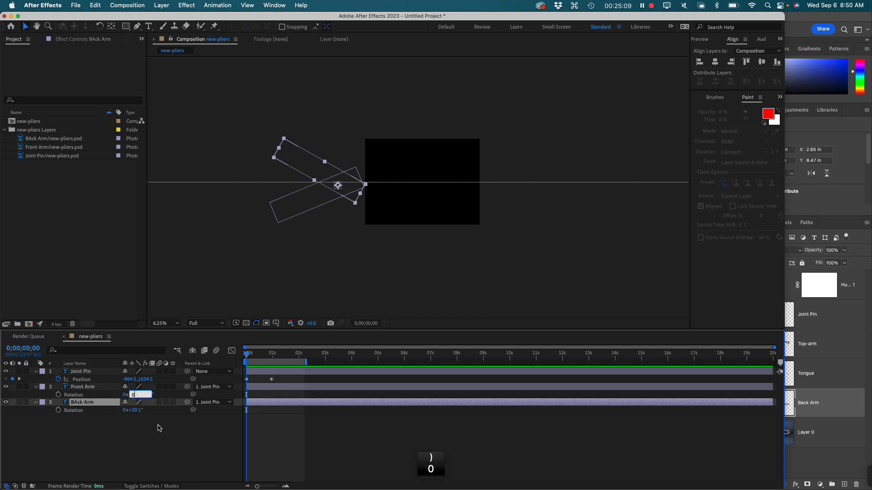
key("Tab")
type("0")
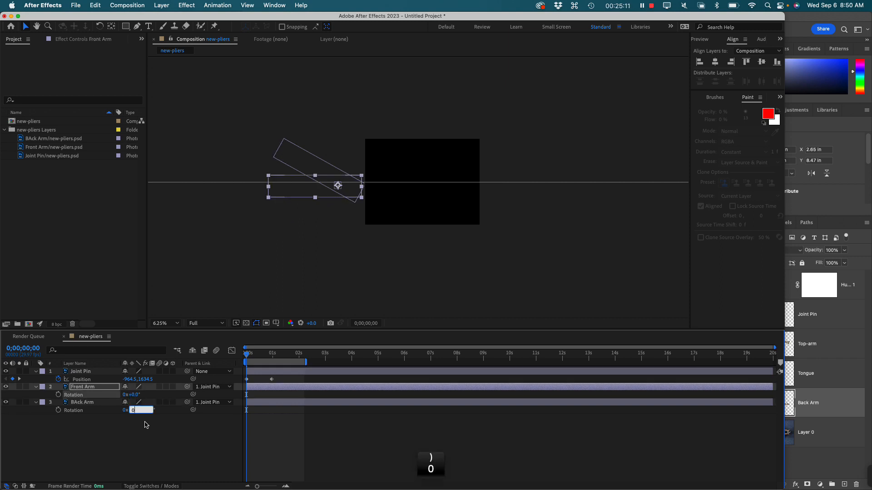
key("Return")
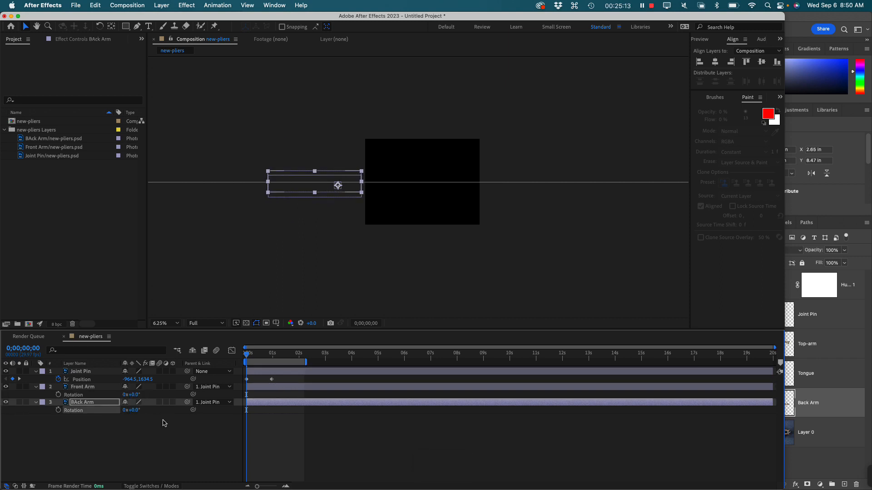
Start Rotation keyframing on BAck Arm and Front Arm at 0;00;00;14 with both arms closed
left_click_drag(246, 354, 272, 357)
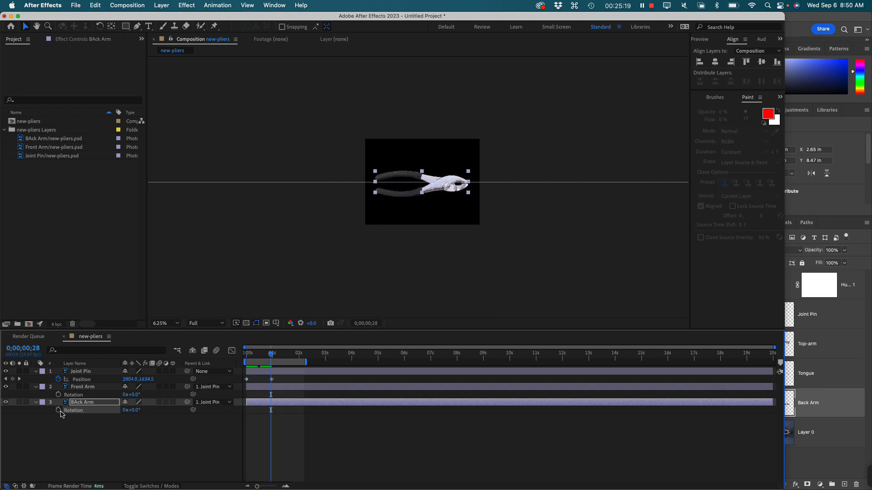
left_click_drag(271, 355, 255, 360)
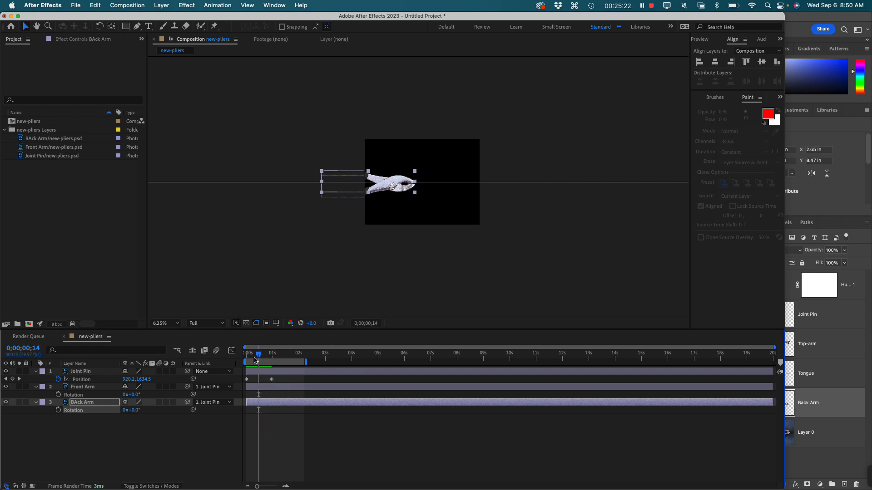
left_click(59, 411)
left_click(58, 395)
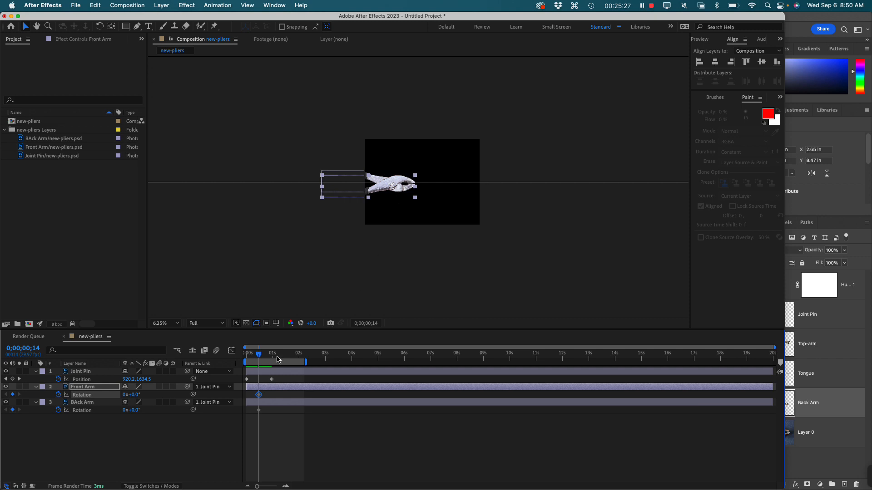
At 0;00;02;00, open the pliers with the Rotation tool, turning Front Arm to about -24.9° and BAck Arm to about 28.9°
left_click_drag(278, 359, 299, 357)
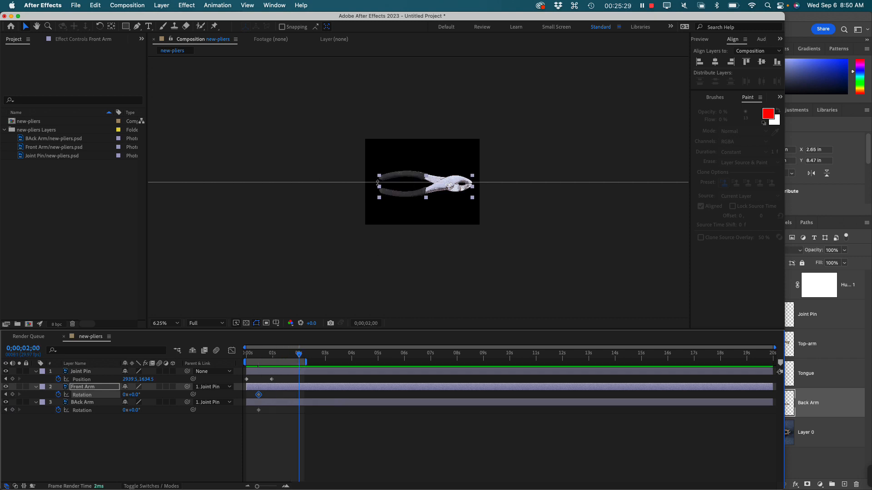
left_click(101, 28)
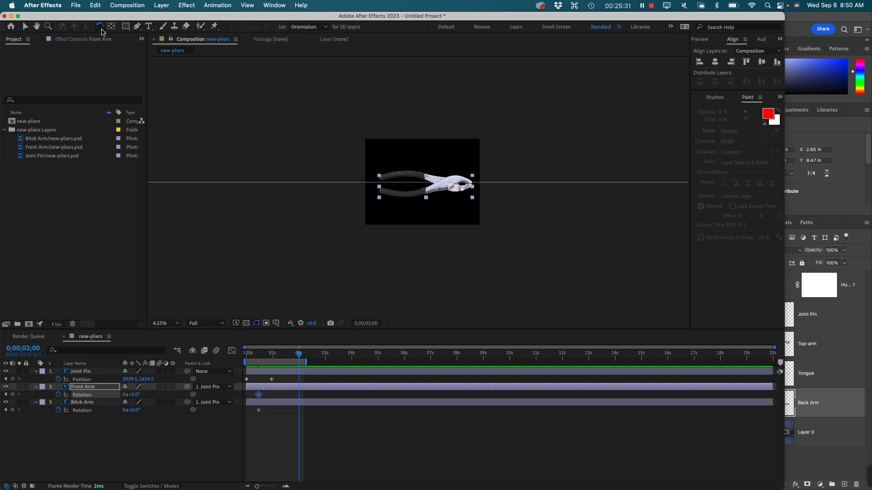
left_click_drag(380, 200, 398, 234)
left_click_drag(393, 179, 388, 139)
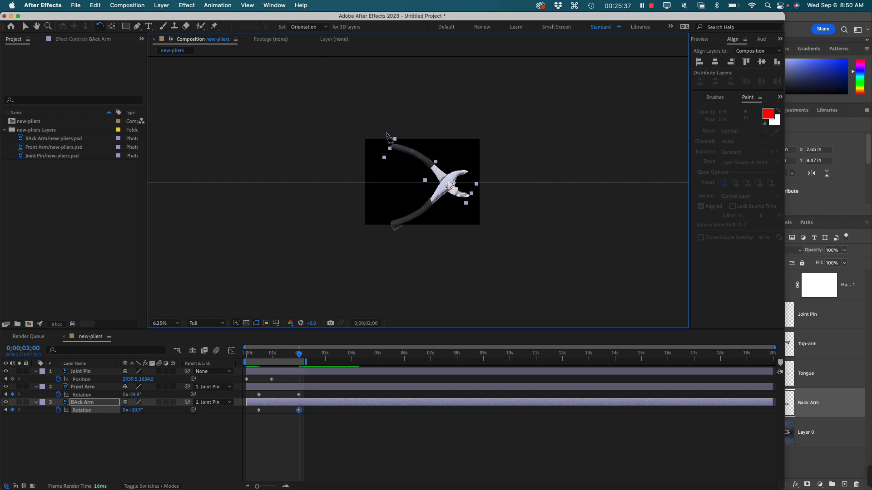
mouse_move(405, 226)
left_mouse_down()
mouse_move(398, 236)
mouse_move(390, 227)
left_mouse_up()
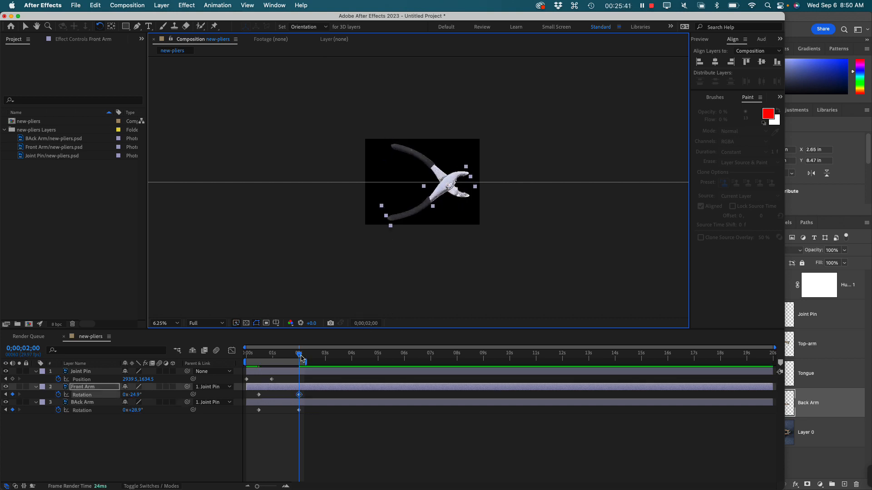
Preview the slide-in and opening animation from the first frame at 12.5% magnification, and leave all layers deselected at the start
key("Home")
key("space")
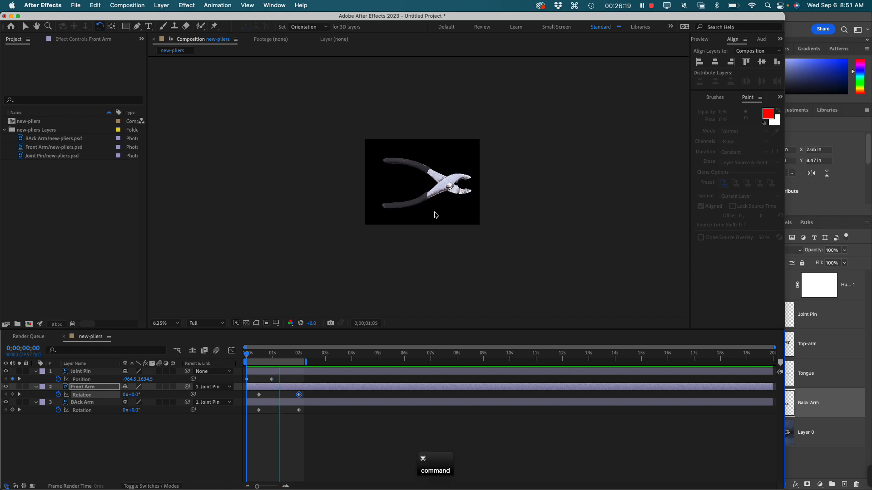
key("super+equal")
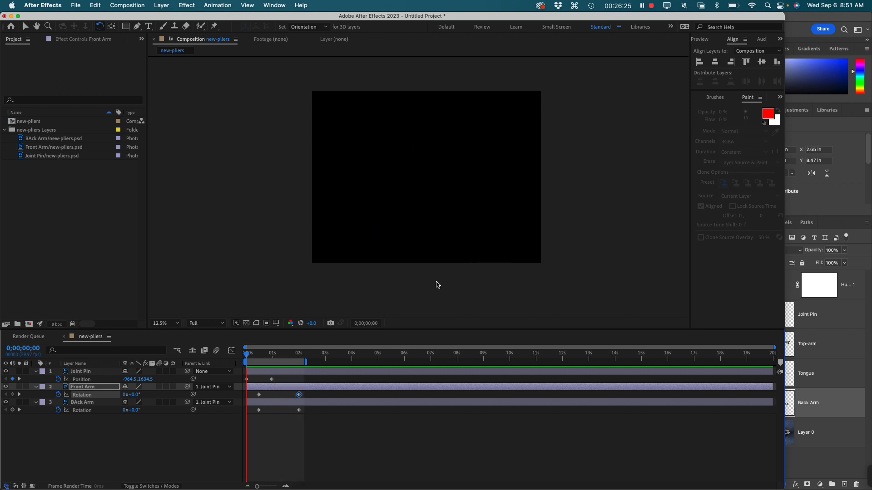
key("space")
left_click(278, 356)
left_click_drag(277, 358, 233, 370)
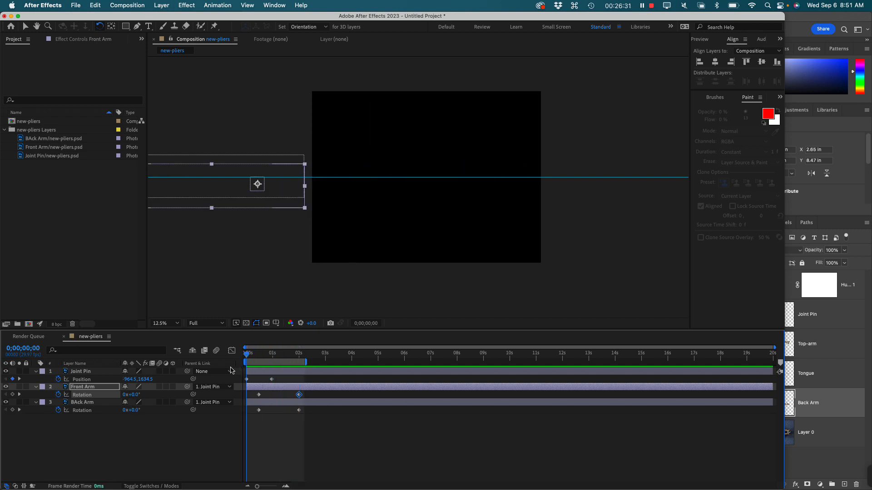
left_click(96, 456)
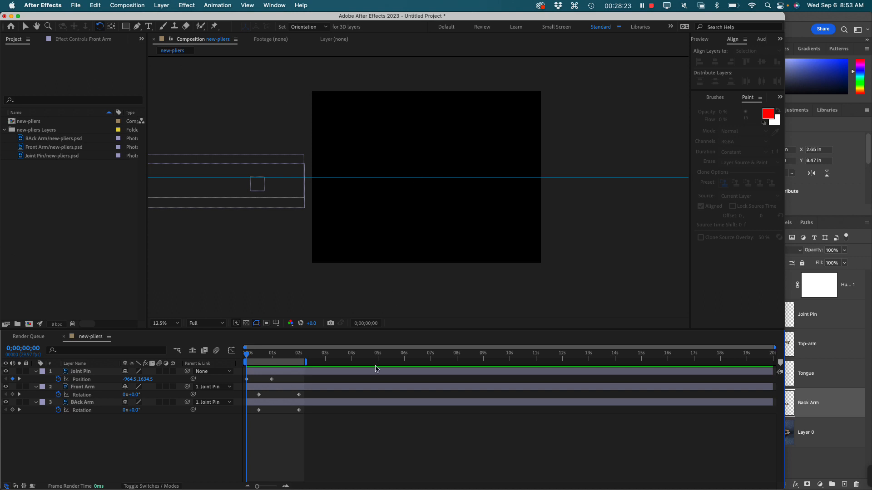
Extend the work area to just past 4 seconds and move the current time to 0;00;03;00
left_click_drag(246, 355, 354, 361)
left_click(292, 402)
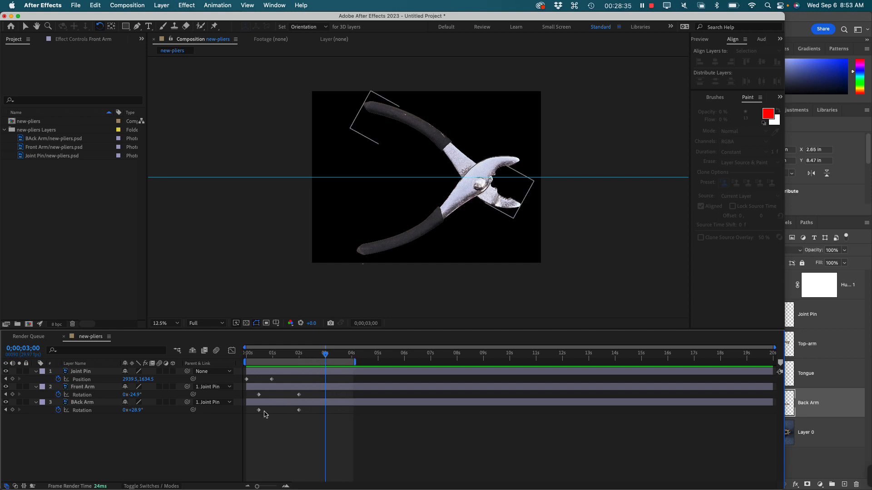
Try to paste both arms' first Rotation keyframes together at 0;00;02;29
left_click(260, 396)
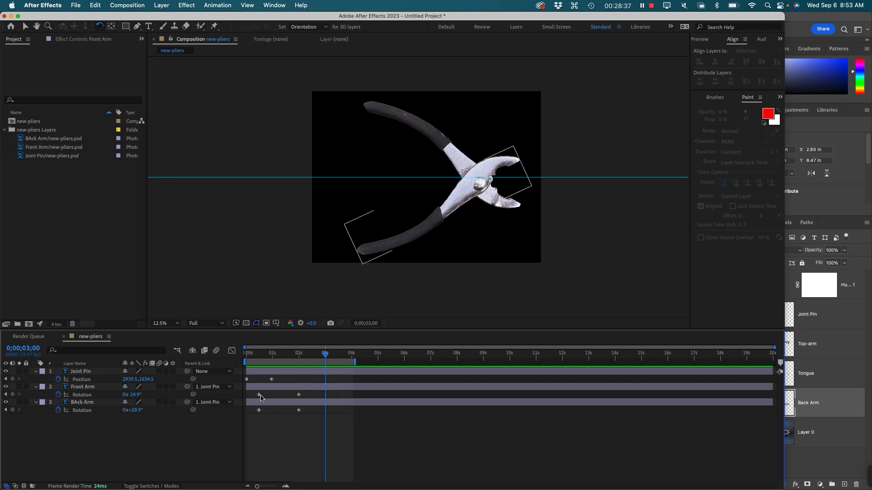
left_click(260, 395)
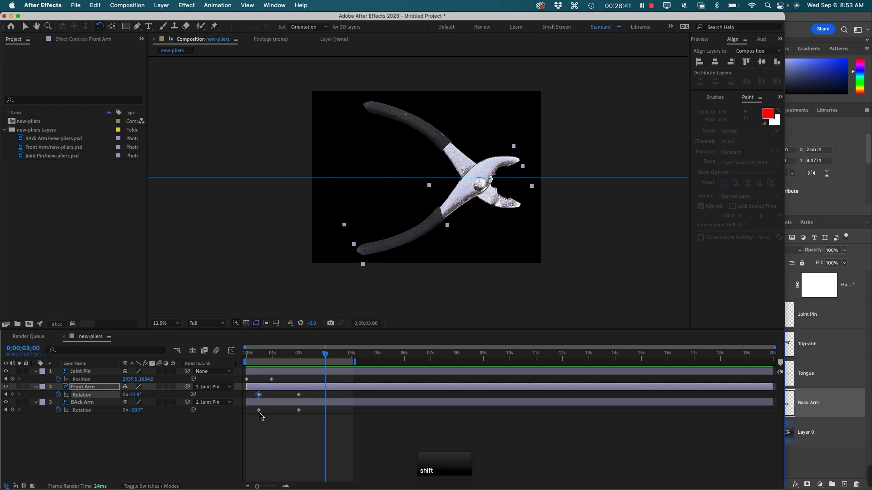
left_click(259, 411, "shift")
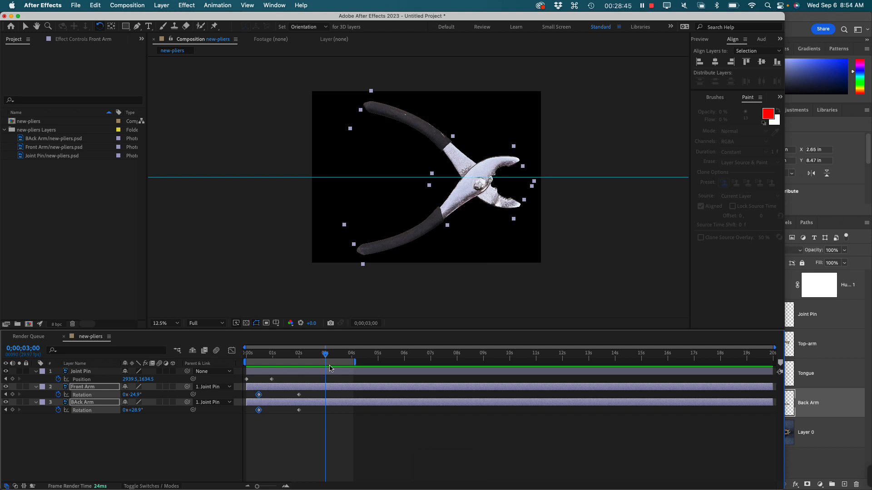
left_click_drag(326, 355, 324, 357)
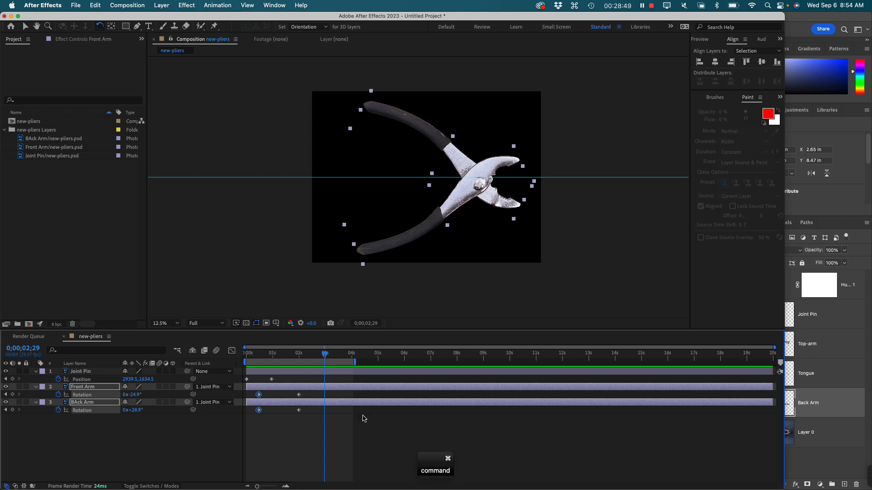
key("super+v")
key("super+z")
left_click(234, 452)
Copy Front Arm's first Rotation keyframe and paste it into the same property at 0;00;02;29
left_click(259, 394)
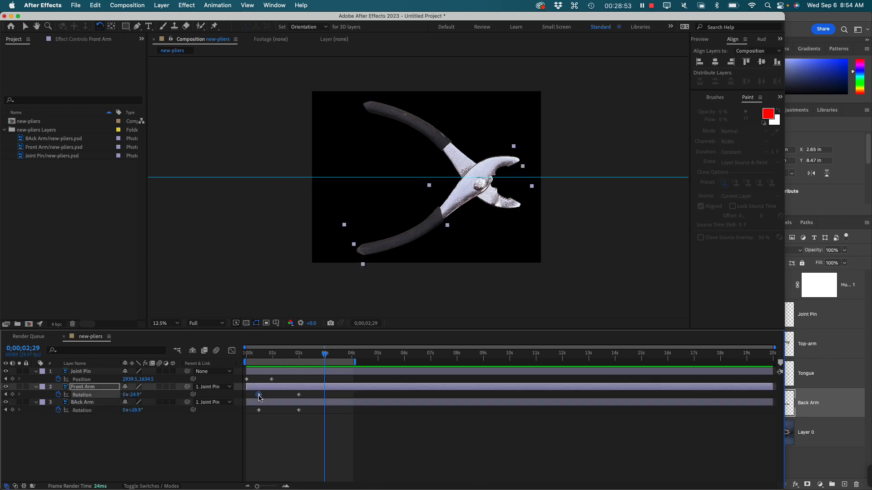
key("super+c")
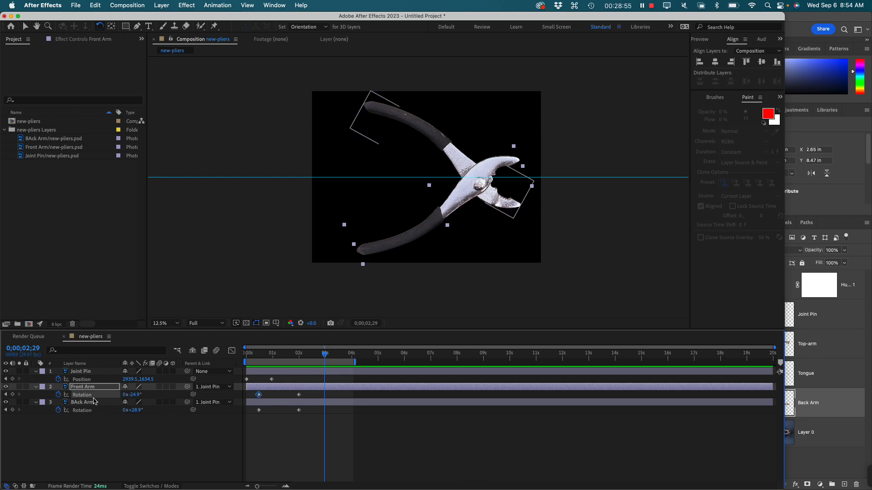
left_click(299, 394, "shift")
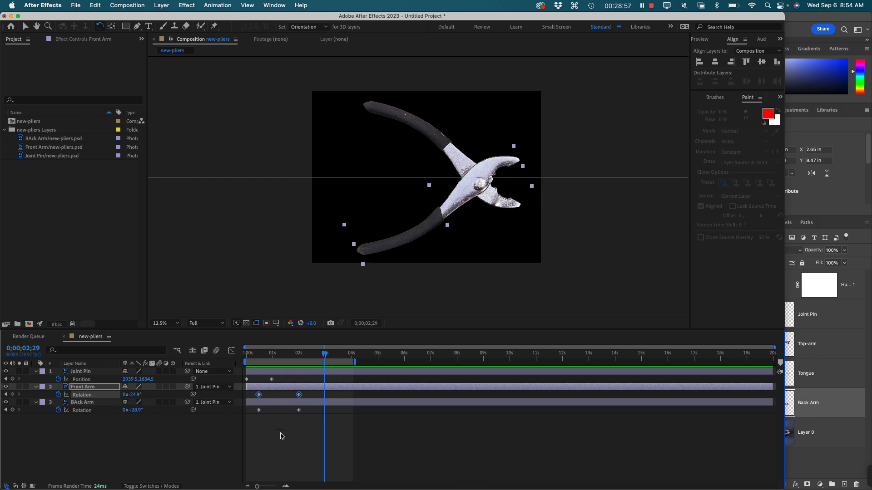
left_click(280, 436)
left_click(259, 395)
key("super+c")
left_click(83, 397)
left_click(327, 421)
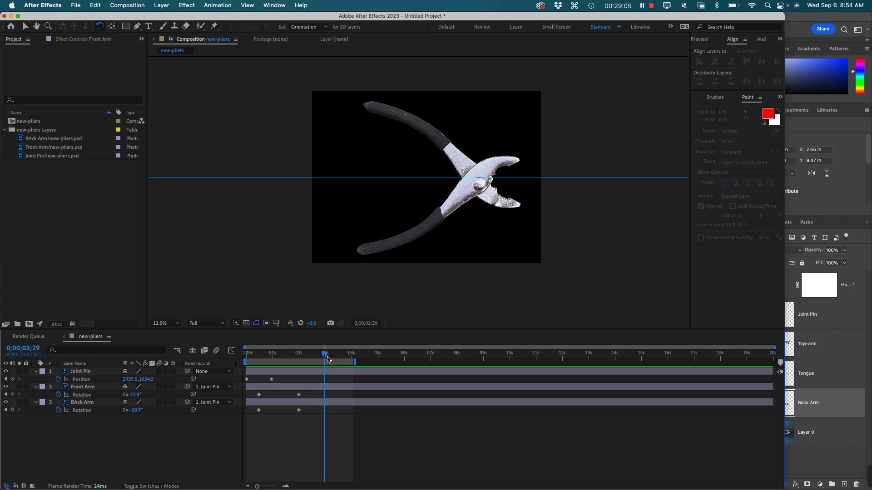
left_click(88, 389)
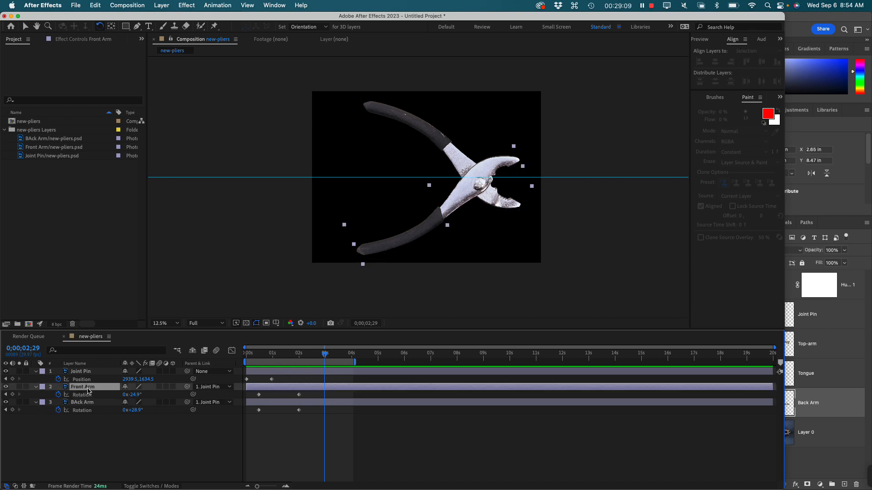
left_click(96, 395)
key("super+v")
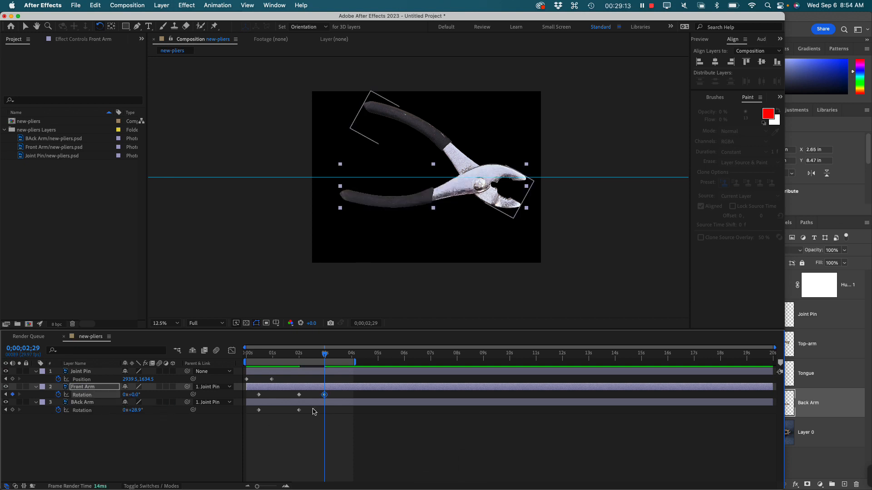
Duplicate BAck Arm's first Rotation keyframe at 0;00;02;29, and check the closing motion by scrubbing and enlarging the composition to 25%
left_click(259, 410)
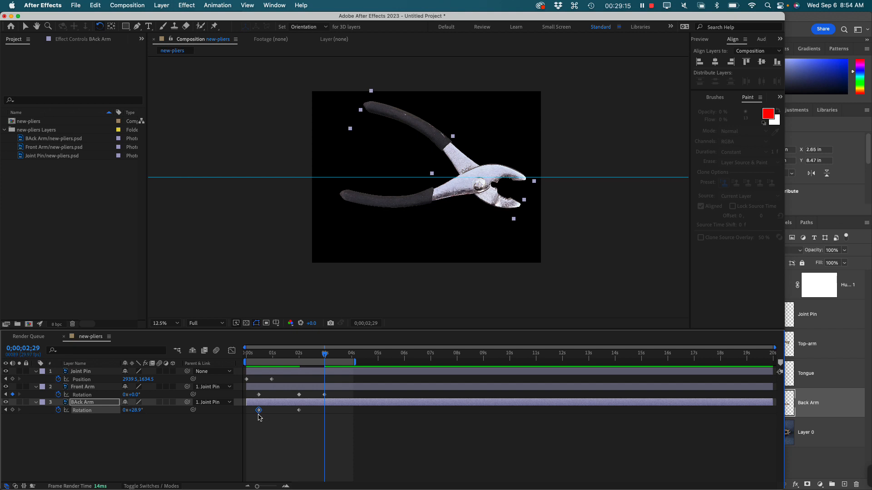
key("super+c")
key("super+v")
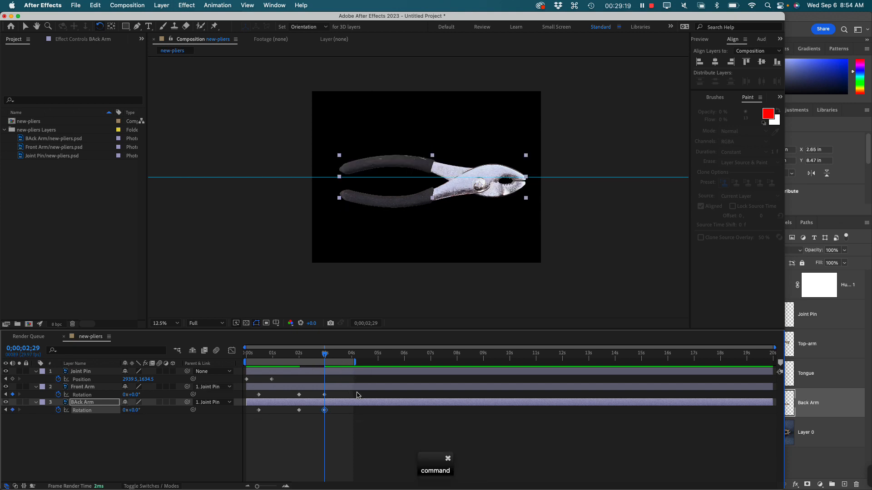
left_click_drag(248, 356, 343, 361)
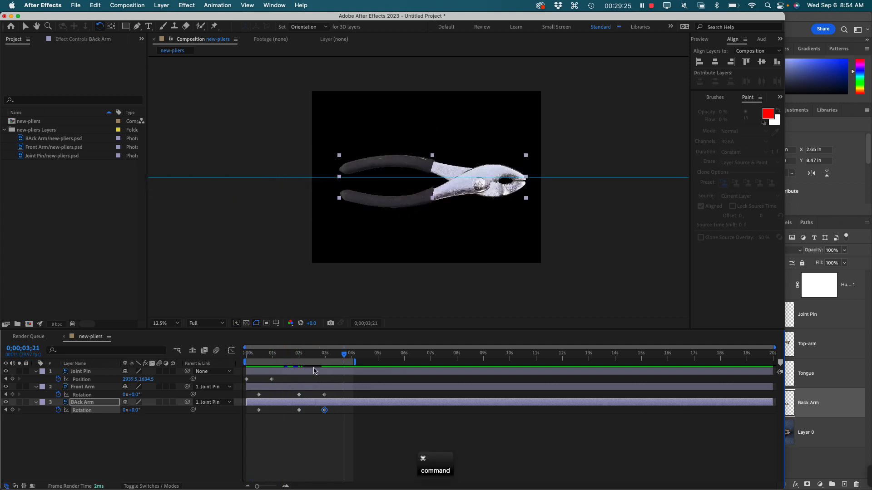
key("super+equal")
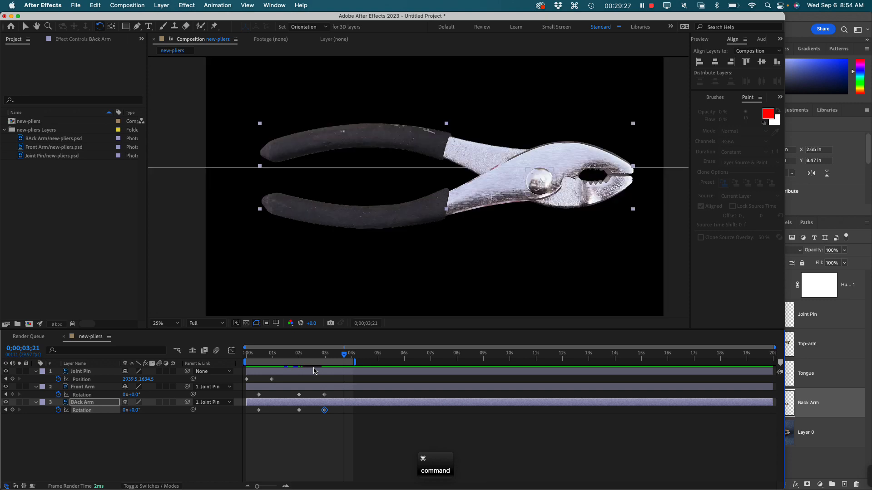
key("super+Tab")
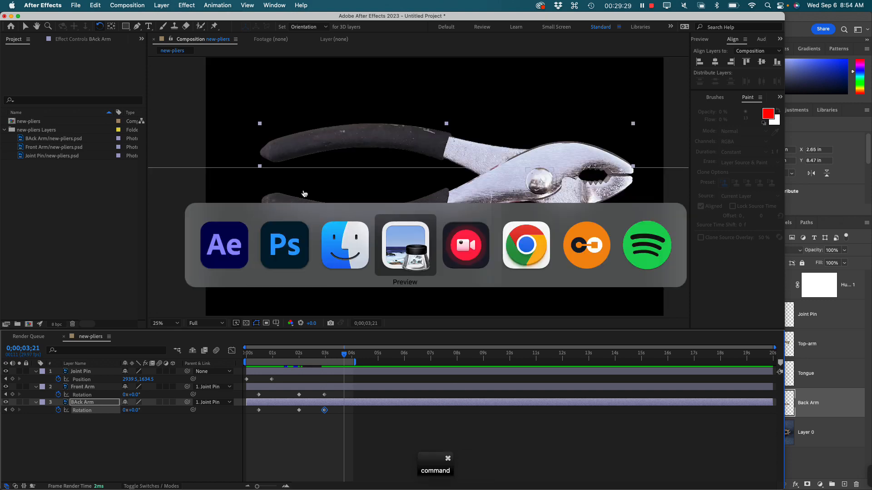
left_click(275, 252)
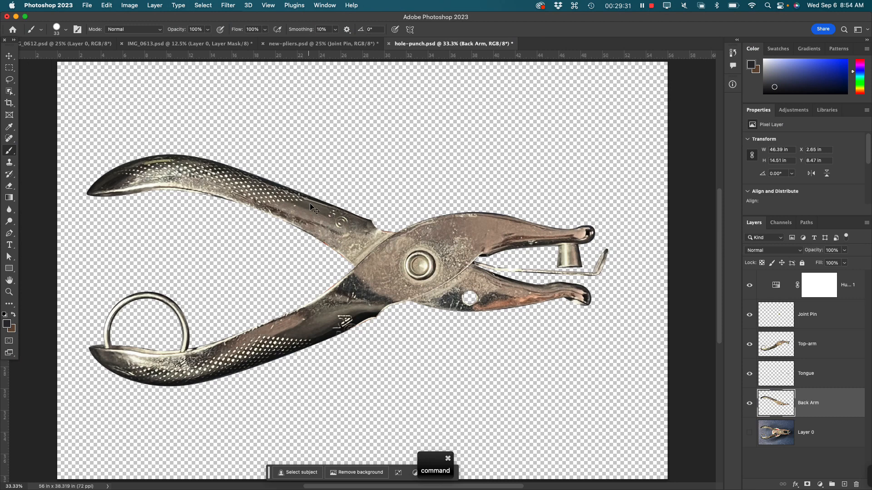
key("super+Tab")
left_click(332, 248)
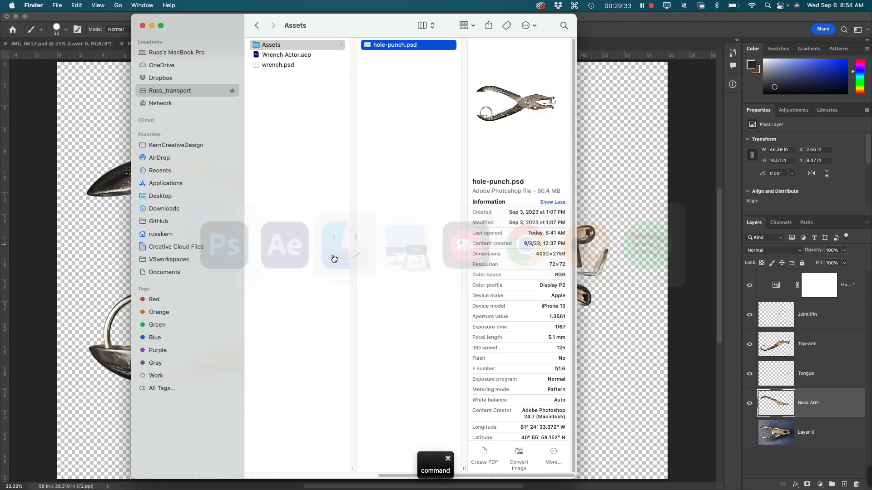
left_click(310, 168)
Switch back to After Effects and collapse the new-pliers Layers folder in the project
key("super+Tab")
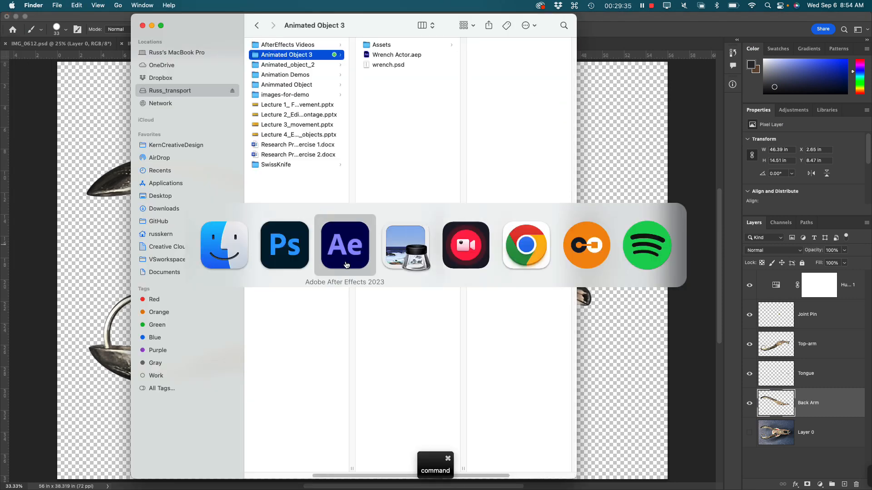
left_click(333, 258)
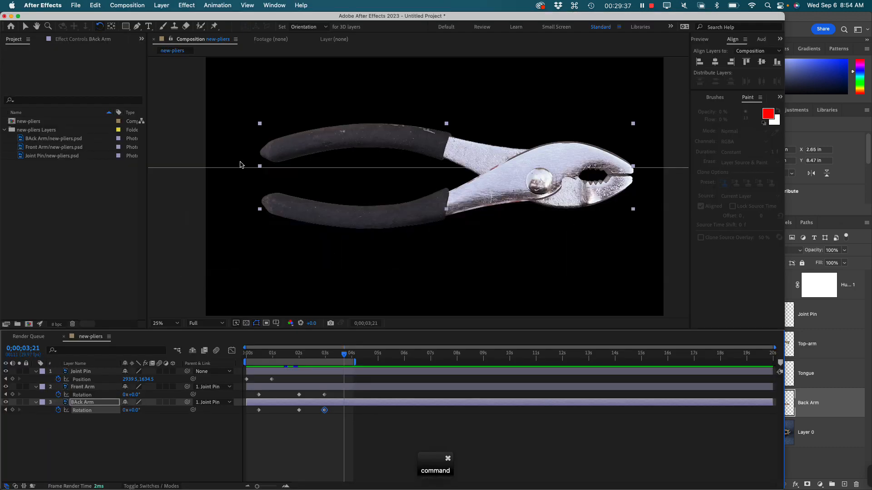
left_click(54, 205)
left_click(5, 131)
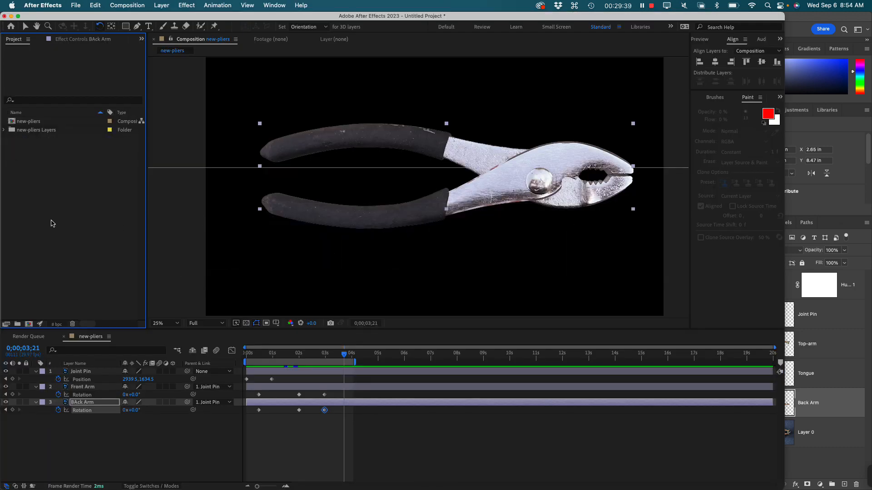
right_click(56, 217)
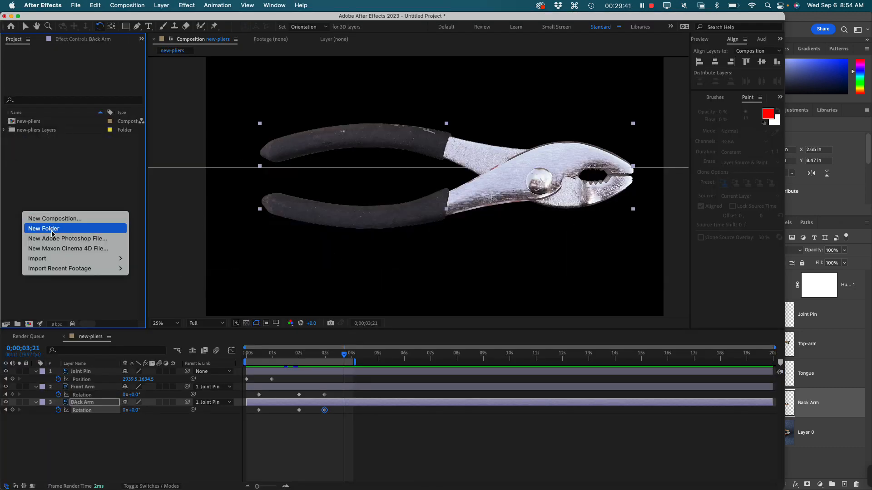
mouse_move(56, 258)
left_click(139, 259)
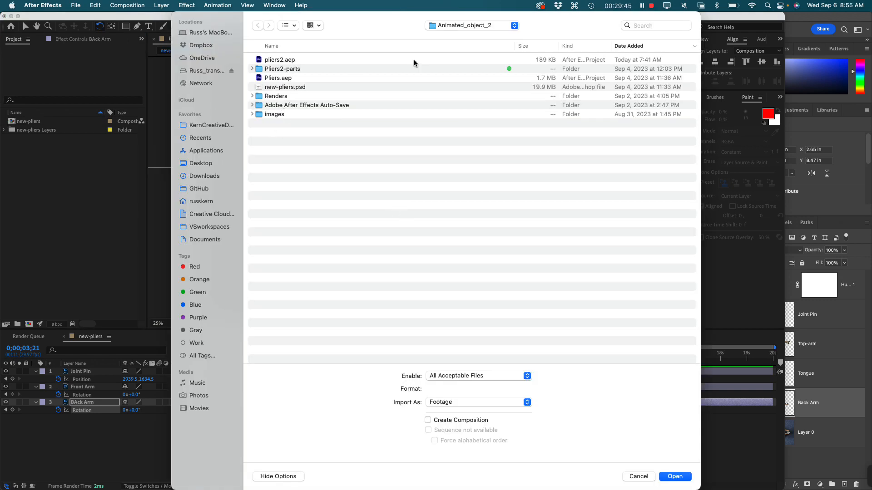
left_click(461, 25)
left_click(461, 35)
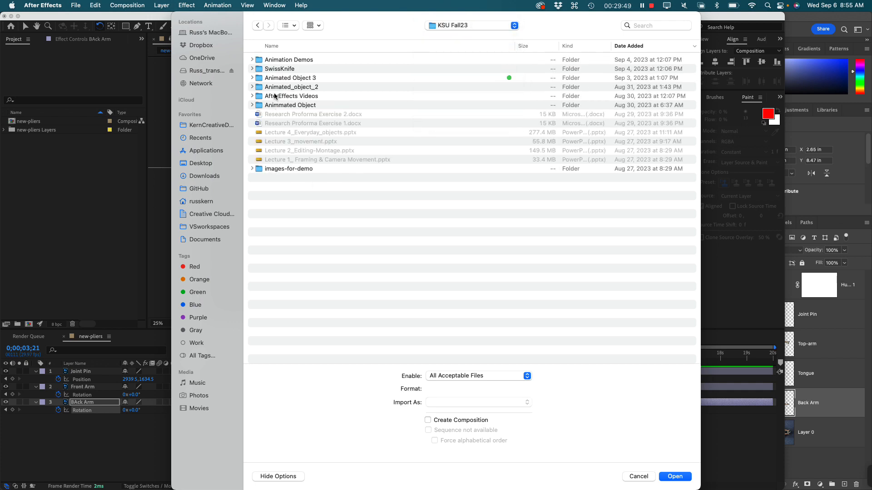
left_click(273, 71)
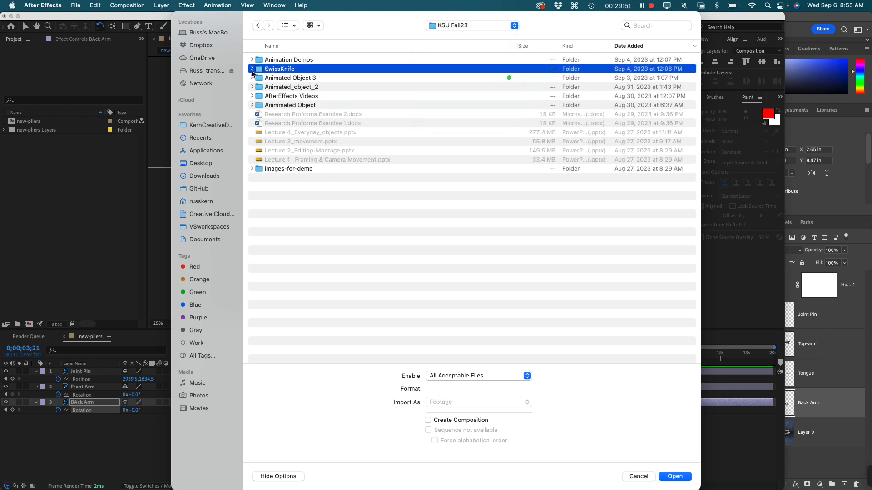
left_click(253, 69)
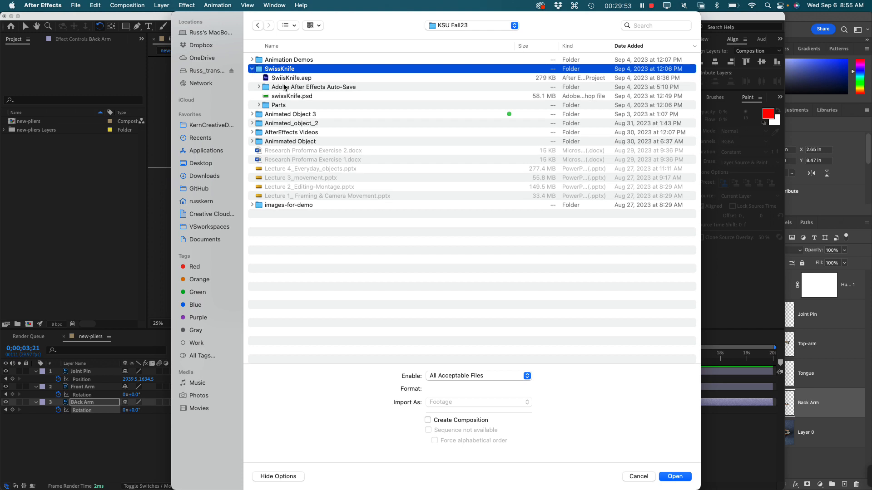
left_click(266, 96)
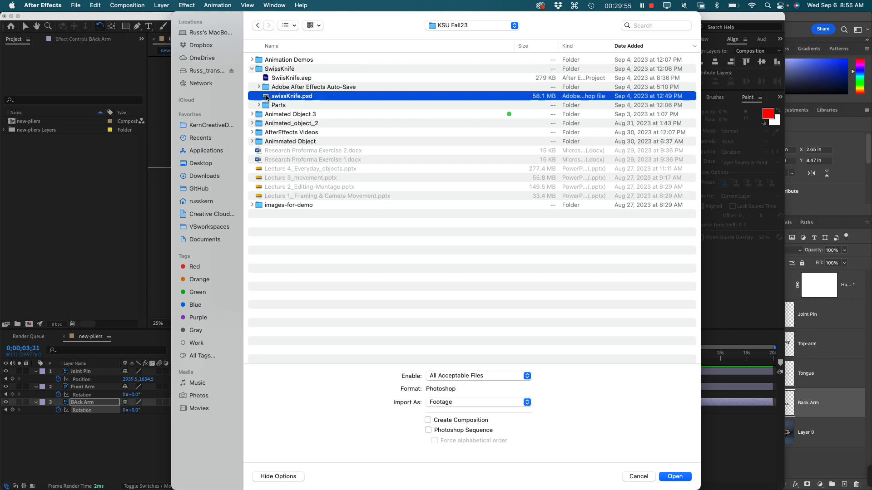
double_click(267, 96)
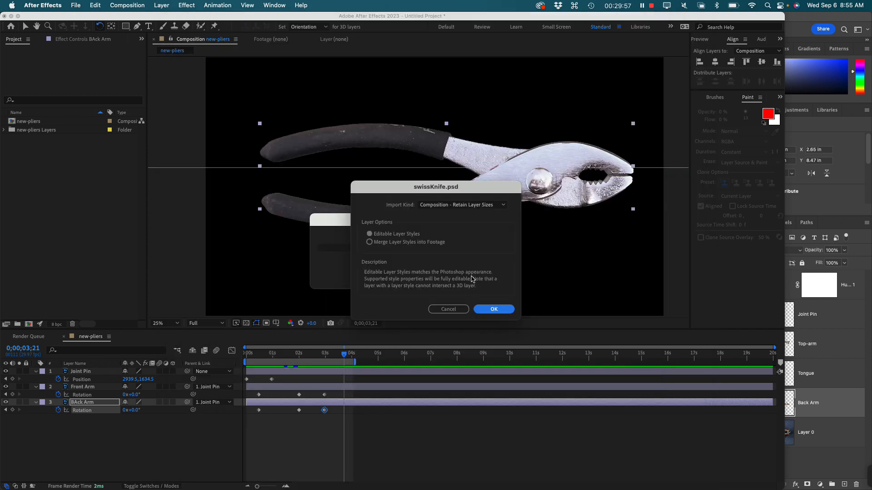
left_click(448, 310)
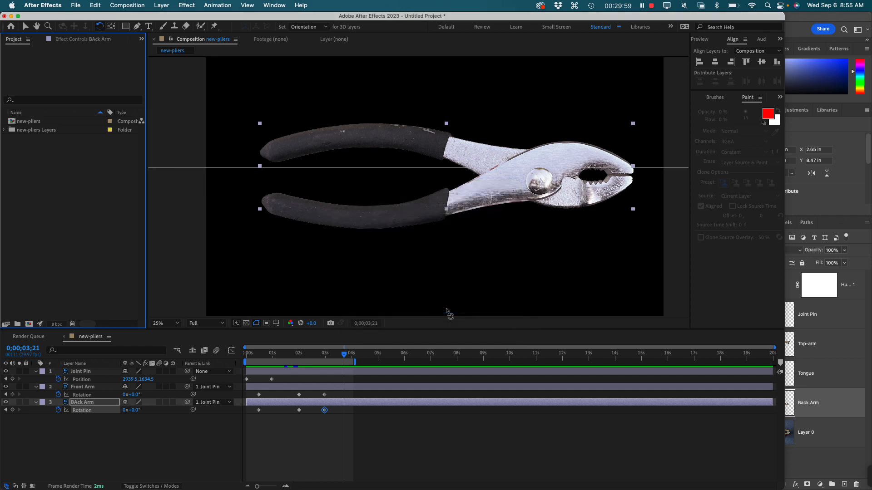
Import swissKnife.psd from the SwissKnife folder as a Composition with editable layer styles
right_click(75, 160)
mouse_move(93, 211)
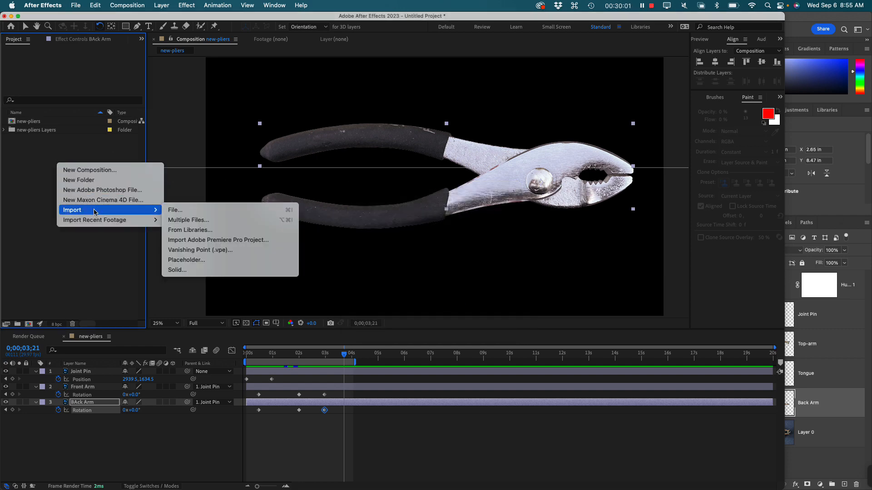
left_click(190, 212)
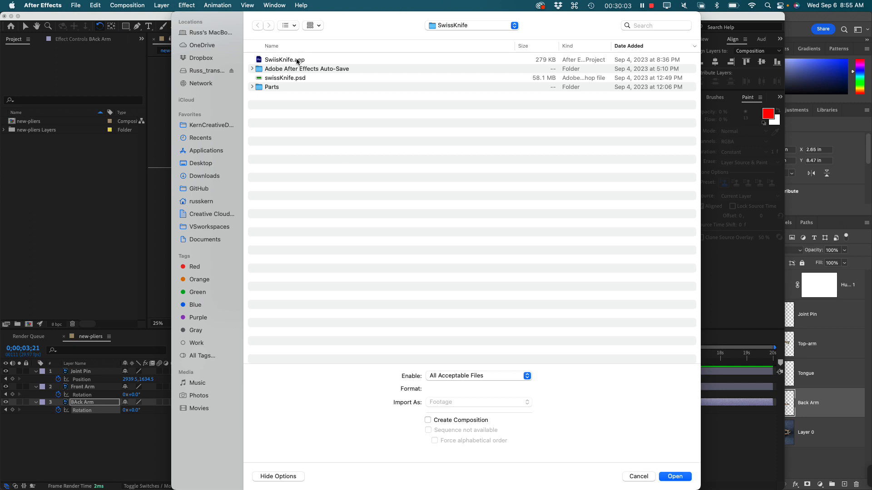
left_click(282, 78)
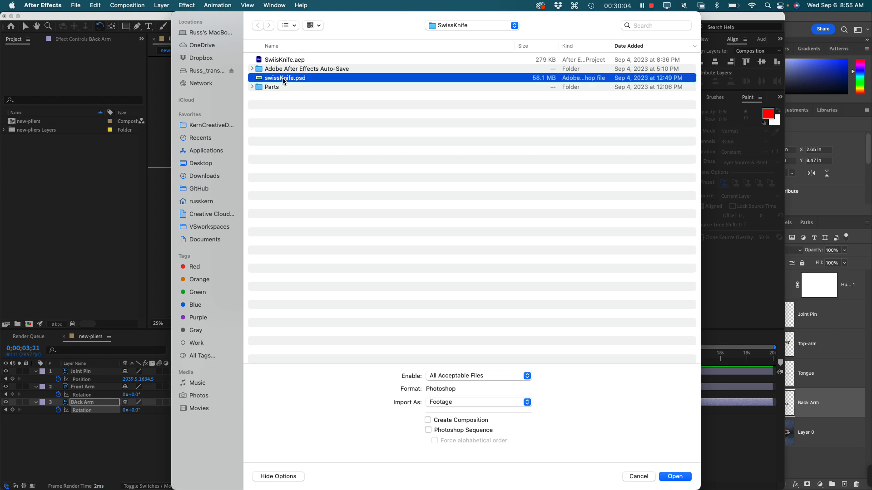
left_click(465, 377)
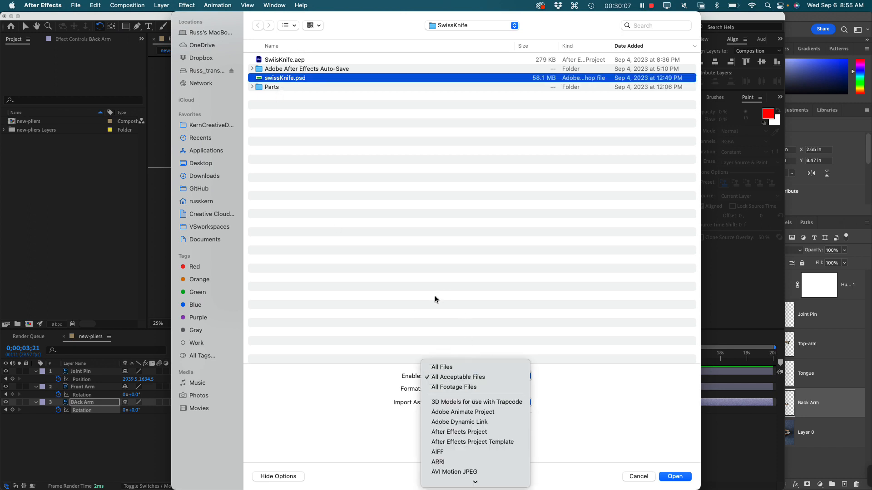
left_click(454, 329)
left_click(478, 402)
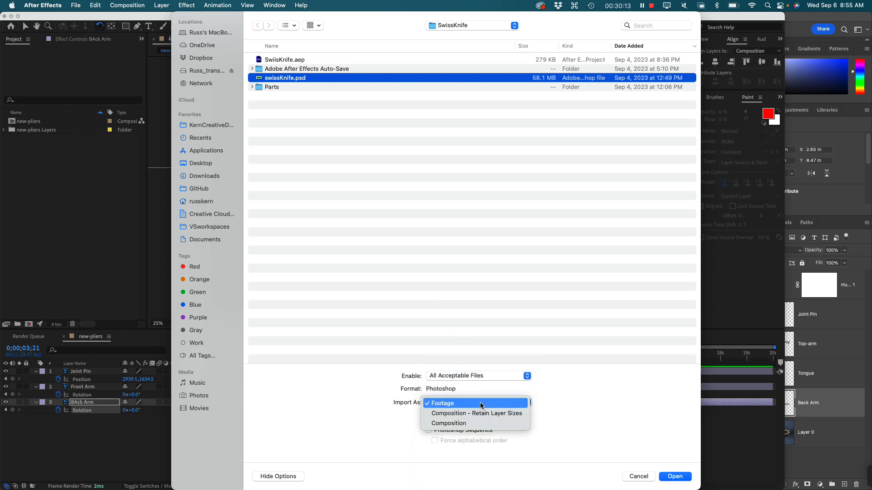
left_click(490, 416)
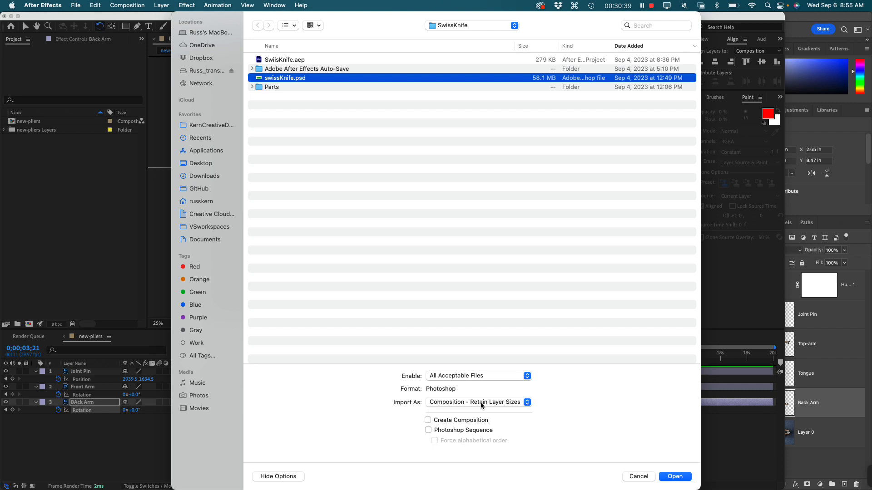
left_click(481, 403)
left_click(490, 413)
left_click(675, 478)
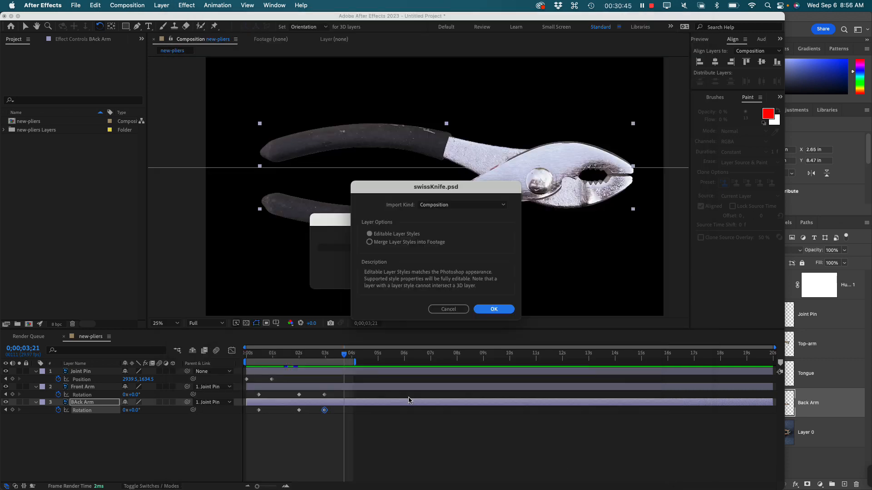
left_click(492, 311)
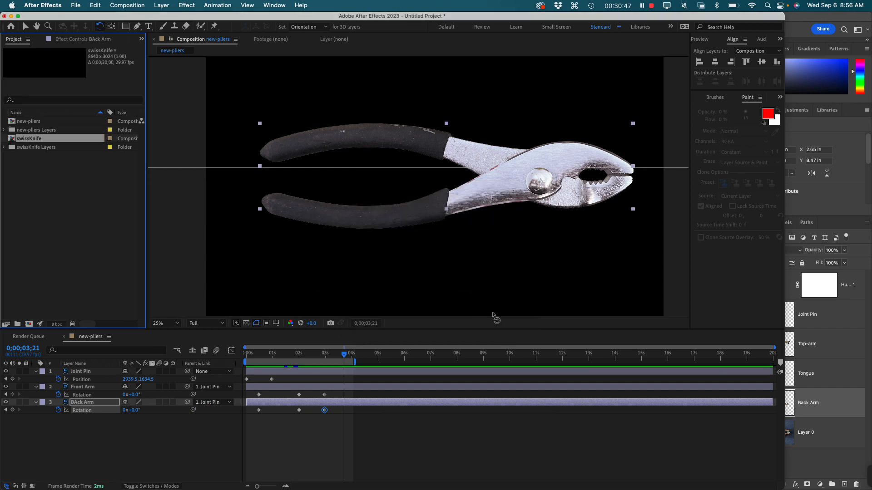
Open the swissKnife composition, select its lanyard loop layer and view the whole artwork at 6.25%
double_click(11, 140)
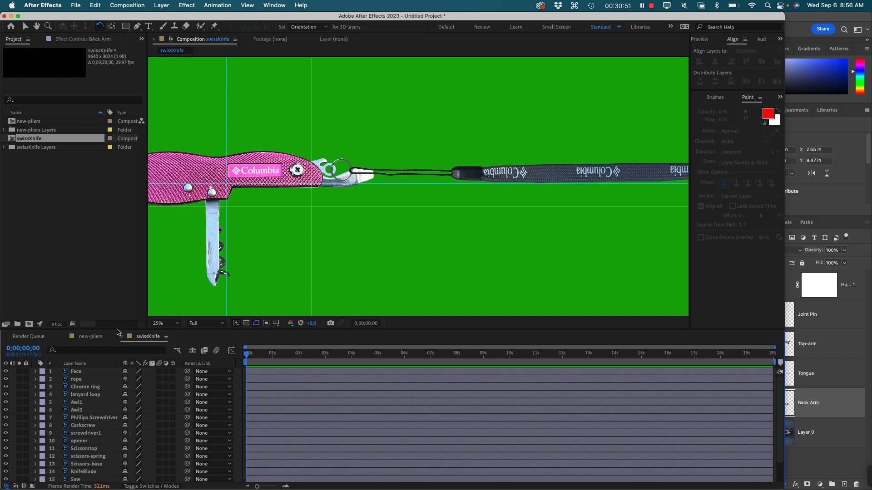
left_click(86, 395)
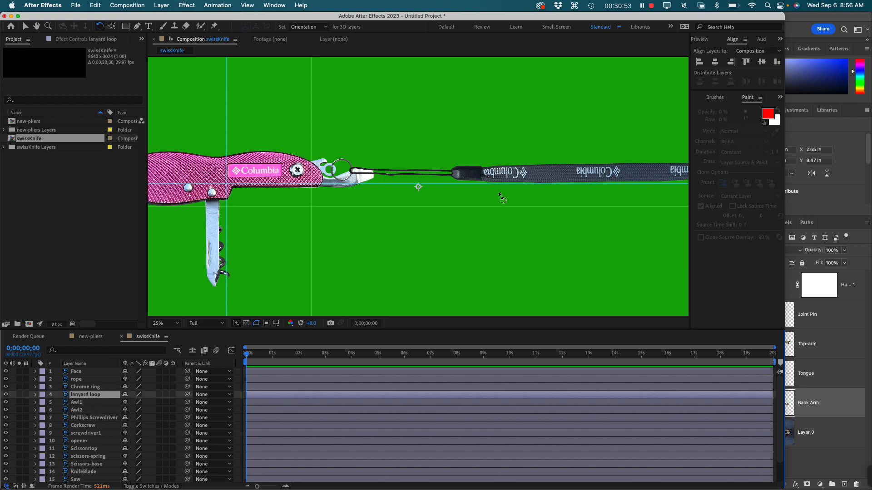
key("super+minus")
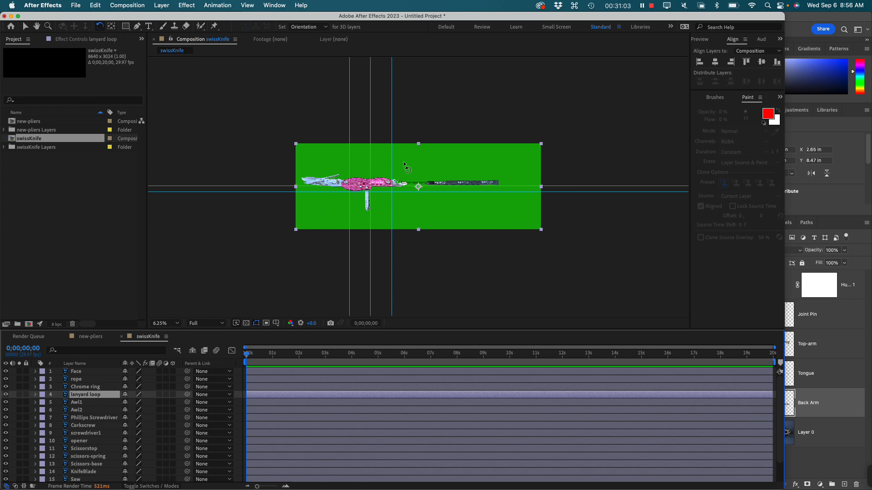
Undo the import of the swissKnife composition and its layers folder
left_click(26, 157)
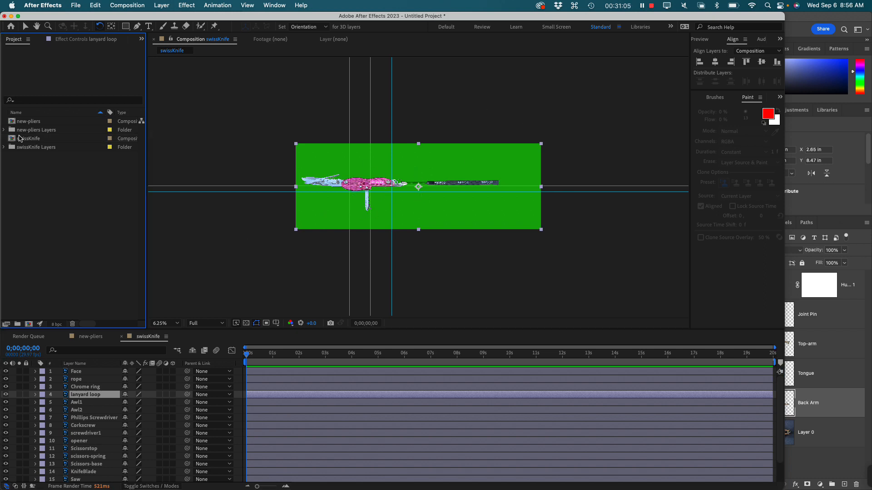
left_click(19, 138)
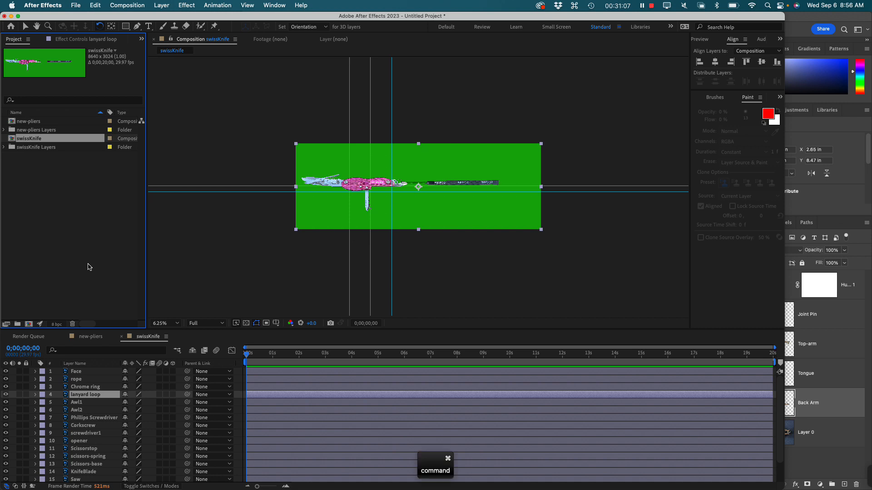
key("cmd+z")
Import the whole SwissKnife folder into the project with Composition - Retain Layer Sizes as the import type
right_click(36, 183)
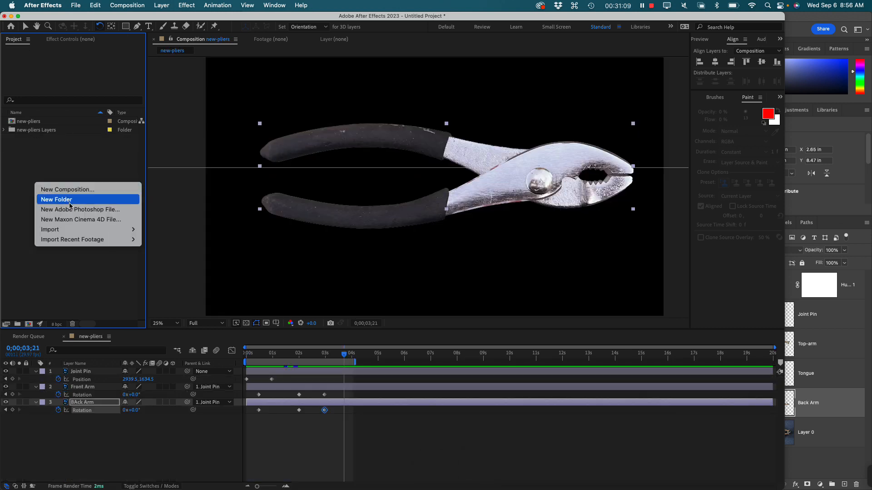
mouse_move(113, 230)
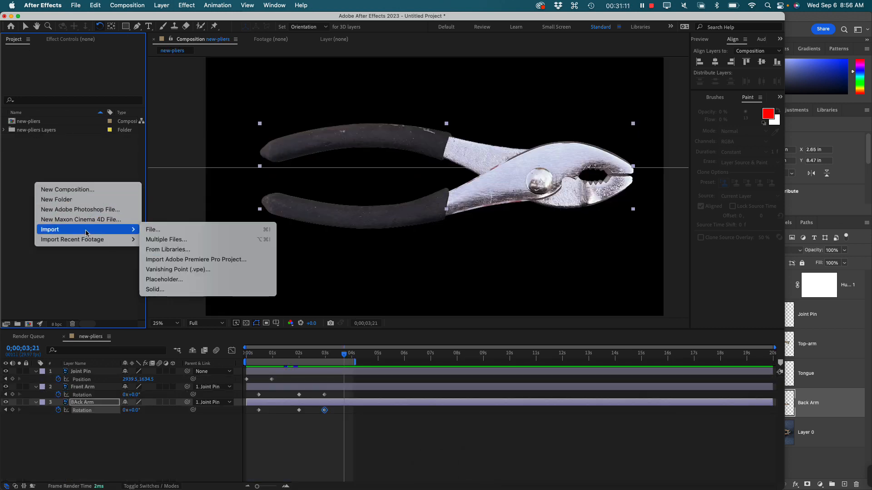
left_click(163, 229)
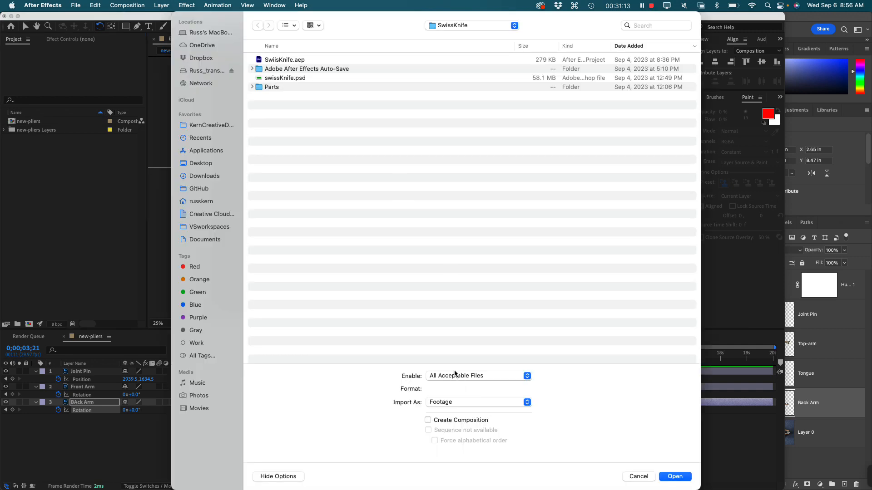
left_click(456, 402)
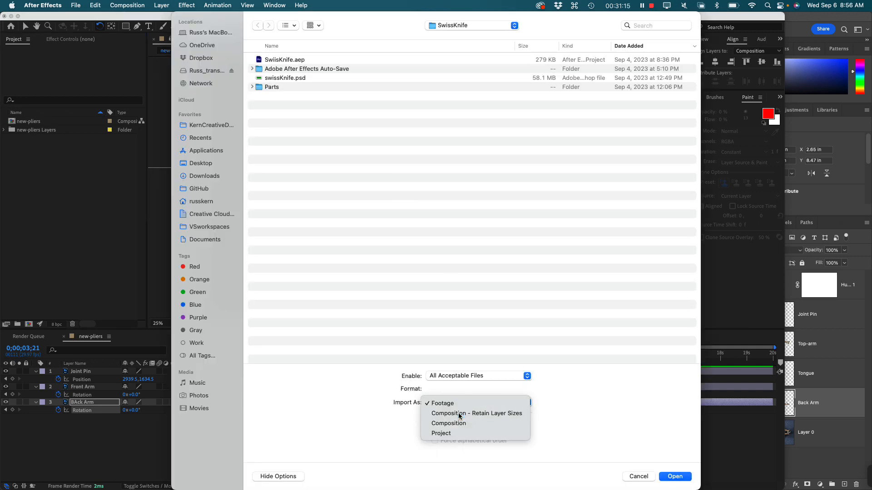
left_click(460, 414)
left_click(673, 477)
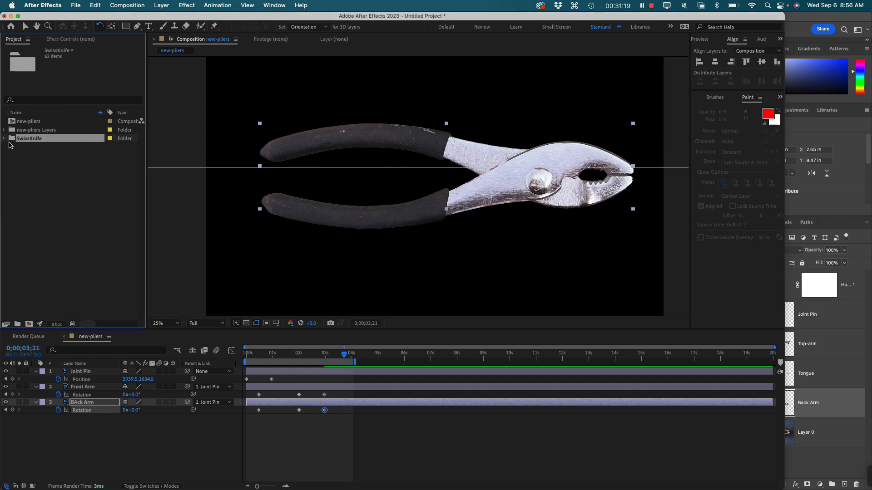
left_click(26, 162)
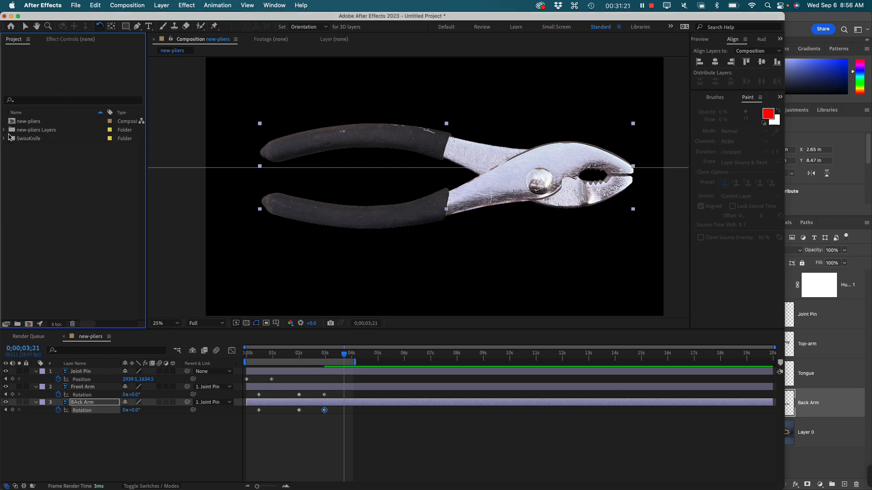
key("super")
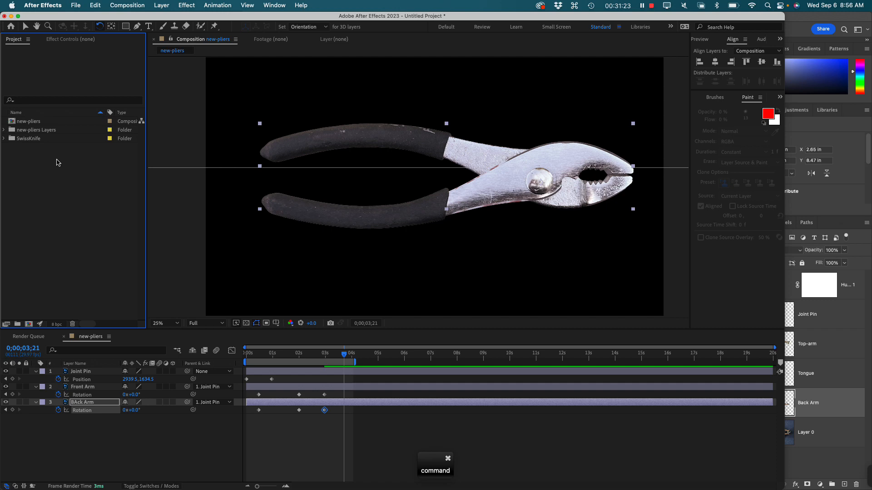
right_click(37, 165)
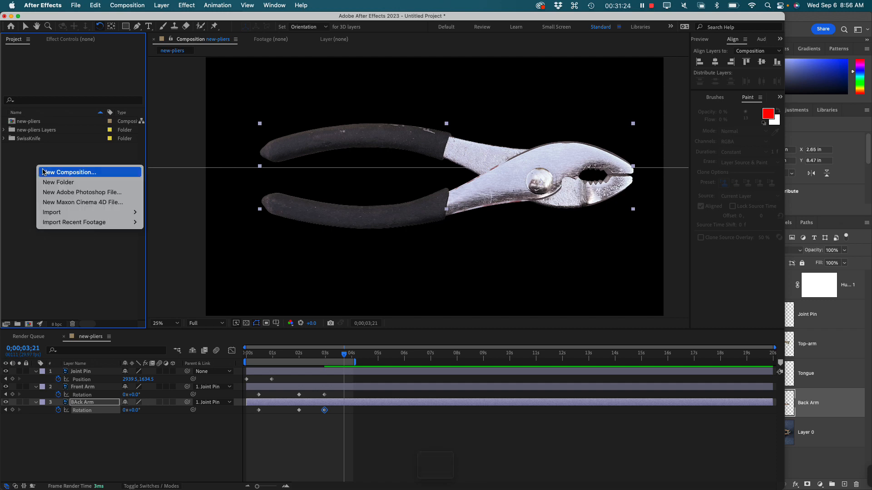
left_click(14, 174)
right_click(24, 144)
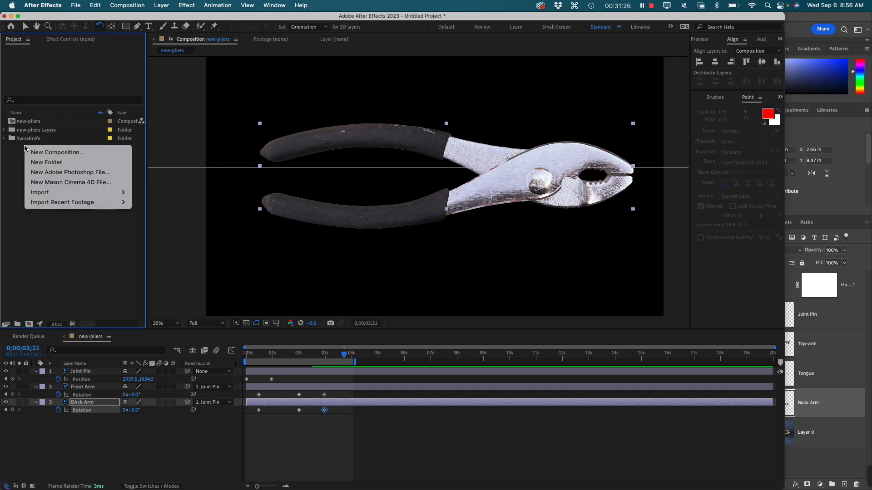
left_click(32, 247)
key("super+z")
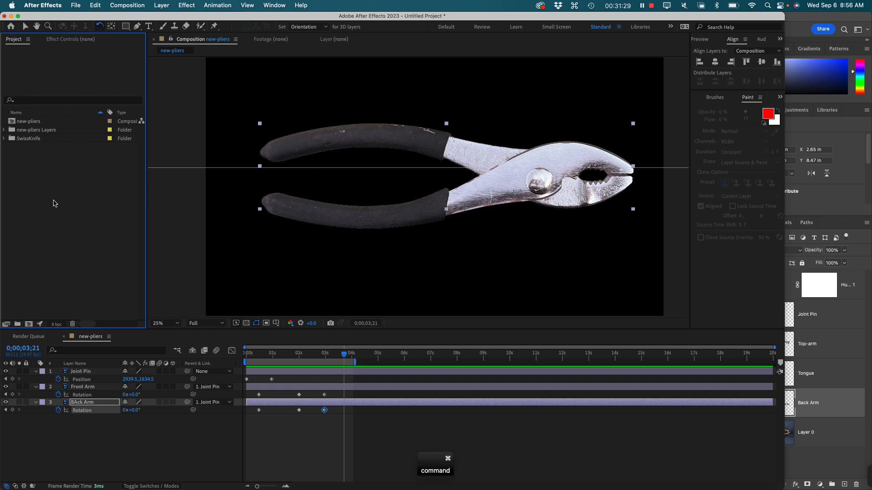
key("super+z")
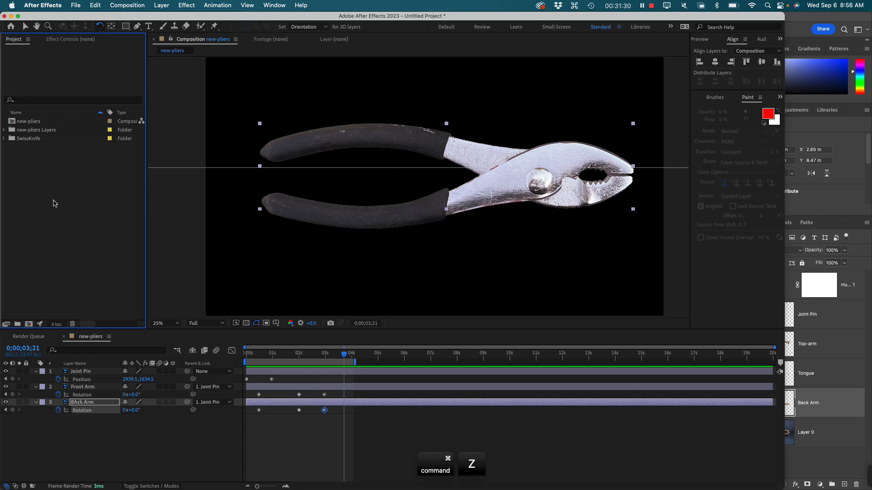
left_click(21, 140)
right_click(32, 162)
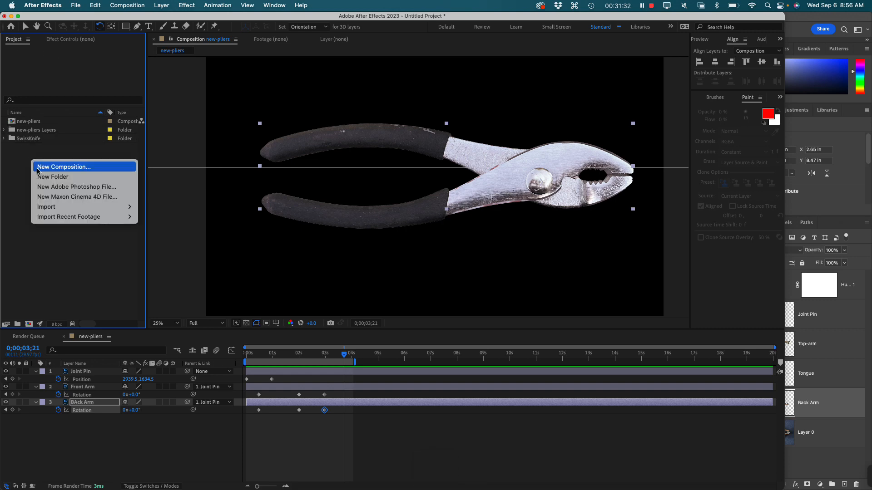
left_click(49, 230)
Import swissKnife.psd from the SwissKnife folder as Composition - Retain Layer Sizes with editable layer styles
right_click(49, 209)
mouse_move(140, 257)
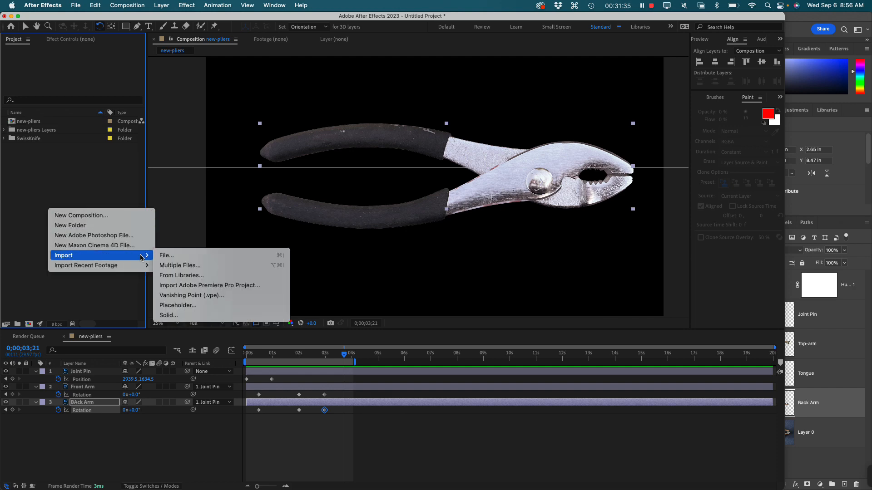
left_click(170, 255)
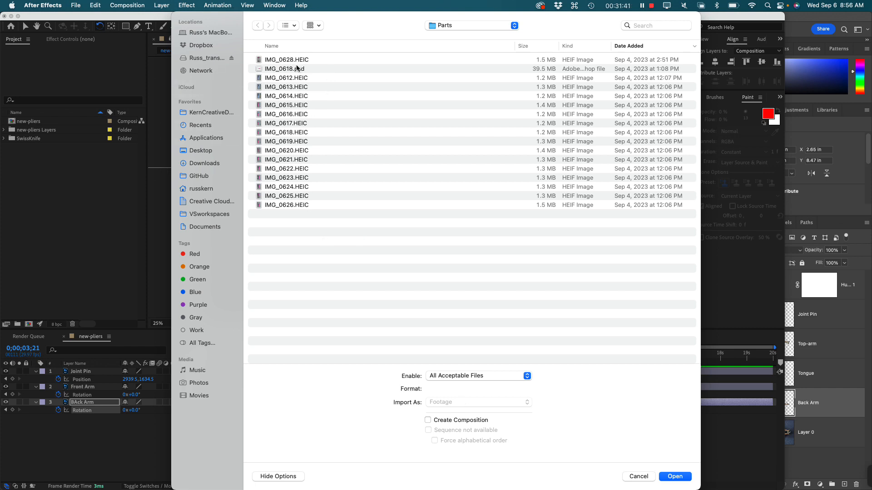
left_click(461, 26)
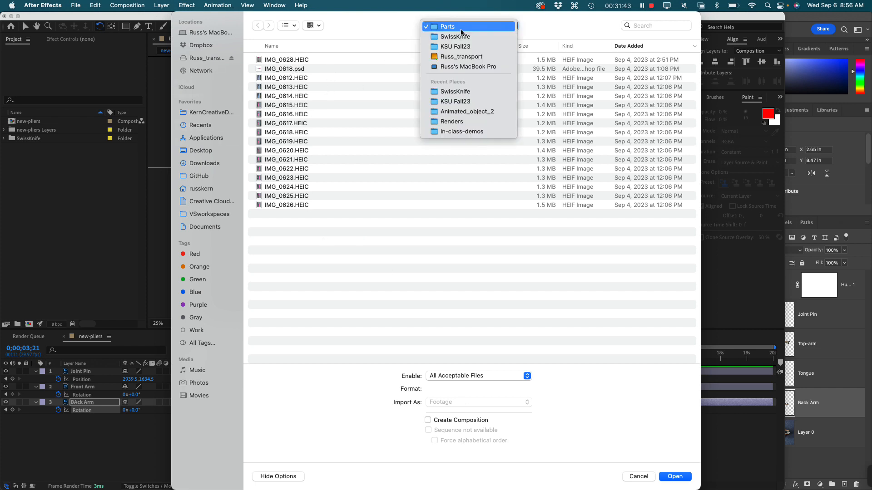
left_click(466, 37)
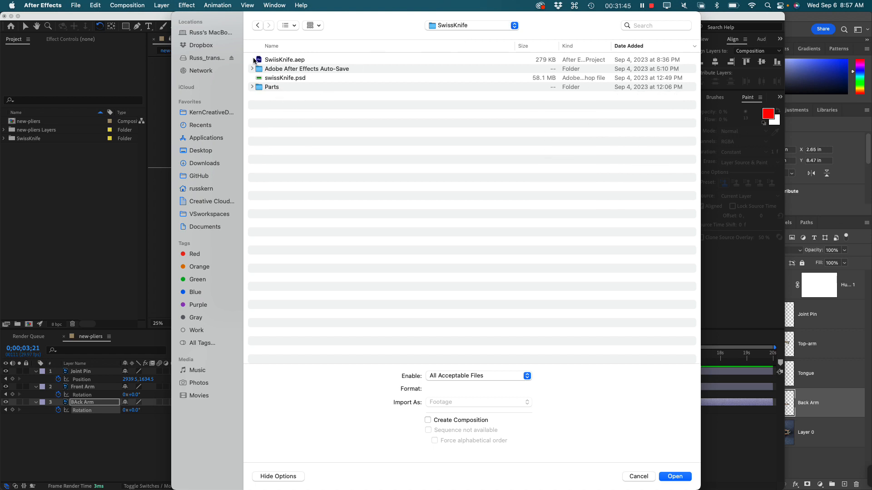
left_click(274, 78)
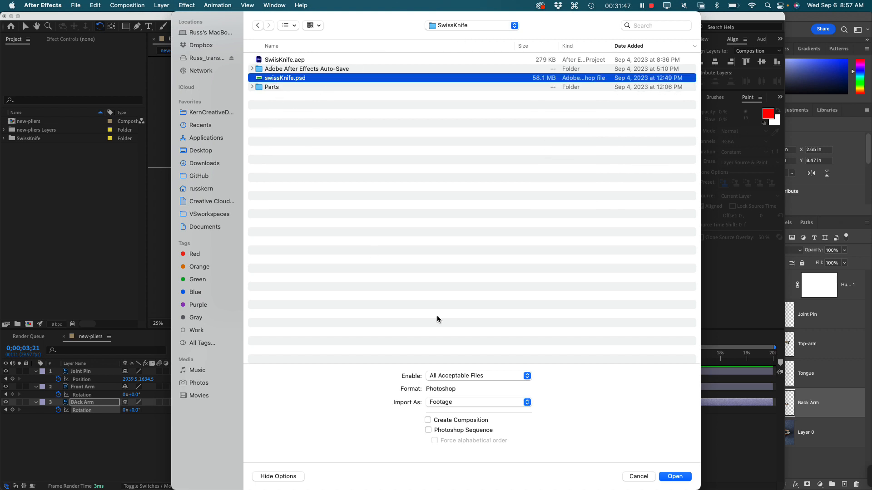
left_click(479, 403)
left_click(486, 414)
left_click(675, 477)
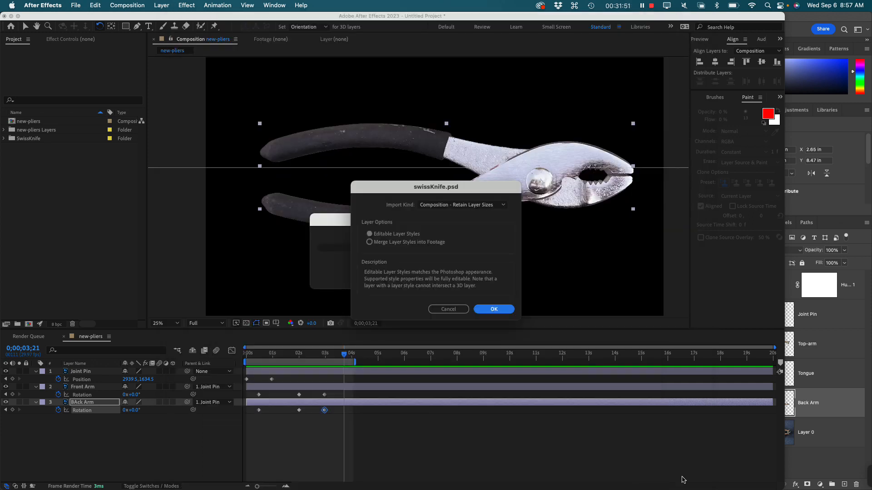
left_click(495, 310)
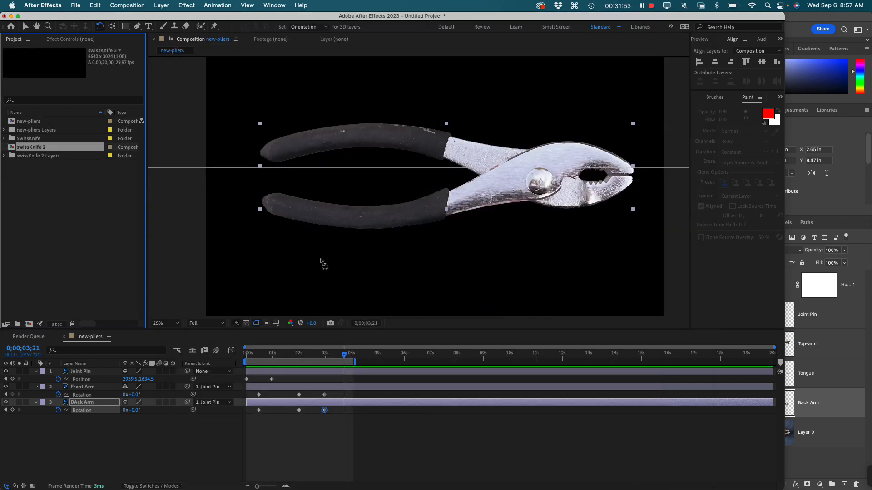
Open the swissKnife 2 composition and enlarge the timeline so that all its layers are listed
double_click(10, 148)
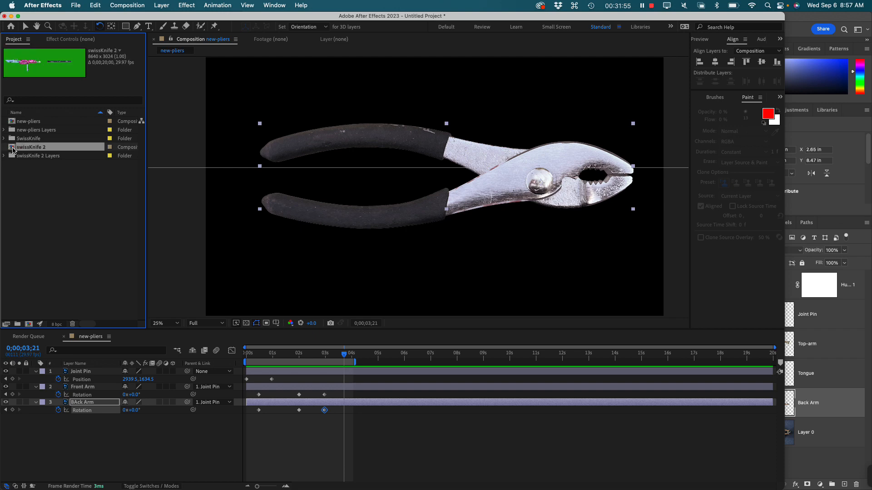
key("super+minus")
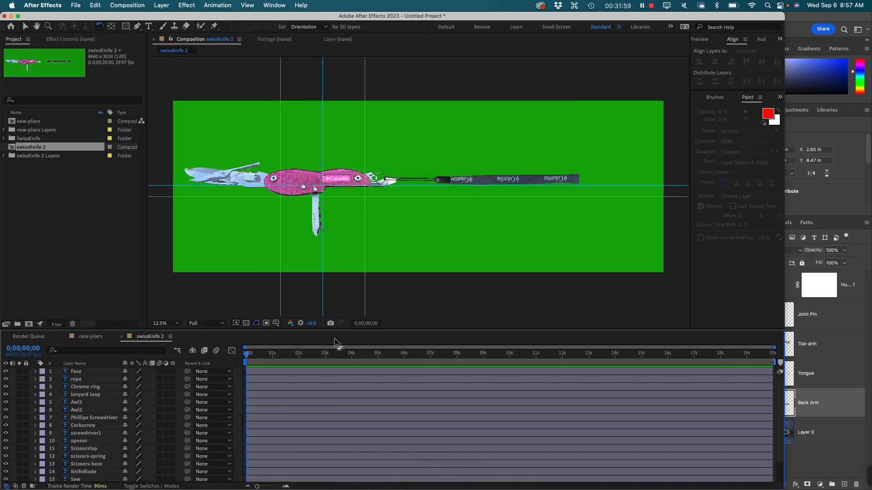
left_click_drag(344, 324, 344, 263)
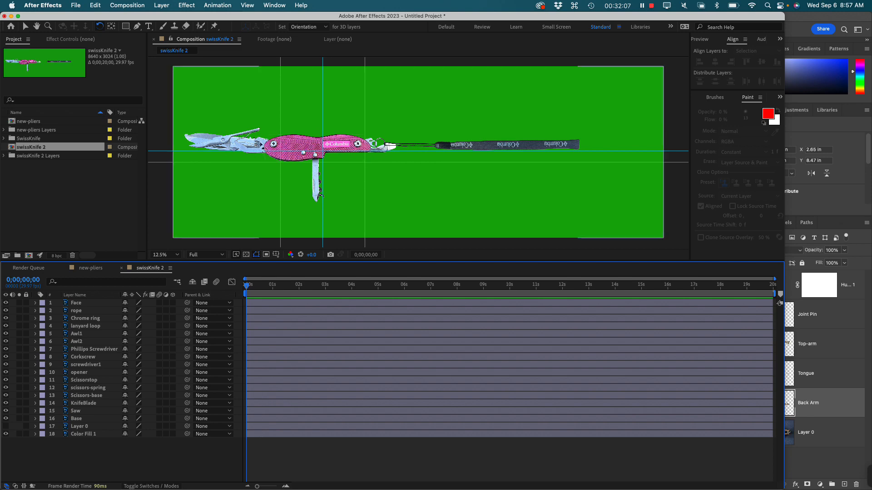
Hide the rope and Face layers to expose the tool joints beneath the knife's front handle
key("super+equal")
key("super+equal")
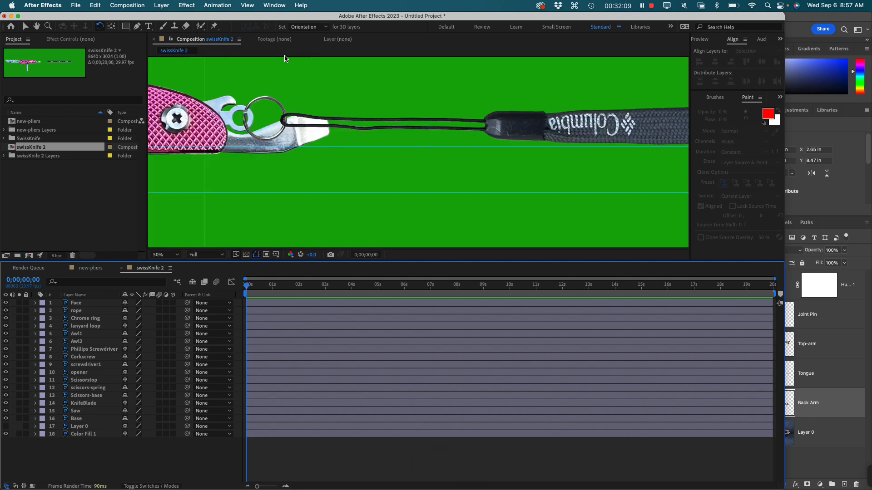
key("space")
left_click_drag(180, 138, 462, 138)
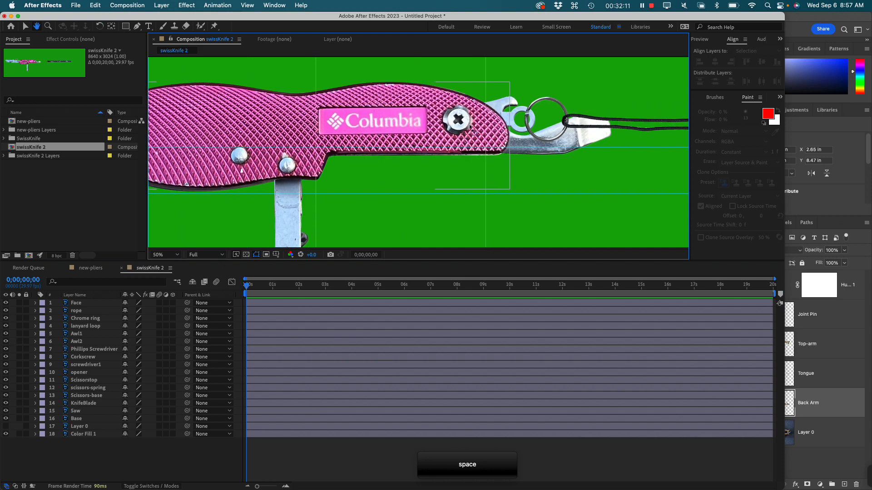
key("space")
left_click_drag(136, 133, 282, 132)
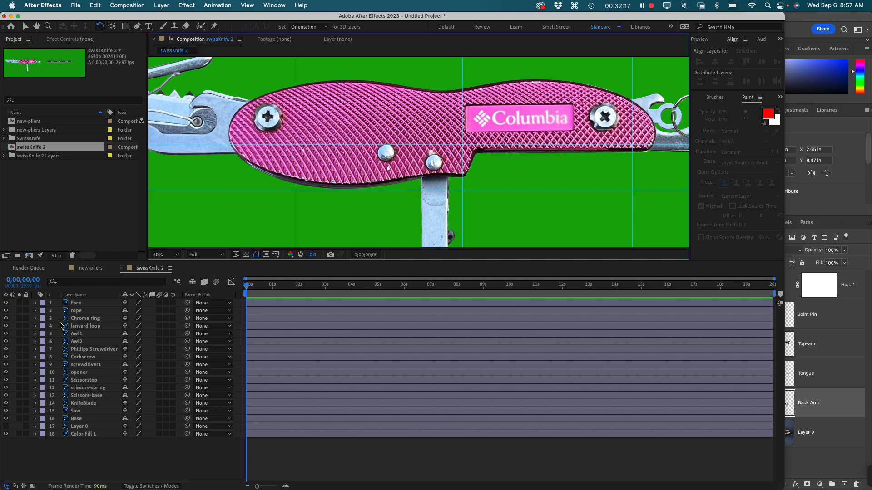
left_click(6, 312)
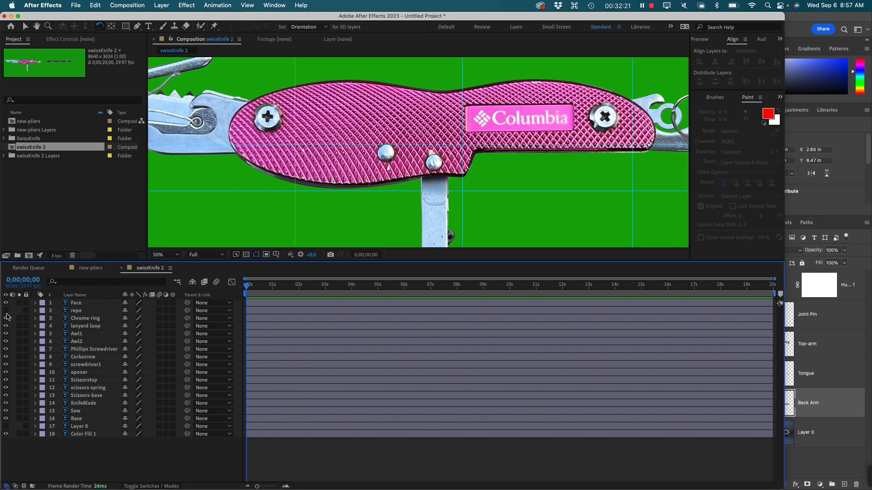
left_click(6, 303)
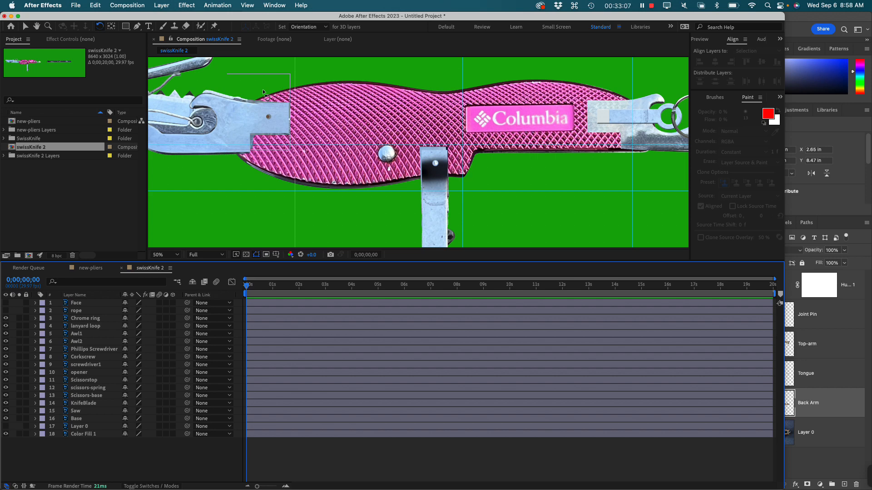
Show the rope layer again in the swissKnife 2 composition
key("super+minus")
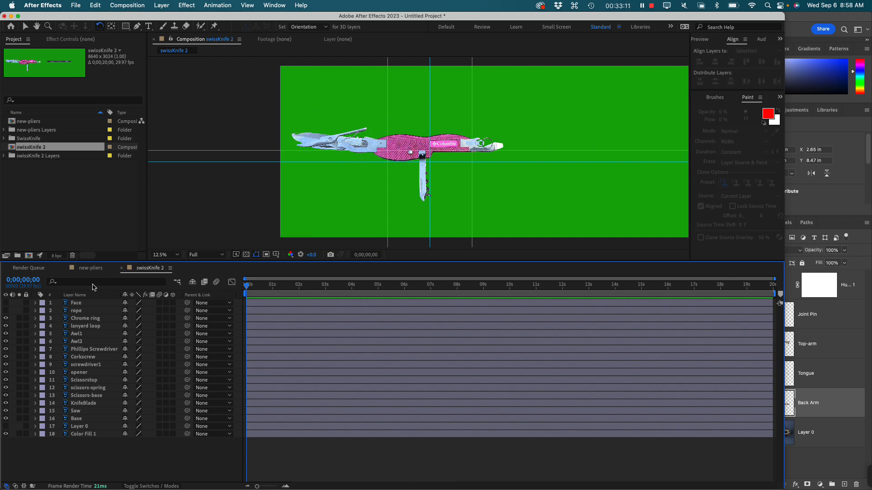
left_click(6, 311)
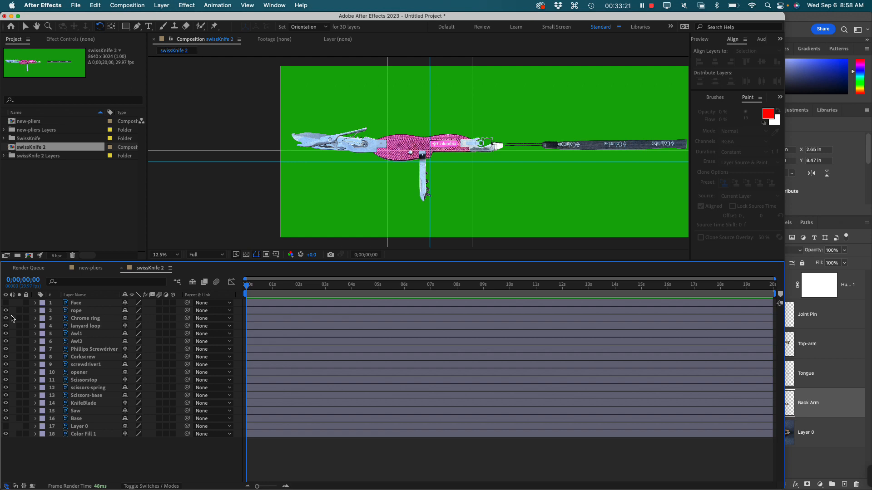
Switch back to the new-pliers composition and shrink the timeline to give the composition view more height
left_click(49, 202)
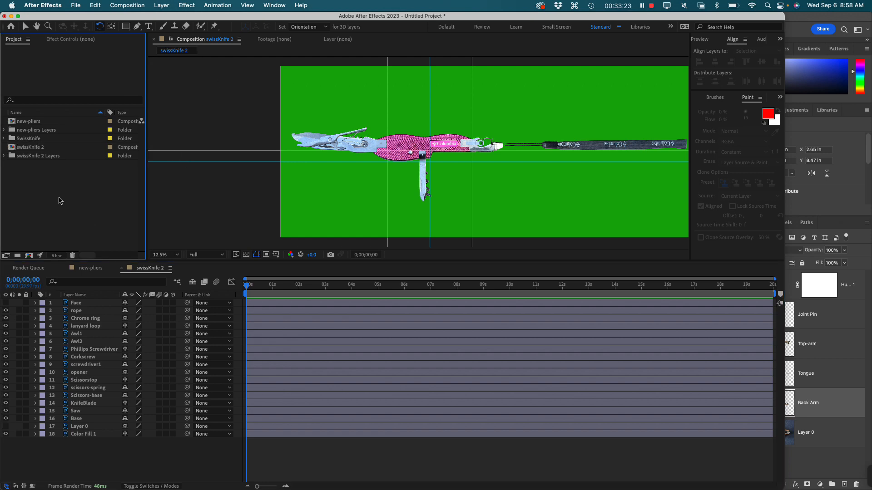
left_click(14, 124)
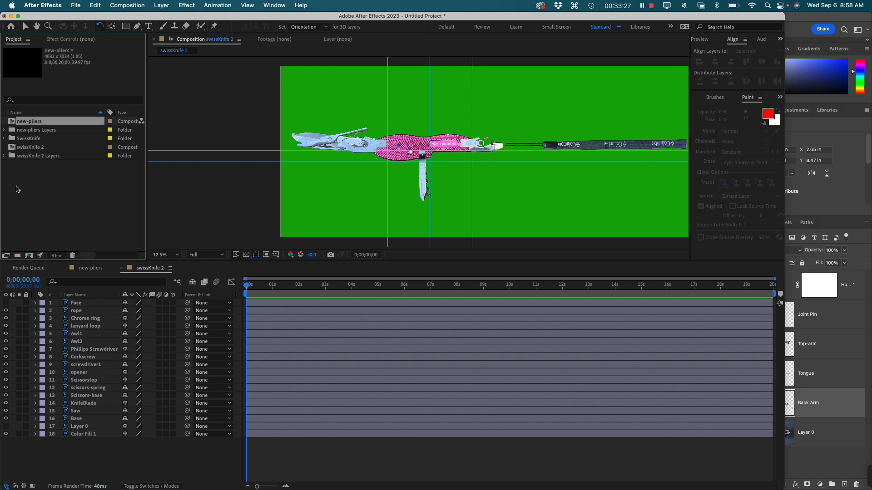
double_click(13, 123)
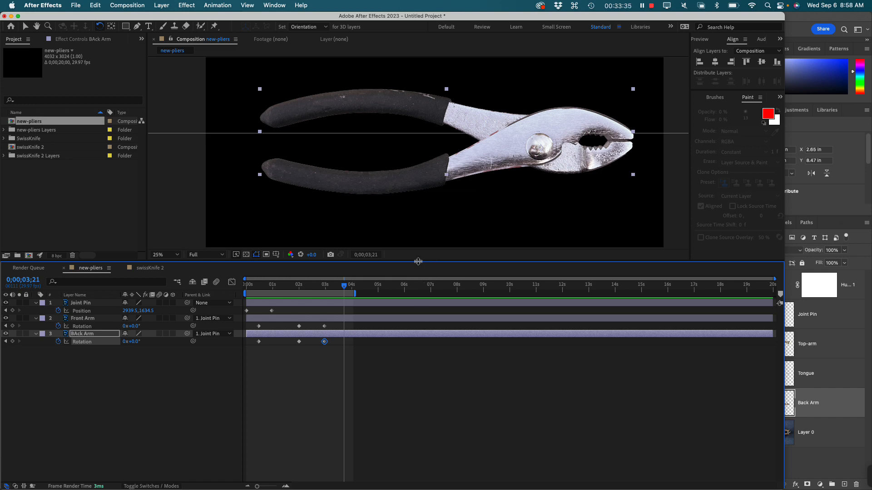
left_click_drag(418, 261, 438, 362)
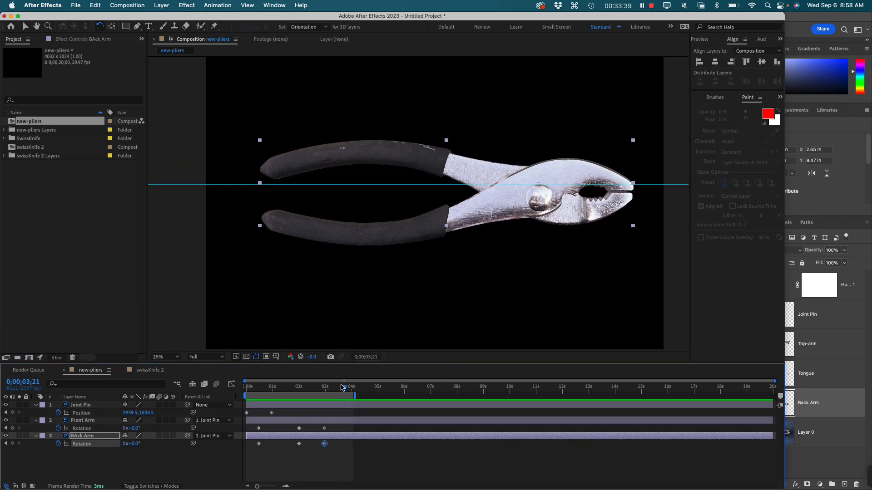
Preview the pliers animation from the first frame, then stop playback
left_click_drag(318, 386, 220, 387)
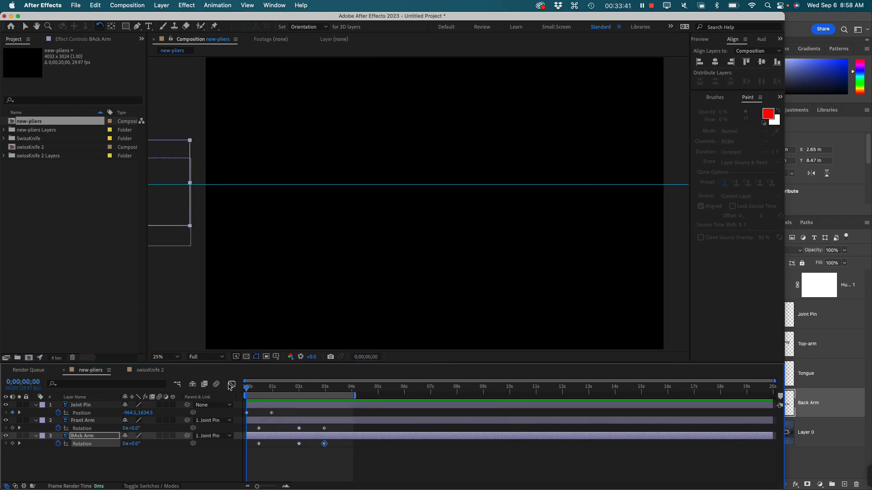
key("super+shift+h")
key("space")
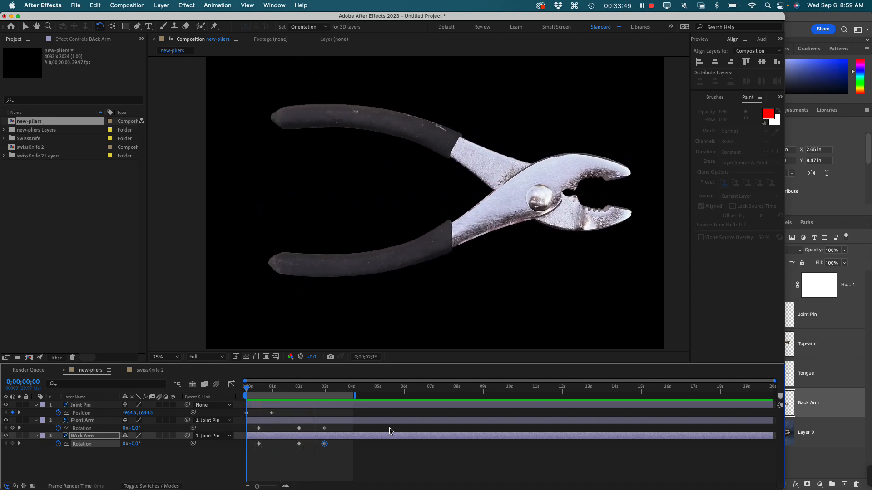
key("space")
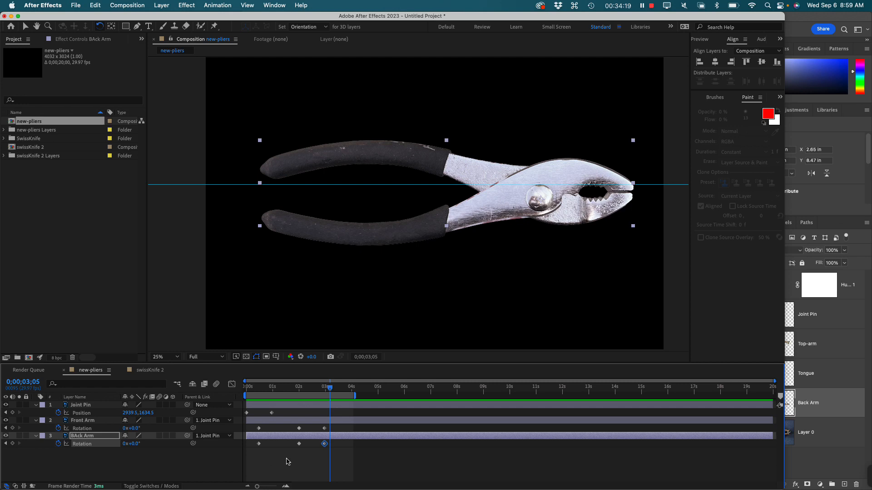
Return the playhead to 0;00;00;00 and collapse the Front Arm and BAck Arm layer properties
key("space")
left_click_drag(572, 273, 542, 281)
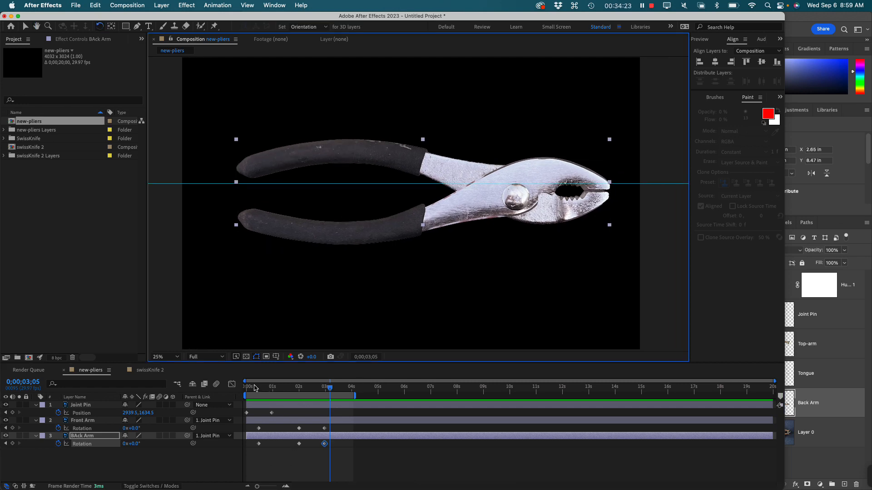
mouse_move(254, 387)
left_mouse_down()
mouse_move(277, 389)
mouse_move(247, 390)
left_mouse_up()
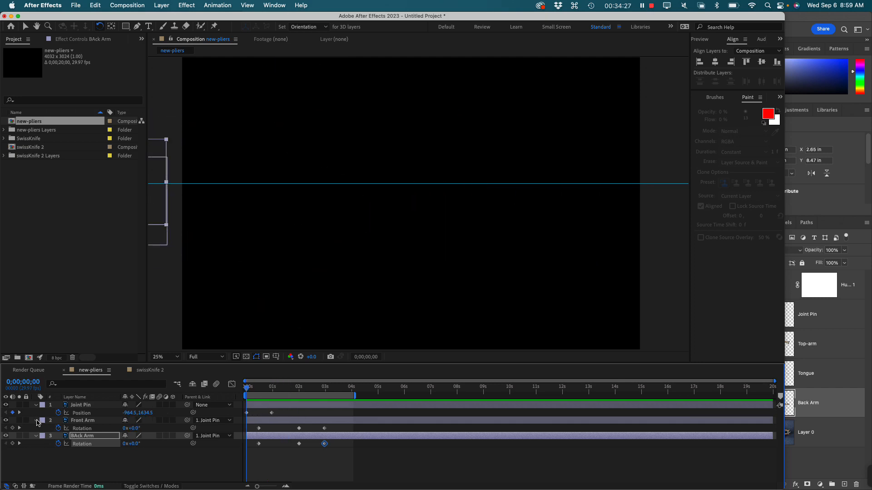
left_click(36, 421)
left_click(36, 429)
Apply Easy Ease In to the Joint Pin layer's second Position keyframe, at about the one-second mark
left_click(88, 407)
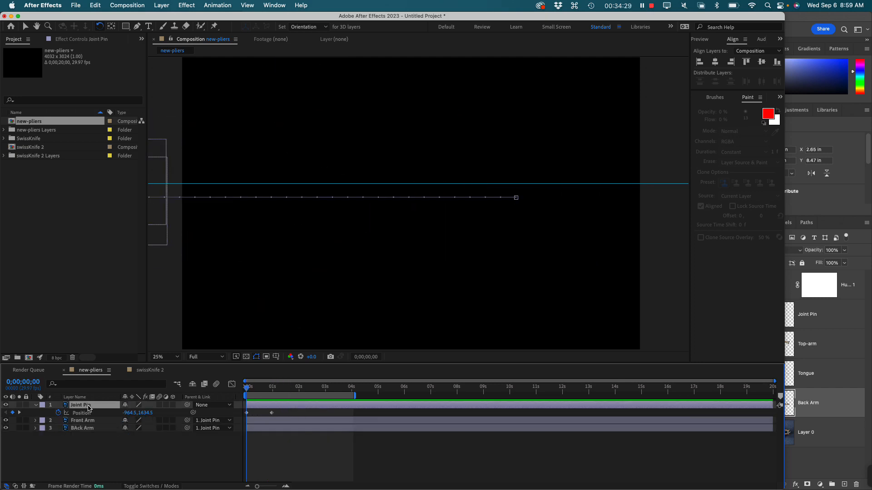
left_click(82, 414)
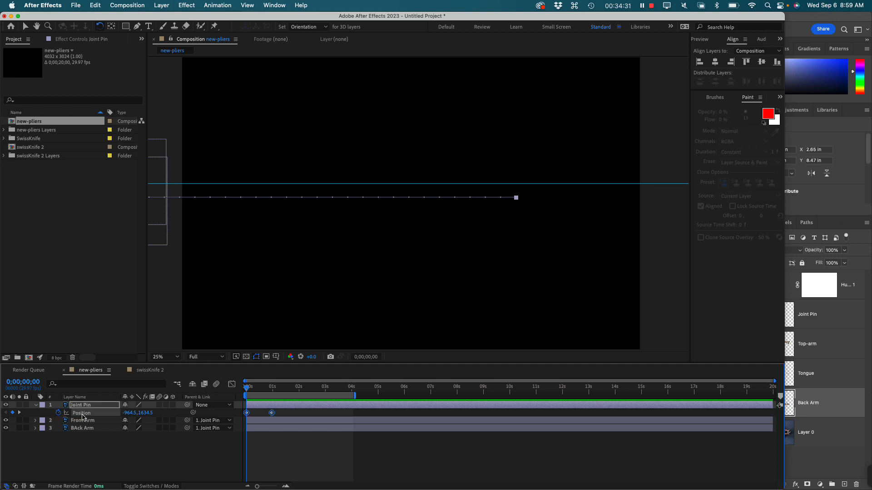
left_click(285, 414)
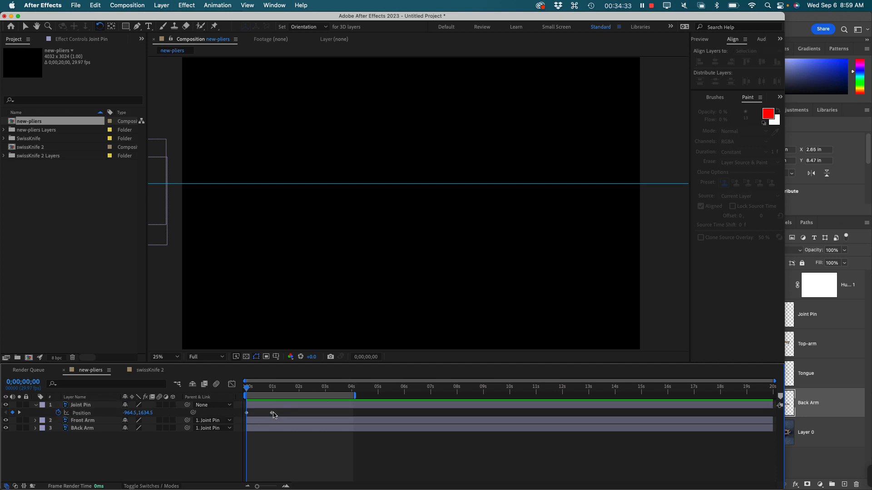
left_click(273, 414)
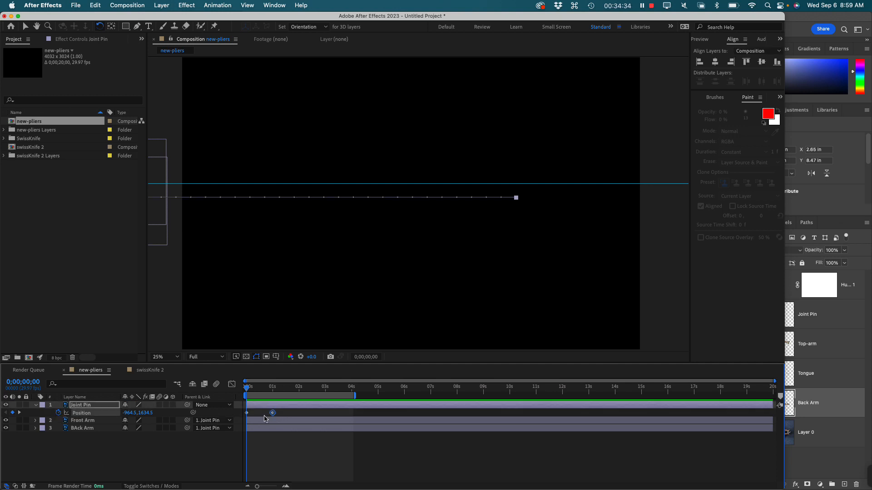
left_click(300, 451)
left_click(273, 413)
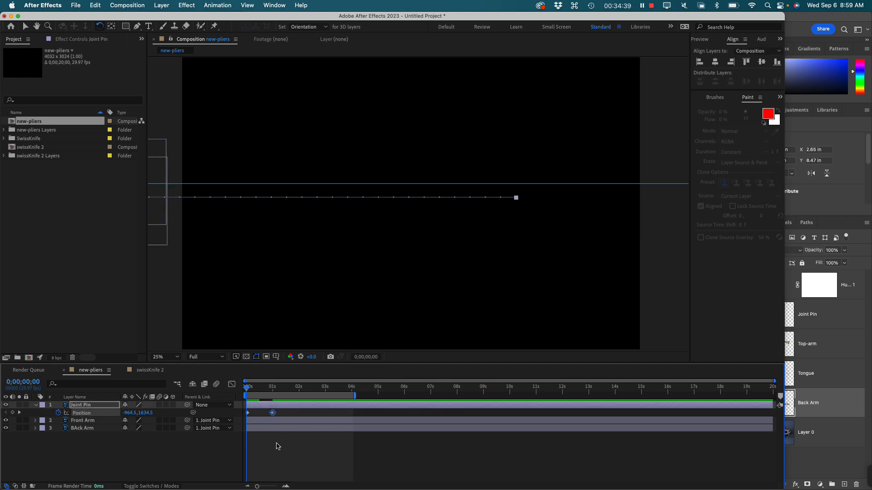
right_click(274, 414)
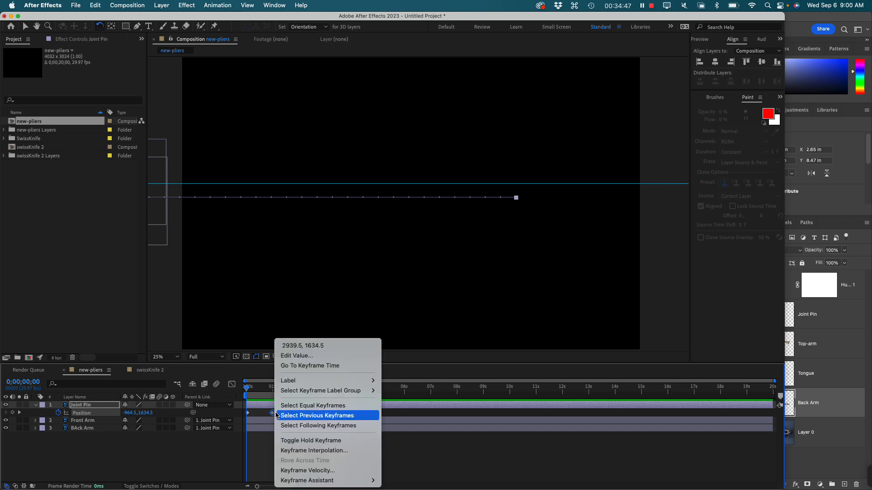
mouse_move(304, 483)
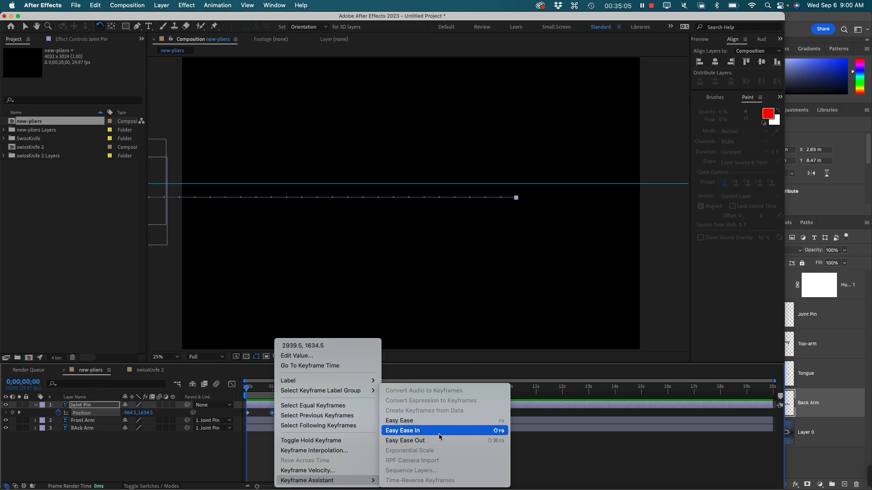
left_click(439, 434)
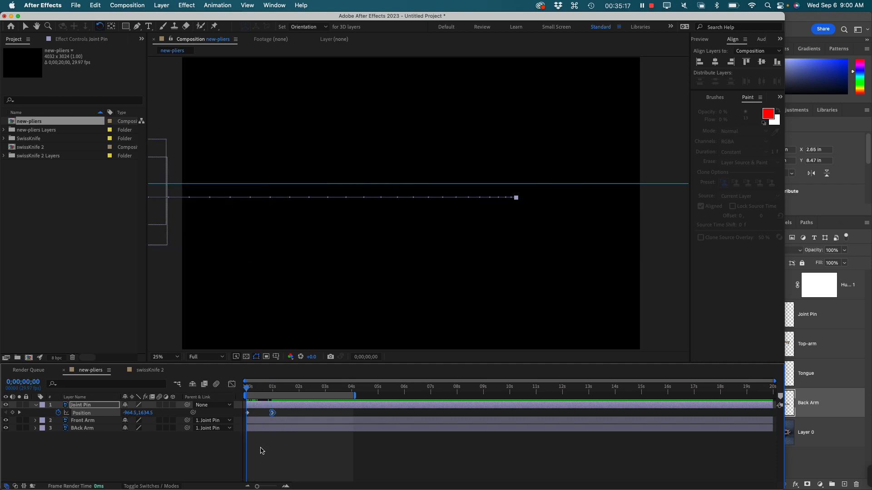
Play back the eased pliers entrance, then scrub through it with the playhead to 0;00;00;29
key("space")
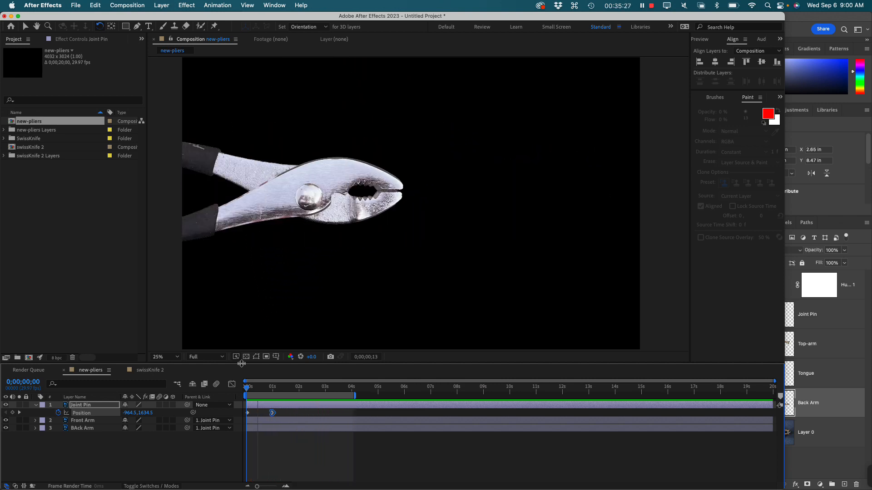
left_click(272, 413, "super")
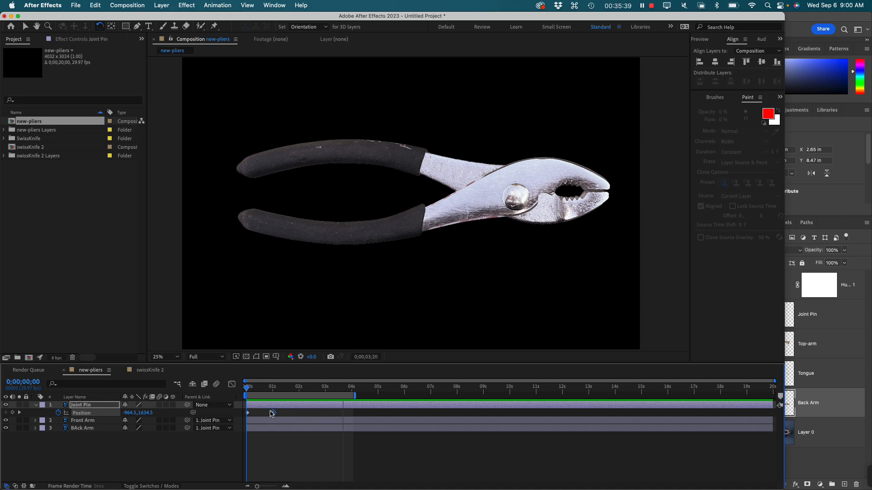
key("super+shift+z")
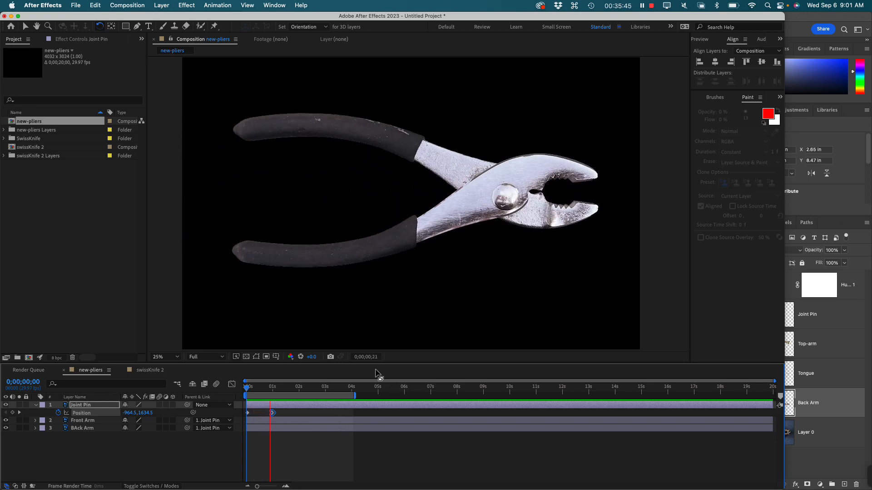
left_click(271, 389)
mouse_move(251, 391)
left_mouse_down()
mouse_move(274, 388)
mouse_move(263, 389)
left_mouse_up()
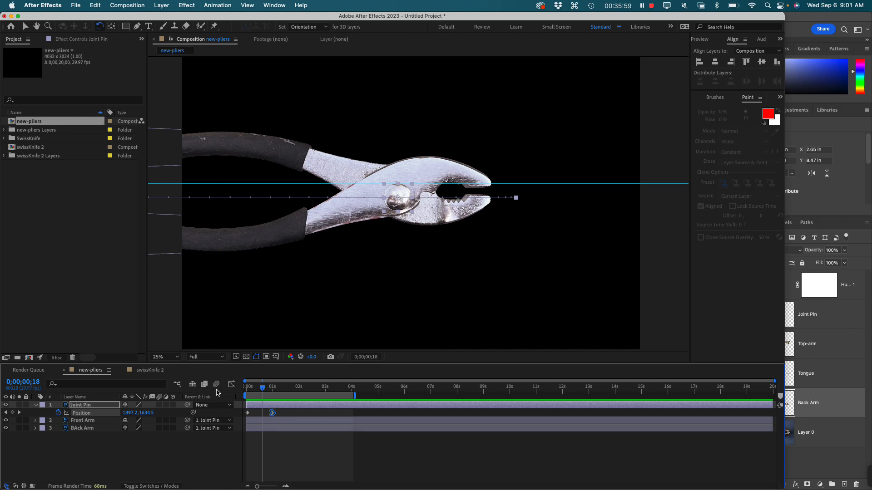
left_click_drag(262, 391, 272, 388)
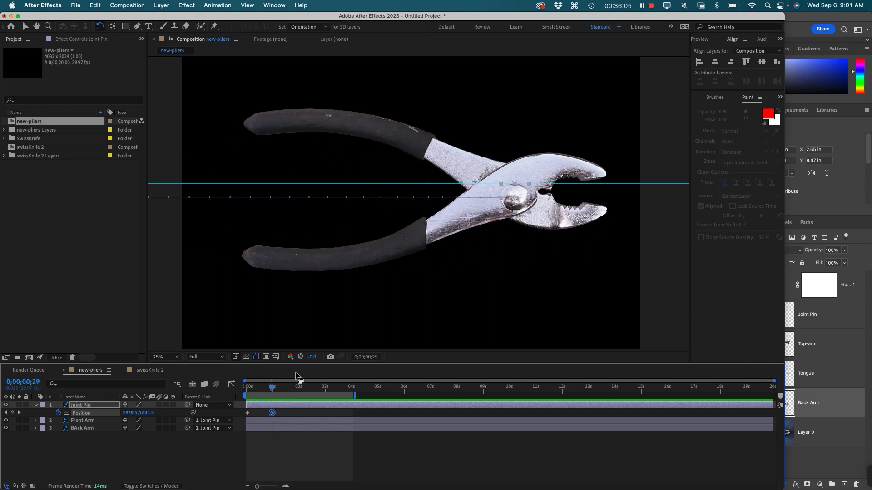
Zoom the composition view out to 12.5% and enlarge the timeline area, with all keyframes deselected
key("super+minus")
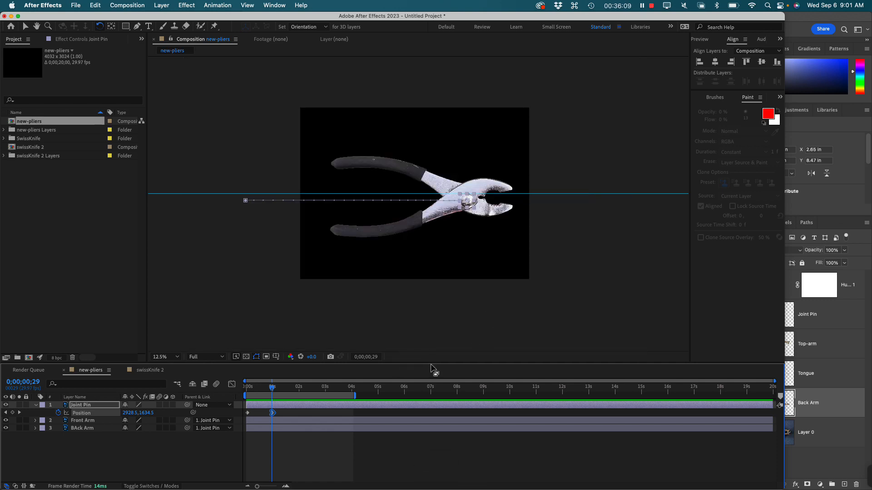
left_click_drag(431, 365, 431, 271)
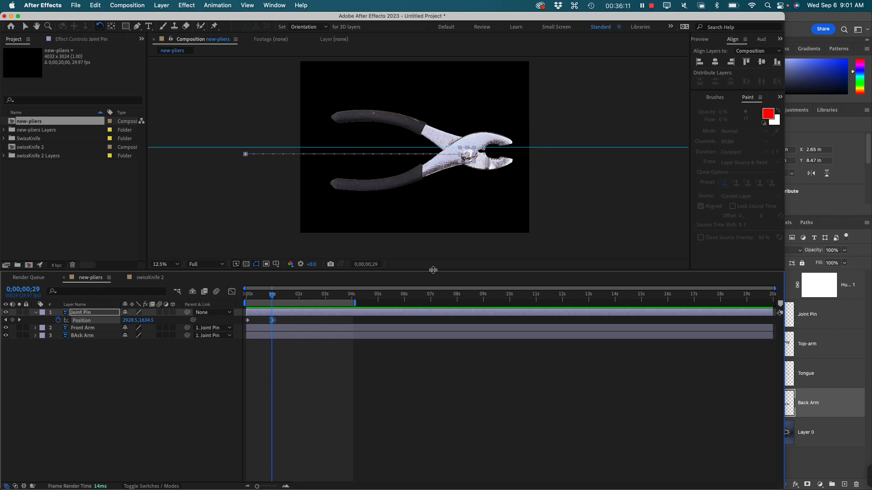
left_click(307, 376)
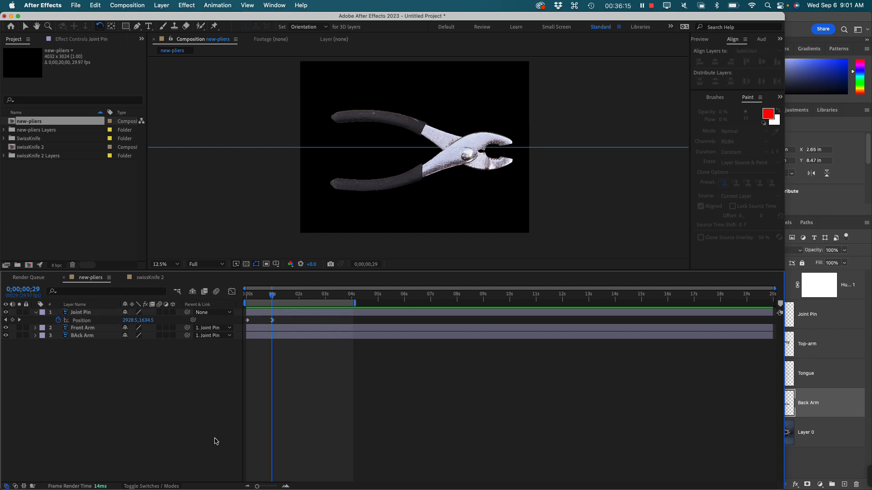
Select both Joint Pin Position keyframes and show their curve in the Graph Editor
left_click(233, 292)
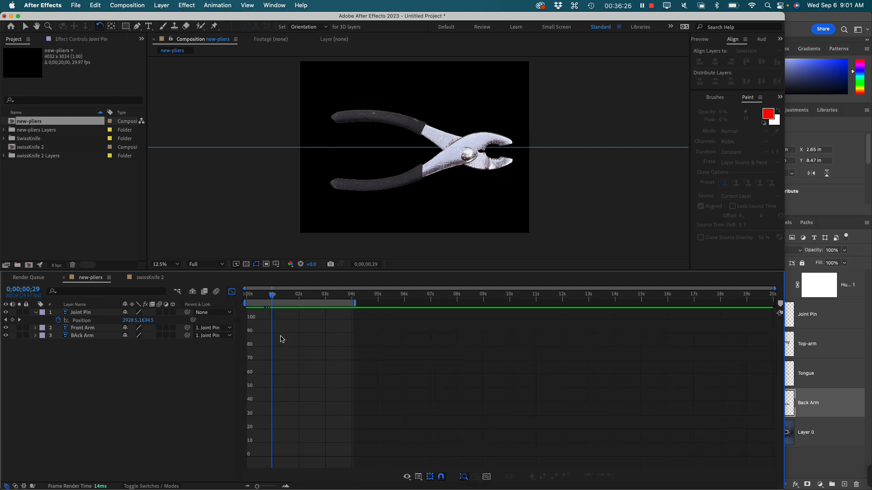
left_click(232, 292)
left_click(272, 323)
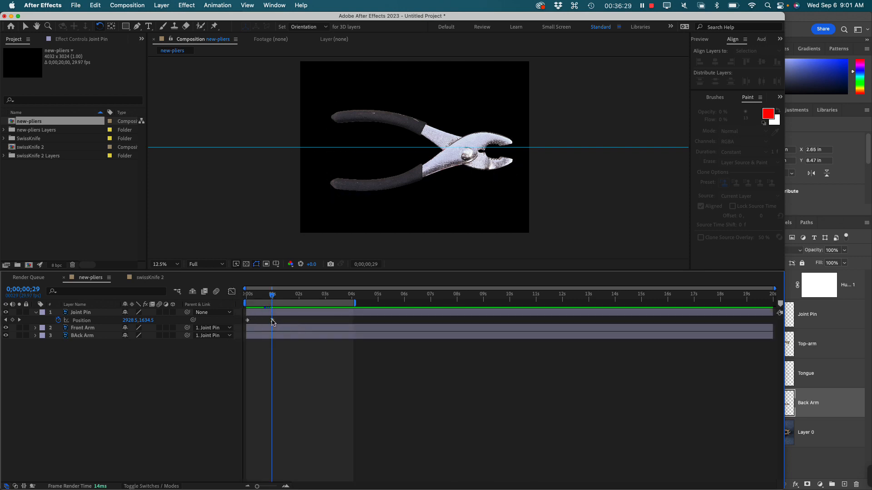
left_click(272, 321)
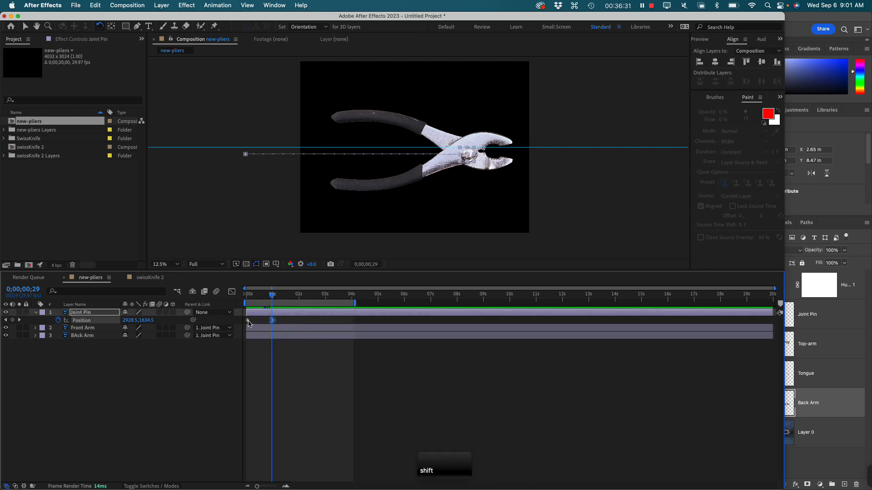
left_click(247, 320, "shift")
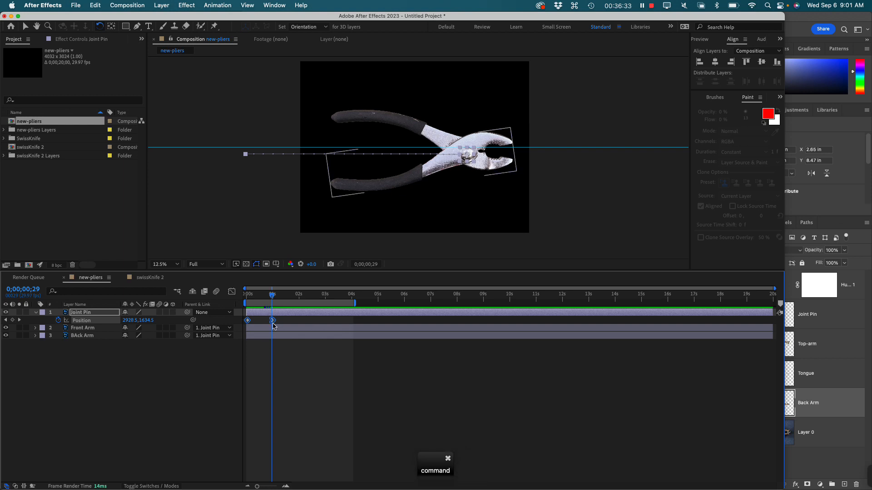
left_click(232, 292)
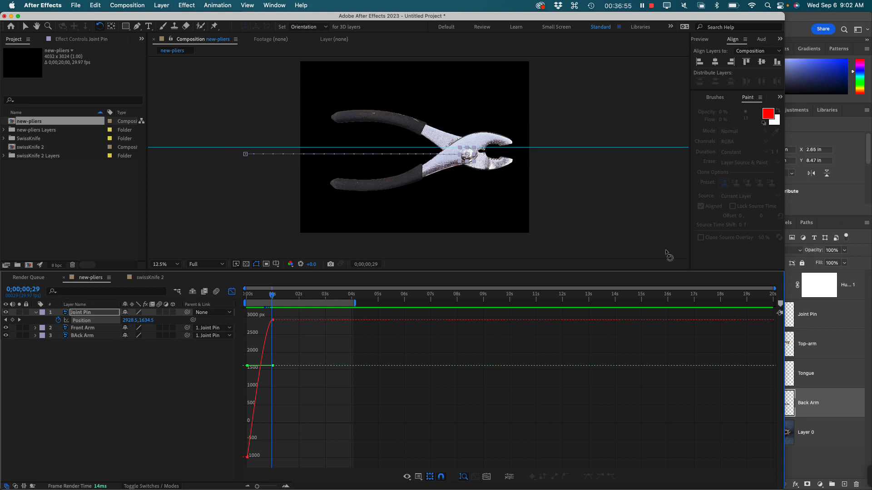
Magnify the first few seconds of the Position graph and scrub along the curve back to 0;00;00;00
left_click_drag(774, 289, 335, 296)
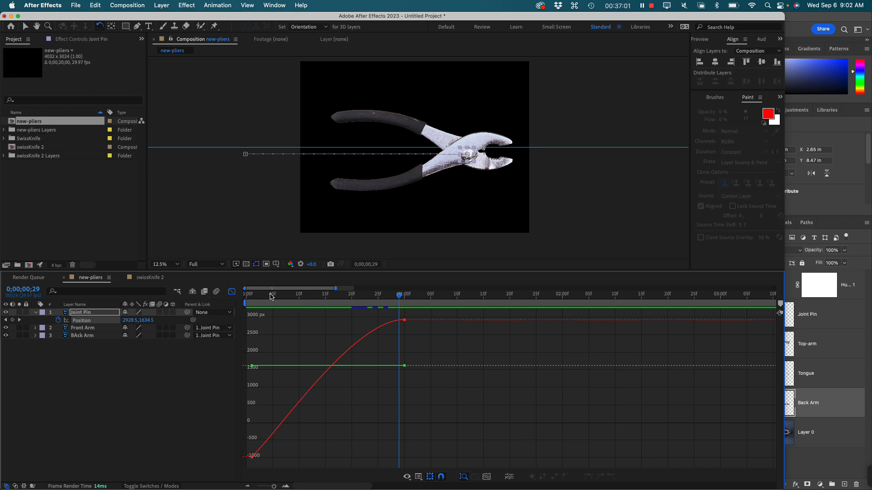
left_click_drag(271, 296, 393, 306)
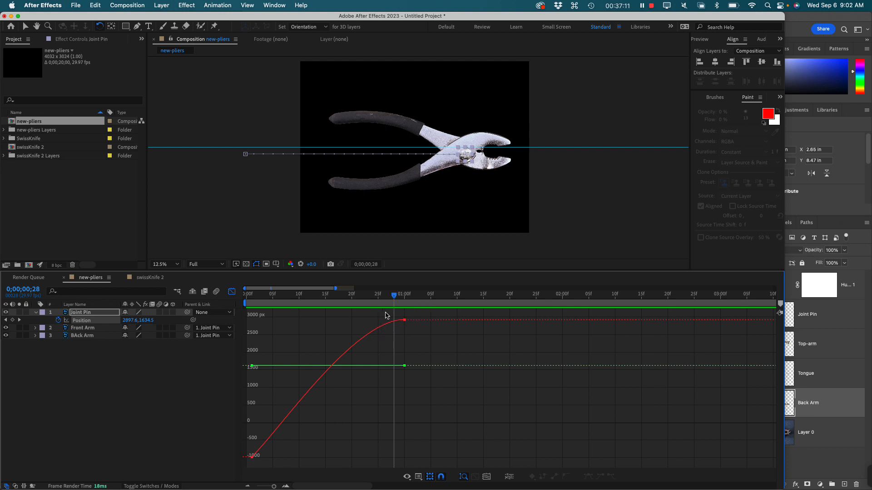
left_click_drag(398, 301, 242, 323)
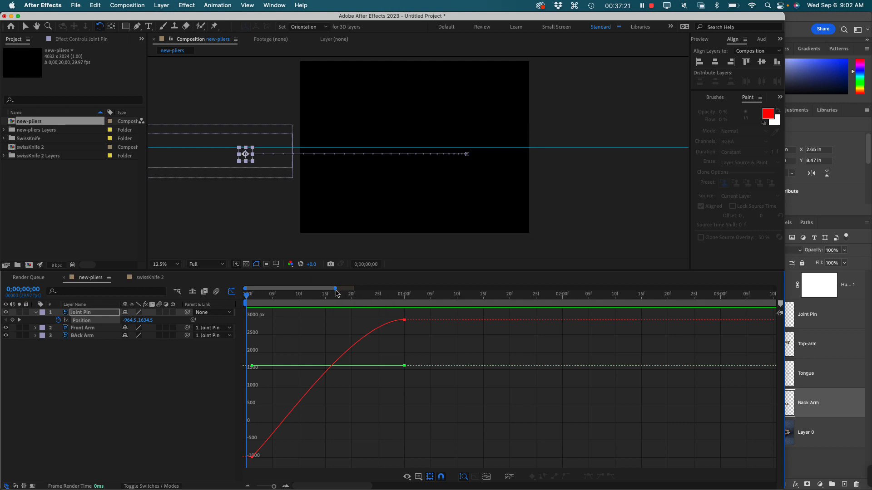
Shorten the work area to end at about three seconds and preview the pliers animation from the first frame
left_click_drag(336, 289, 447, 289)
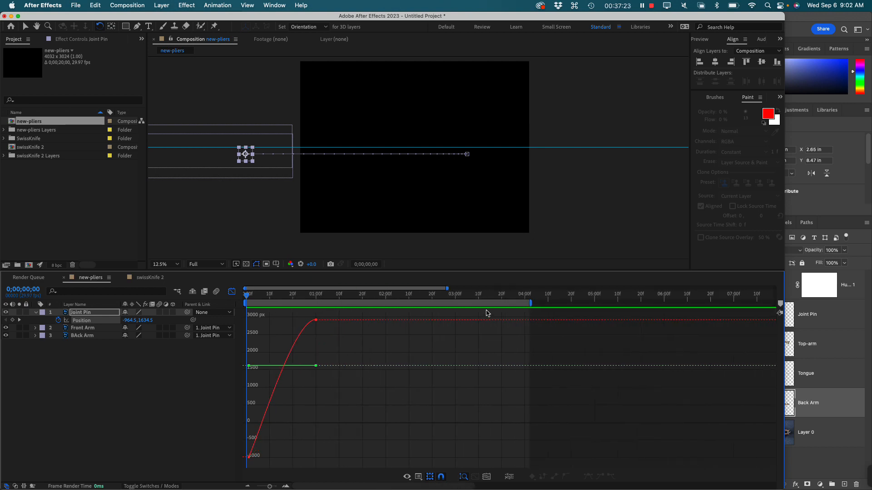
left_click_drag(529, 304, 344, 288)
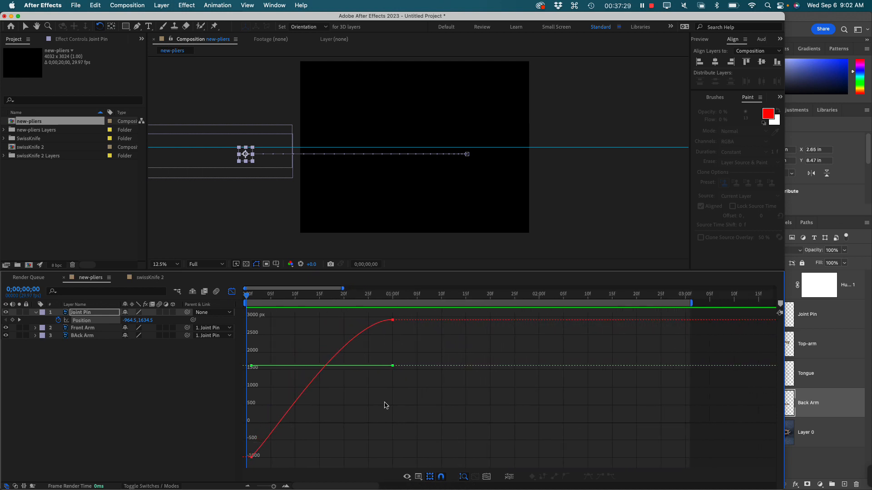
left_click_drag(285, 296, 231, 296)
key("space")
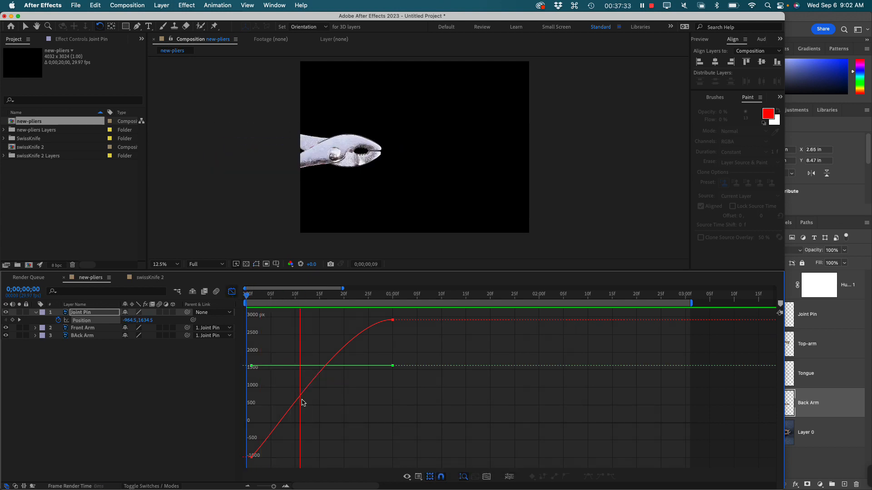
key("space")
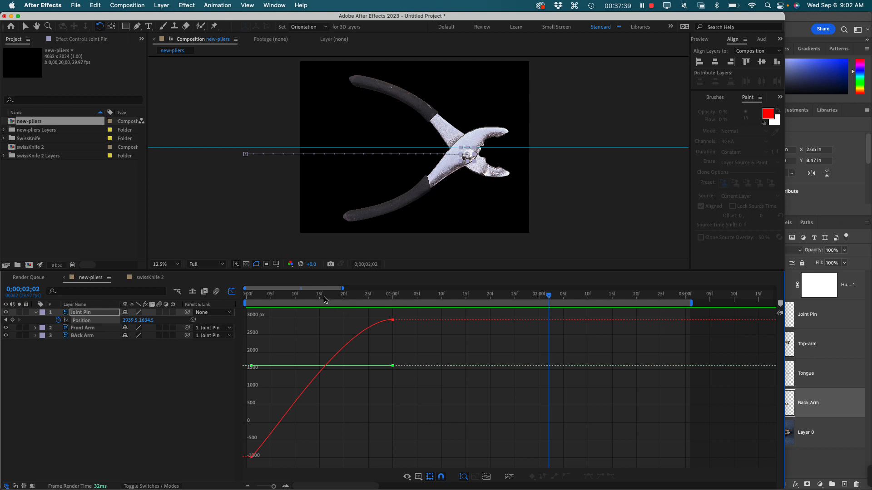
Add a Position keyframe to the Joint Pin layer at 0;00;00;17
left_click_drag(325, 299, 331, 301)
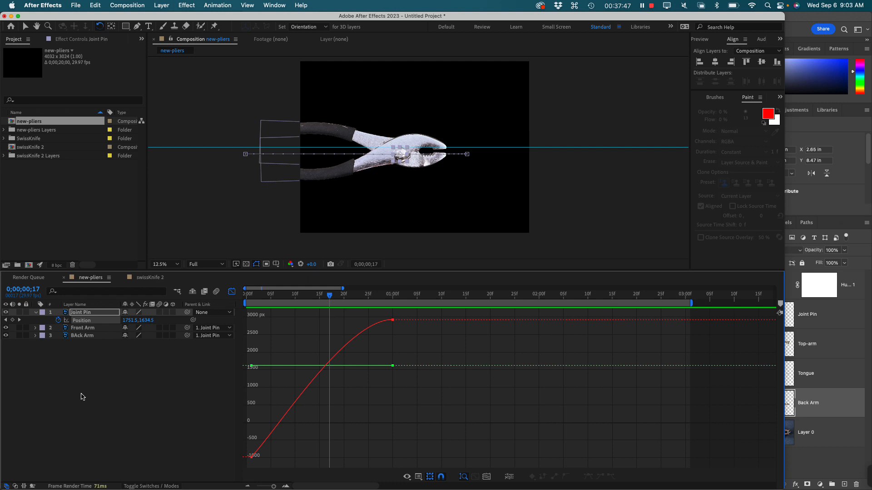
left_click(12, 320)
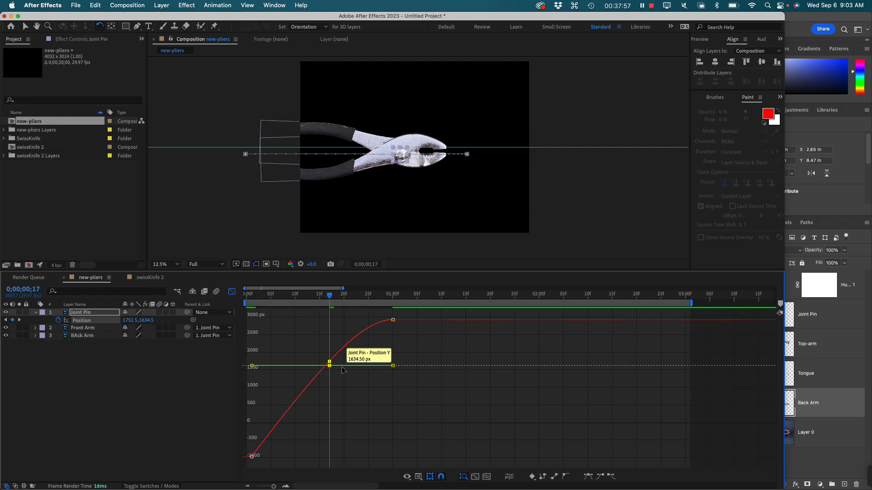
left_click(340, 390)
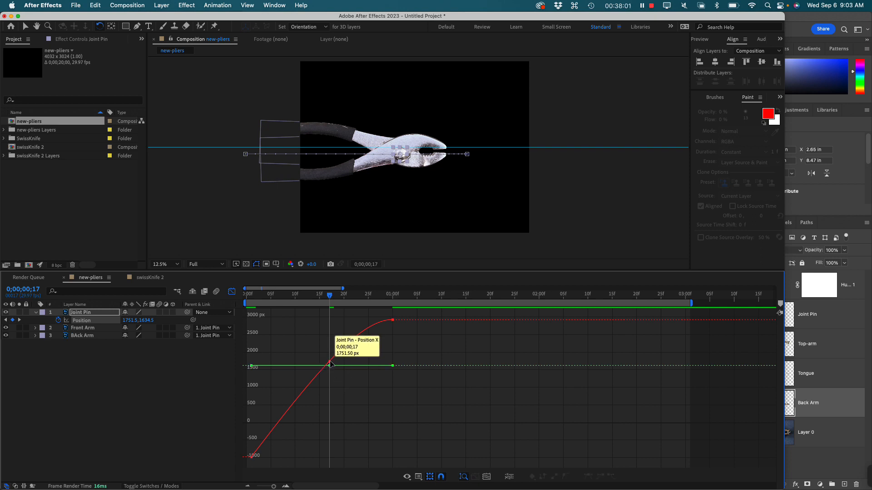
Raise the middle keyframe's X Position to about 2358 px on the graph and preview the motion
left_click(329, 365)
left_click_drag(330, 363, 329, 341)
key("space")
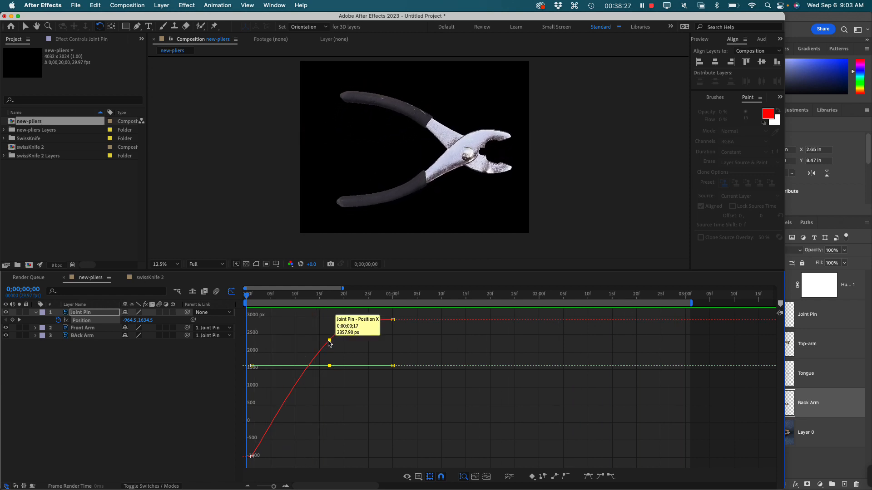
Try the middle Position keyframe at 0;00;00;11 during playback, then move it to about 0;00;00;18 on the graph
left_click_drag(330, 341, 302, 342)
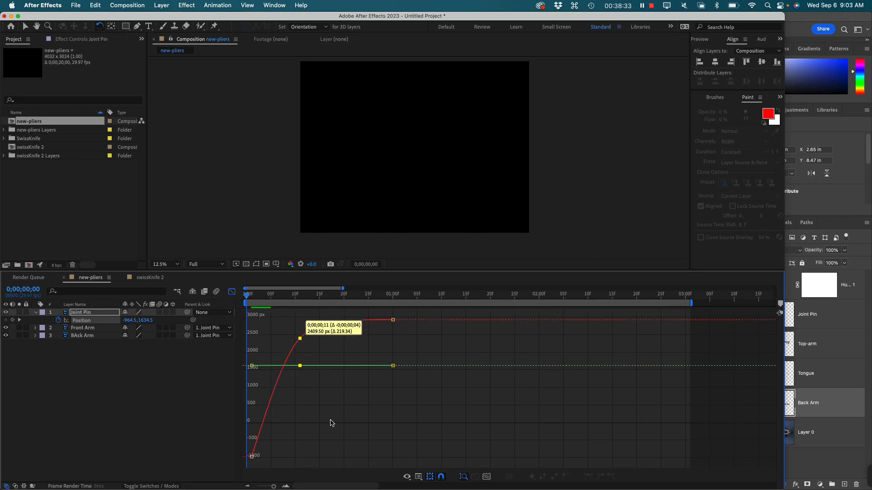
key("space")
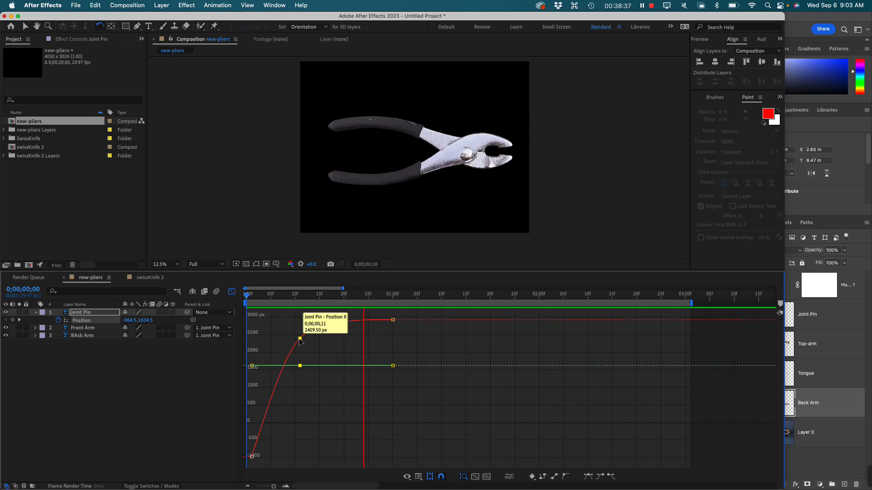
left_click_drag(299, 340, 334, 337)
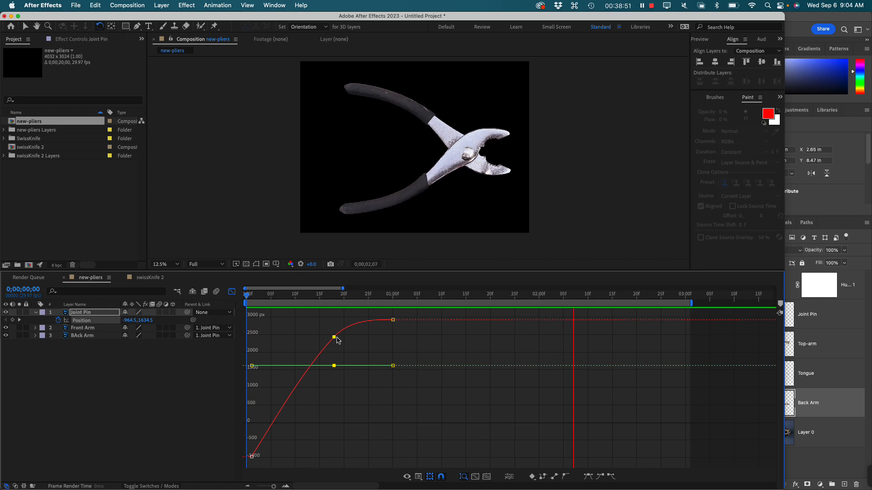
Move the Joint Pin's middle Position keyframe to 0;00;00;15 at about 2200 px, preview the motion, and leave the Graph Editor
left_click_drag(335, 339, 321, 349)
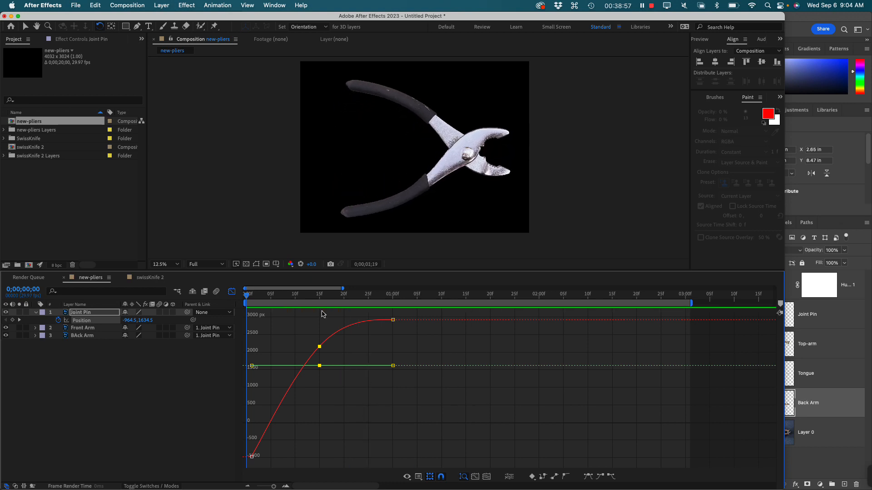
key("space")
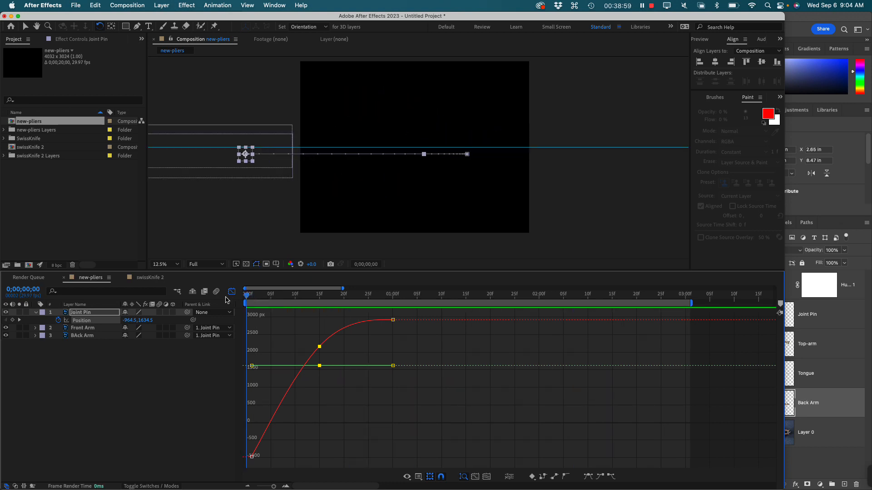
key("space")
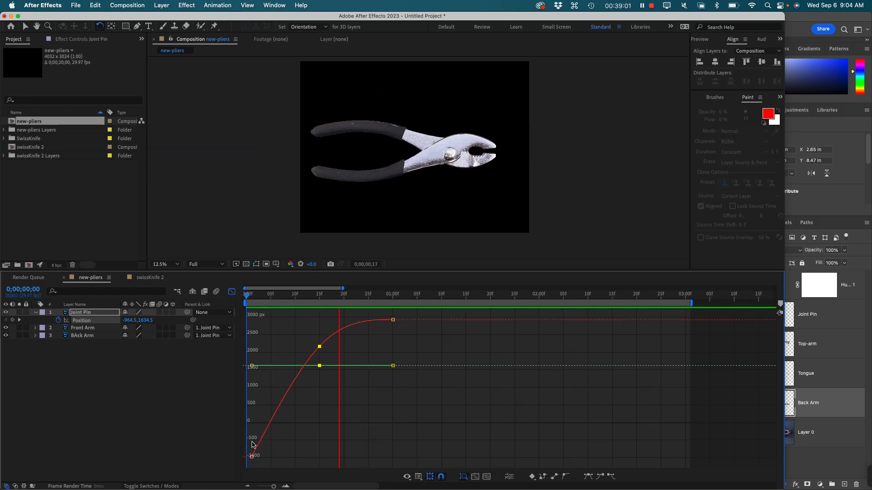
left_click(232, 293)
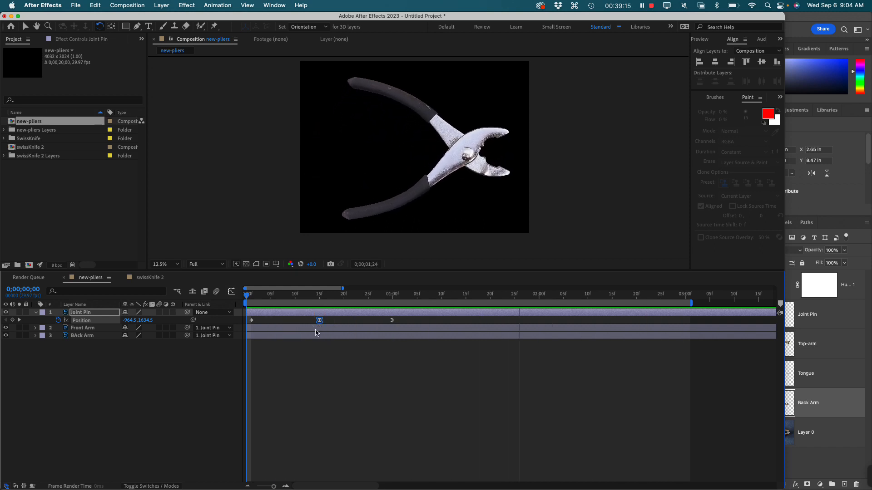
mouse_move(321, 323)
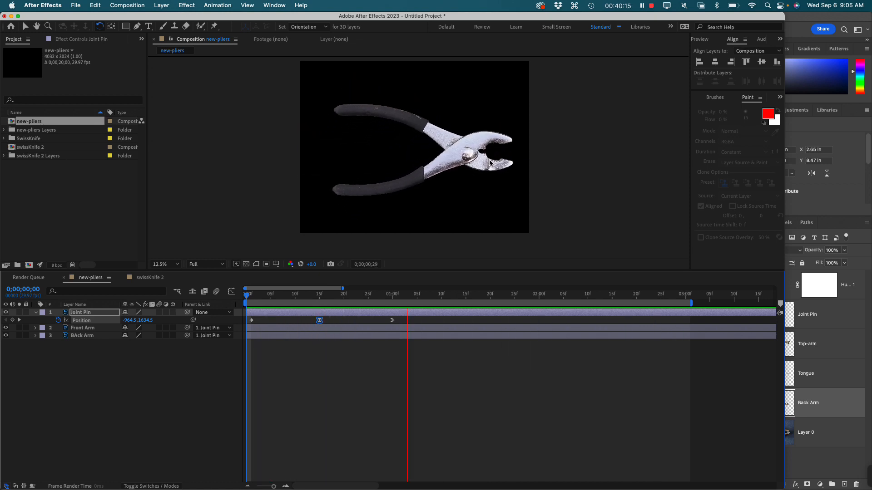
left_click(87, 215)
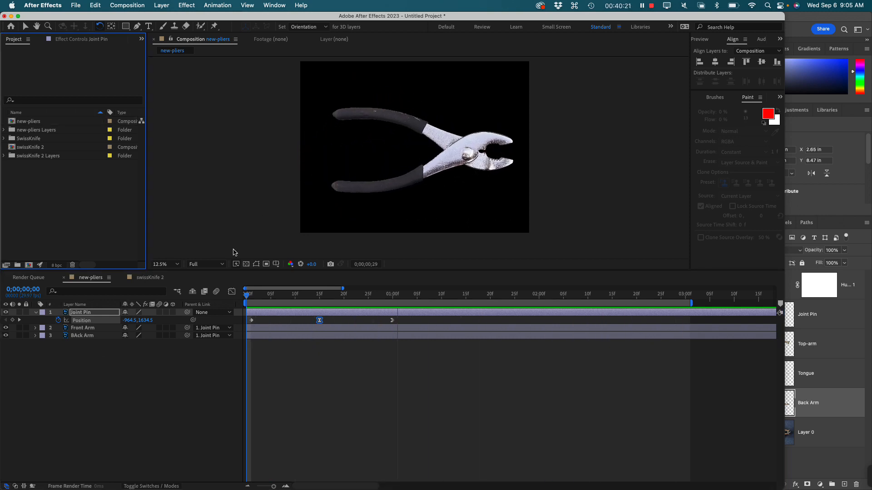
Retime the Joint Pin's three Position keyframes to 0;00;00;00, 0;00;00;10 and 0;00;00;20, and preview the faster entrance
left_click_drag(406, 296, 243, 305)
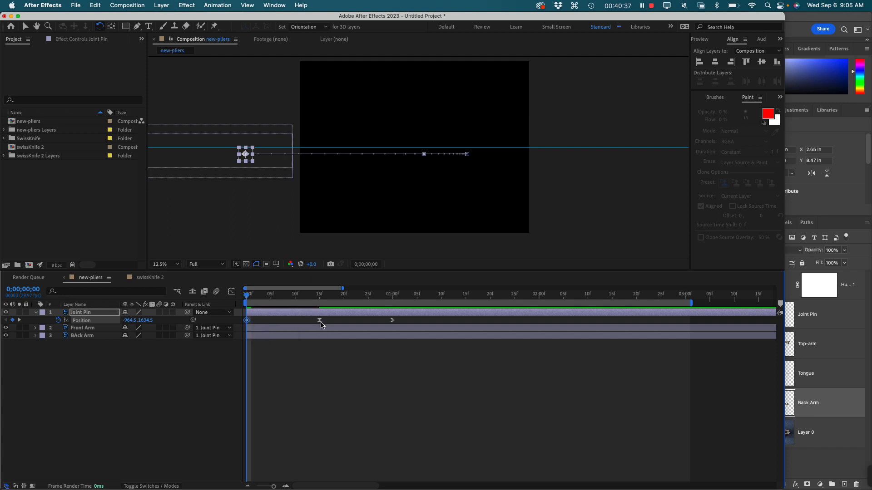
left_click_drag(320, 324, 296, 323)
left_click_drag(395, 324, 347, 322)
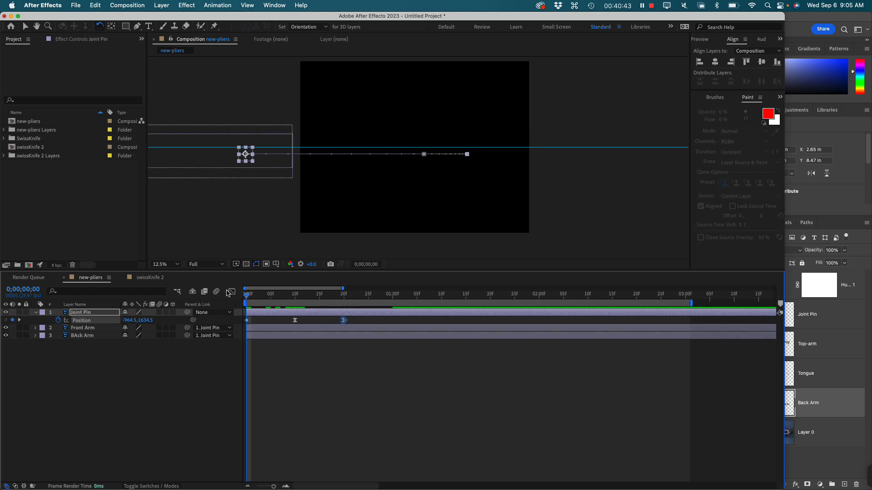
key("space")
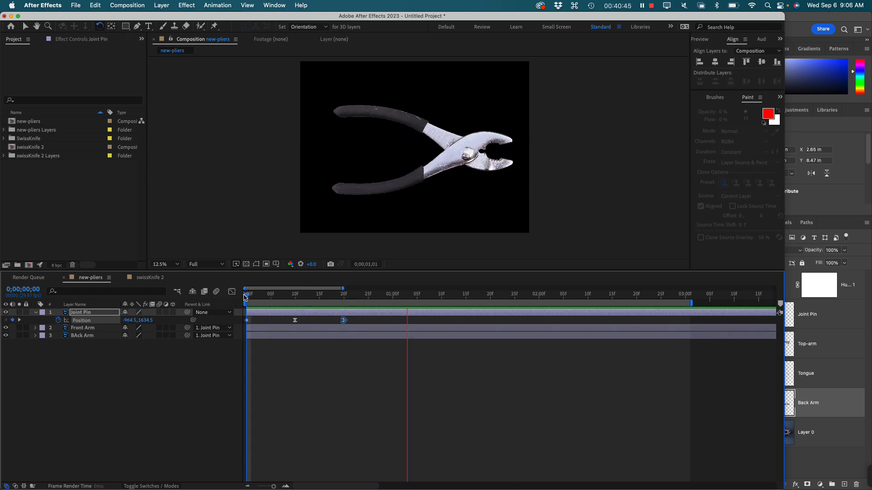
key("space")
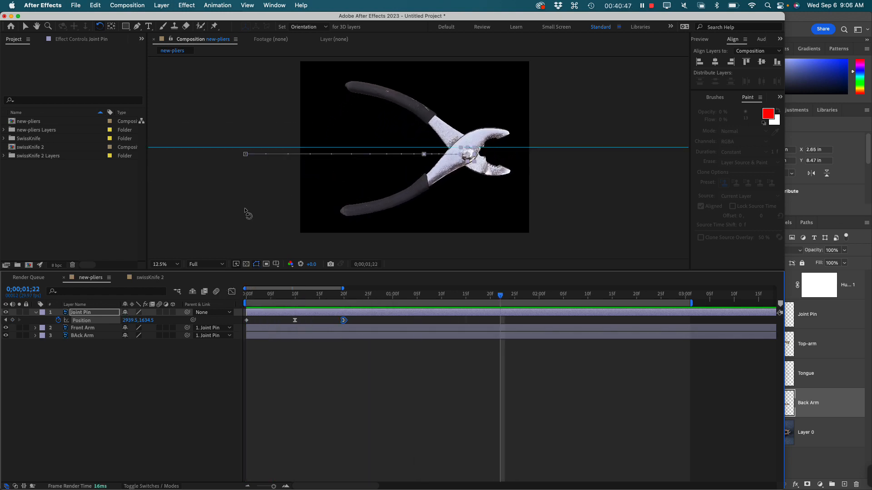
Expand the Front Arm and BAck Arm layers and step through their Rotation keyframes to 0;00;02;00
left_click(35, 335)
left_click(36, 328)
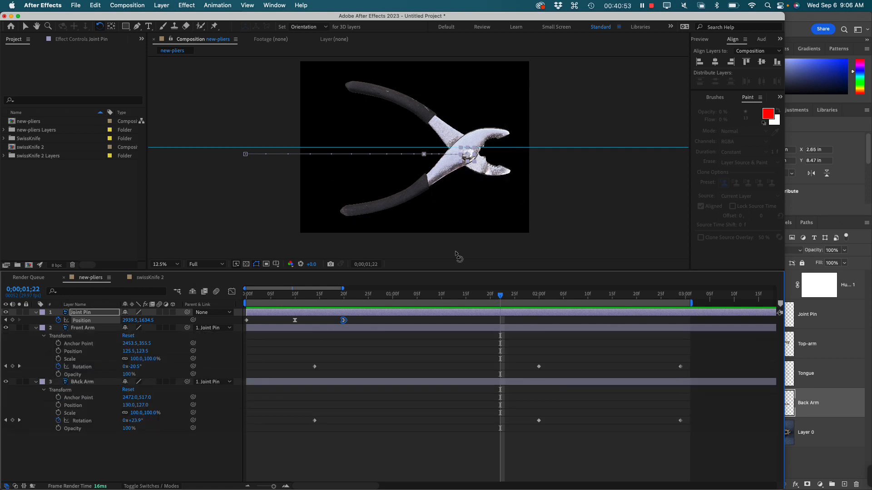
left_click_drag(292, 299, 313, 336)
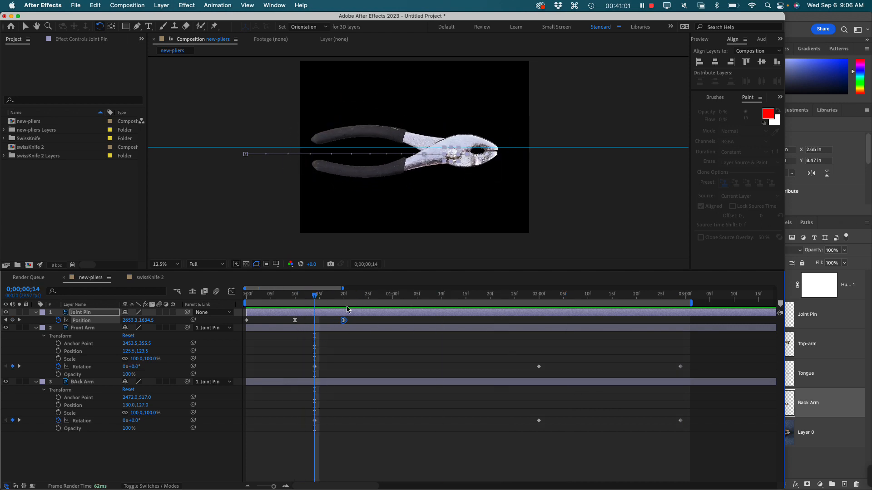
left_click_drag(317, 296, 539, 301)
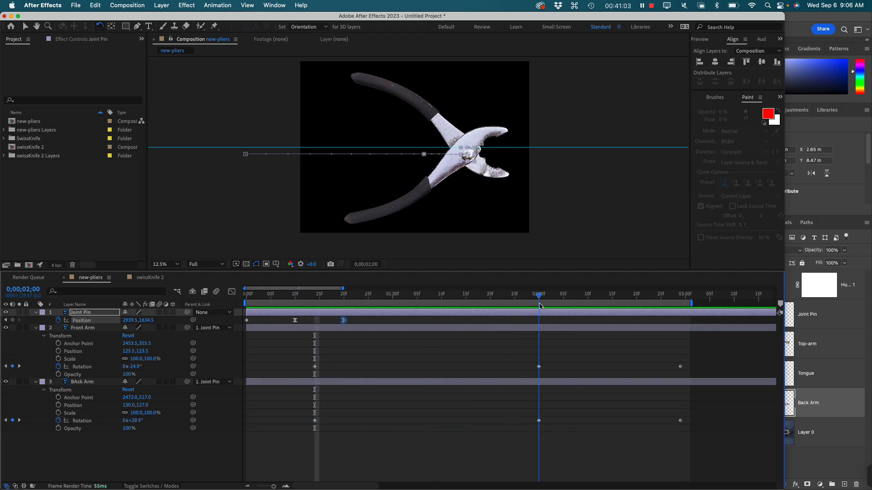
Apply Easy Ease In to the Front Arm and BAck Arm Rotation keyframes at 0;00;02;00 and preview from the first frame
left_click(528, 361)
left_click_drag(528, 361, 555, 375)
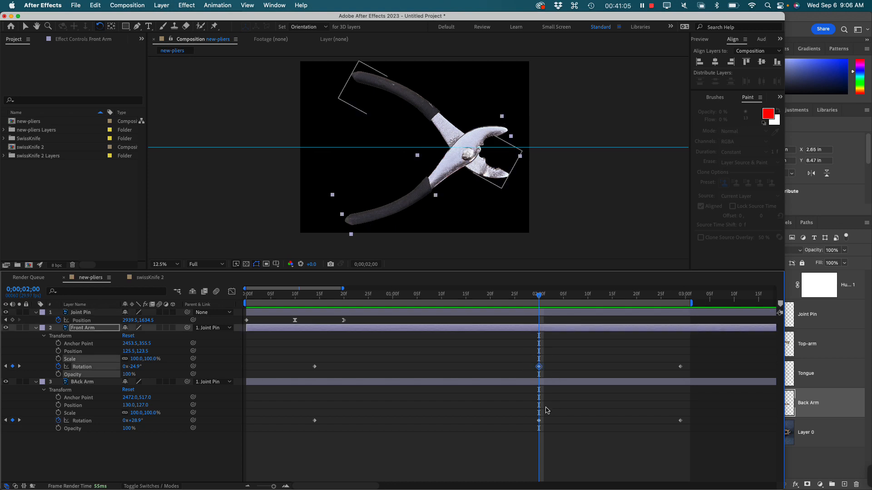
left_click(539, 421, "shift")
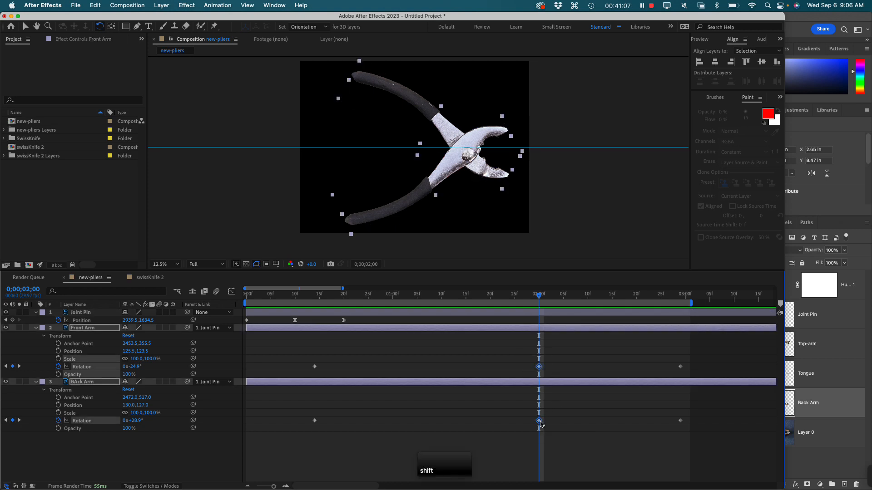
right_click(539, 367)
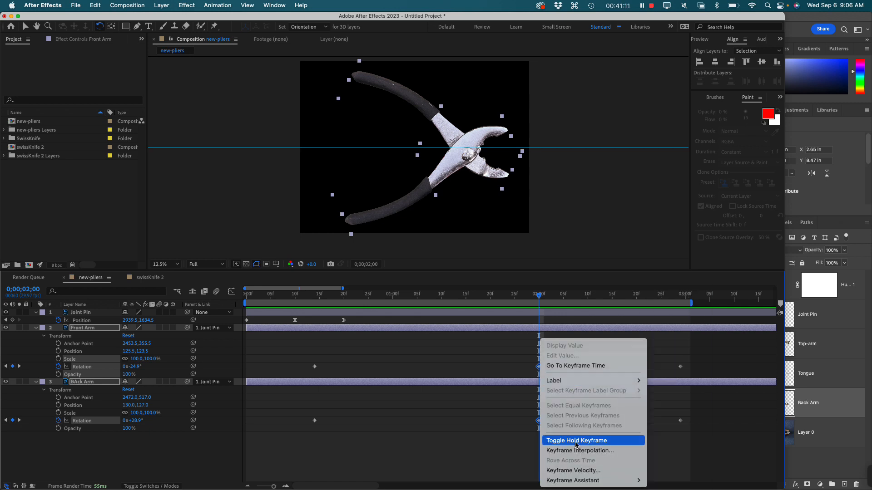
mouse_move(585, 484)
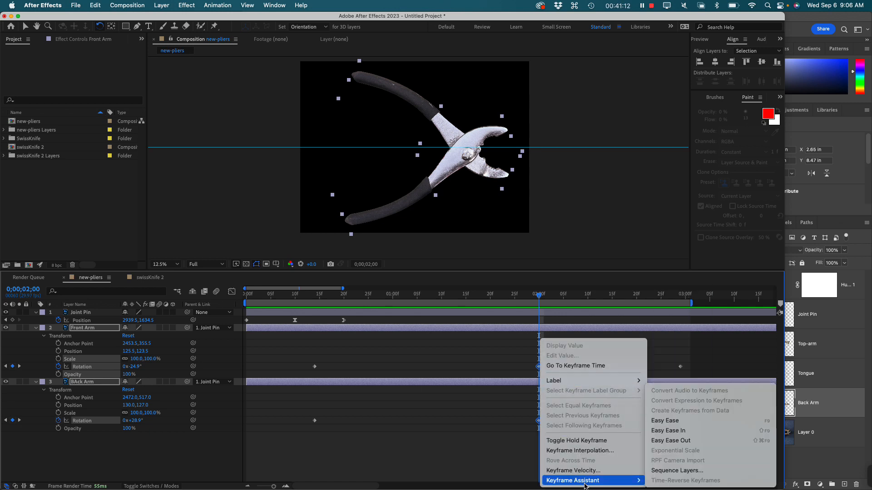
left_click(673, 432)
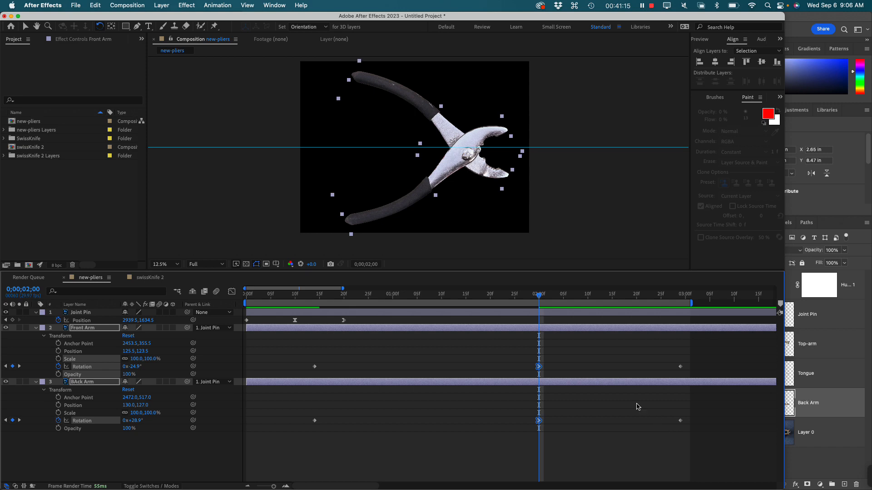
left_click_drag(538, 299, 245, 298)
key("space")
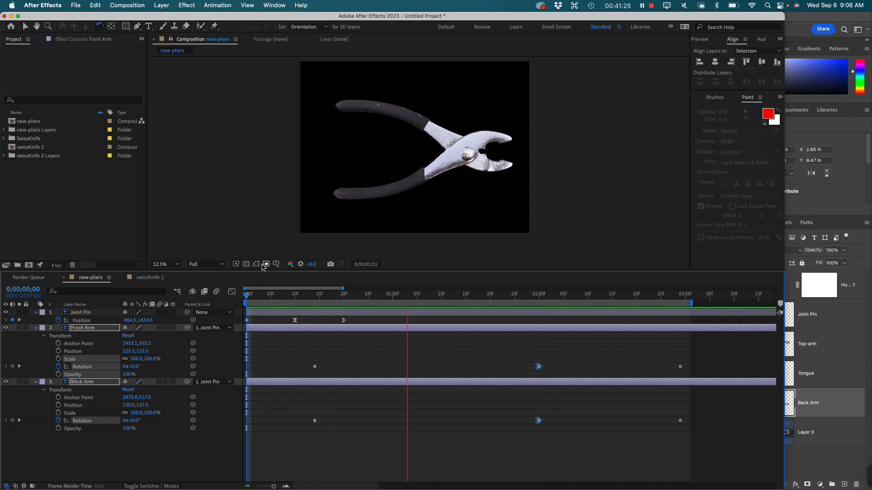
key("space")
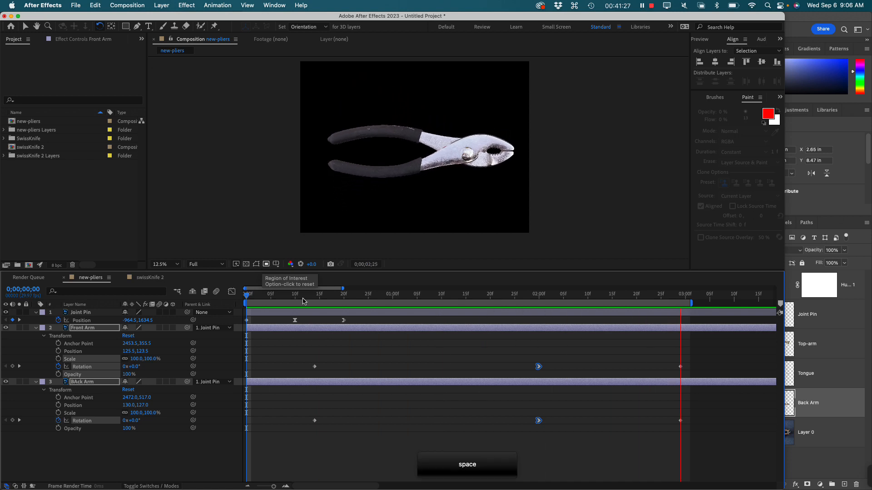
Move the eased Rotation keyframes of both arm layers to 0;00;01;25
key("shift")
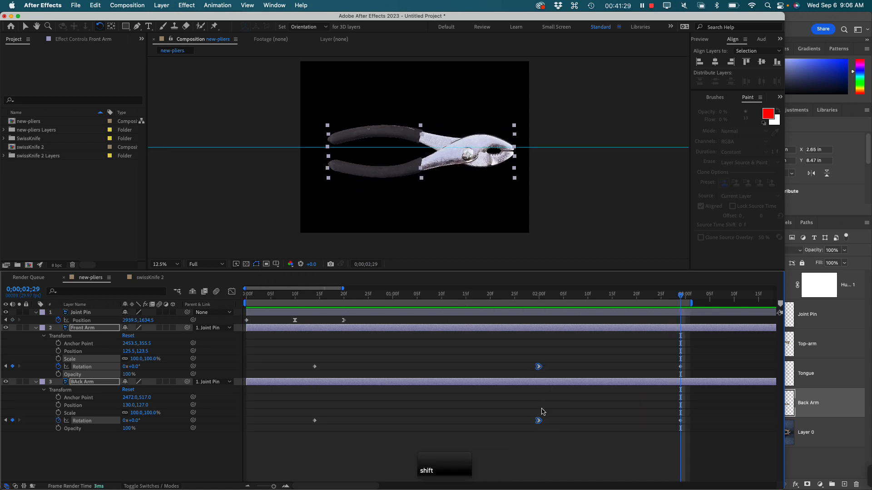
left_click(563, 424)
left_click(539, 421)
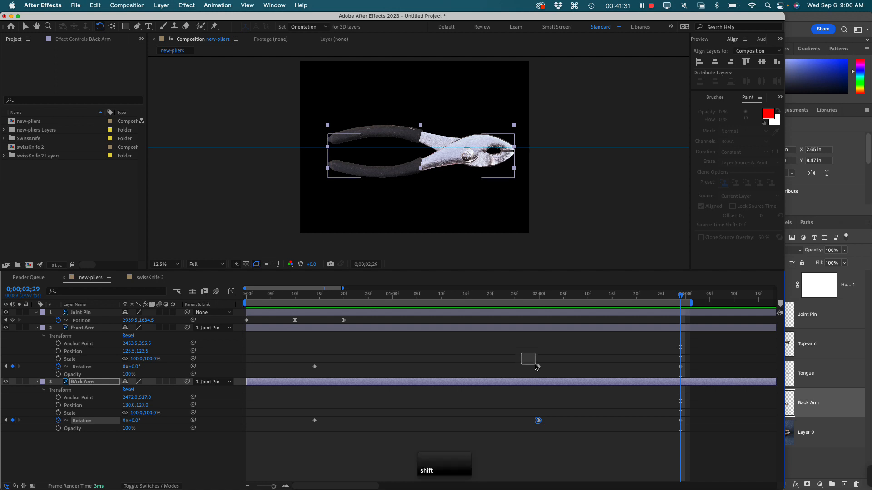
left_click(538, 366, "shift")
left_click_drag(539, 369, 515, 373)
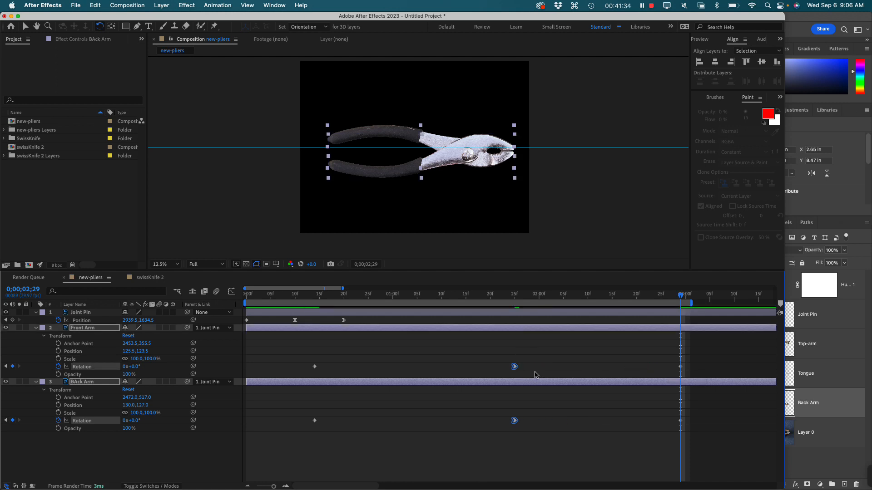
Bring both arms' last Rotation keyframes to about 0;00;02;02, preview the snap, and tighten them to about 0;00;01;29
left_click(680, 366)
left_click(681, 421, "shift")
left_click_drag(681, 420, 549, 427)
left_click(413, 297)
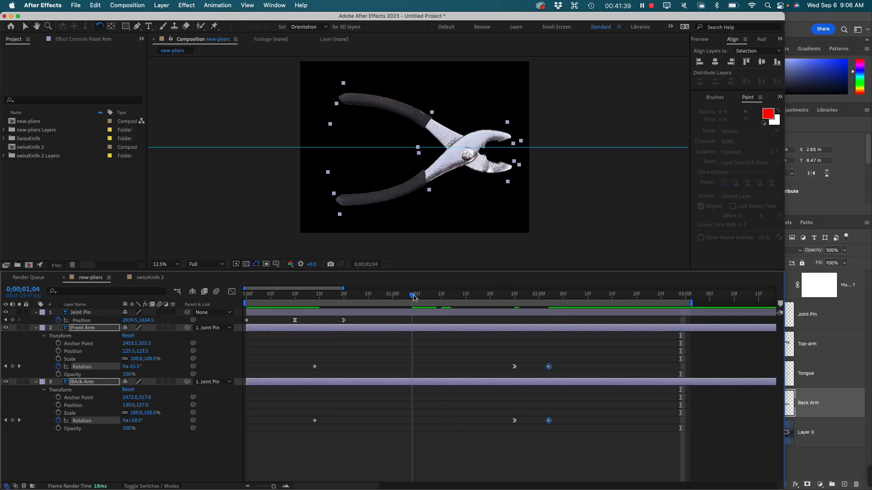
key("space")
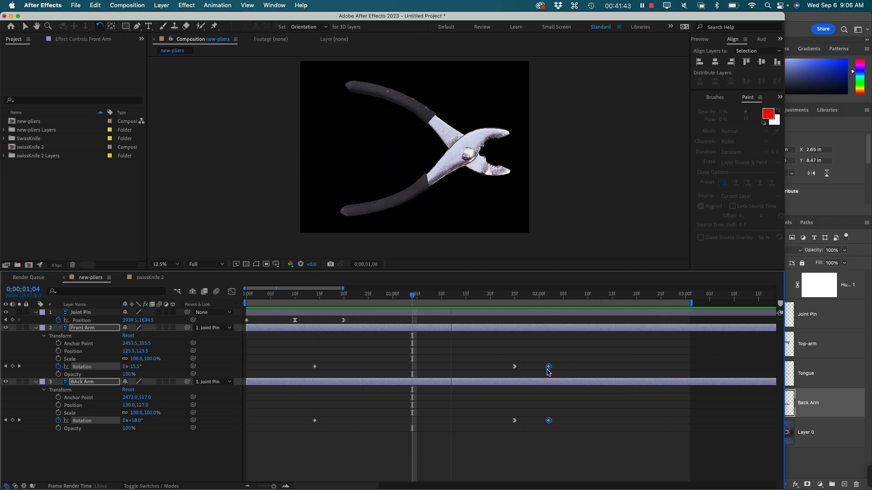
left_click_drag(547, 370, 532, 372)
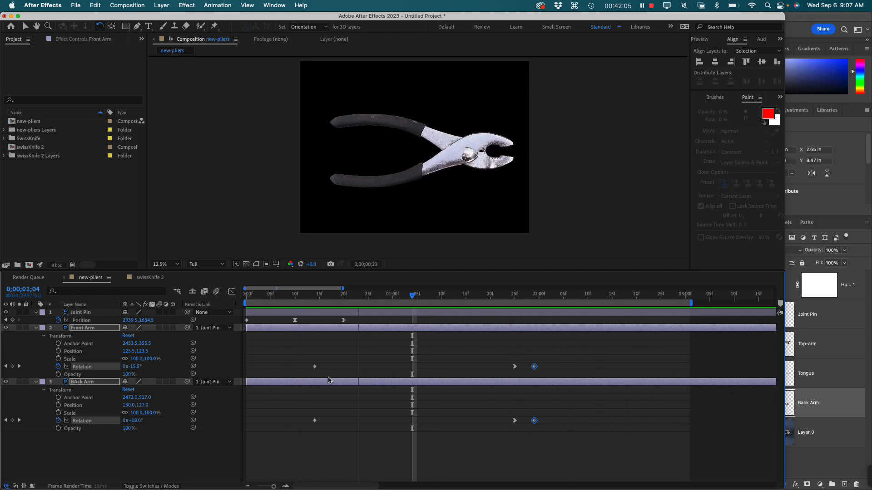
Shift all Rotation keyframes of both arms 10 frames earlier, preview the animation, and return to the first frame with nothing selected
left_click_drag(485, 354, 559, 380)
left_click_drag(292, 359, 564, 383)
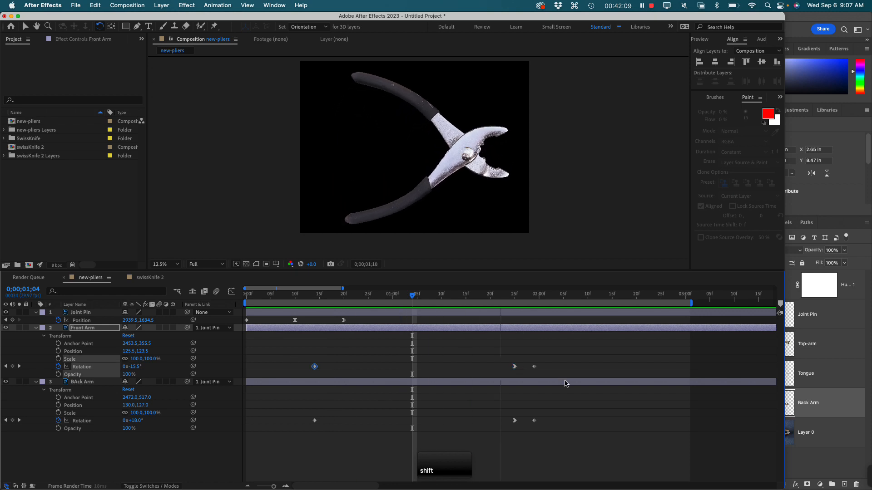
left_click_drag(563, 449, 297, 365)
left_click_drag(535, 368, 494, 372)
key("space")
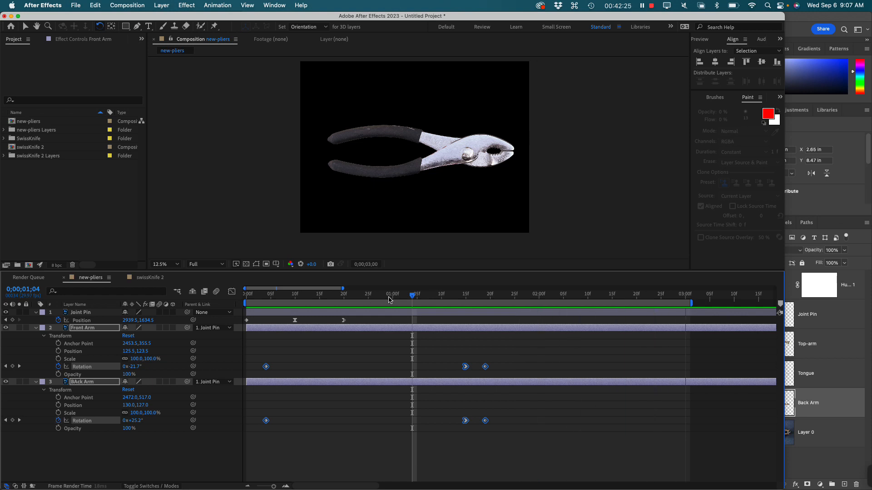
key("space")
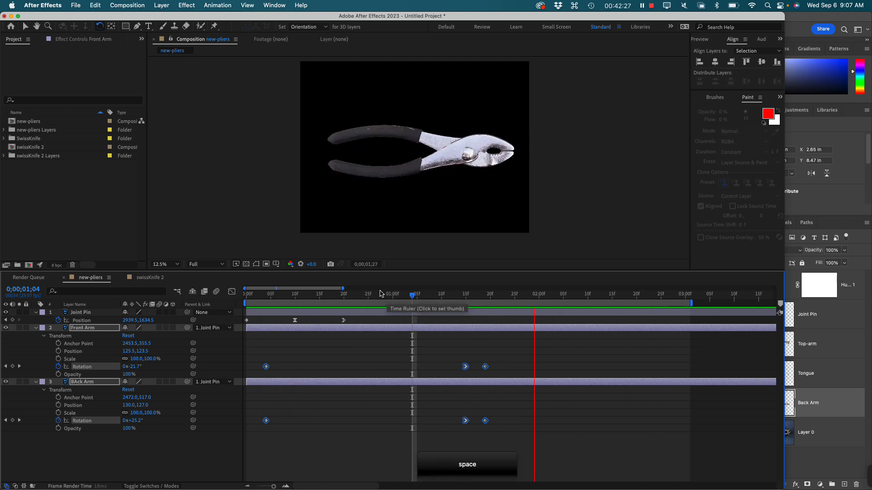
left_click_drag(409, 296, 247, 297)
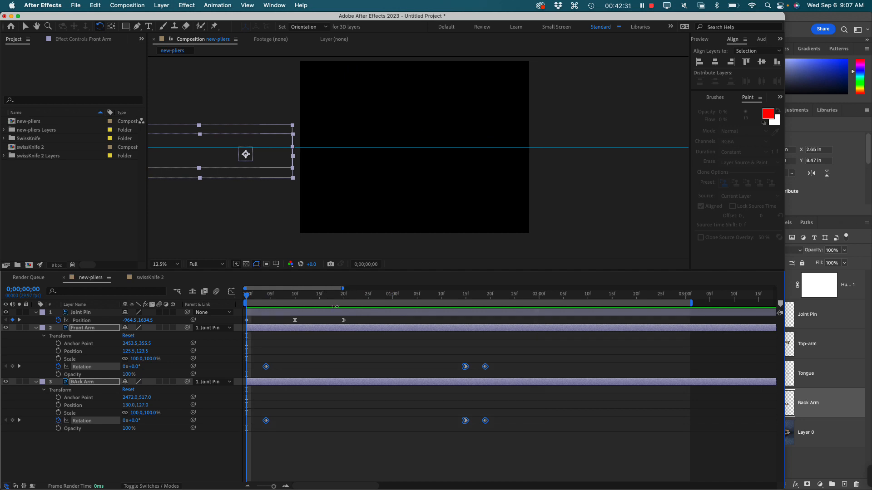
left_click(175, 464)
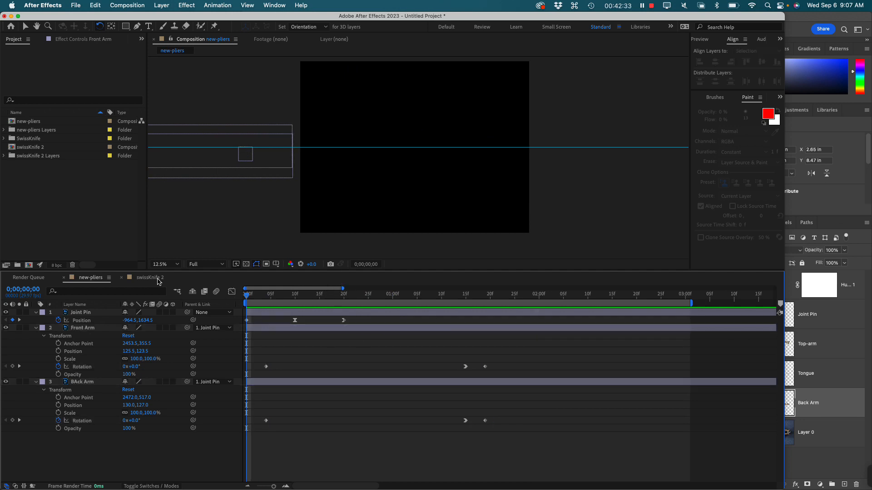
left_click(76, 218)
right_click(38, 189)
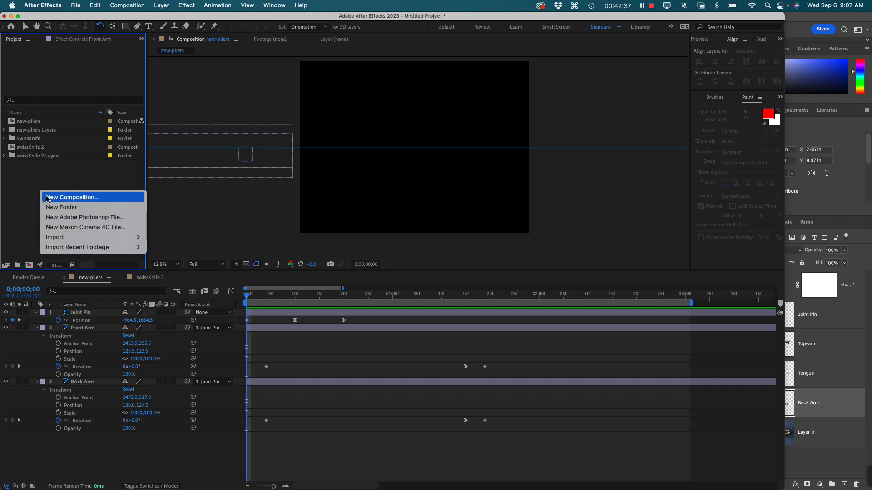
left_click(20, 173)
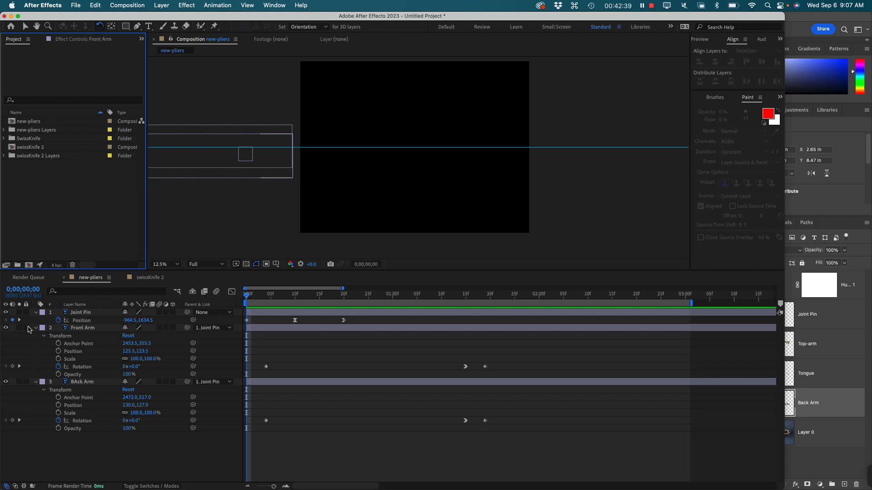
Collapse the properties of the Joint Pin, Front Arm and BAck Arm layers
left_click(38, 329)
left_click(36, 313)
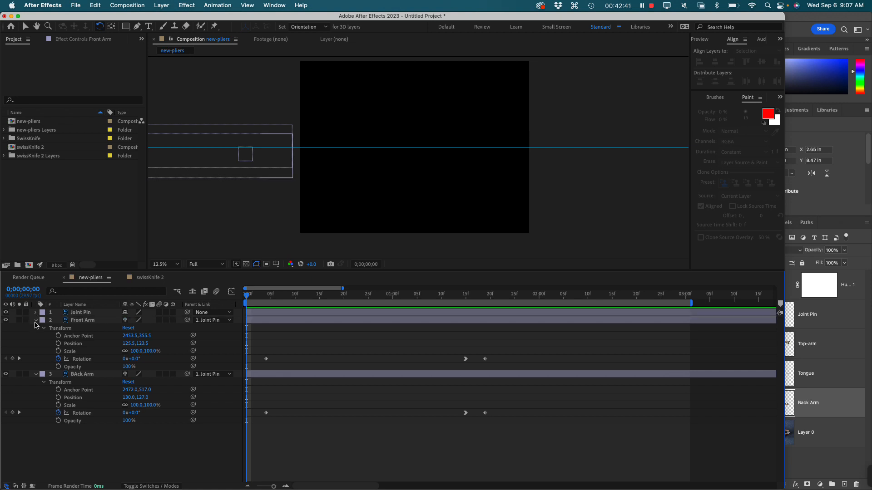
left_click(36, 320)
left_click(36, 328)
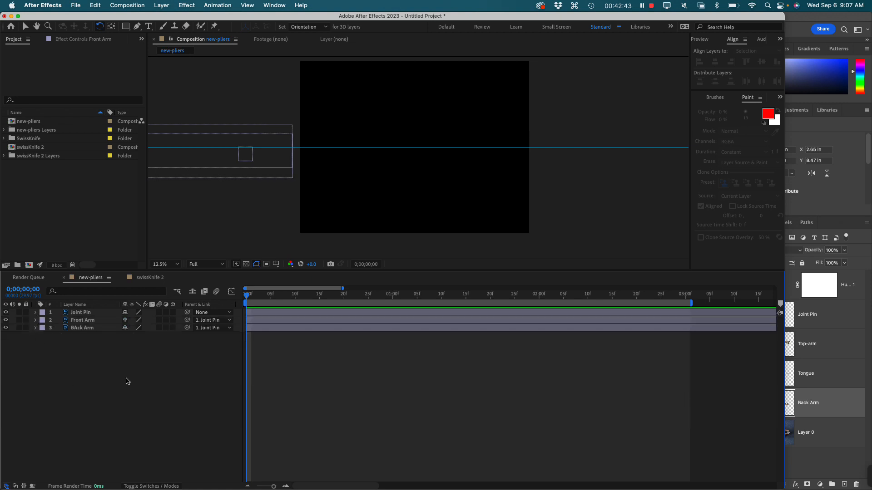
left_click_drag(127, 382, 49, 308)
key("super+c")
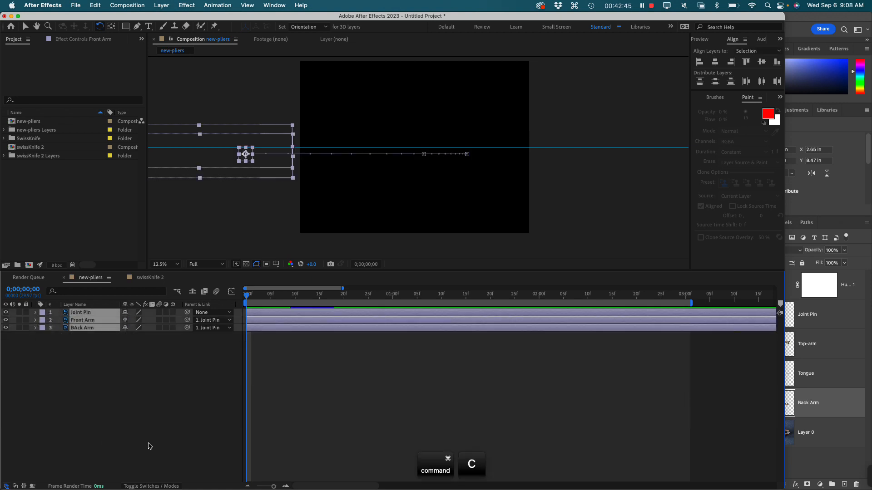
left_click(48, 200)
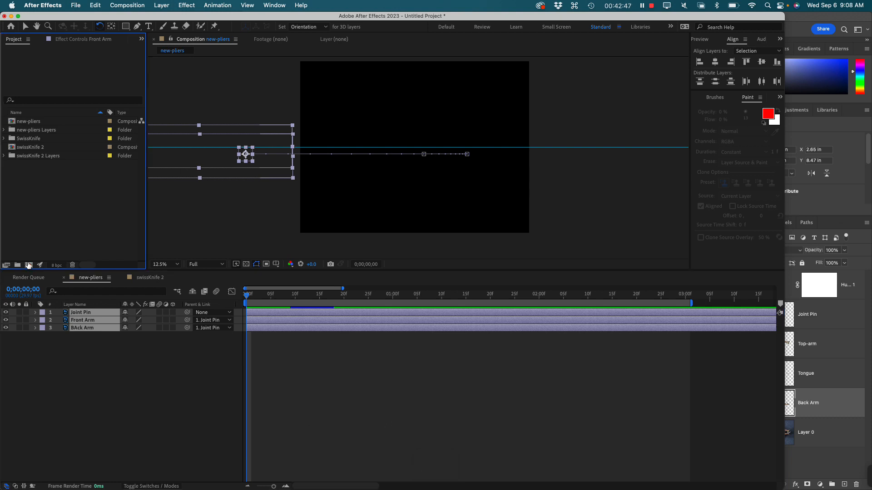
left_click(28, 264)
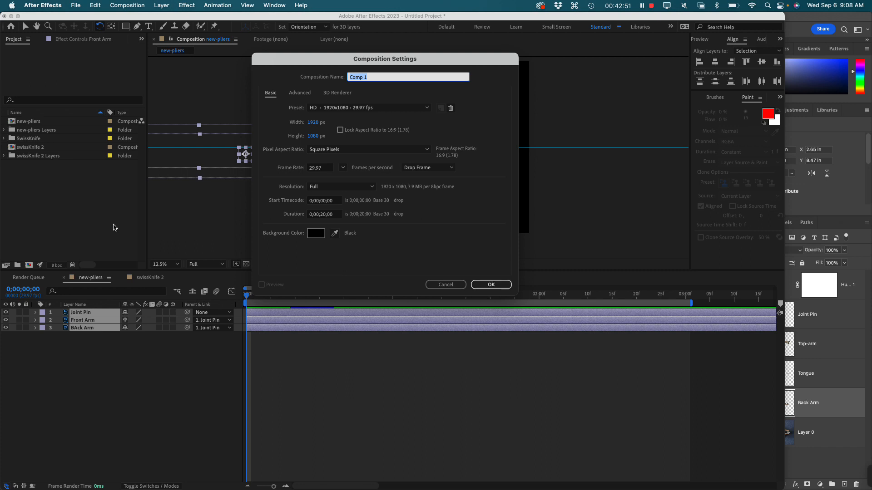
left_click(441, 285)
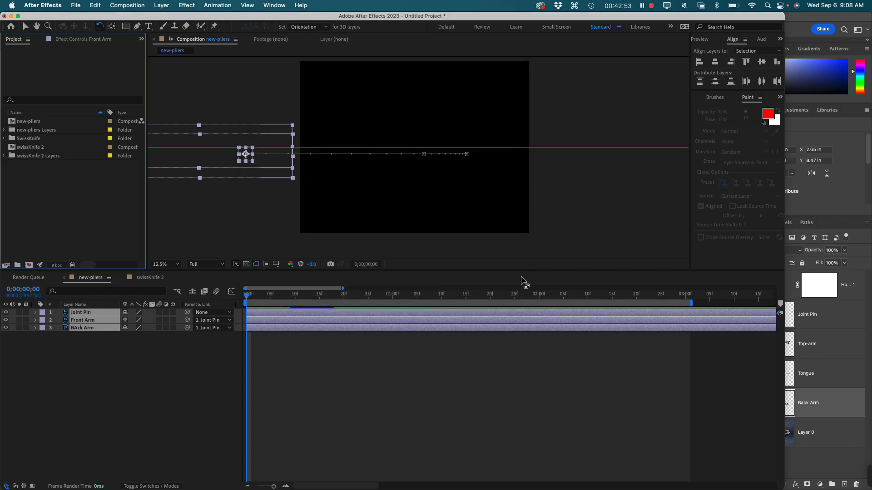
left_click(96, 367)
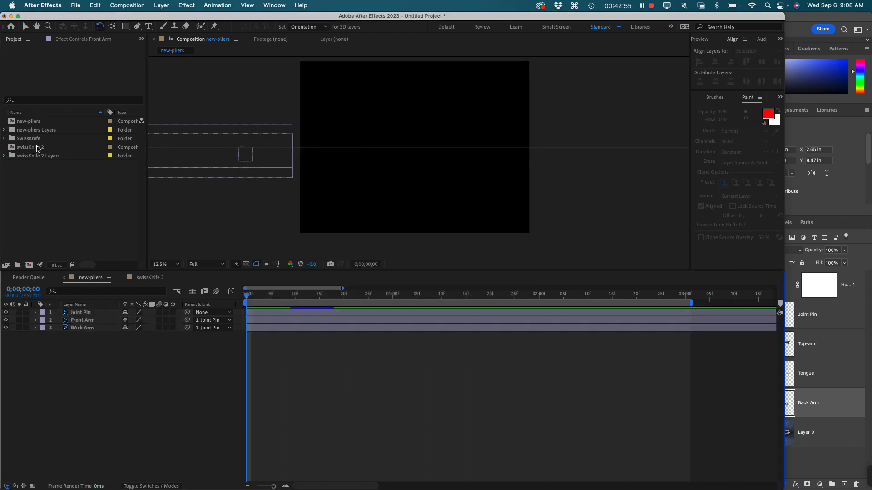
Examine the dimensions, frame rate and duration in the new-pliers composition settings, leaving them as they are
left_click(14, 122)
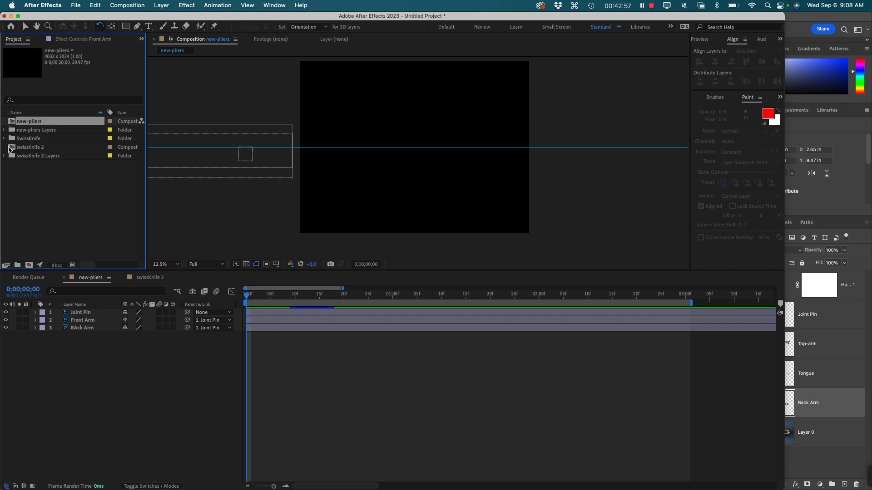
right_click(11, 123)
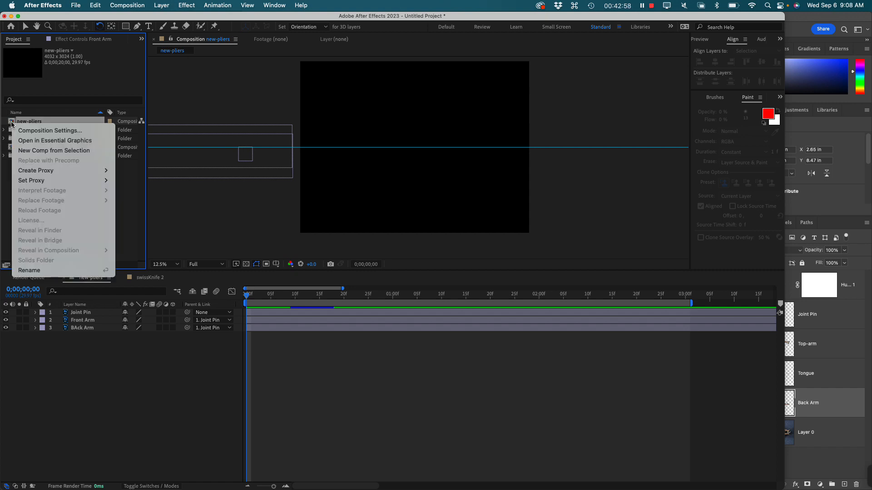
left_click(46, 132)
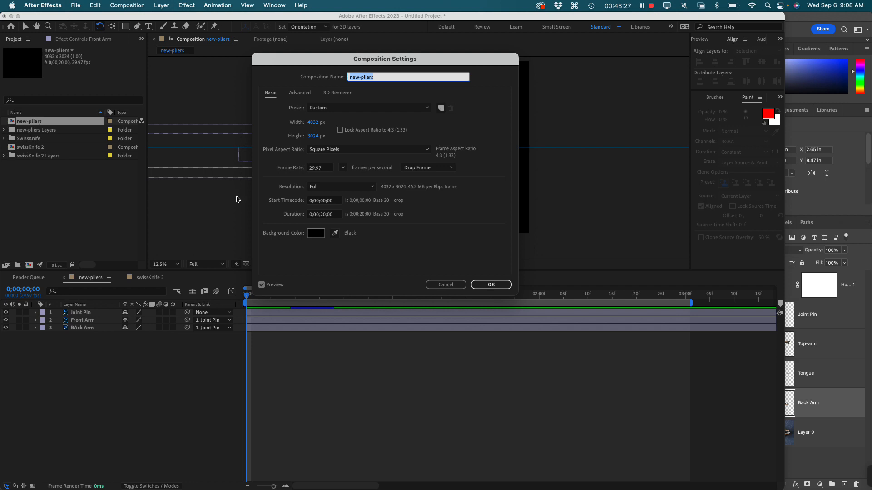
left_click_drag(390, 63, 396, 21)
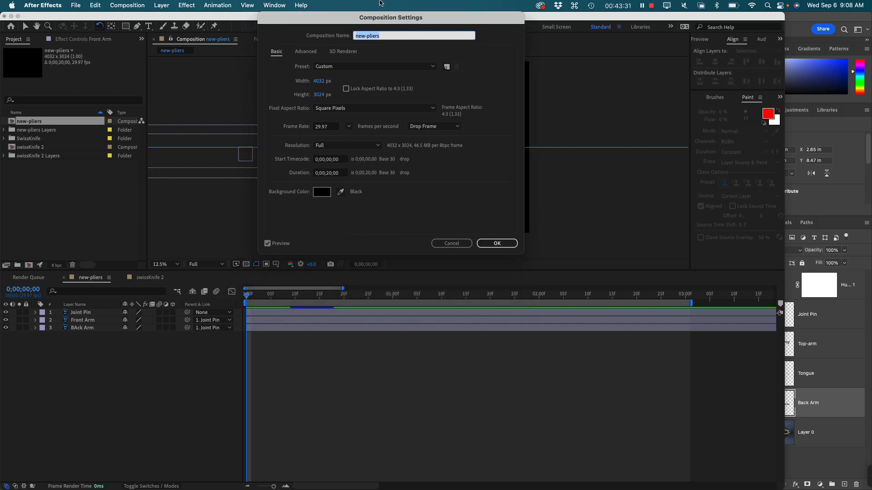
left_click_drag(364, 19, 336, 94)
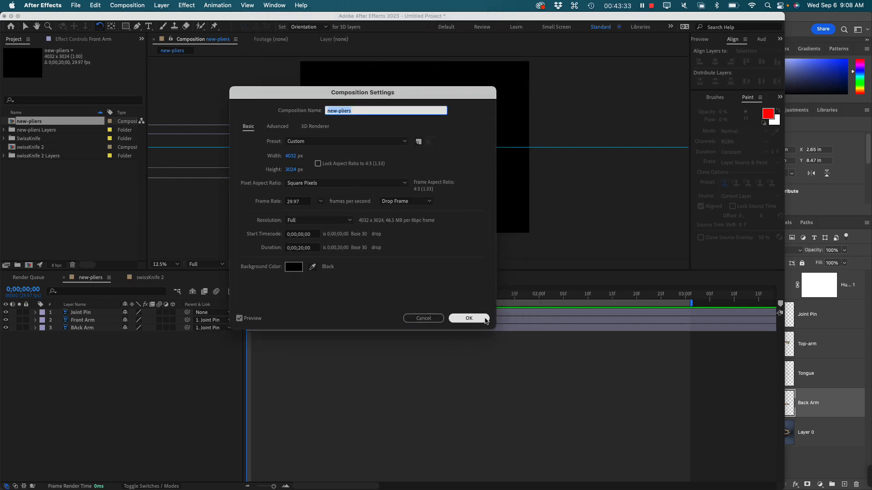
left_click(420, 318)
left_click(26, 189)
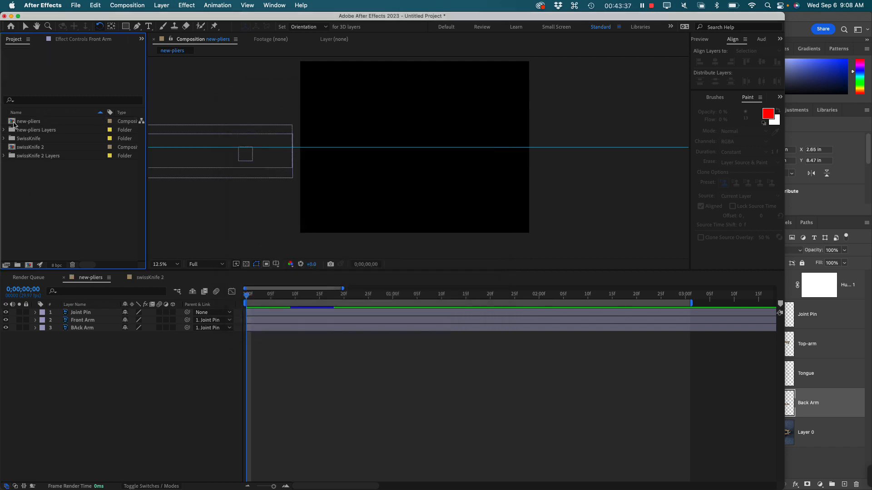
Duplicate the new-pliers composition in the project and open the copy
left_click(14, 123)
key("super+c")
key("super+v")
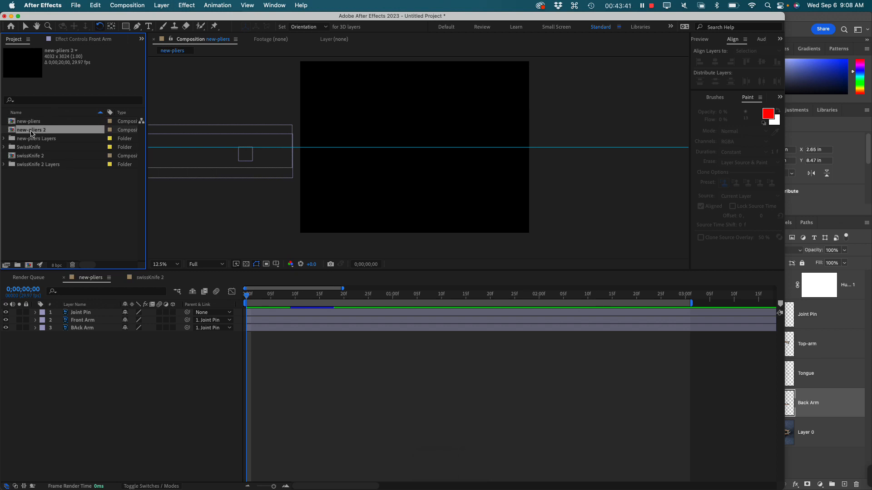
double_click(14, 132)
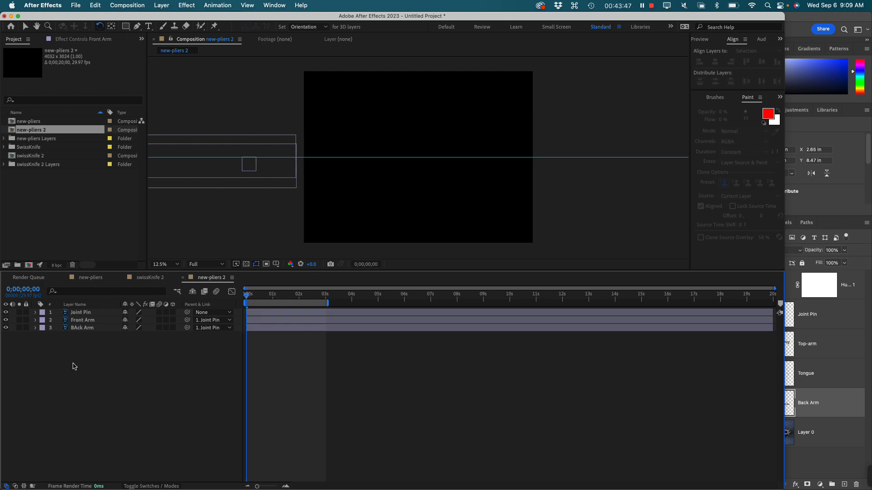
Remove all Position keyframes from the Joint Pin and all Rotation keyframes from the Front Arm and BAck Arm layers
left_click(36, 328)
left_click(36, 320)
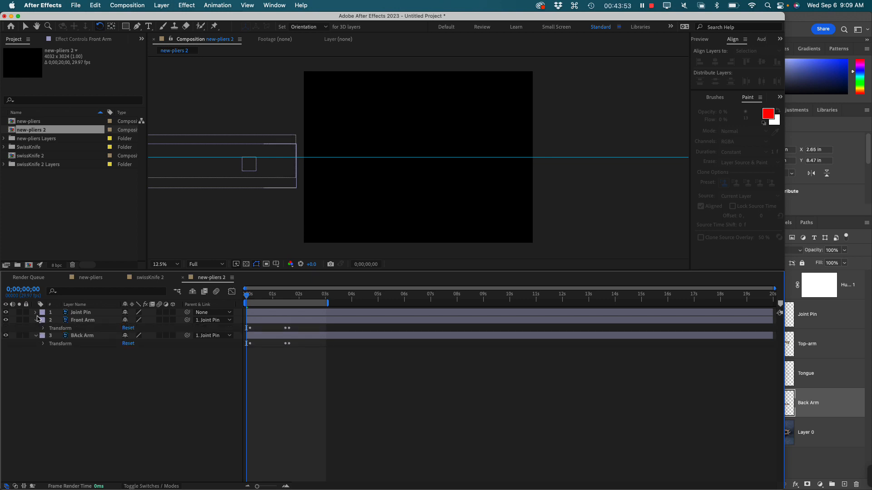
left_click(36, 312)
left_click(43, 321)
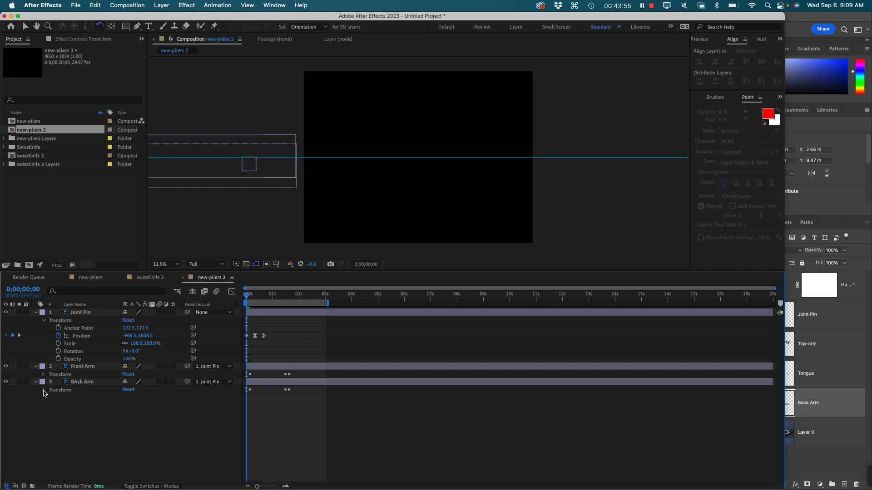
left_click(44, 375)
left_click(59, 336)
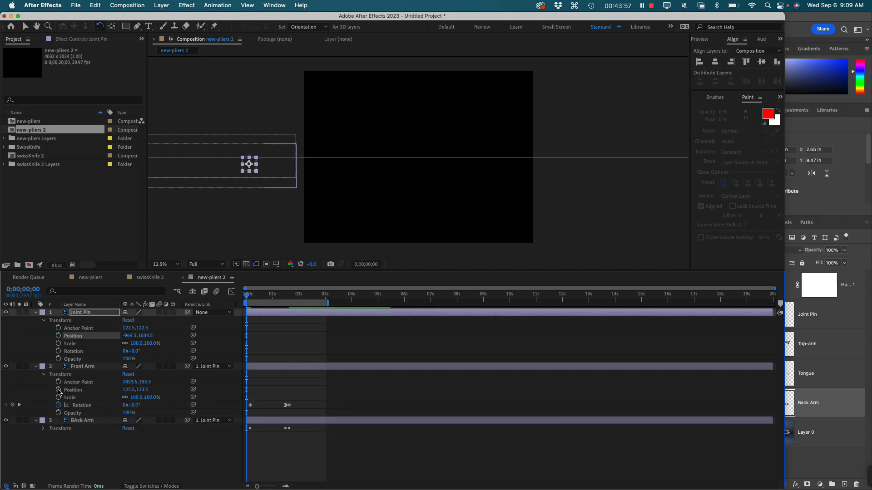
left_click(58, 405)
left_click(45, 429)
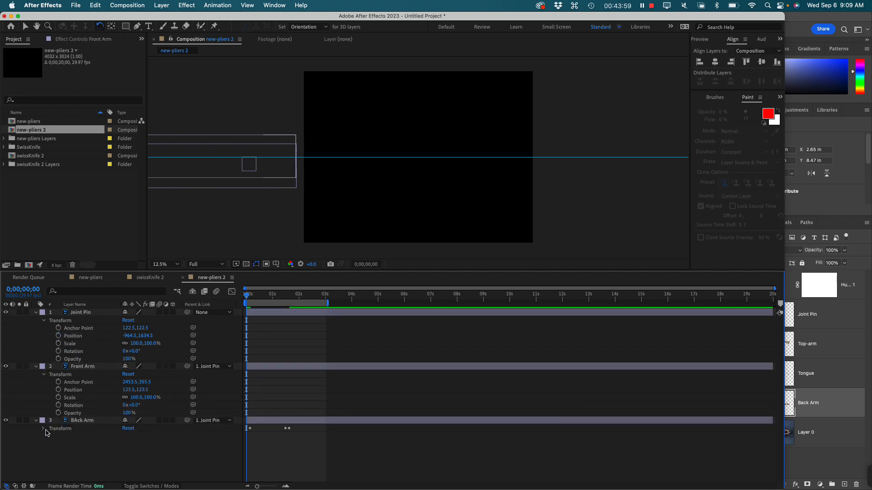
left_click(44, 429)
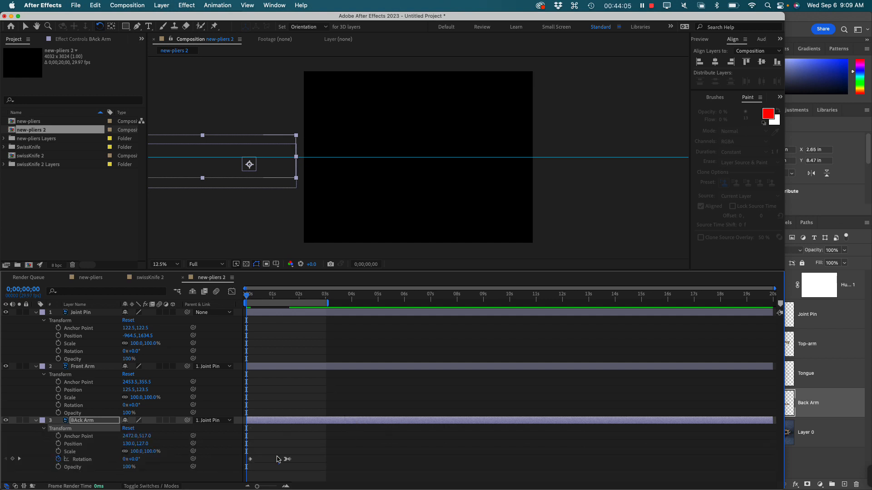
left_click(58, 460)
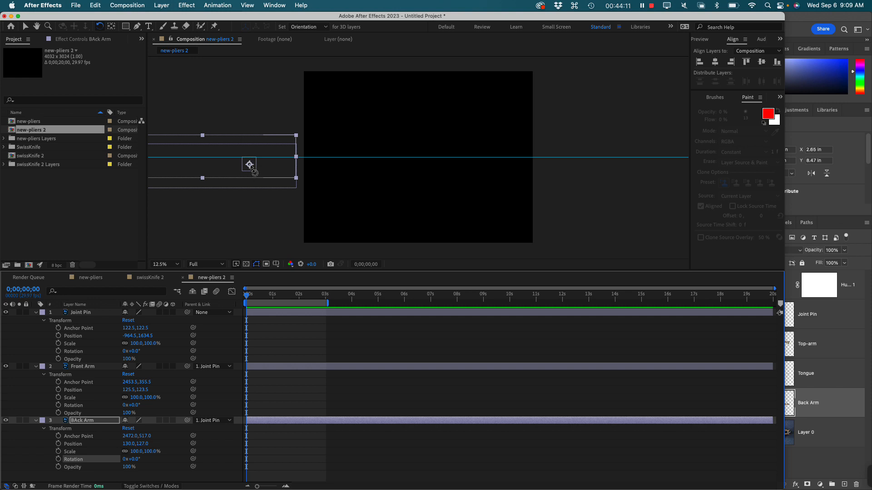
Move the Joint Pin with its attached arms from outside the frame into the composition, to a Position of about 2772, 1635
left_click_drag(249, 165, 380, 155)
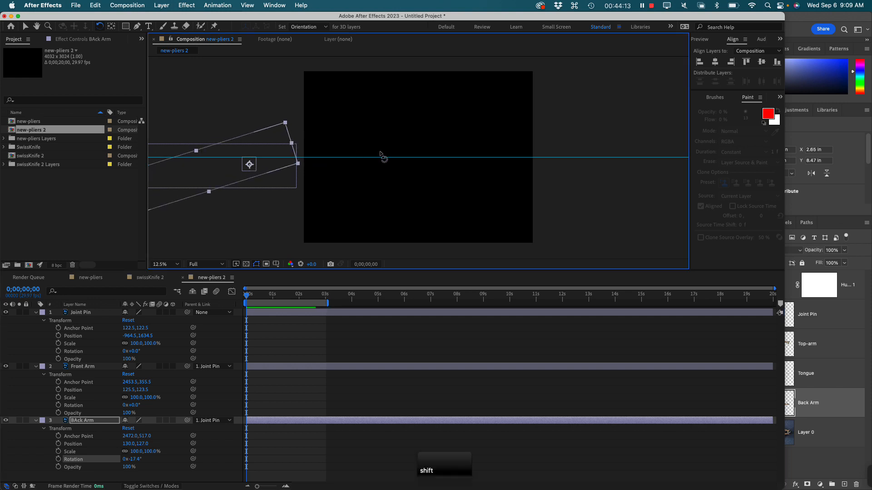
key("super+z")
left_click(26, 27)
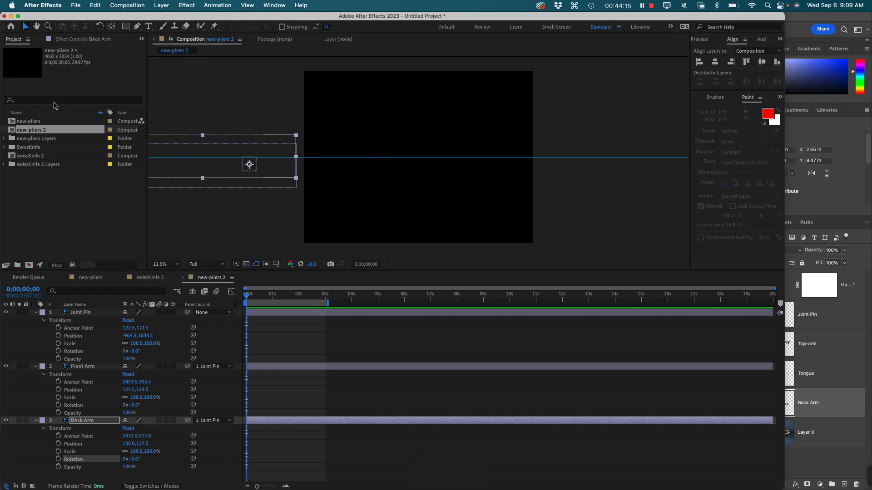
left_click(249, 167)
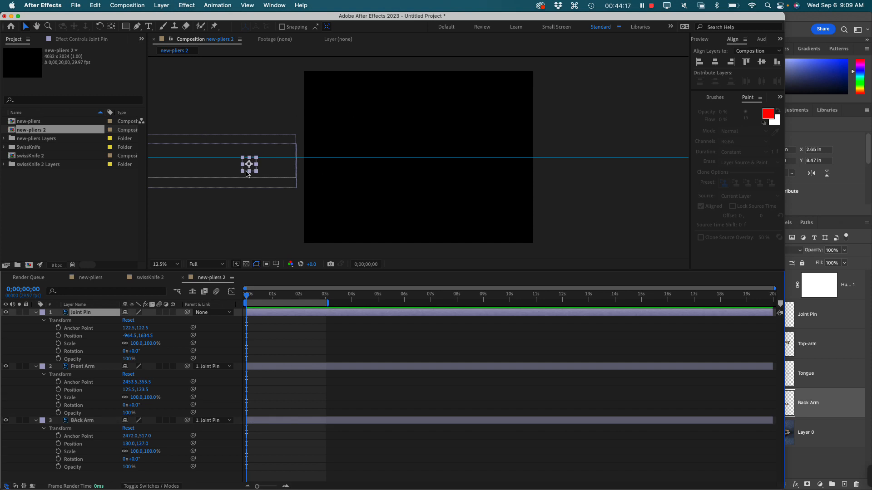
left_click_drag(249, 164, 463, 167)
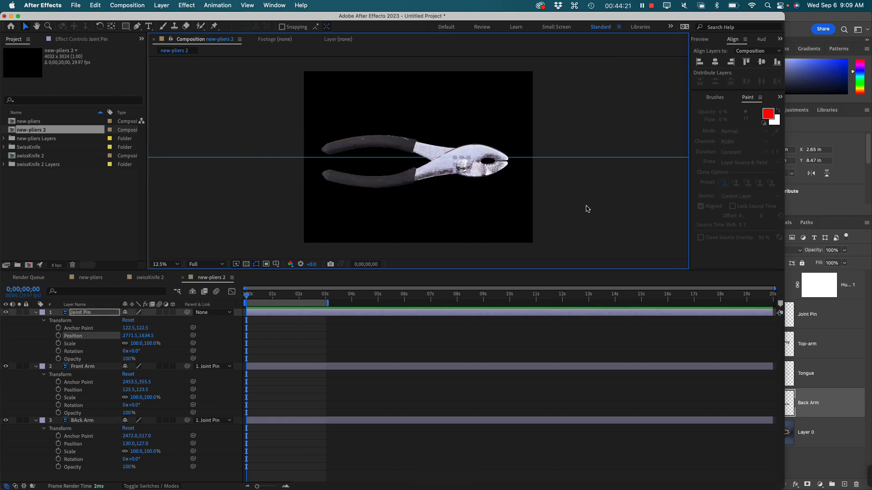
key("super+equal")
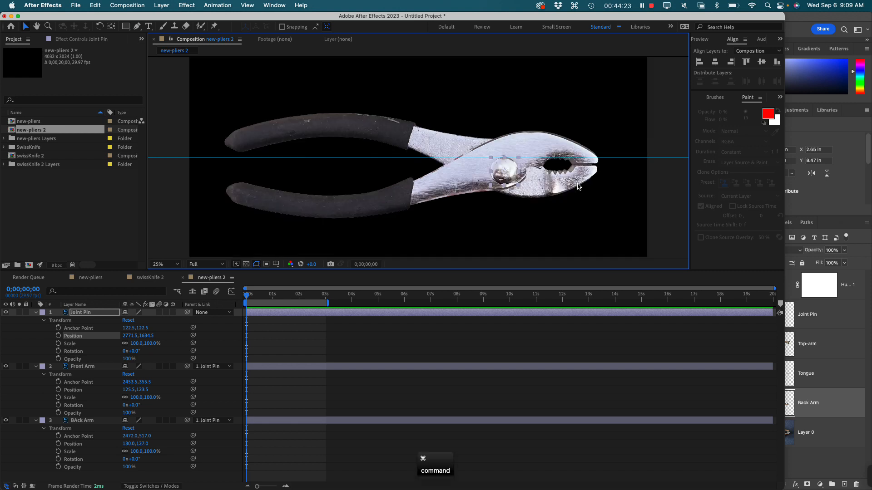
left_click(248, 298)
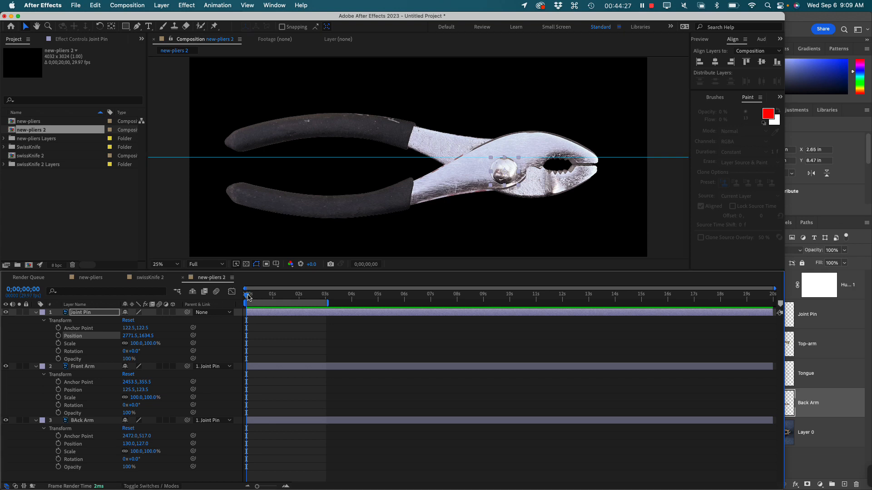
key("super+minus")
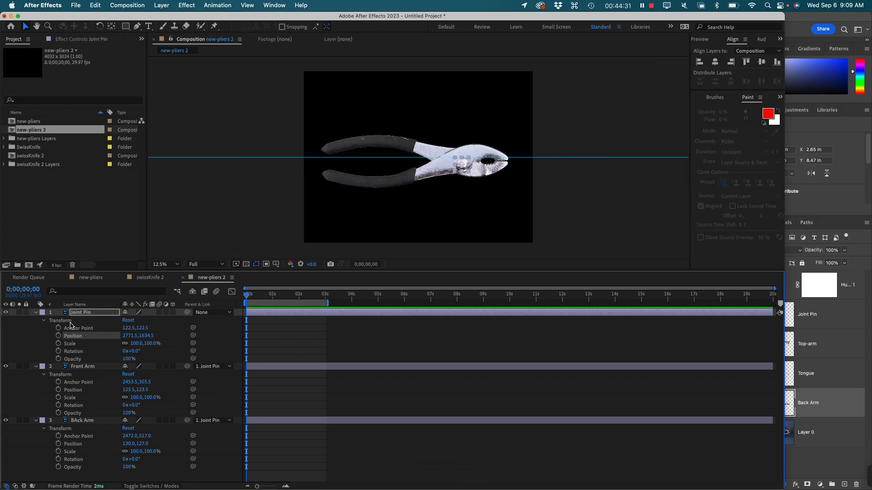
Collapse the properties of all three pliers layers
left_click(39, 320)
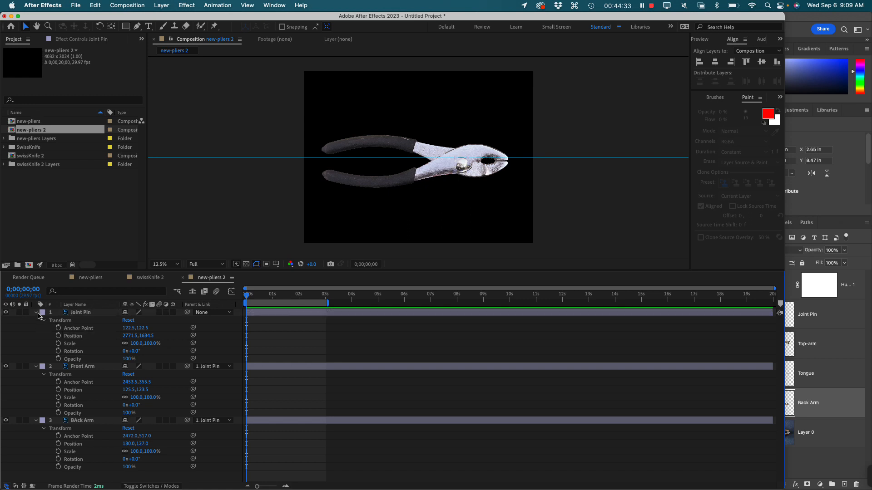
left_click(36, 366)
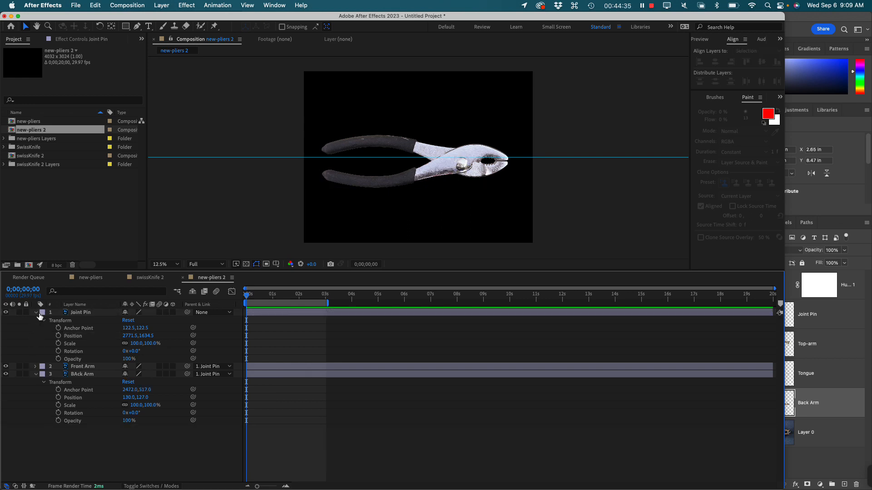
left_click(35, 312)
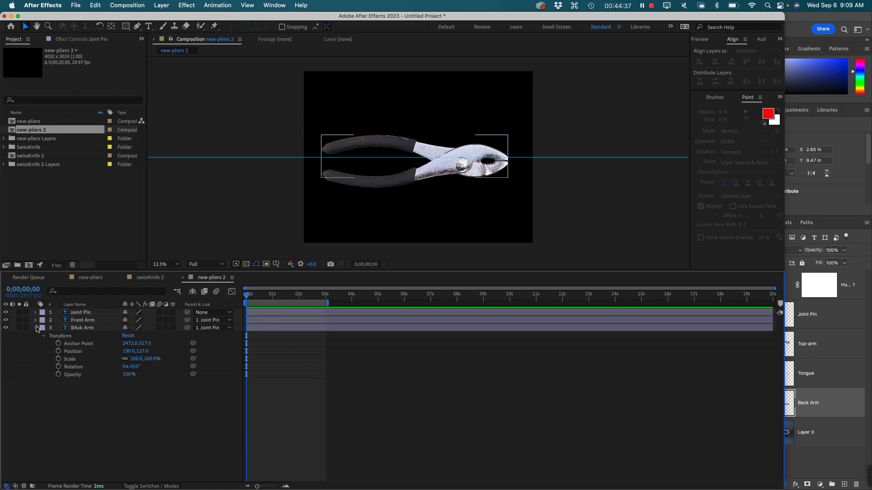
left_click(36, 328)
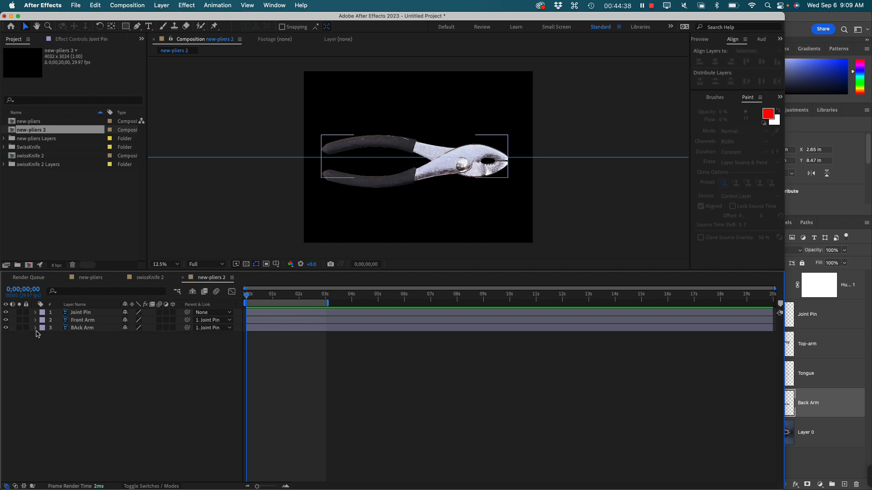
Reveal only the Rotation property of the Front Arm and BAck Arm layers and set a Rotation keyframe on both at 0;00;00;00
left_click(83, 321)
left_click(84, 328, "shift")
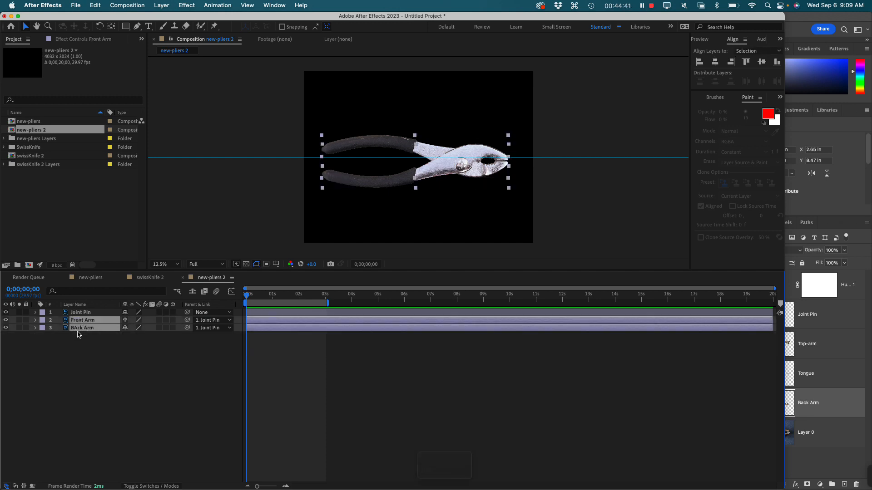
key("r")
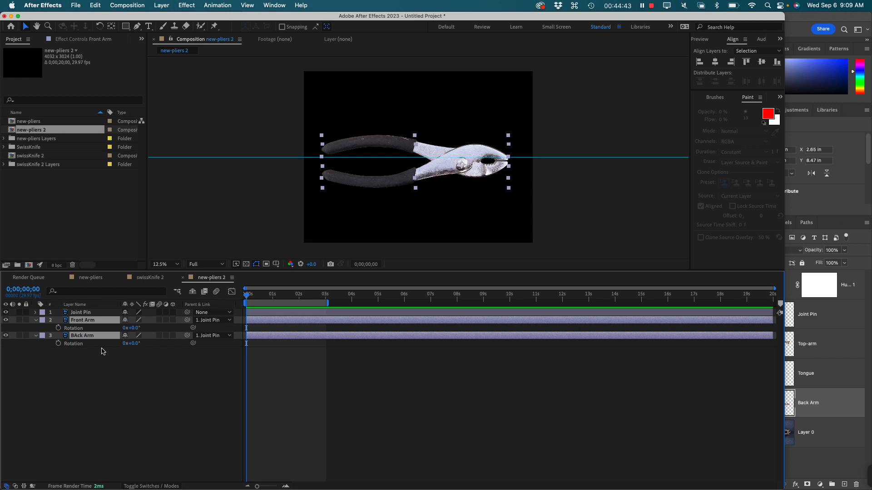
left_click(58, 329)
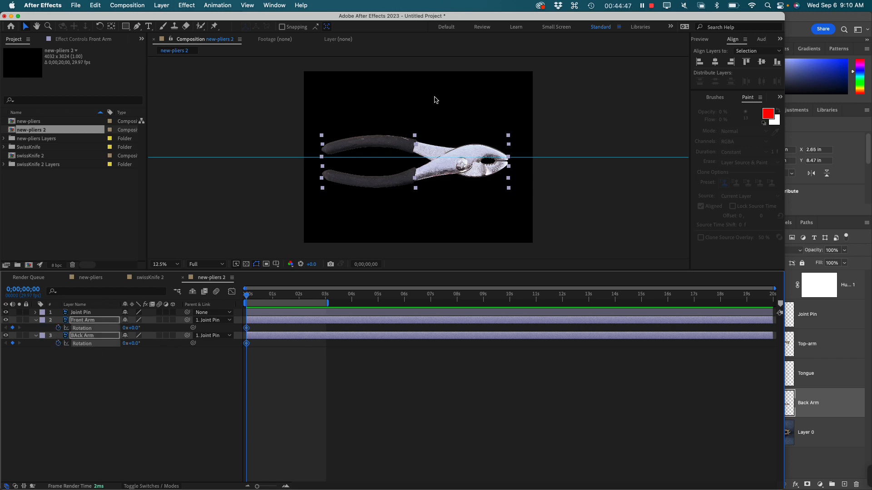
At 0;00;01;02, open the pliers by rotating the Front Arm to about -23.2° and the BAck Arm to about +22.1°
left_click(274, 296)
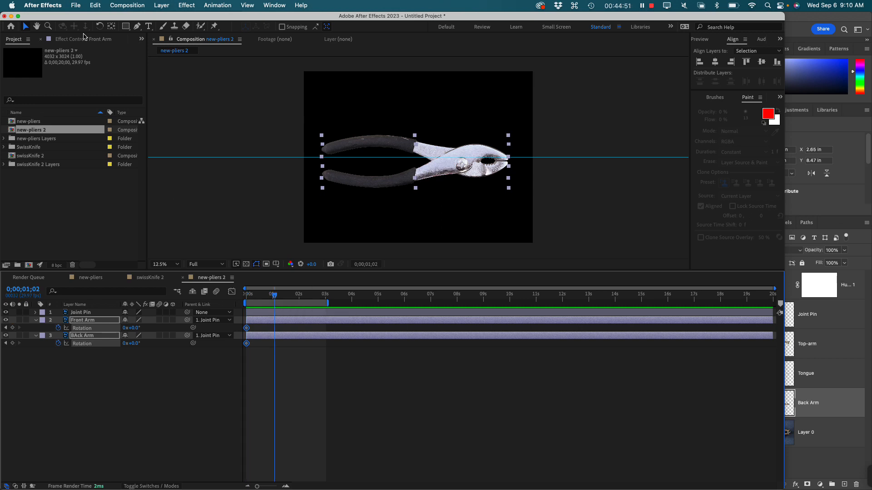
left_click(100, 26)
left_click(338, 208)
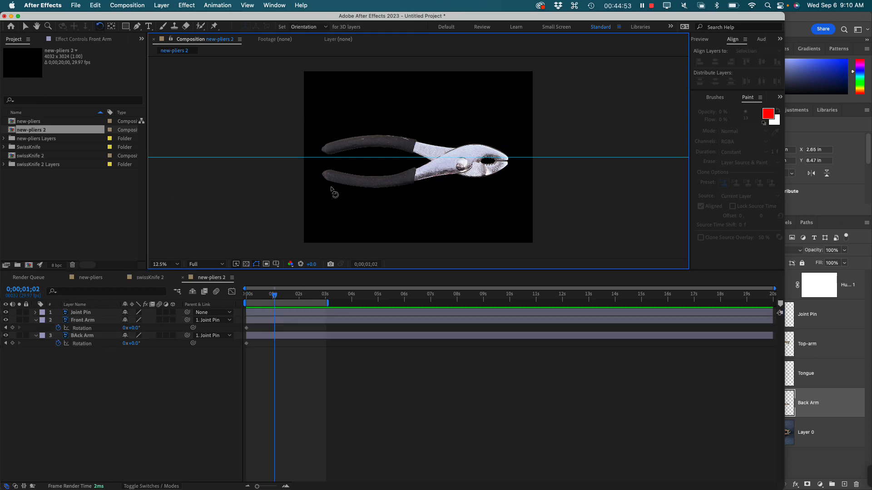
left_click(331, 184)
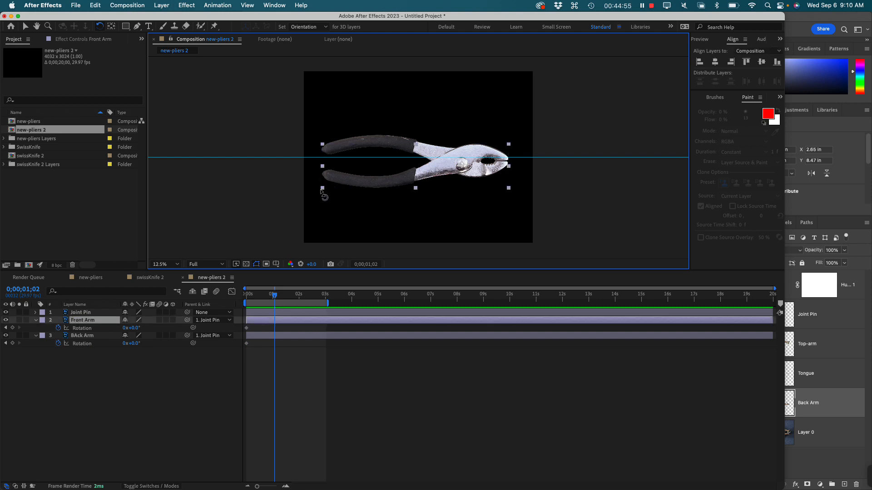
left_click_drag(321, 191, 338, 227)
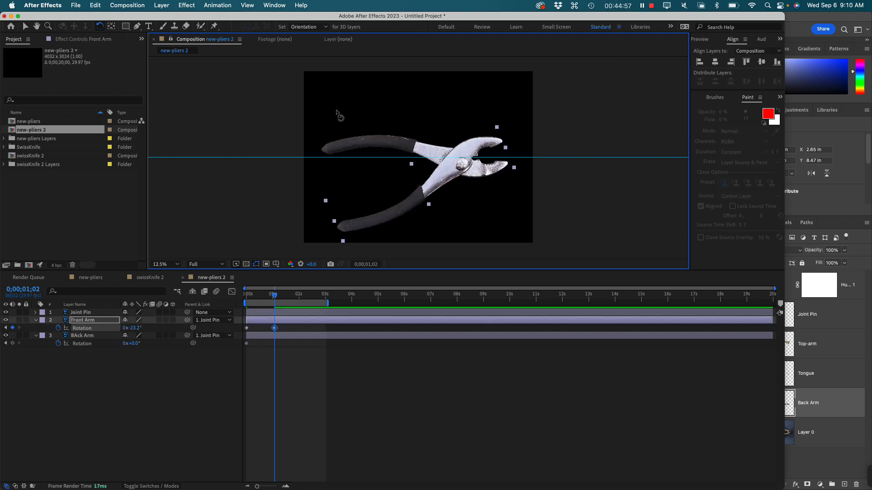
left_click(337, 146)
left_click_drag(321, 135, 337, 81)
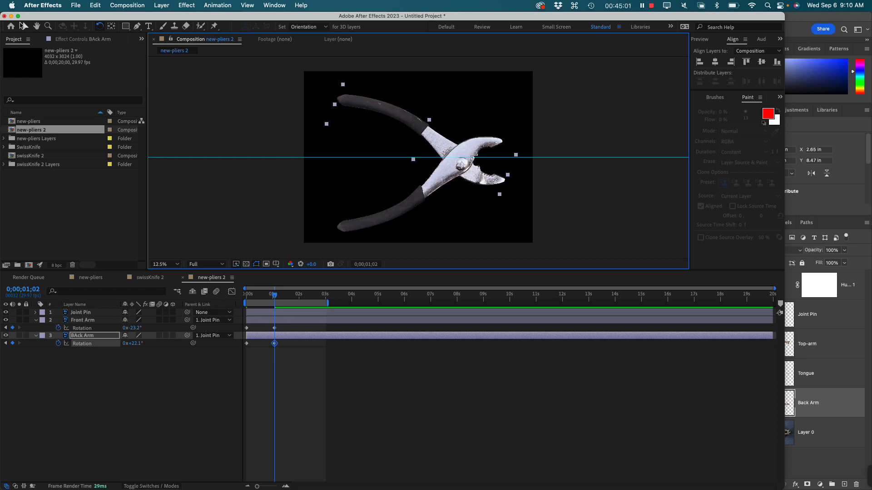
left_click(22, 26)
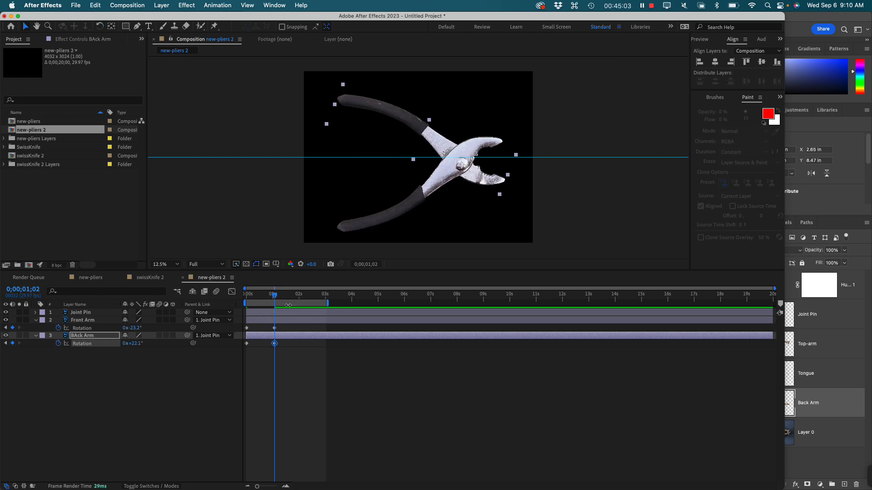
Copy the first Rotation keyframe of the Front Arm and of the BAck Arm to 0;00;02;02 and preview the animation
left_click(301, 298)
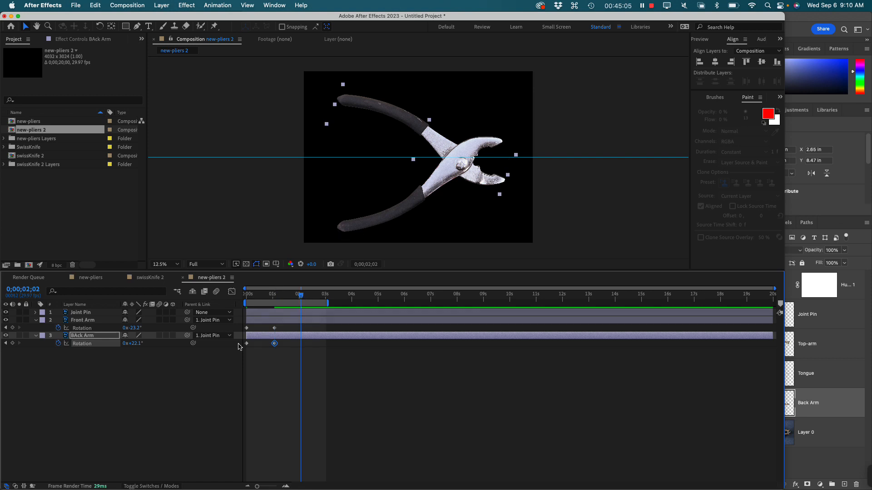
left_click(247, 328)
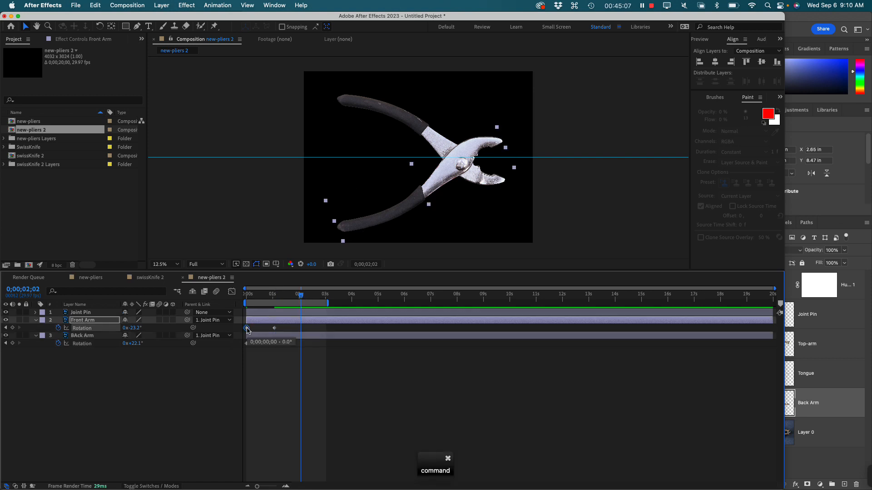
key("cmd+c")
key("cmd+v")
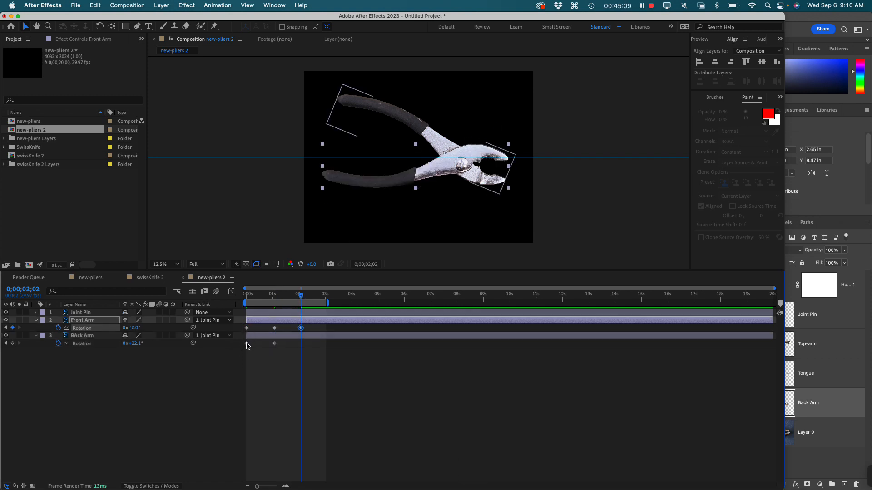
left_click(246, 343)
key("cmd+c")
key("cmd+v")
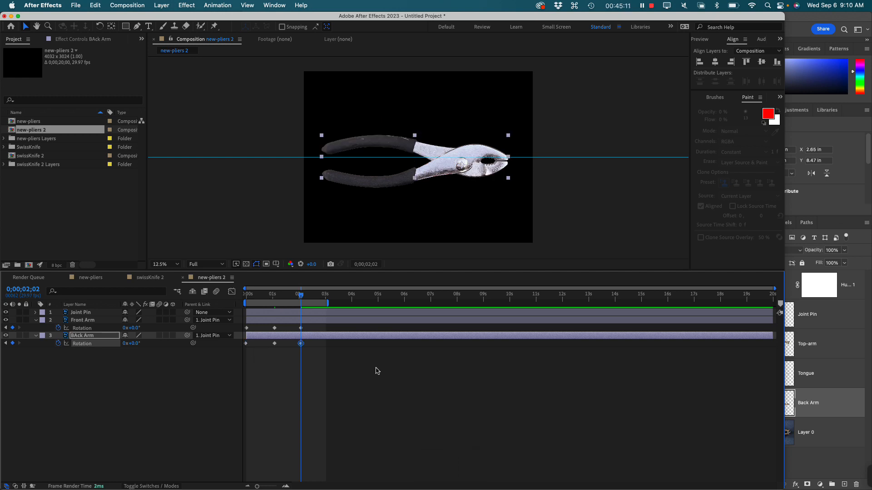
key("space")
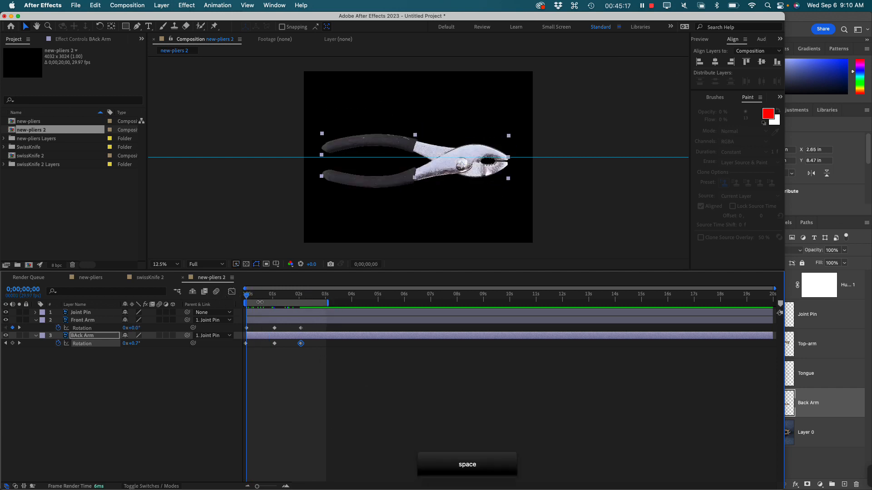
key("space")
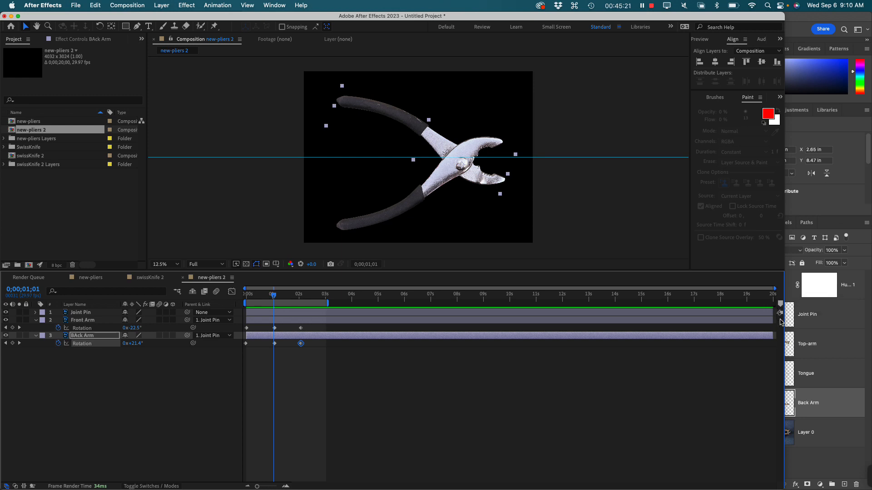
Move the middle Rotation keyframes of both arms earlier to about 0;00;00;20
left_click_drag(775, 289, 391, 288)
left_click(350, 328)
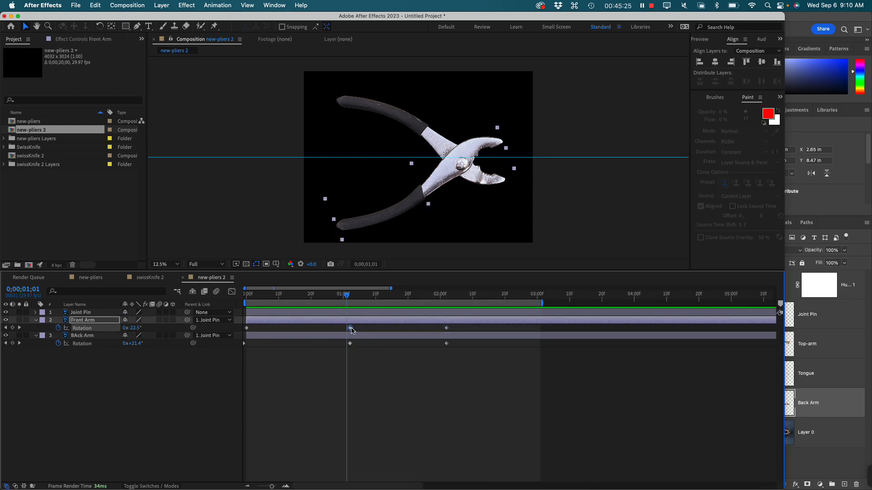
left_click(350, 344, "shift")
left_click_drag(351, 344, 311, 343)
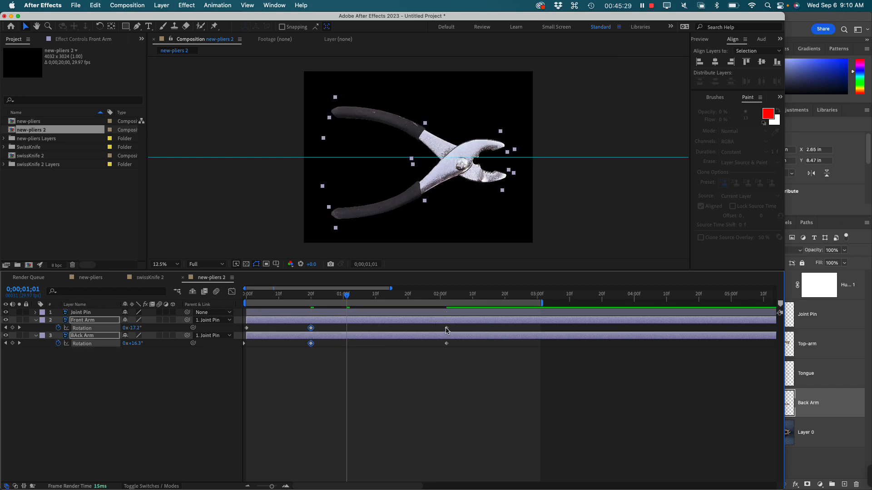
Move the last Rotation keyframes of both arms earlier to about 0;00;01;10 and preview the animation from the start
left_click(446, 327)
left_click(446, 344, "shift")
left_click_drag(446, 343, 376, 345)
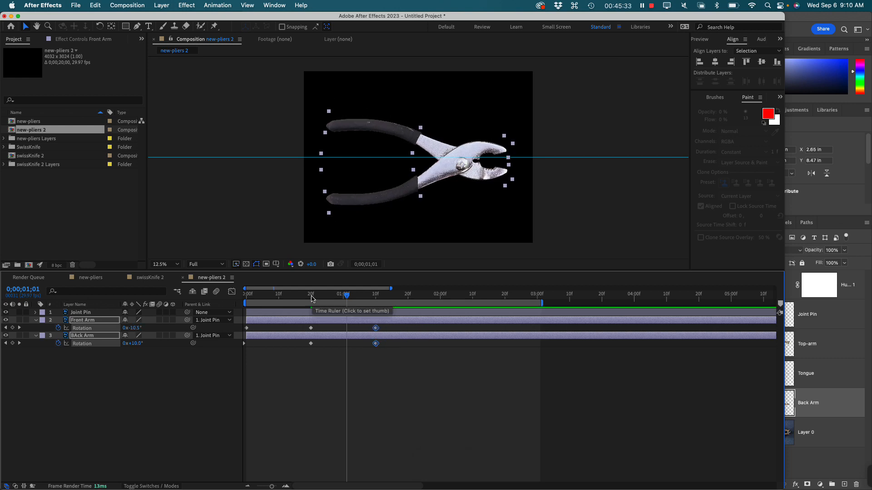
key("Home")
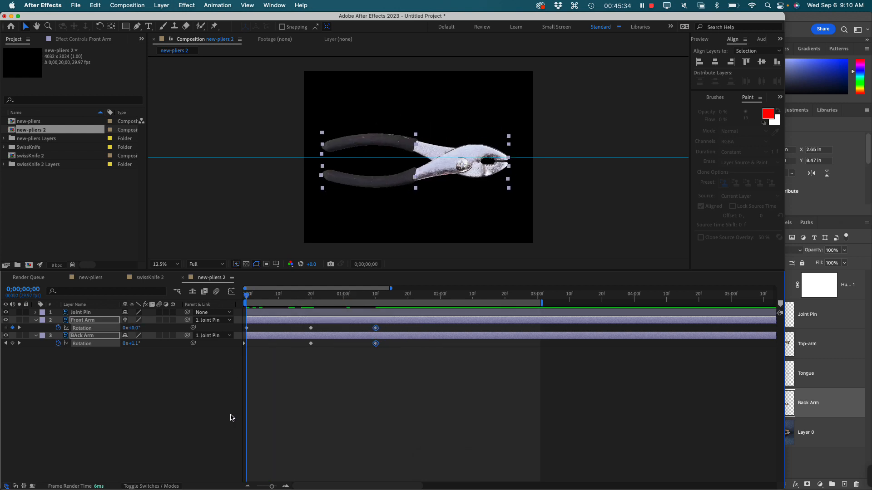
key("space")
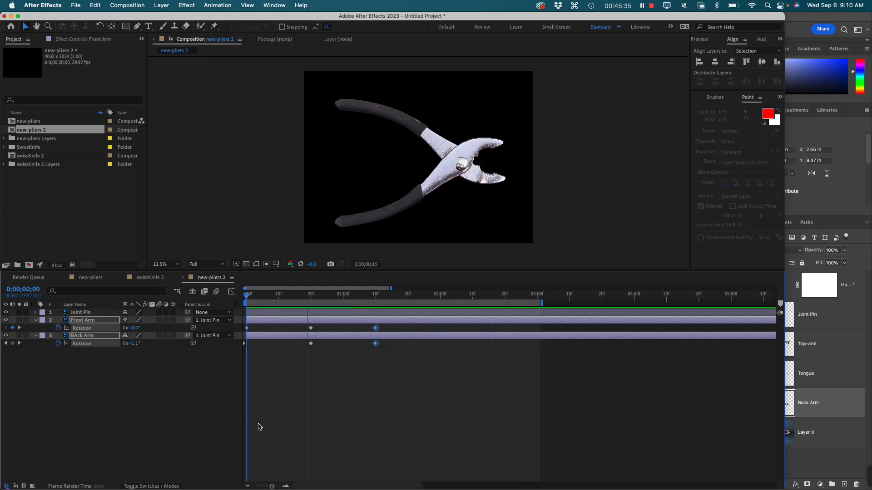
key("space")
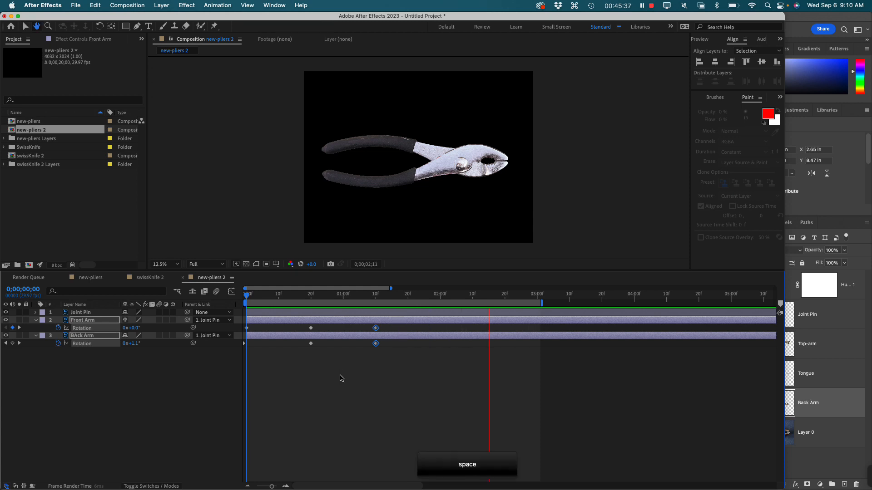
Align the BAck Arm's first Rotation keyframe with the Front Arm's at 0;00;00;00
left_click(391, 370)
left_click_drag(414, 376, 258, 368)
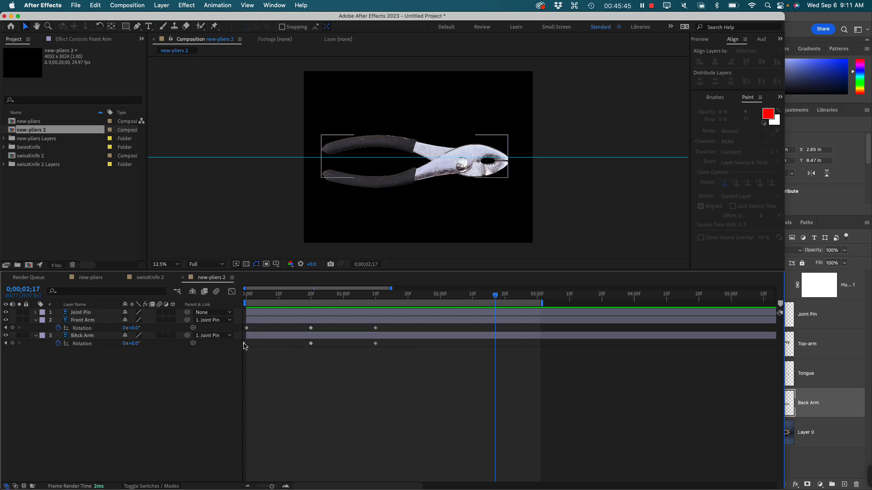
left_click(244, 346)
left_click(255, 376)
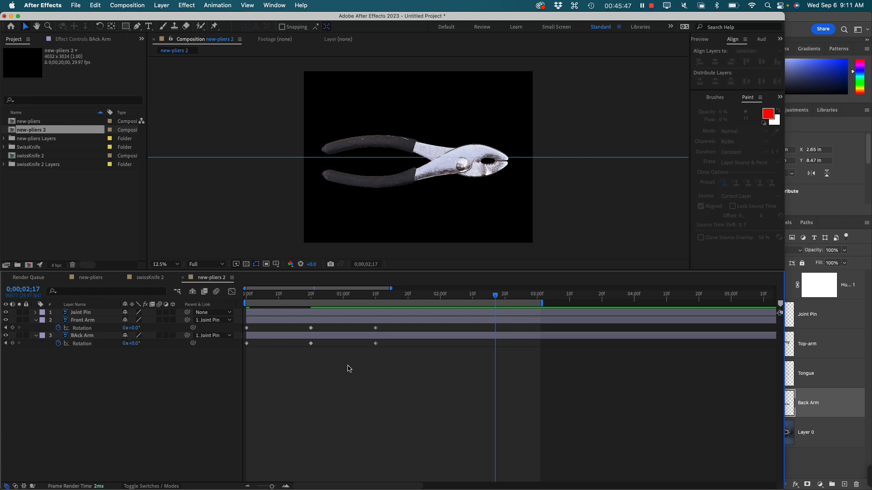
Apply Easy Ease to all Rotation keyframes of the Front Arm and BAck Arm
left_click_drag(416, 364, 241, 318)
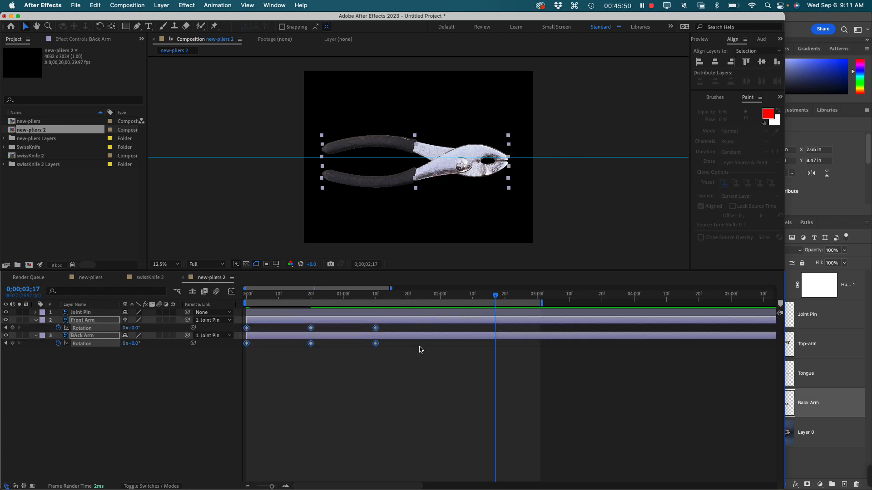
right_click(377, 330)
mouse_move(436, 472)
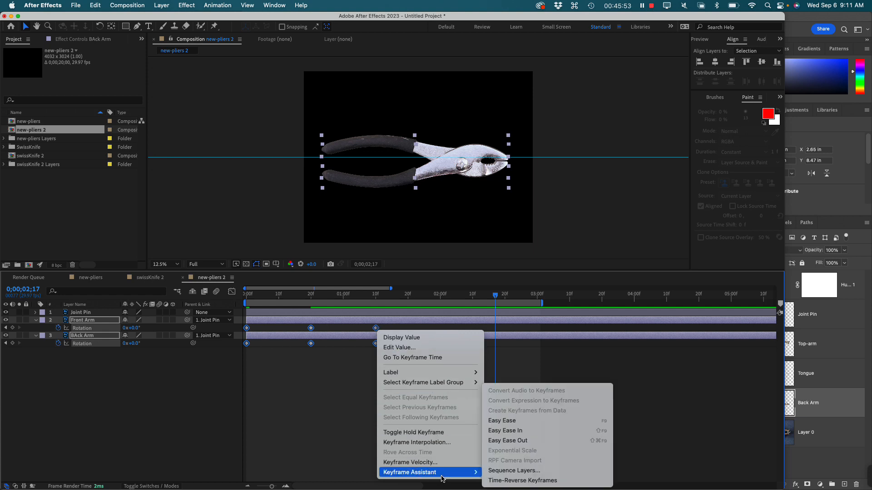
left_click(514, 421)
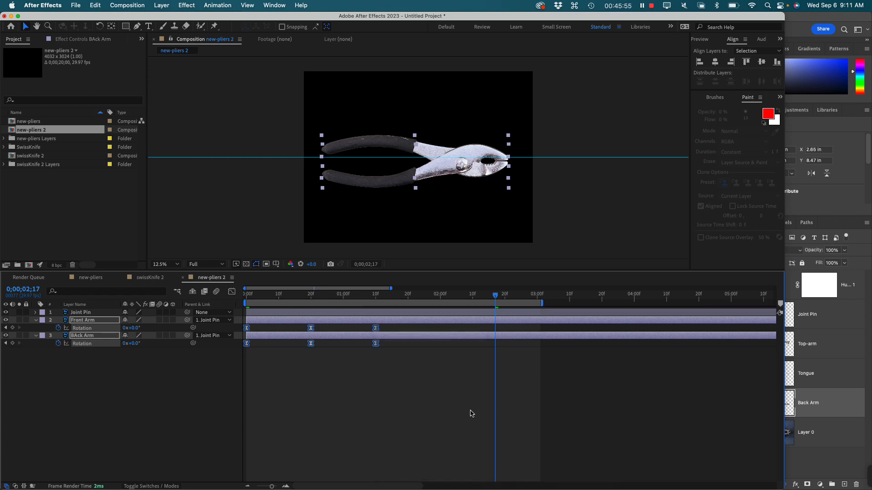
Preview the eased motion from the start and shorten the work area to end shortly after the last Rotation keyframes
left_click_drag(307, 291, 236, 291)
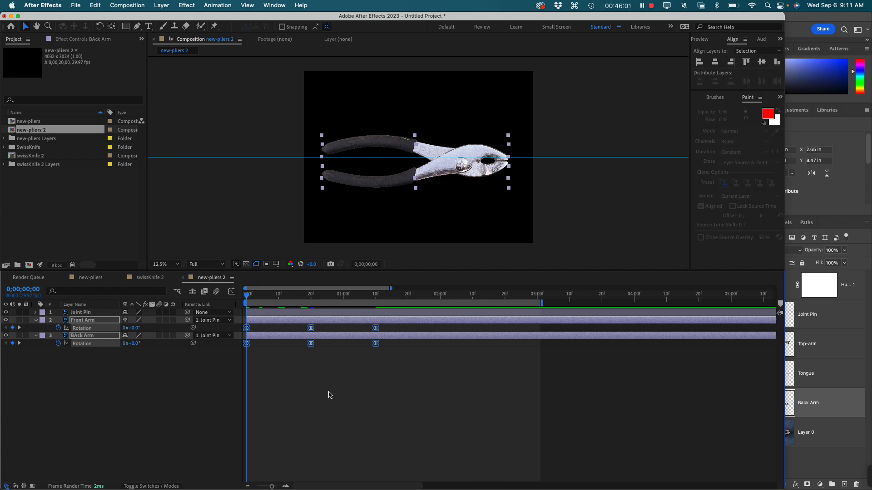
key("space")
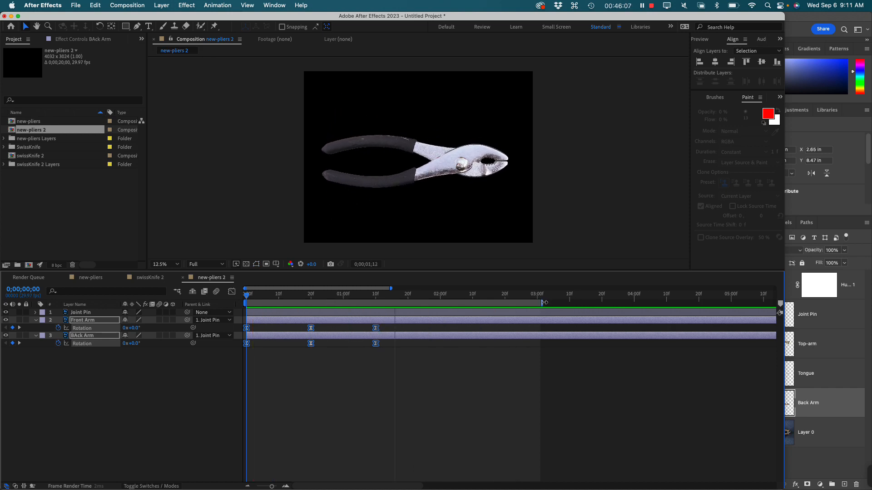
left_click_drag(503, 304, 413, 303)
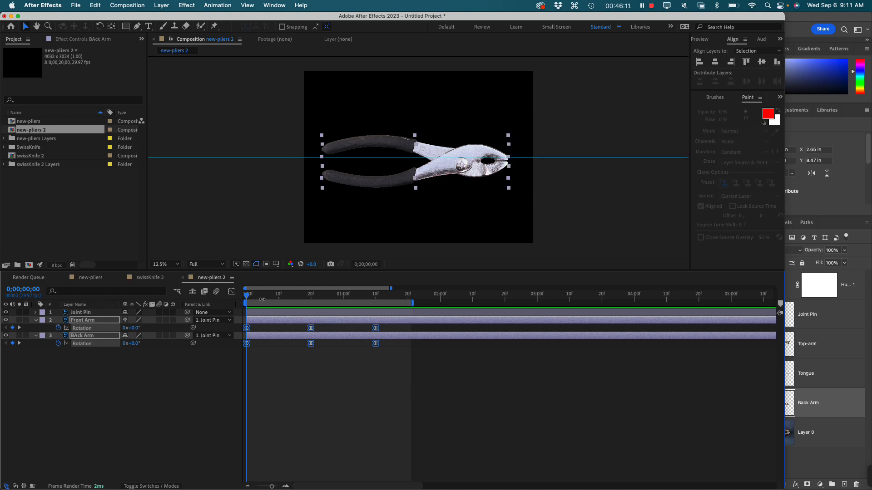
Show the arms' Rotation curves in the Graph Editor and select the middle keyframes of both curves
left_click(232, 292)
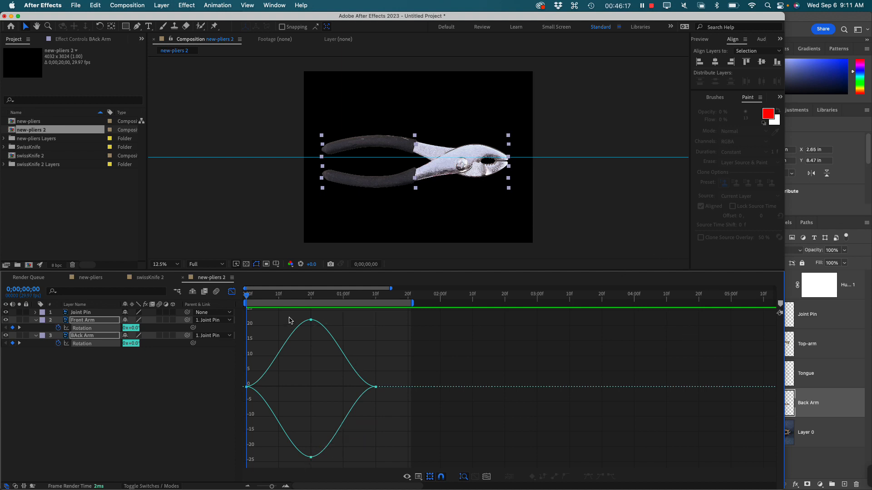
left_click_drag(289, 321, 357, 346)
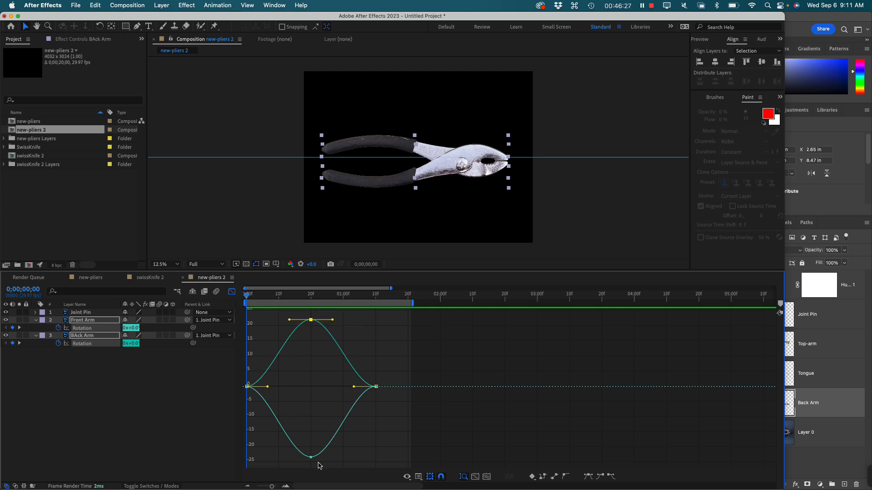
left_click(311, 457, "shift")
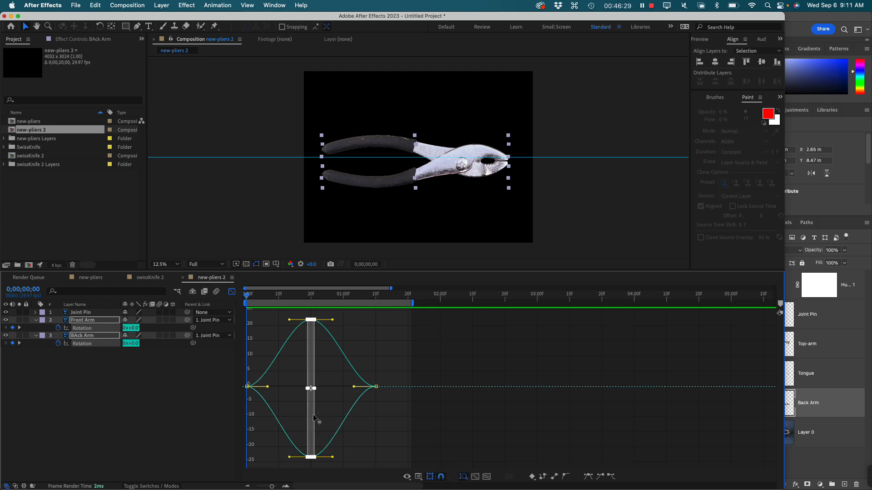
Try both arms' middle Rotation keyframes at about 0;00;00;13 and at about 0;00;01;02, previewing each timing
left_click_drag(311, 420, 290, 423)
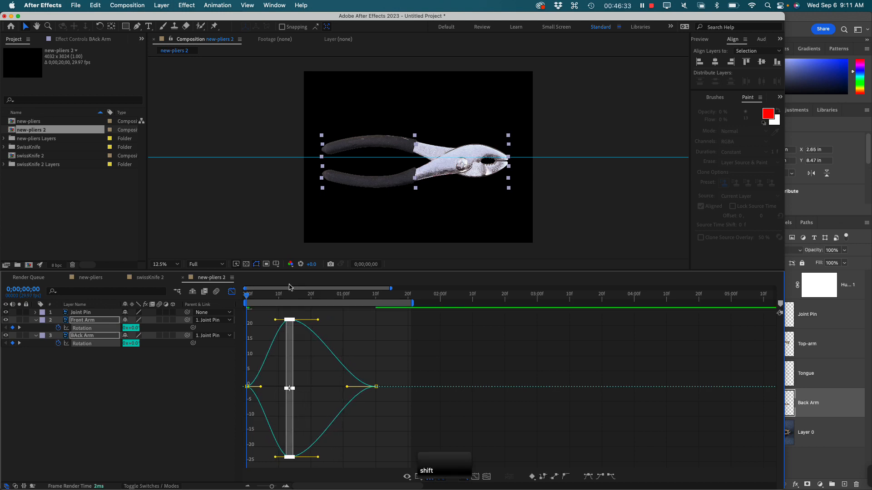
left_click(285, 294)
key("space")
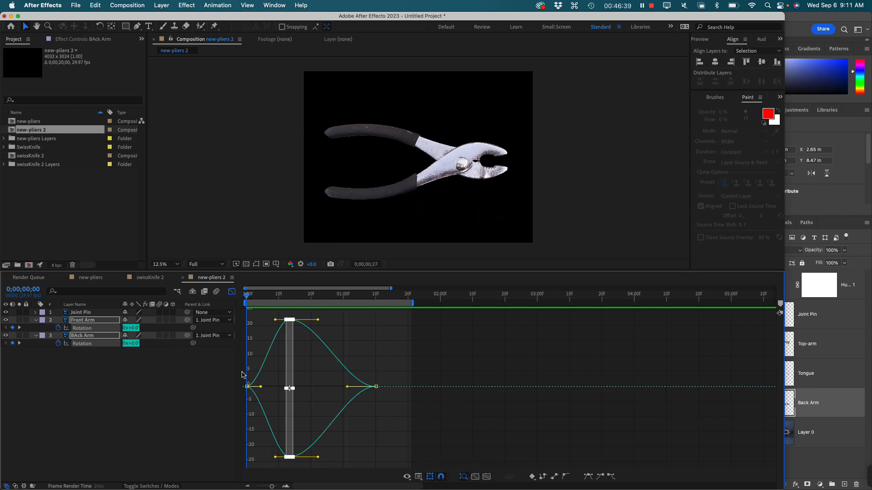
left_click_drag(292, 340, 350, 340)
key("space")
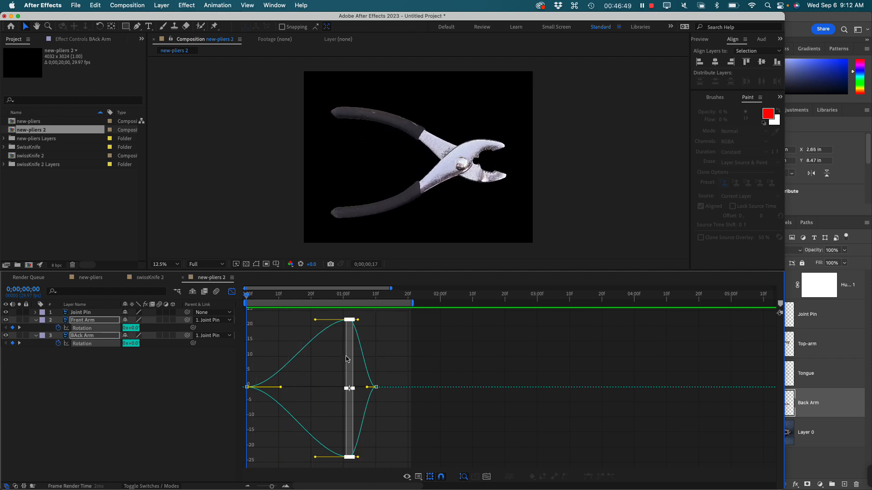
Return the middle Rotation keyframes to about 0;00;00;20 and lengthen their outgoing handles on both curves to about 0;00;01;08
left_click_drag(348, 358, 311, 361)
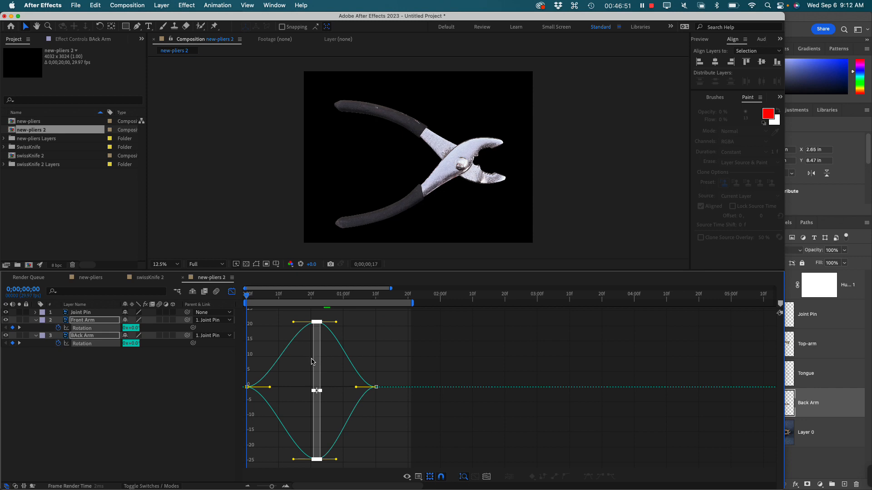
left_click_drag(313, 362, 310, 361)
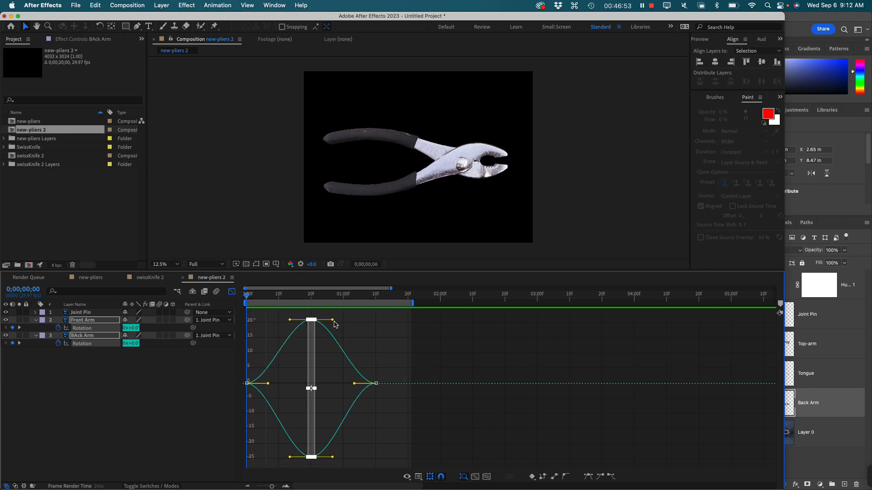
left_click_drag(333, 321, 369, 323)
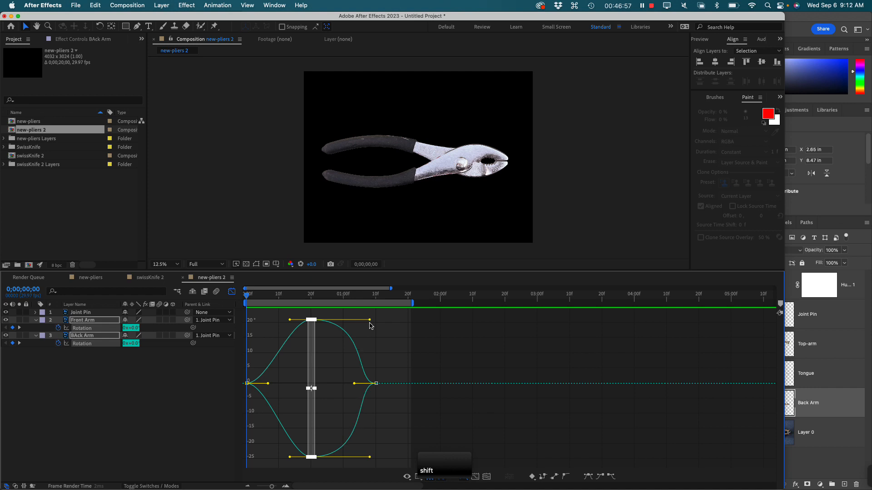
Preview the arms' adjusted opening and closing motion and return the playhead to the start of the composition
key("space")
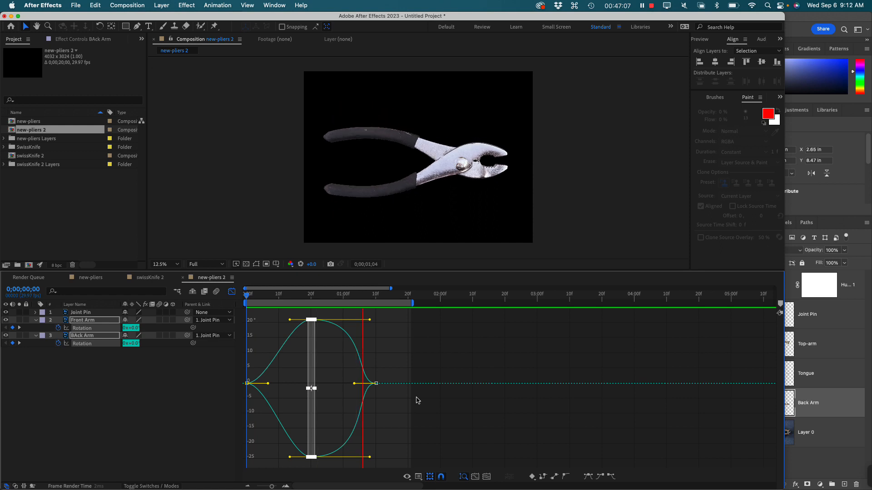
key("space")
left_click(318, 296)
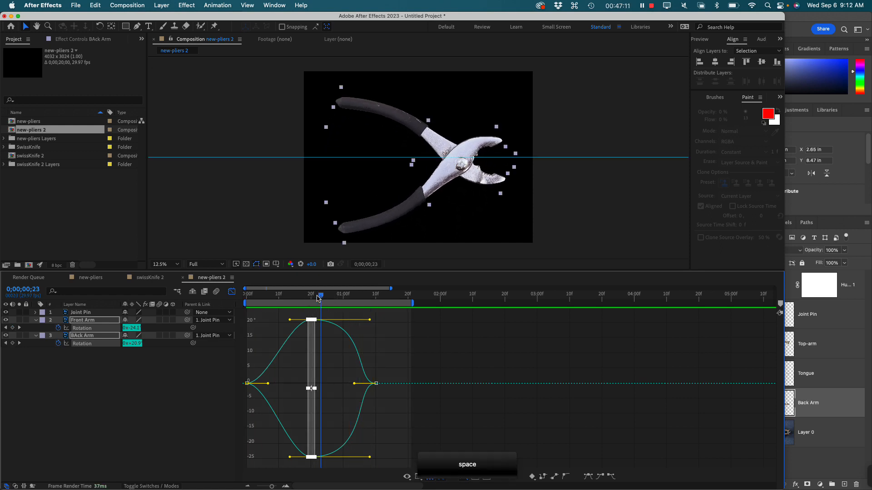
left_click_drag(321, 298, 246, 297)
left_click(167, 411)
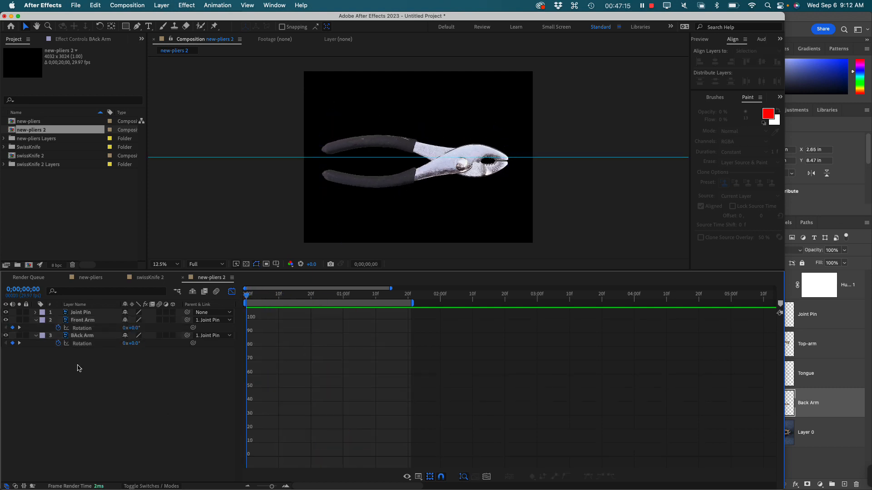
Review both arms' Rotation curves and switch the timeline from the Graph Editor back to the layer bars with keyframes
left_click(87, 329)
left_click(87, 344, "shift")
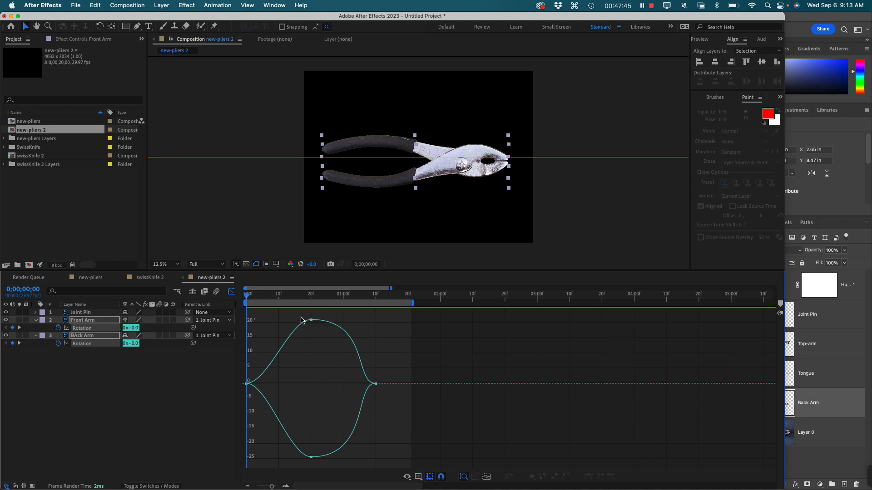
left_click(232, 292)
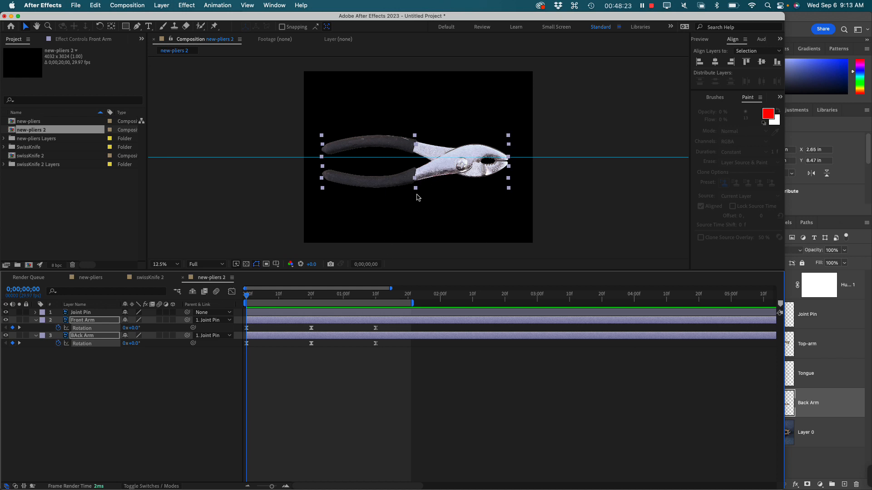
left_click_drag(247, 296, 251, 313)
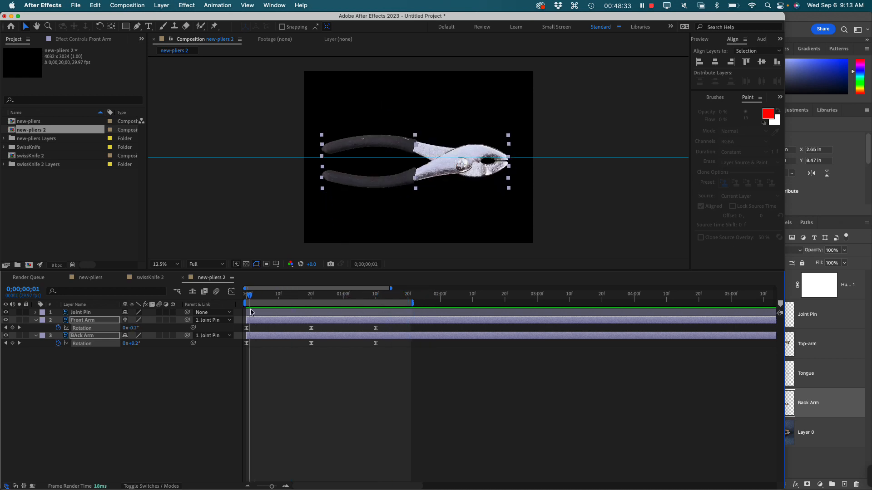
left_click(388, 363)
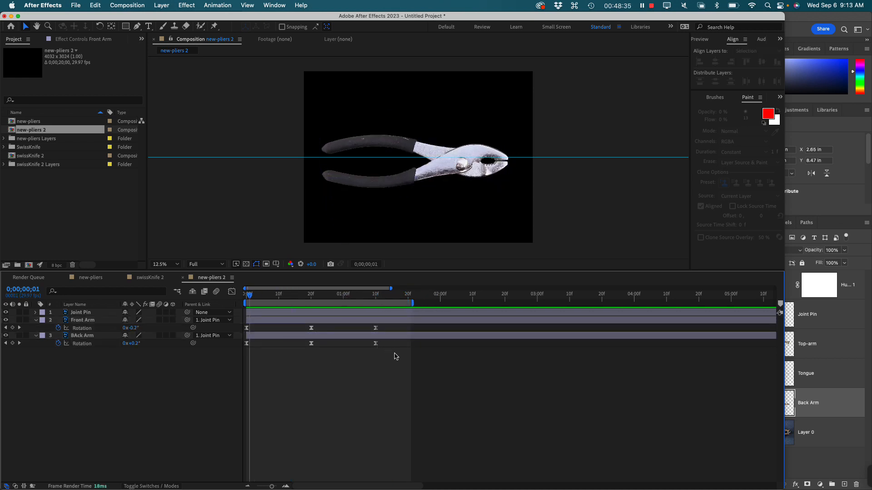
Try changing the interpolation of the last Rotation keyframe on both arms, and undo both changes
left_click(376, 344)
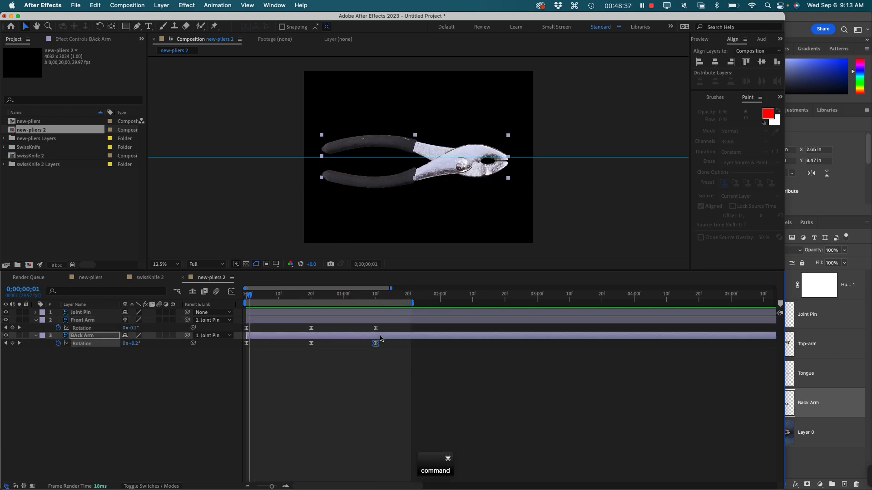
left_click(376, 328, "super")
left_click(376, 344, "super")
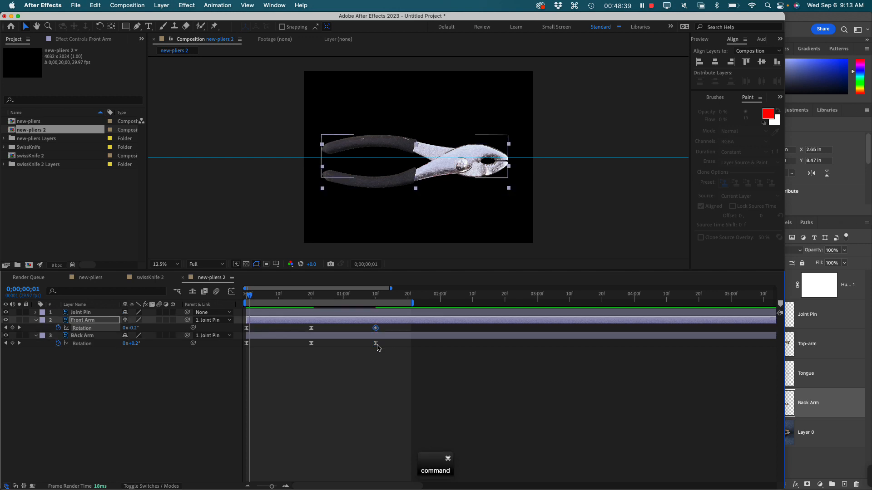
left_click(376, 344, "super")
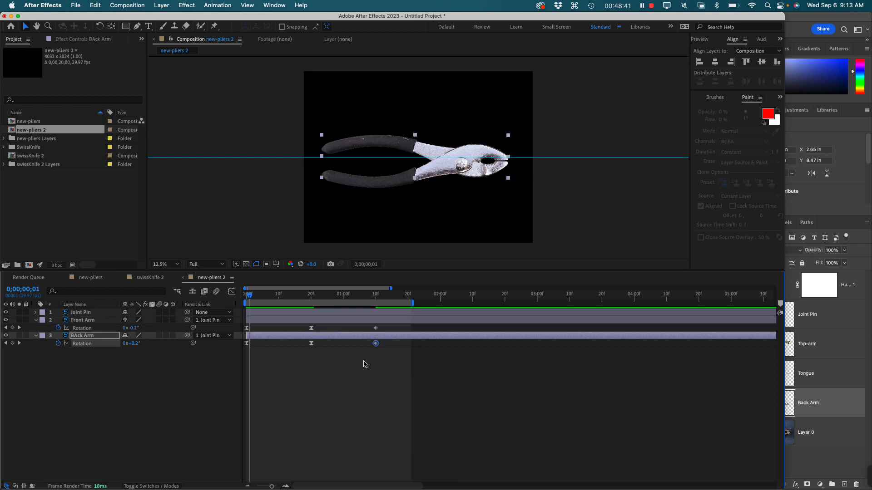
key("super+z")
key("super+z")
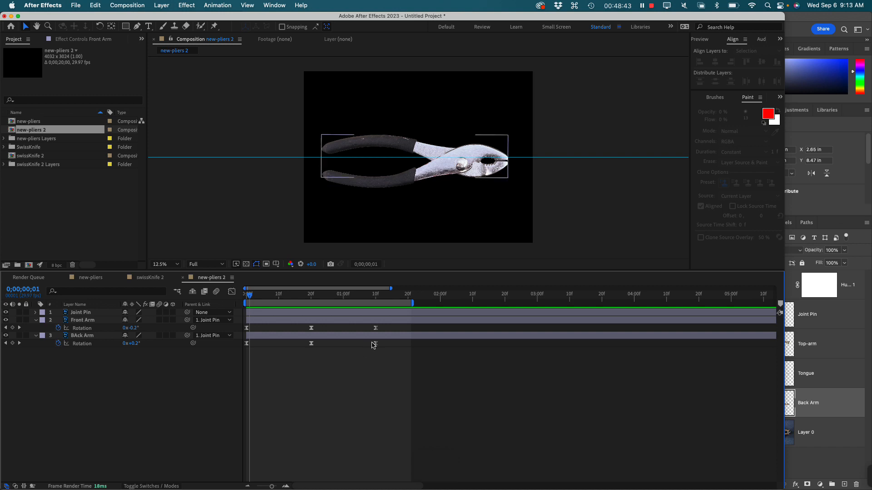
Try to open an expression on the BAck Arm's Rotation property and return the playhead to 0;00;00;00
left_click(83, 345)
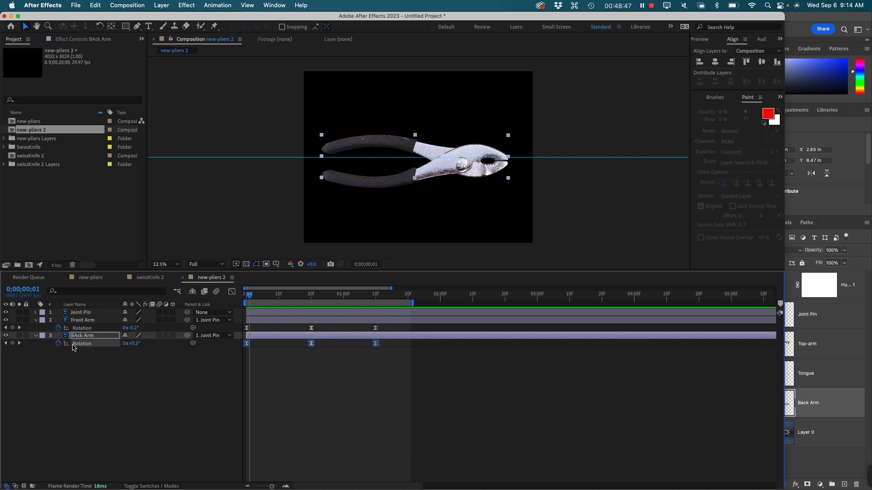
key("alt")
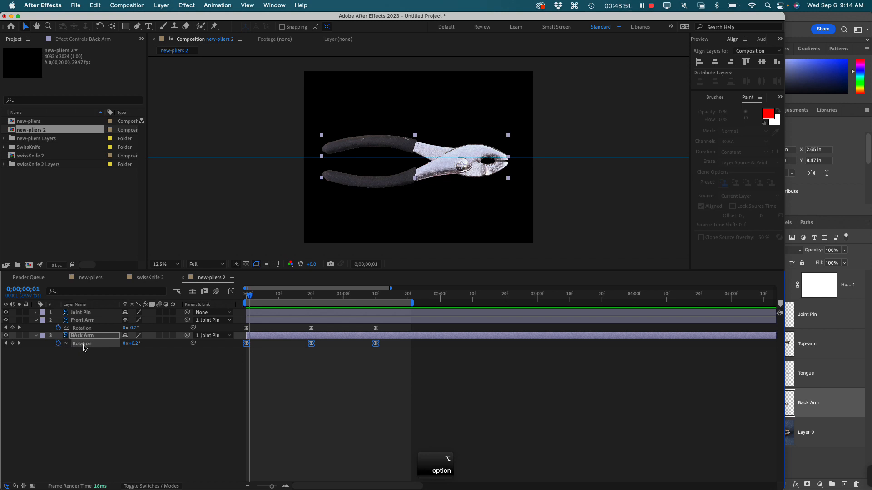
left_click(347, 360)
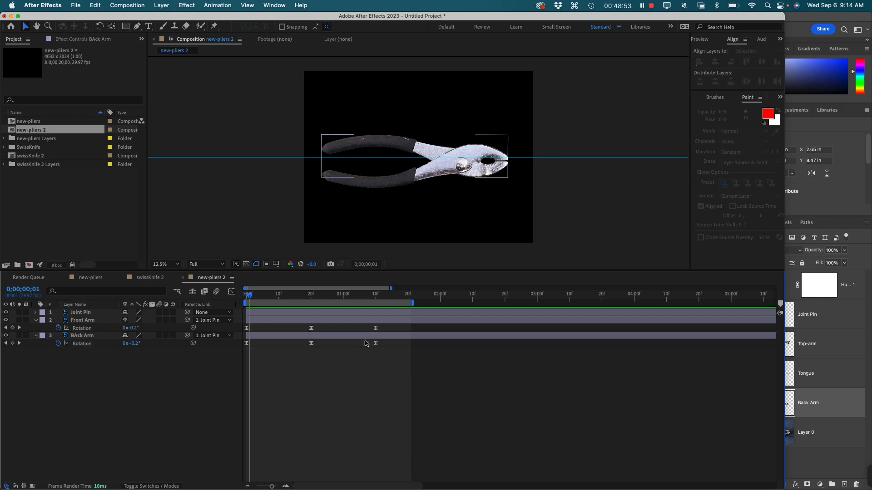
left_click(88, 344, "alt")
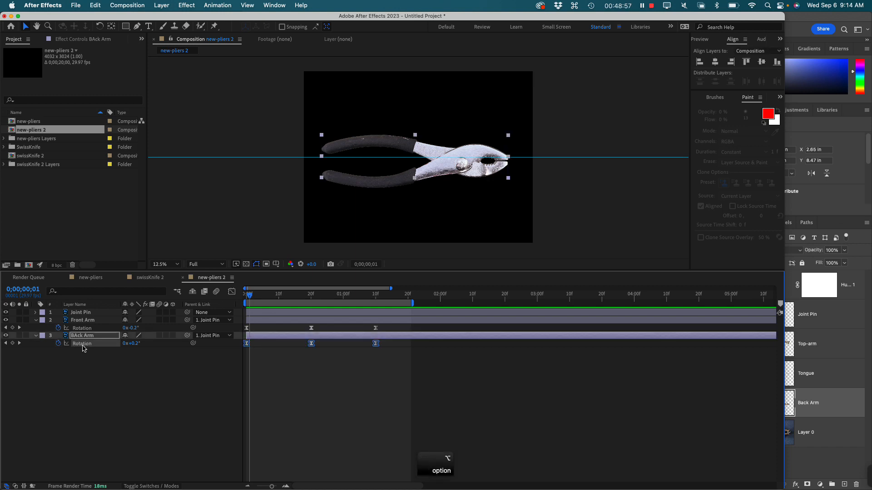
left_click(84, 347, "alt")
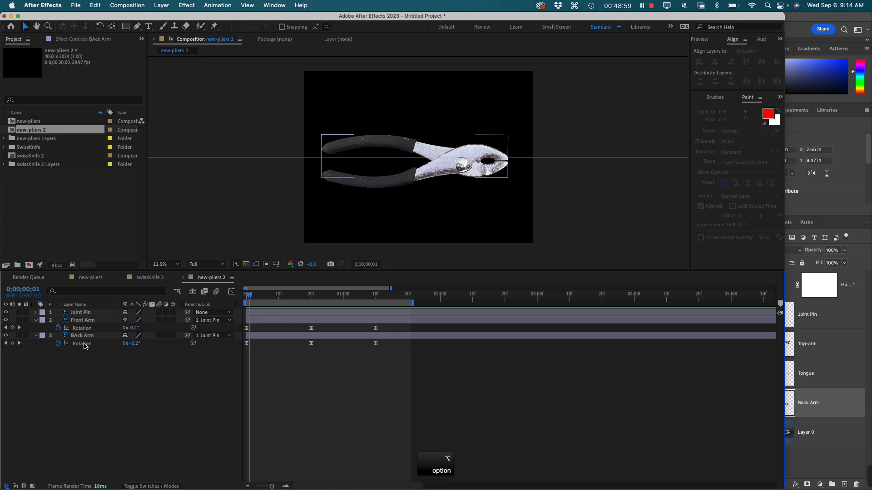
left_click(84, 346, "alt")
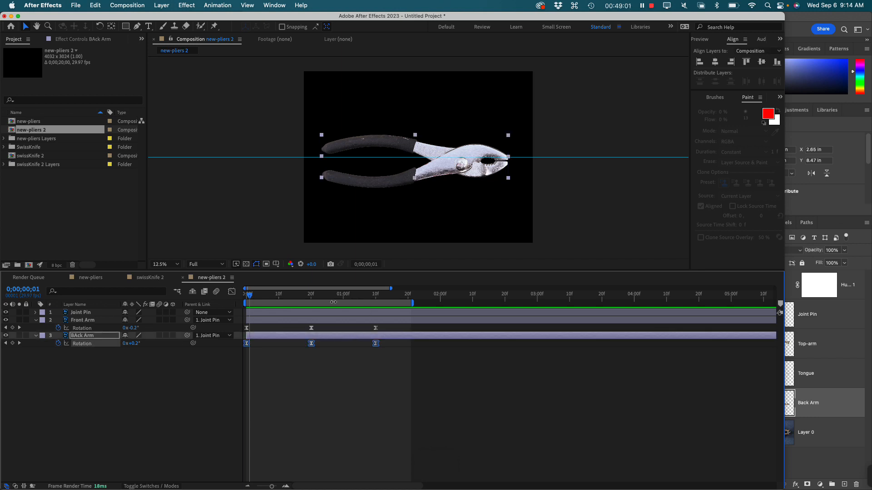
left_click(303, 384)
left_click(246, 296)
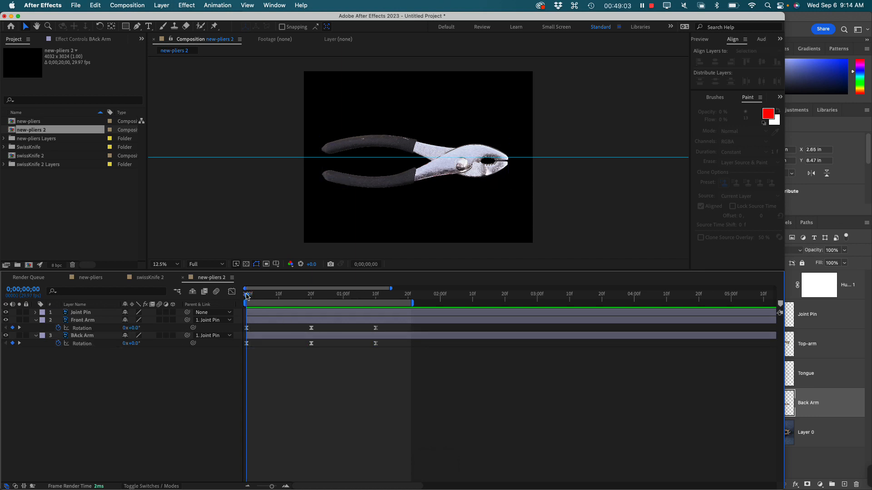
left_click(376, 343)
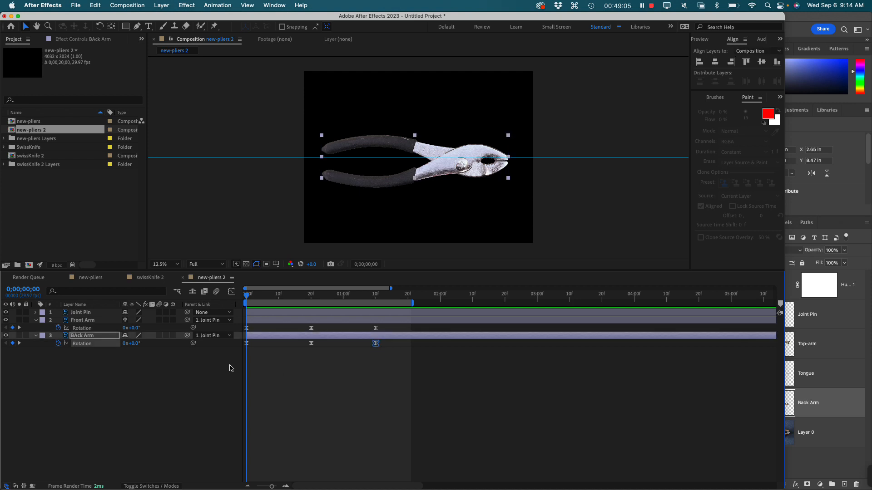
left_click(86, 344)
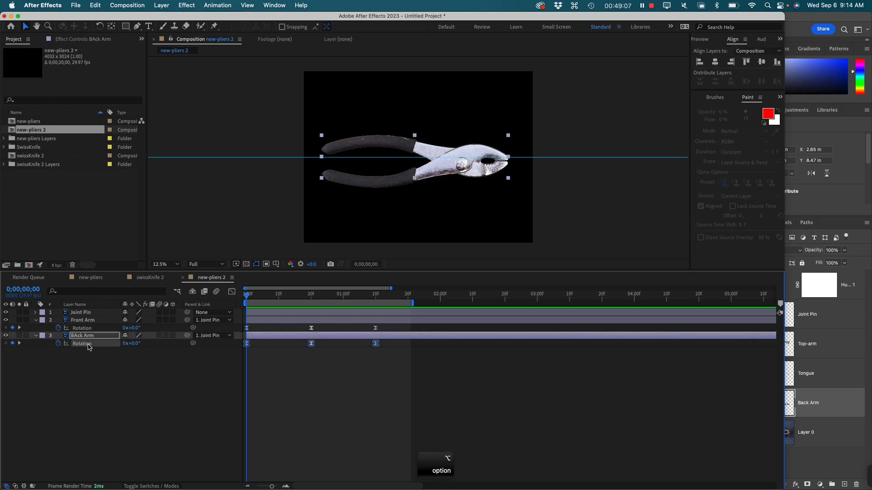
Reveal all Transform properties of the BAck Arm layer and retry opening an expression on its Rotation
left_click(36, 336)
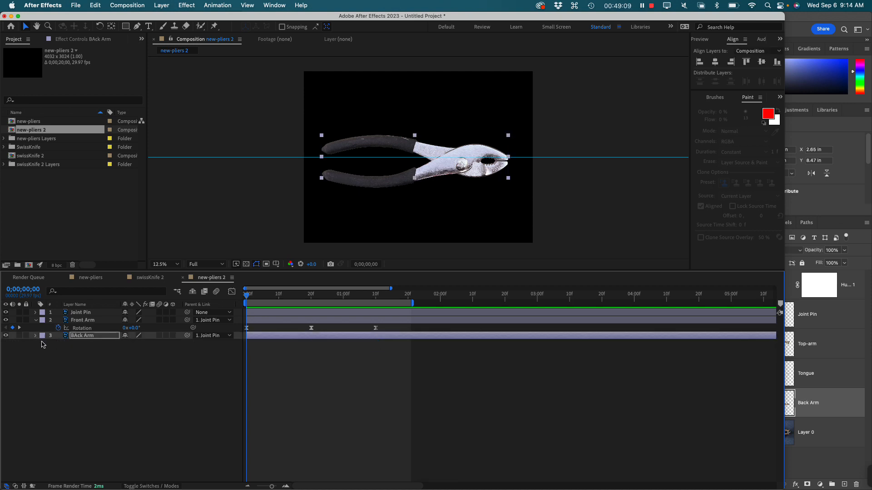
left_click(36, 336)
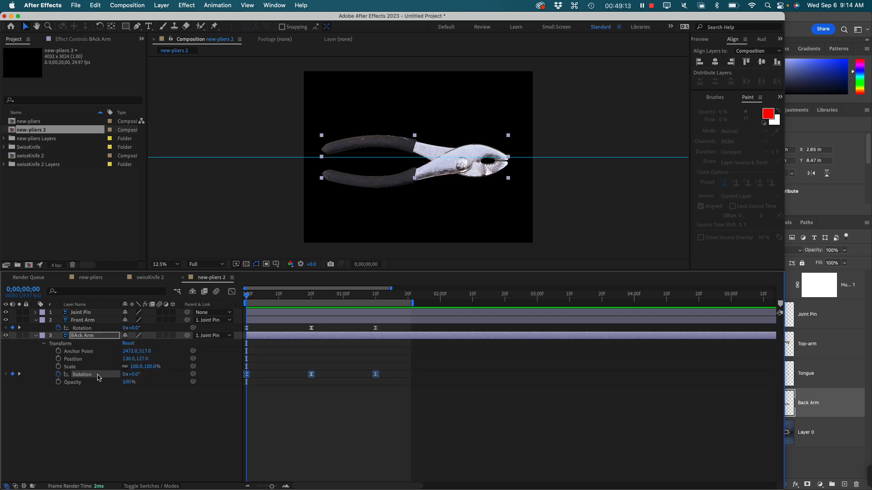
key("alt")
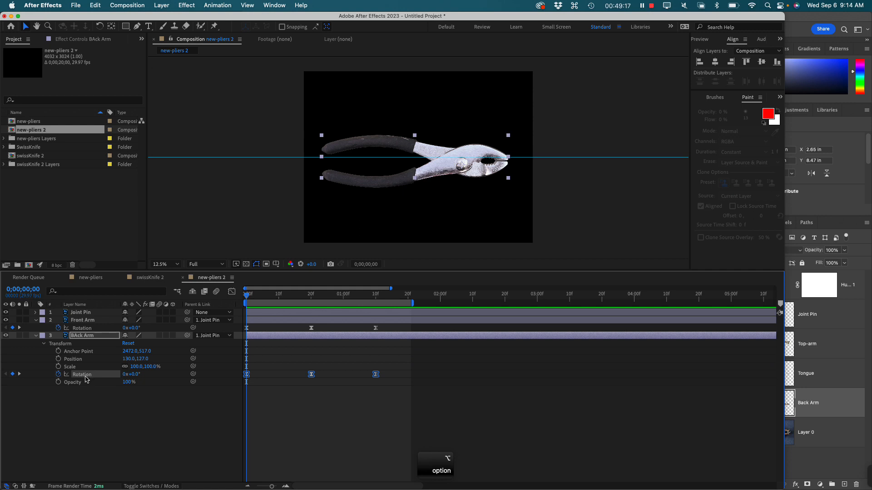
left_click(104, 413)
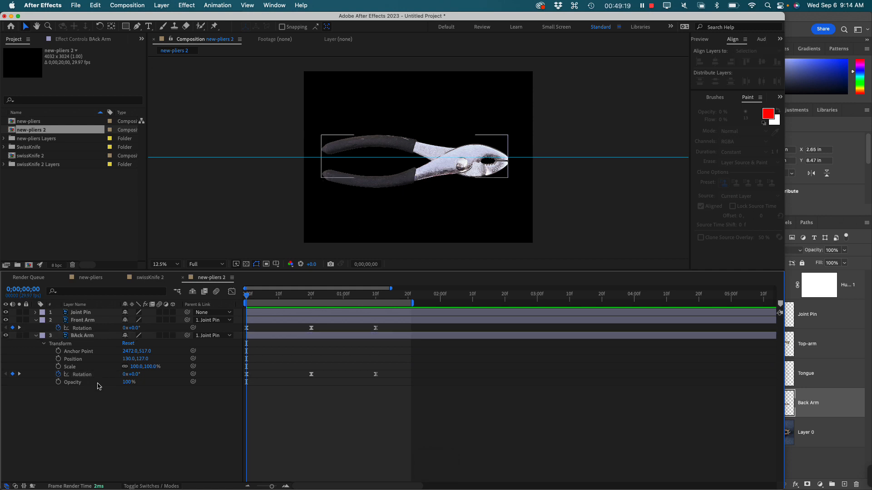
left_click(86, 377)
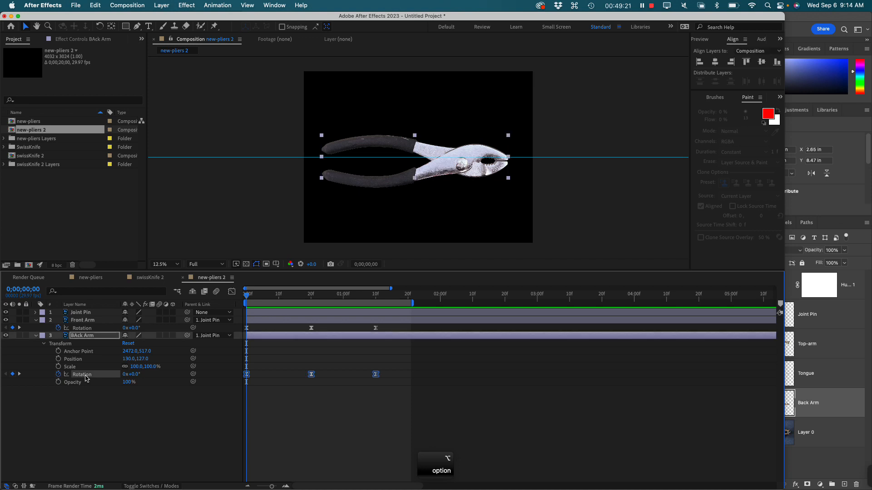
left_click(99, 406)
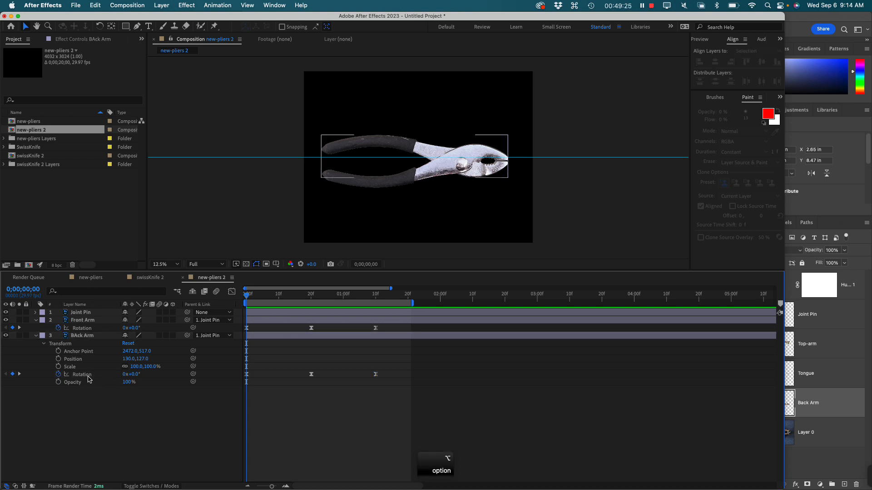
left_click(89, 377, "alt")
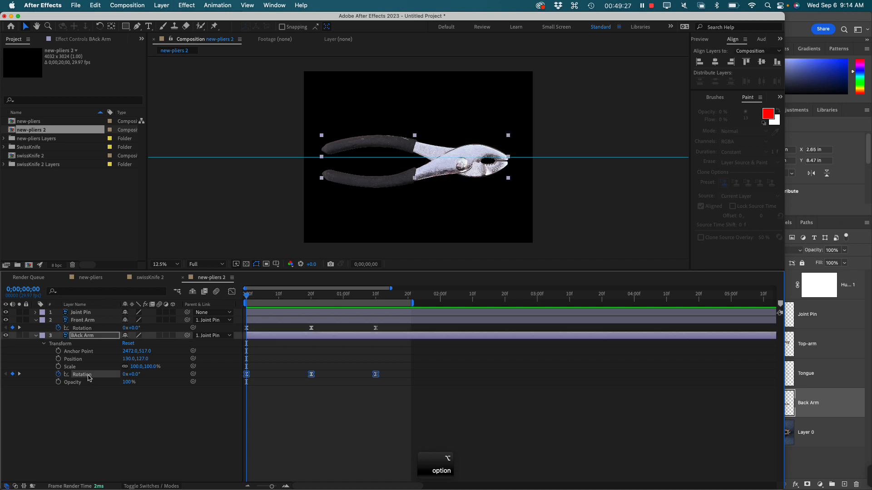
left_click(89, 402)
left_click(86, 376, "alt")
left_click(109, 418)
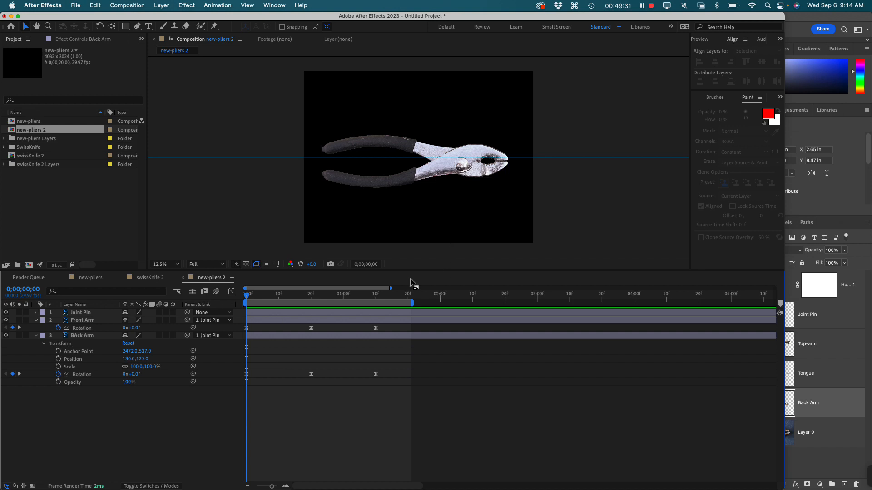
left_click_drag(391, 288, 415, 289)
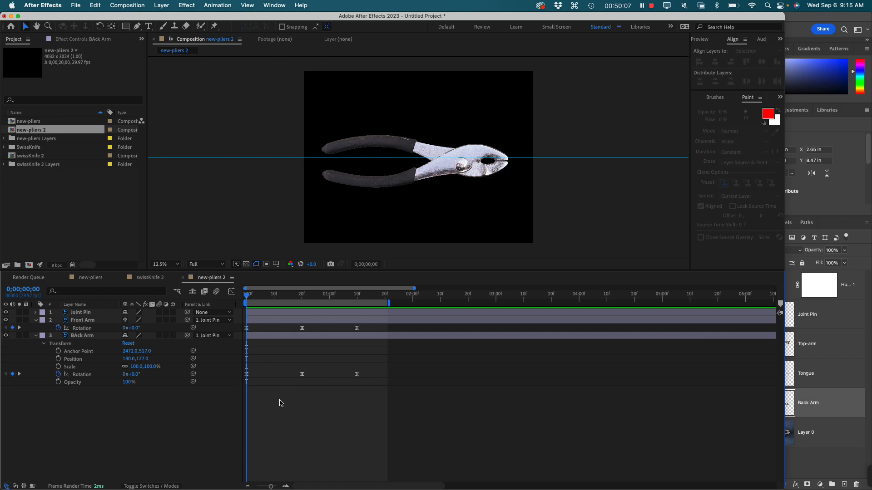
mouse_move(303, 378)
left_mouse_down()
mouse_move(293, 375)
mouse_move(305, 378)
left_mouse_up()
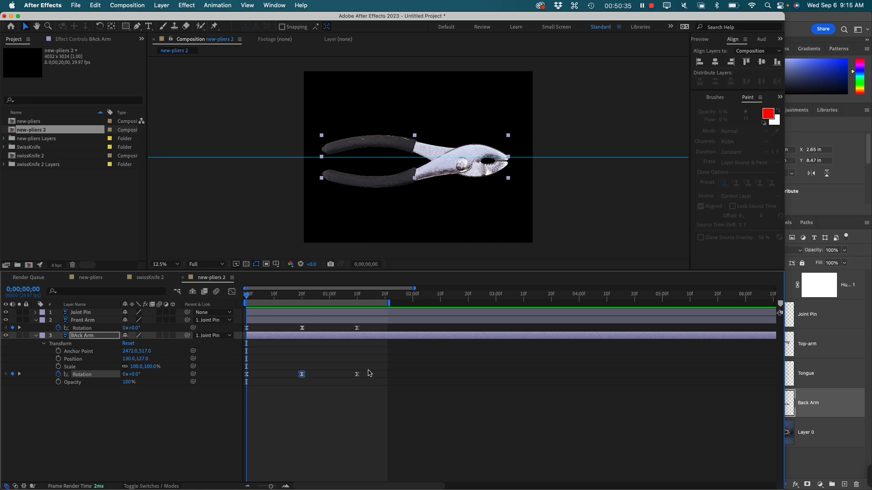
left_click_drag(381, 364, 284, 399)
left_click(310, 422)
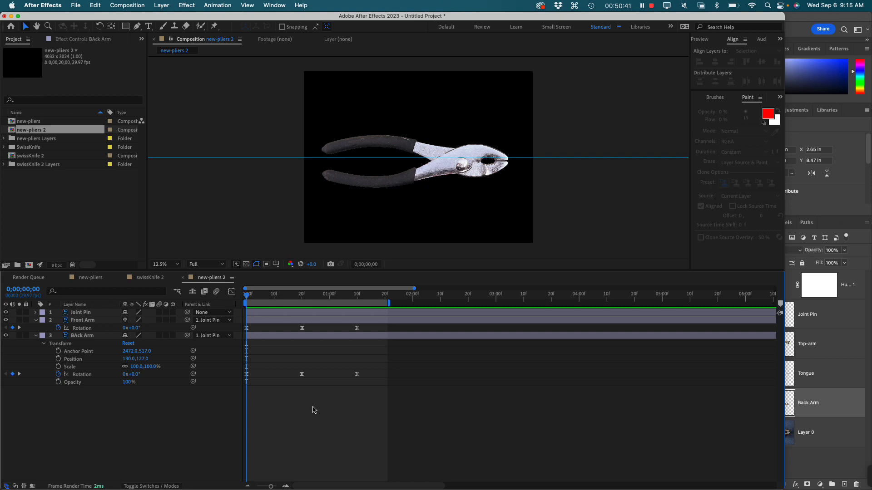
key("super+Tab")
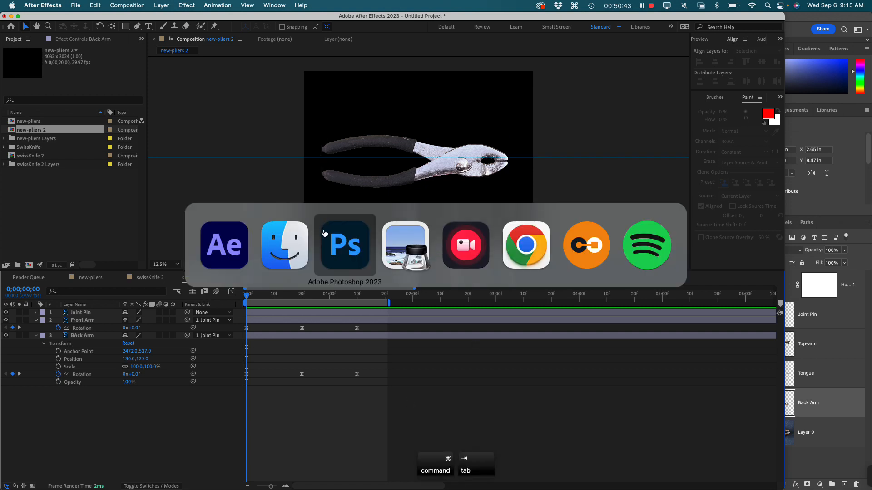
key("Escape")
left_click(70, 219)
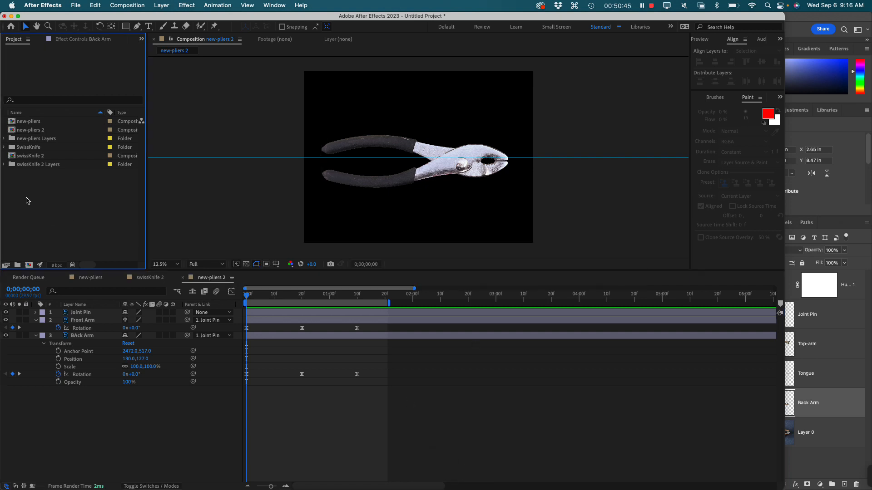
right_click(38, 193)
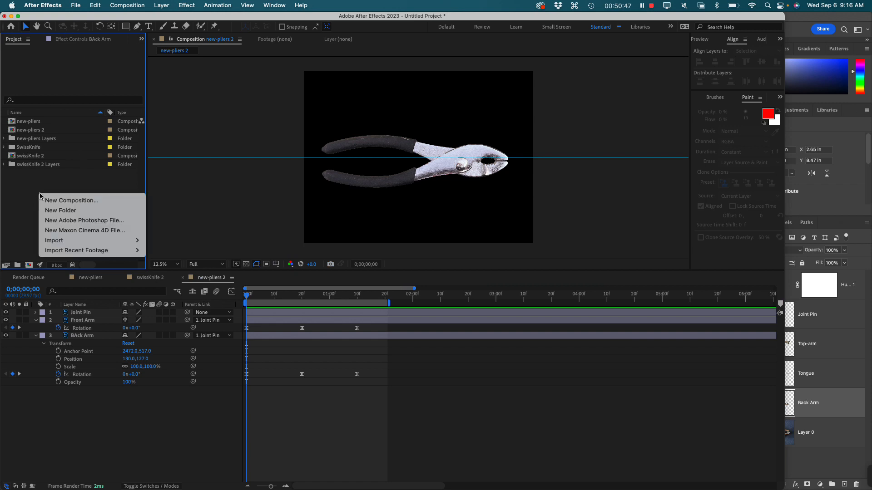
left_click(23, 199)
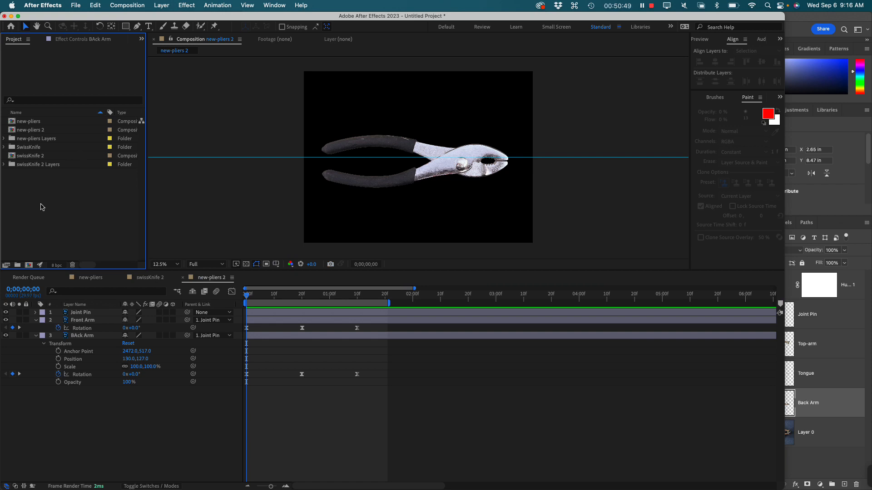
Import the Wrench Actor.aep project from the Animated Object 3 folder inside KSU Fall23
right_click(39, 199)
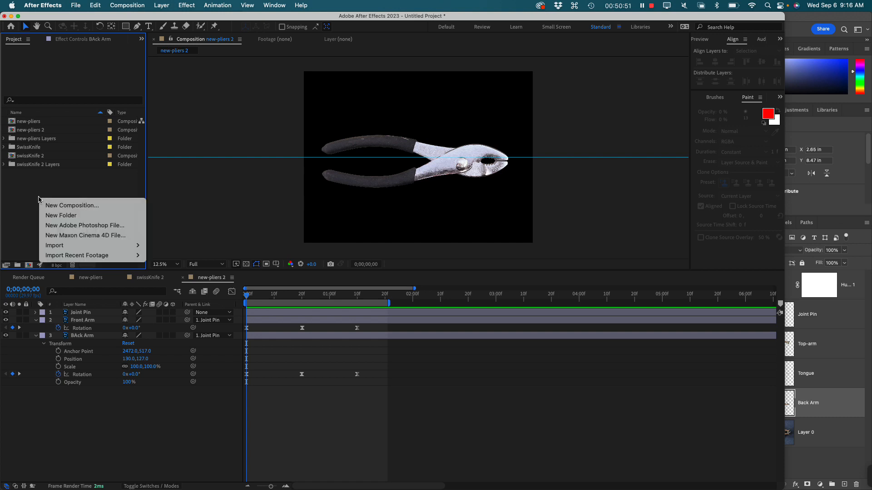
mouse_move(86, 251)
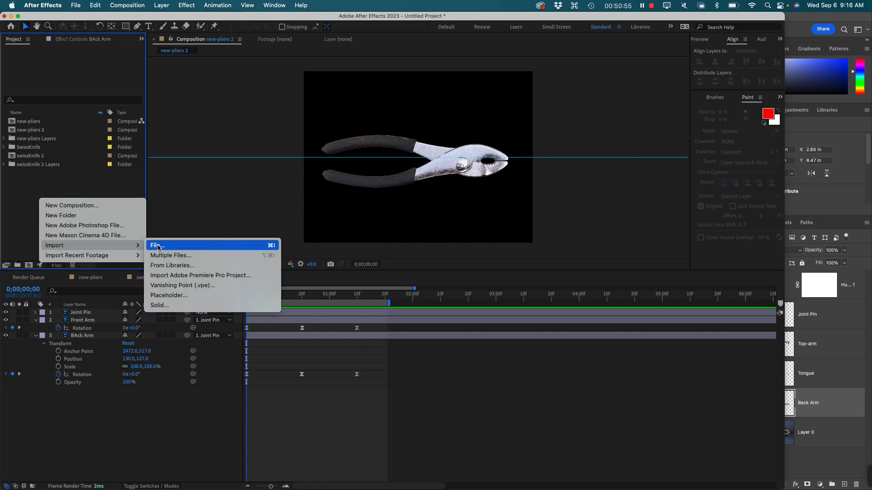
left_click(160, 246)
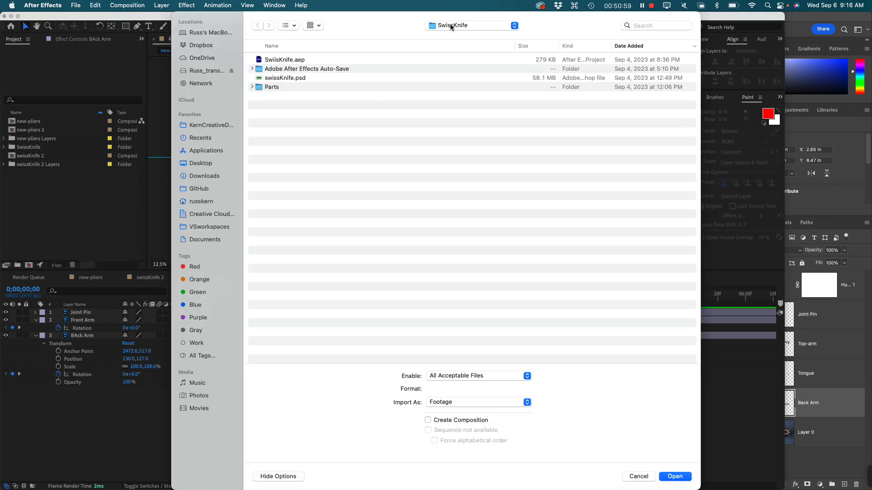
left_click(451, 26)
left_click(443, 34)
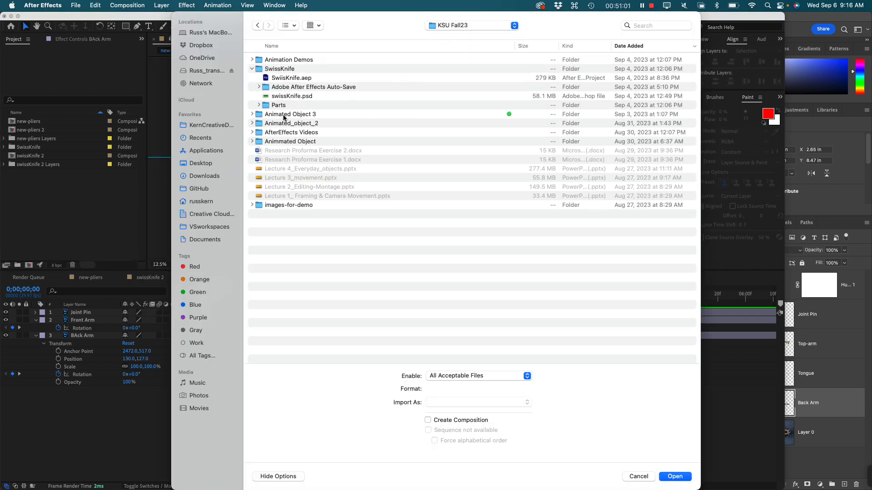
left_click(275, 115)
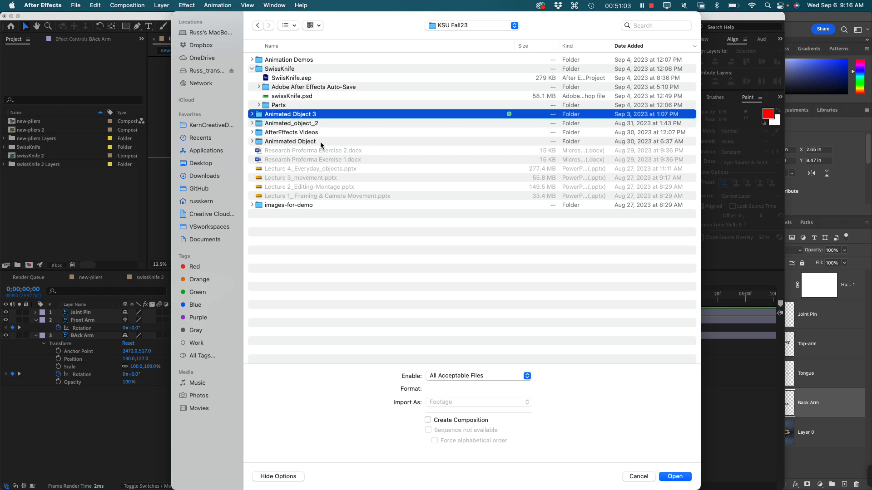
double_click(317, 115)
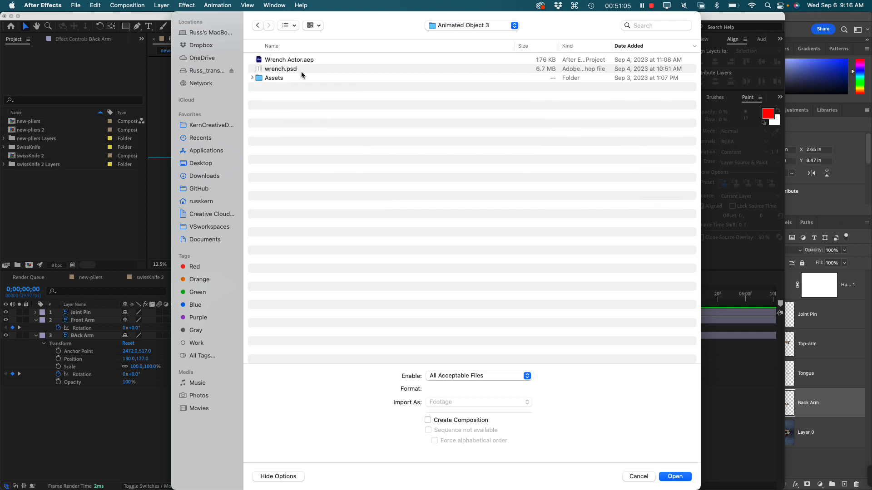
left_click(270, 61)
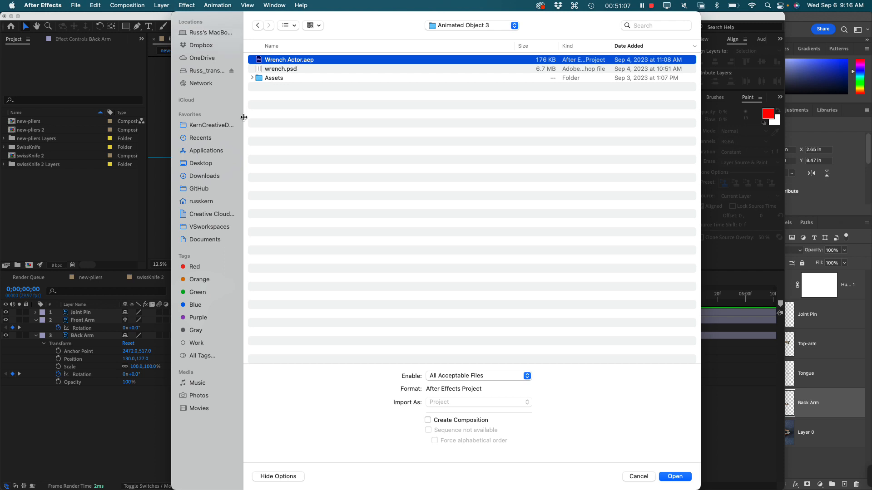
left_click(682, 475)
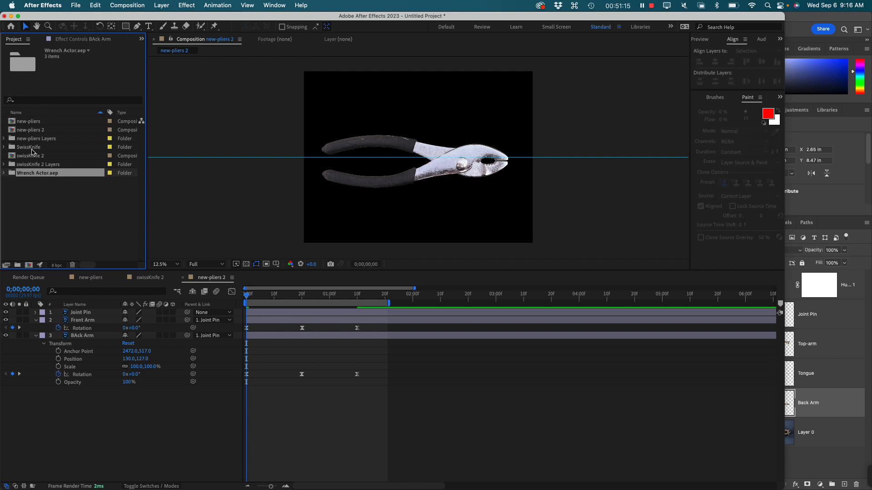
Expand the imported Wrench Actor.aep folder and its wrench Layers subfolder, and open the wrench composition
left_click(34, 182)
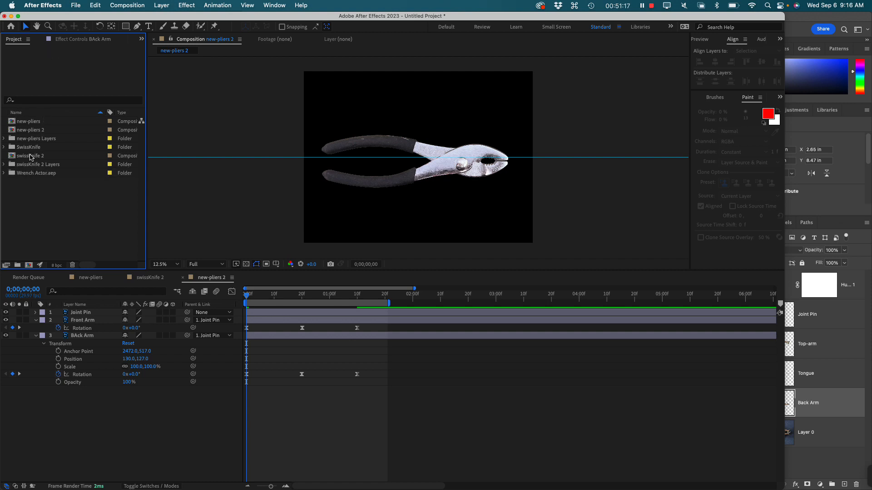
left_click(13, 175)
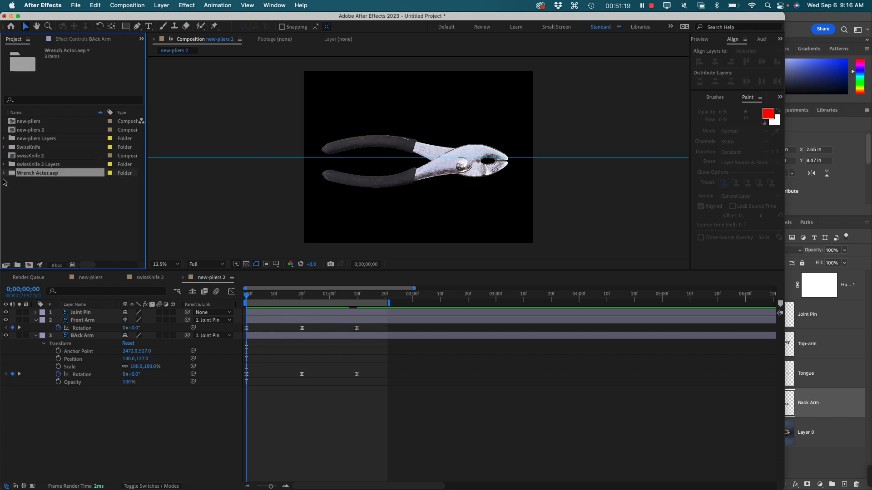
left_click(4, 173)
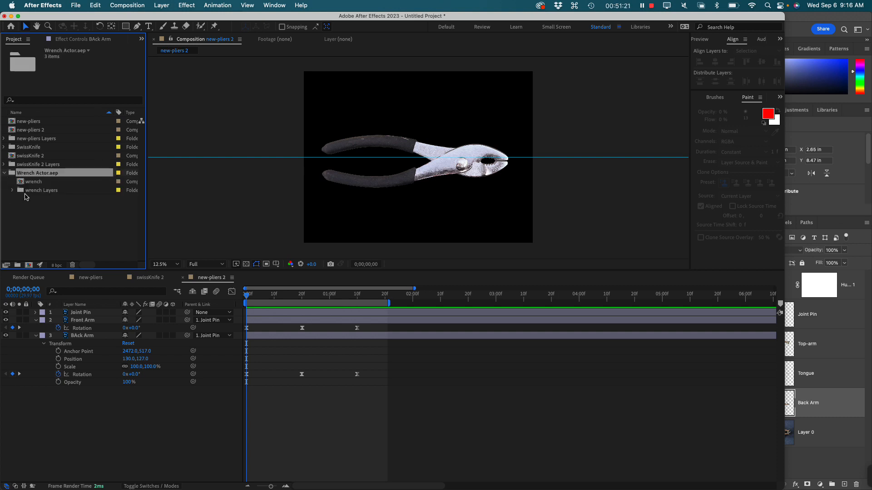
left_click(12, 190)
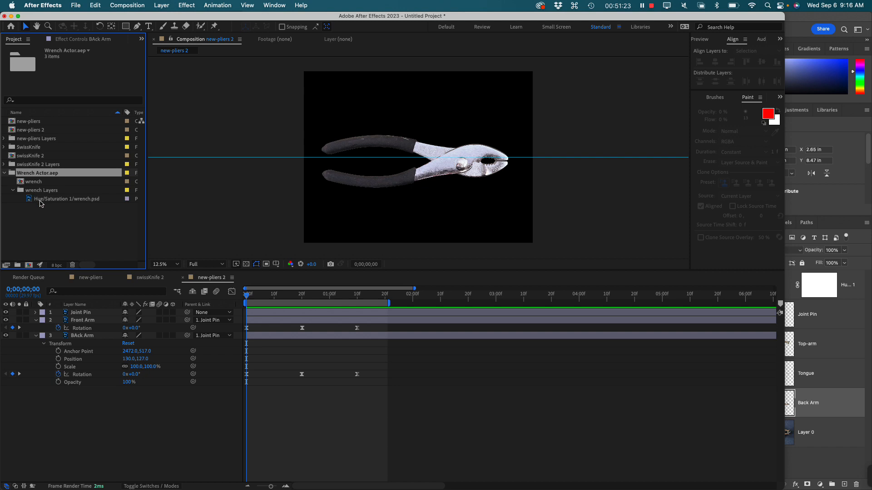
left_click(33, 182)
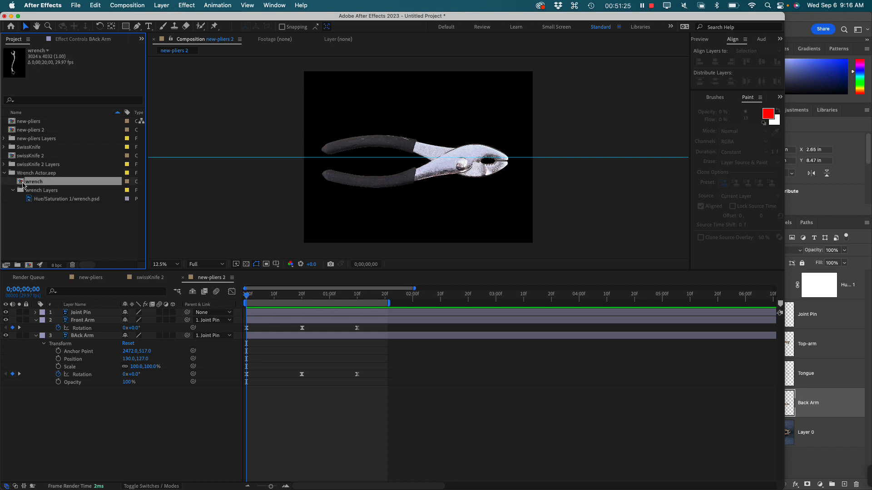
double_click(22, 184)
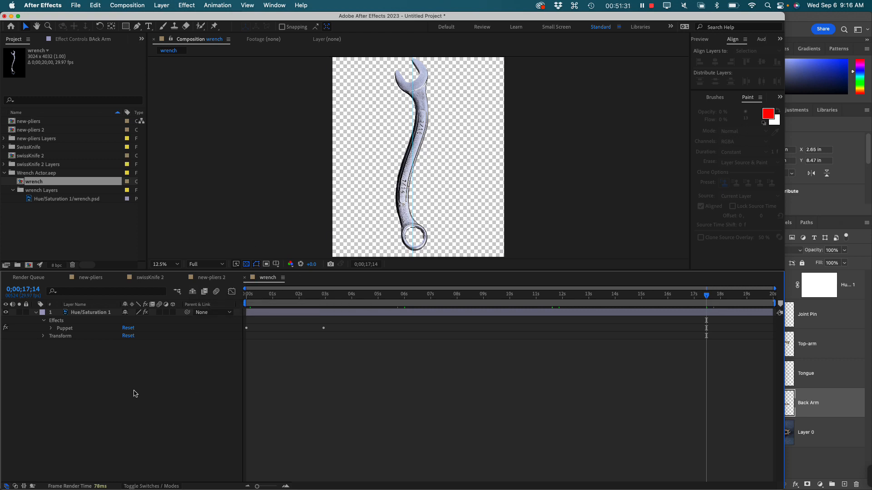
Preview the wrench composition's puppet animation from 0;00;00;00
left_click(46, 217)
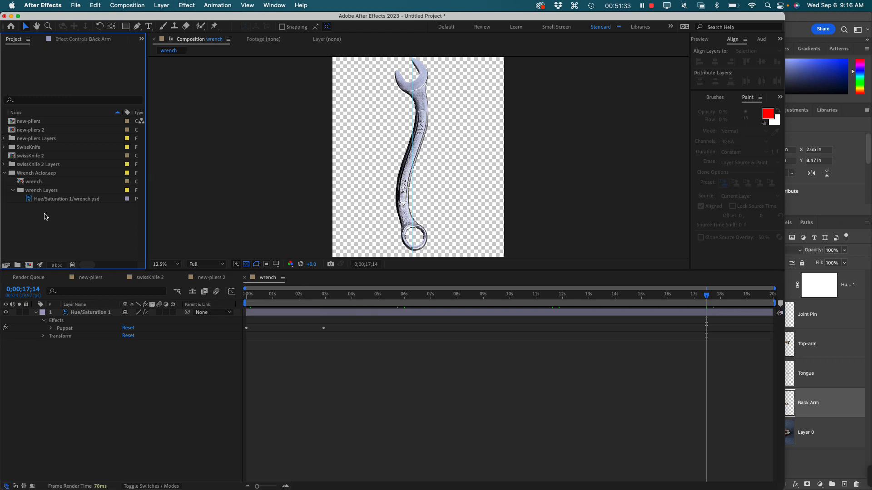
left_click(128, 380)
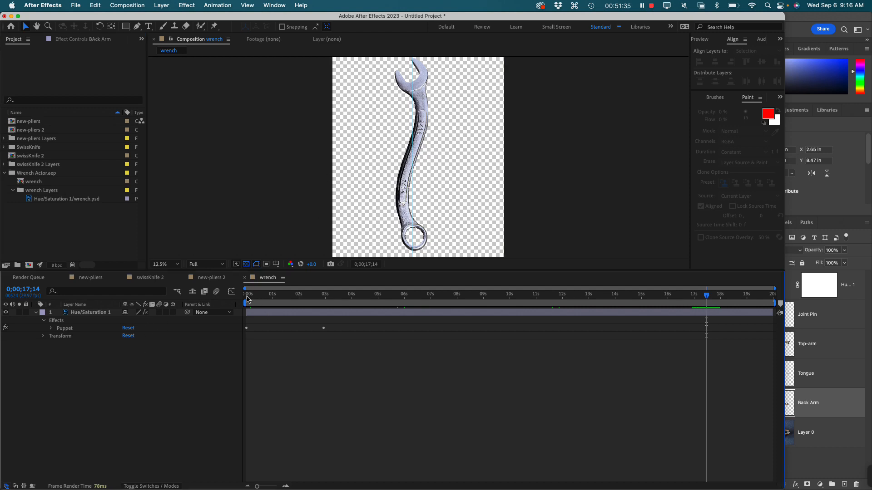
mouse_move(248, 298)
left_mouse_down()
mouse_move(328, 304)
mouse_move(243, 304)
left_mouse_up()
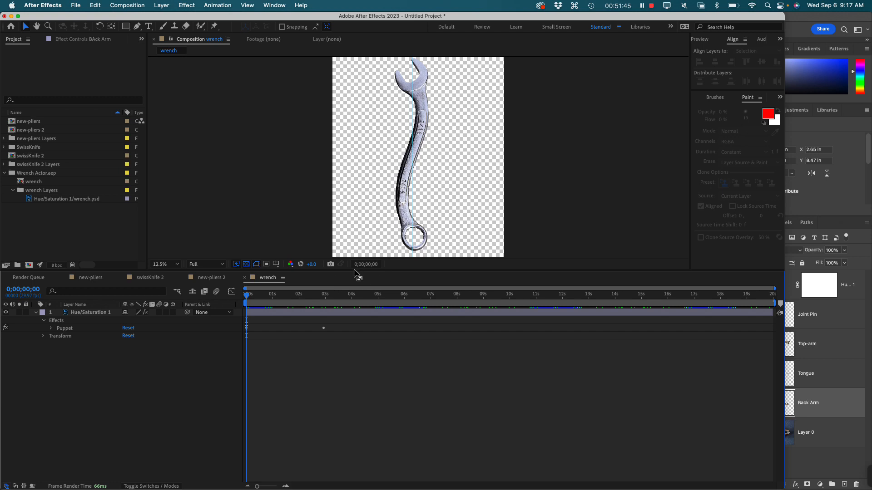
key("space")
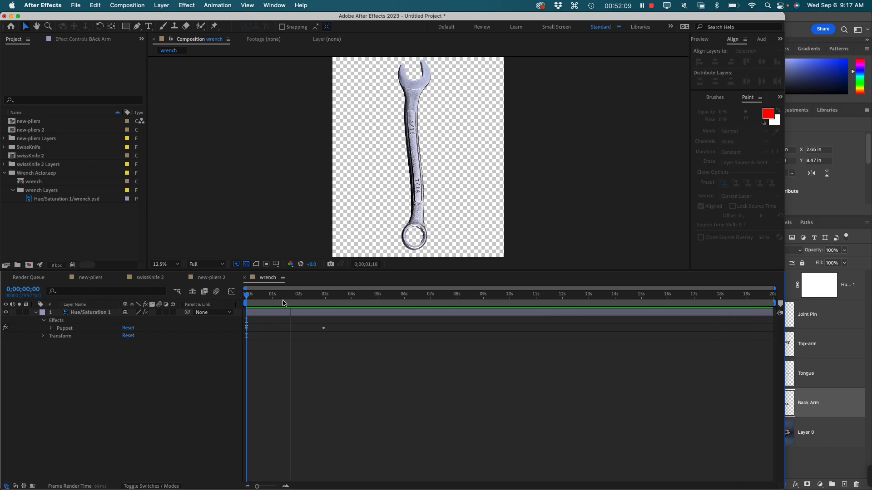
key("space")
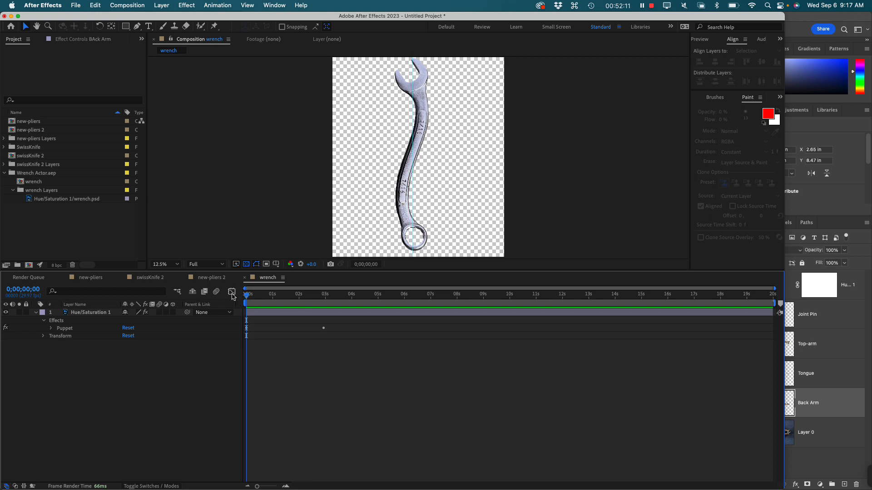
Add the wrench composition to new-pliers 2 below the BAck Arm layer, scale it to under half size and place it beneath the pliers' handles
left_click(81, 231)
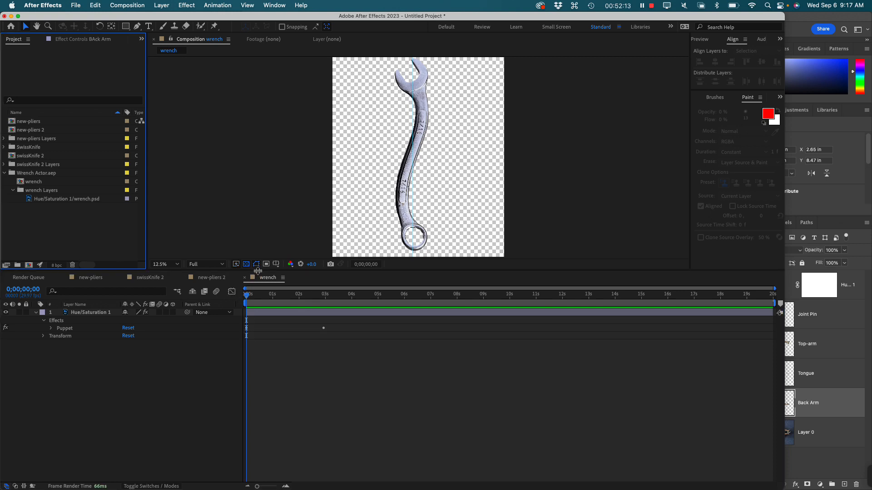
left_click_drag(257, 270, 257, 301)
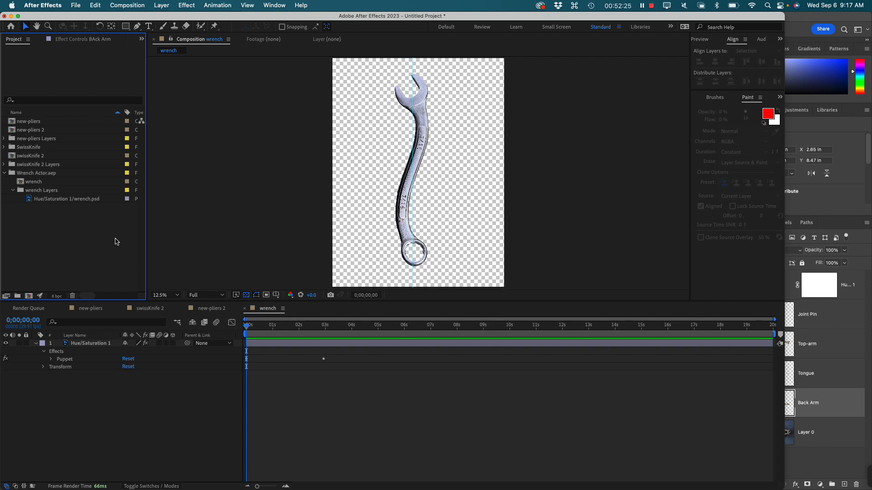
left_click(13, 130)
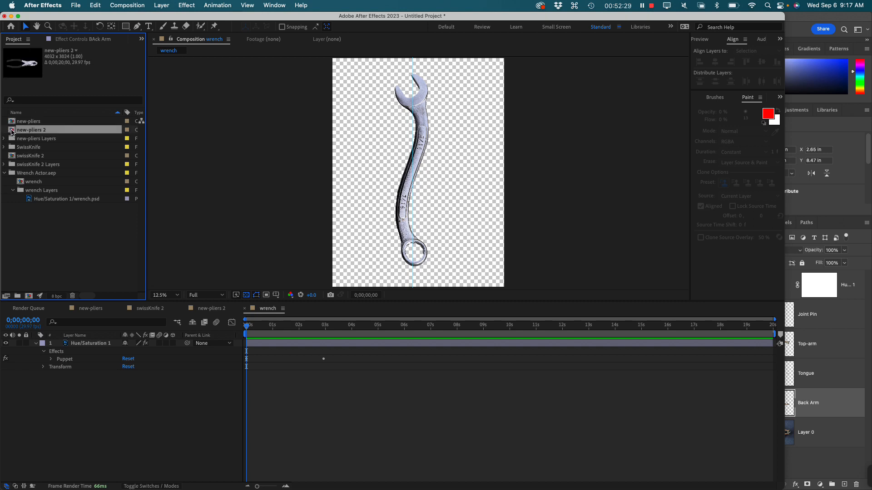
double_click(11, 131)
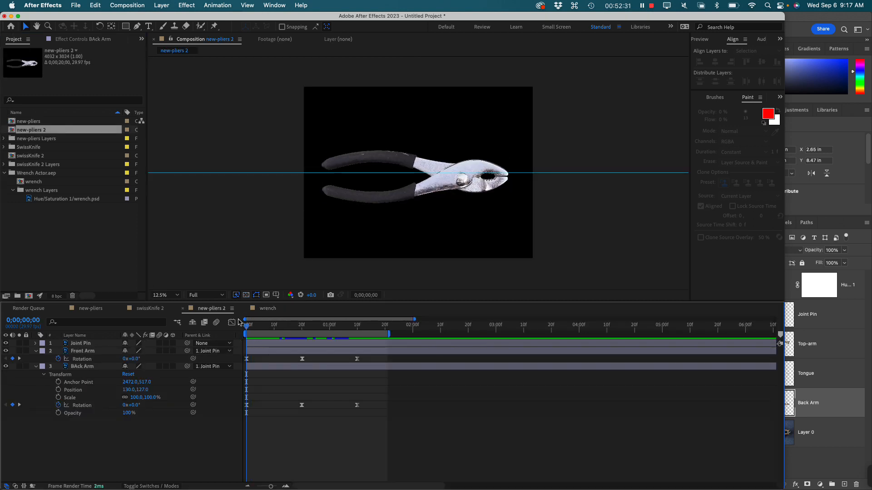
mouse_move(246, 324)
left_mouse_down()
mouse_move(457, 325)
mouse_move(246, 325)
left_mouse_up()
left_click_drag(30, 184, 84, 444)
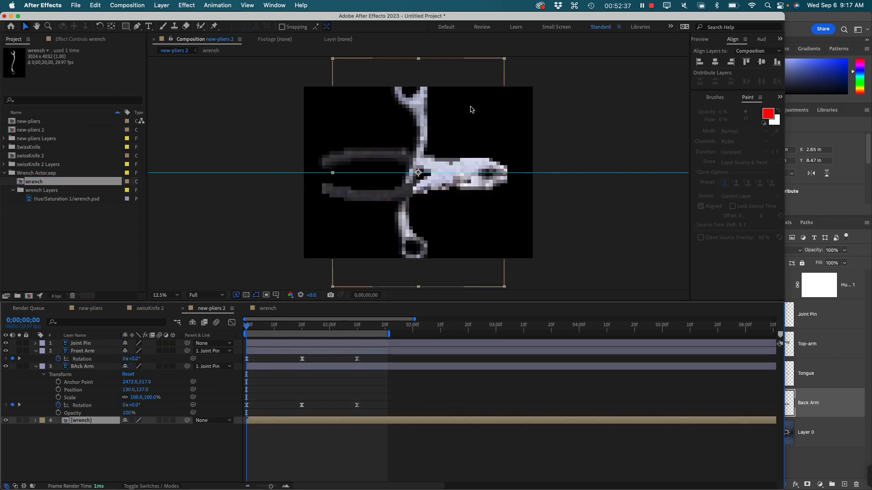
left_click_drag(504, 59, 456, 122)
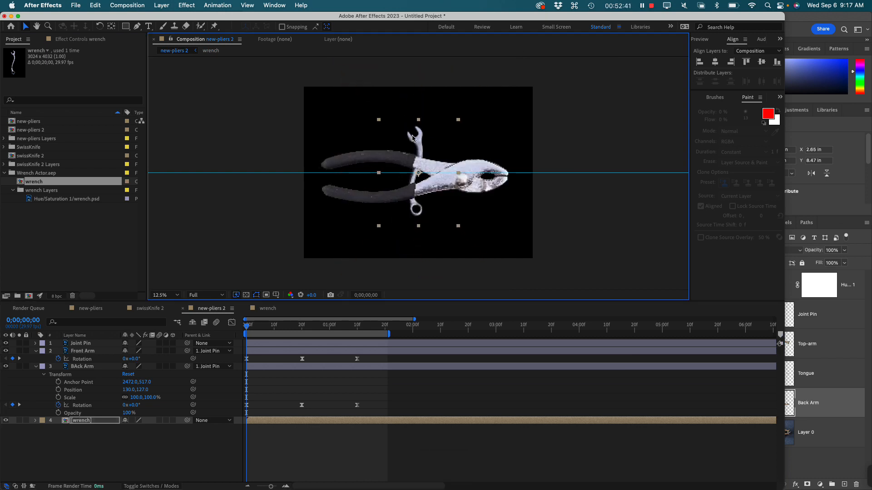
left_click_drag(414, 146, 359, 196)
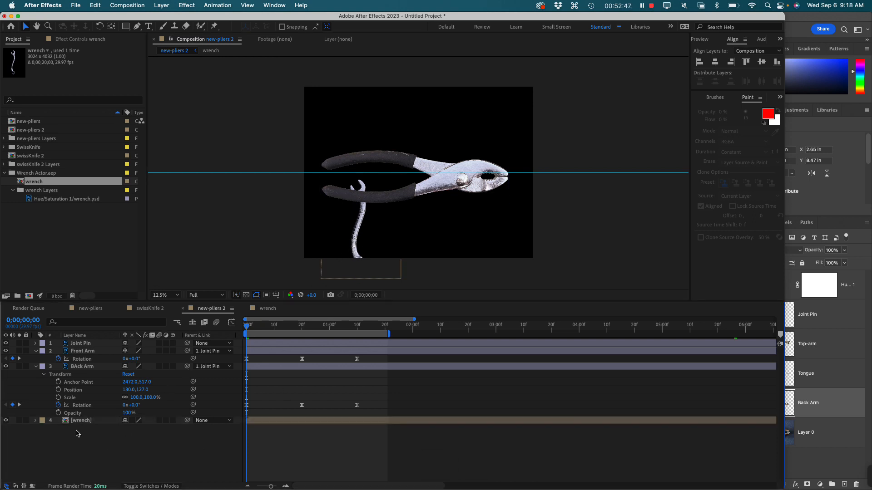
Duplicate the wrench layer three times and spread the copies into a horizontal row of four wrenches beneath the pliers
left_click(67, 423)
key("cmd+c")
key("cmd+v")
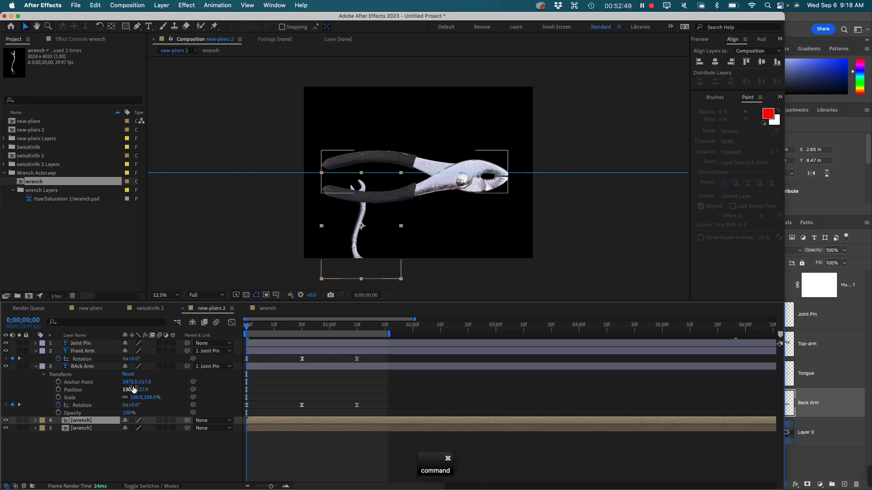
left_click_drag(354, 251, 380, 252)
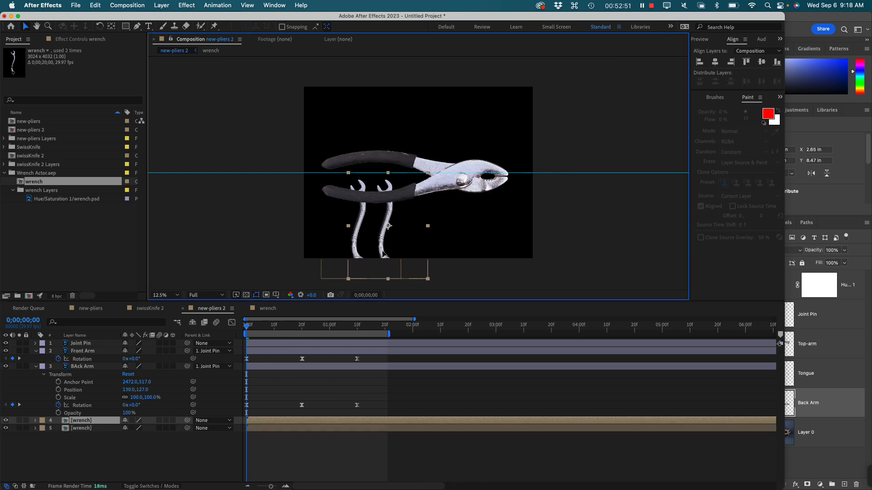
key("super+v")
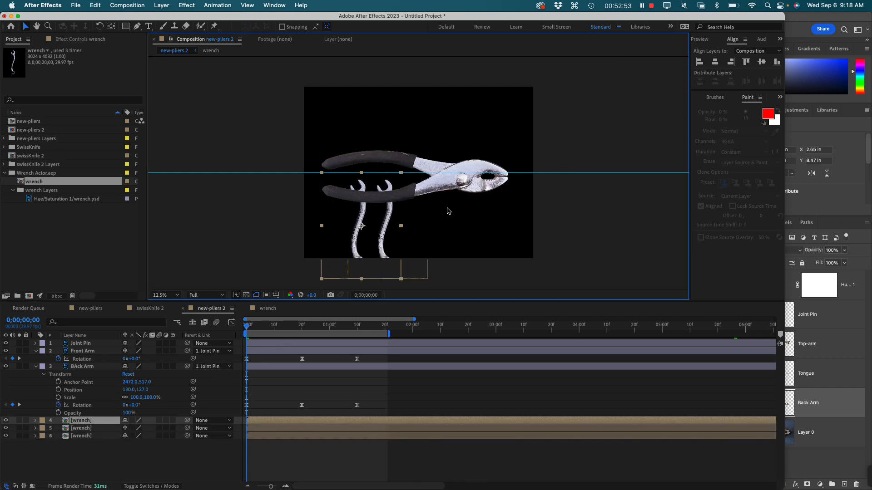
left_click_drag(360, 256, 417, 254)
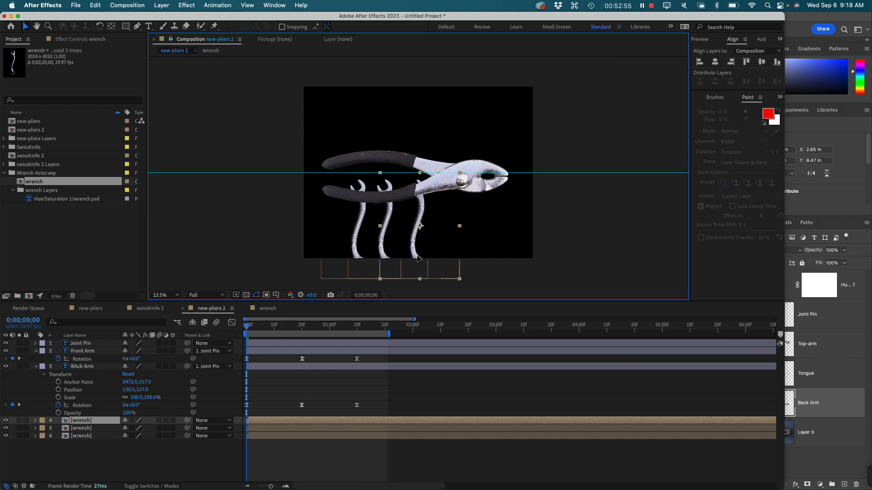
key("super+v")
left_click_drag(355, 253, 450, 253)
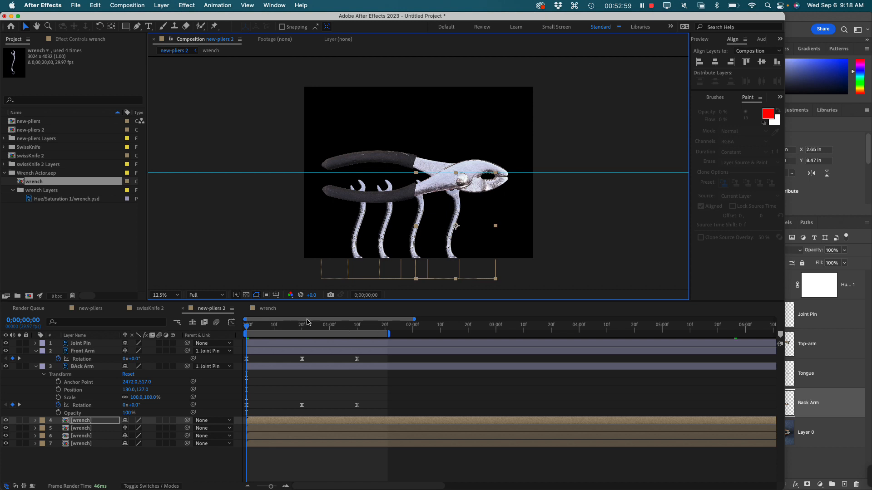
Preview the pliers with the wrenches, extend the work area's end to about 0;00;02;15 and replay from the start
left_click_drag(302, 326, 216, 325)
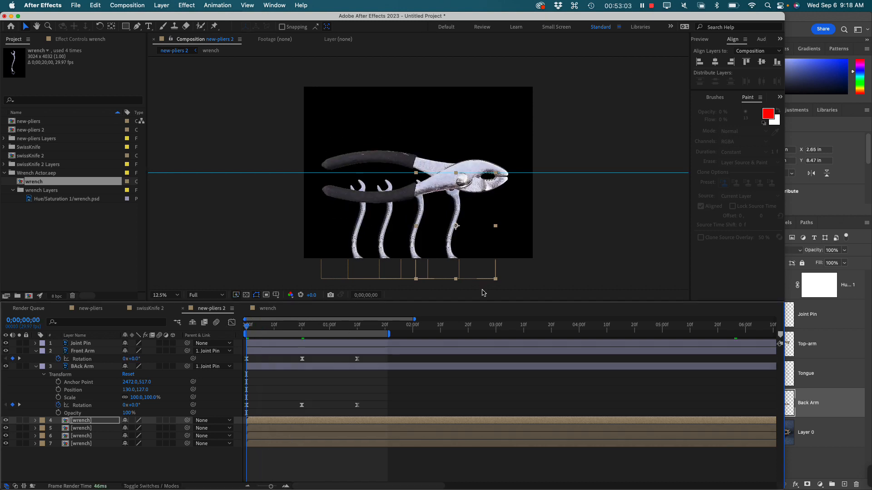
key("space")
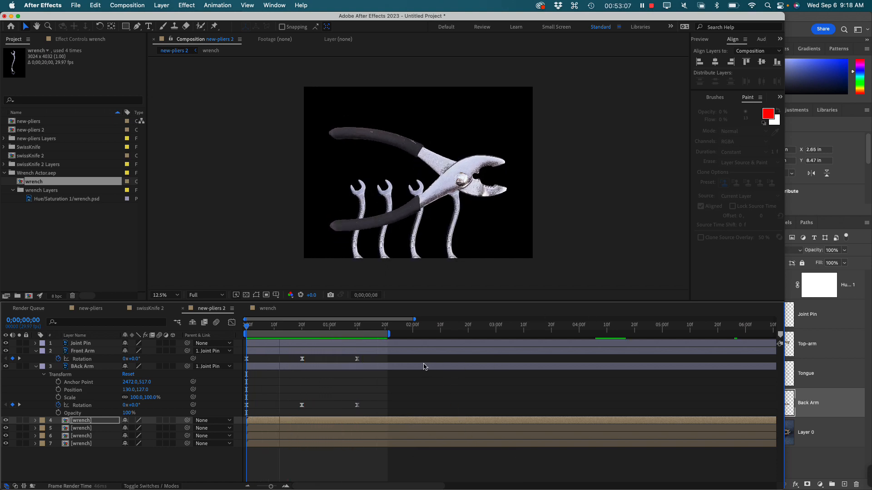
left_click_drag(388, 334, 453, 334)
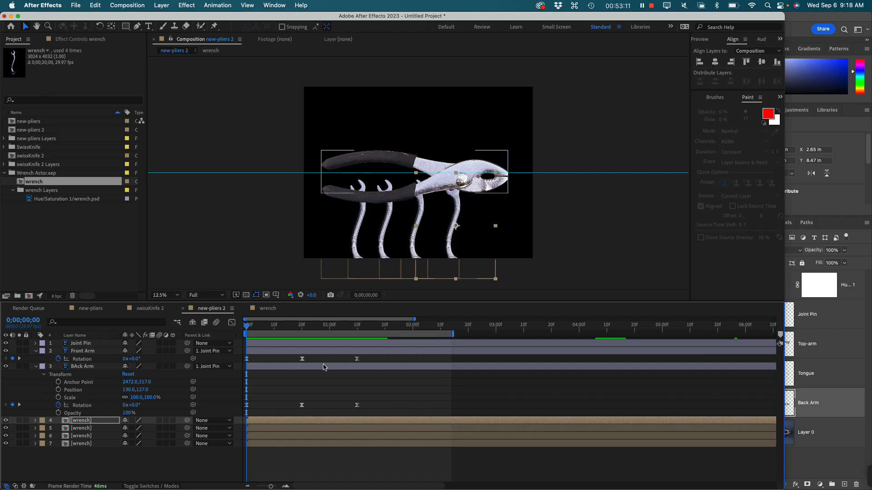
left_click(262, 326)
key("space")
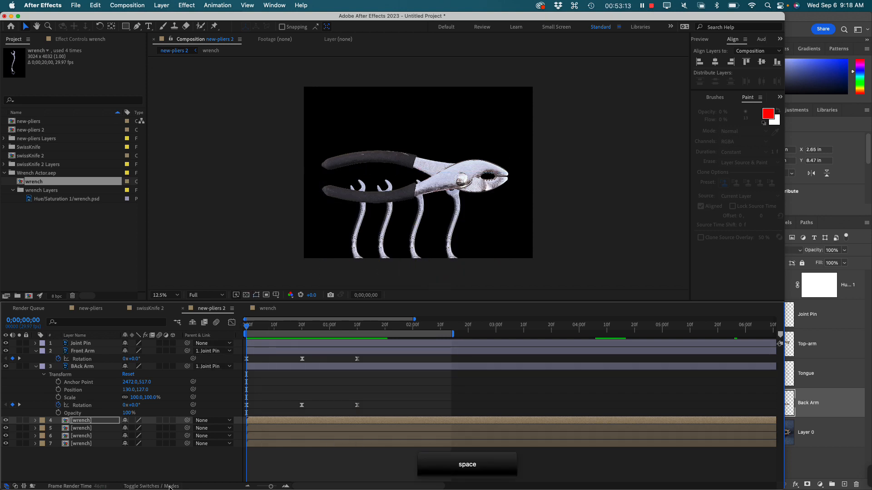
Move the pliers up with the Joint Pin layer so they sit above the four wrenches, and replay the animation
mouse_move(161, 489)
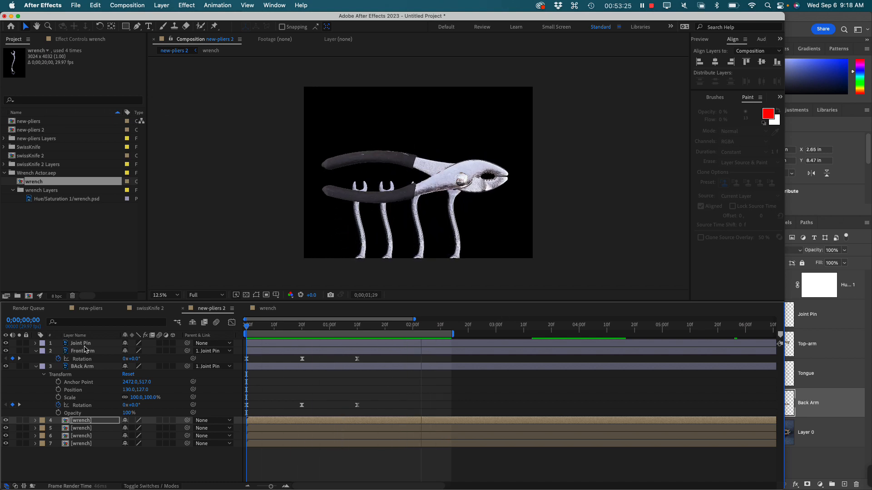
left_click(88, 345)
left_click(466, 169)
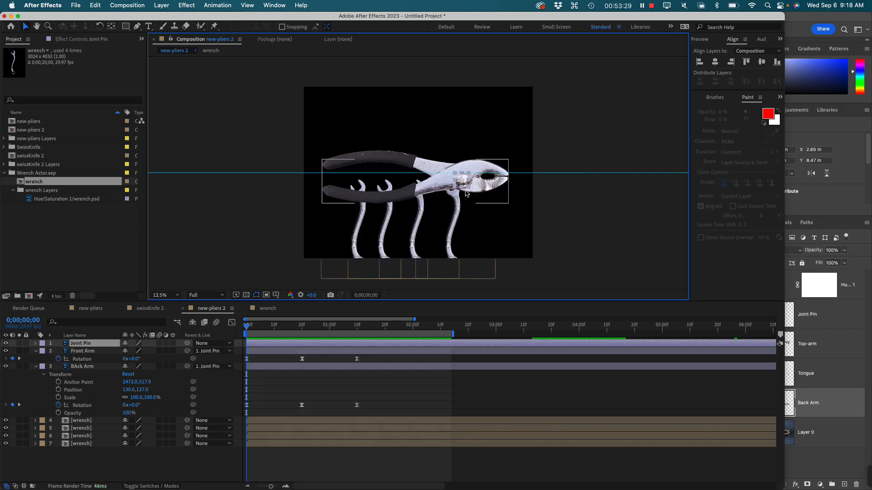
left_click_drag(462, 162, 462, 143)
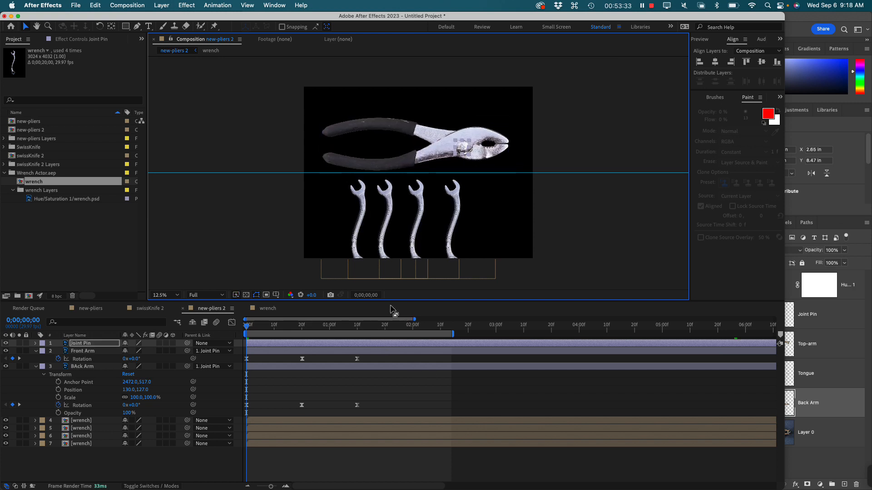
left_click_drag(348, 328, 299, 328)
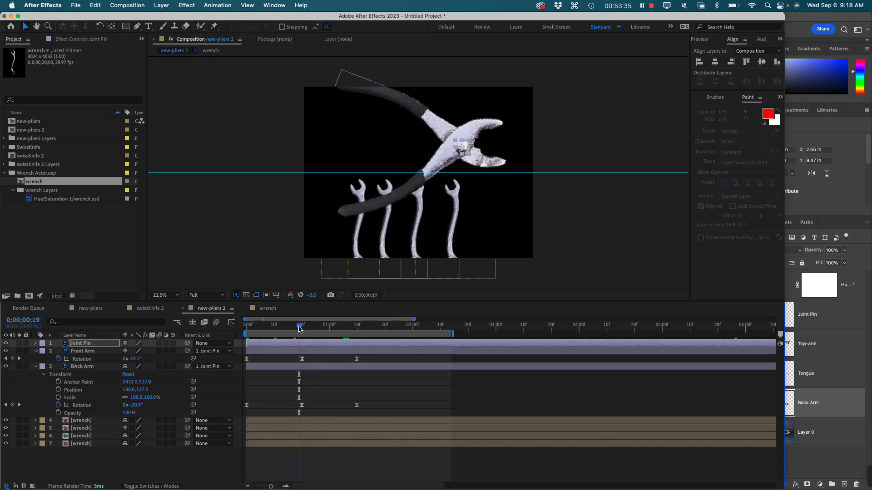
key("space")
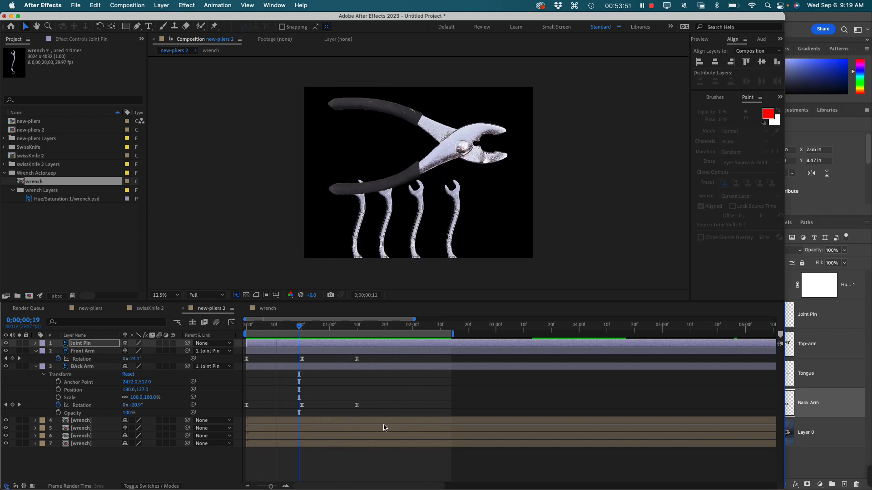
Slide the wrench layers to different earlier start times so their movements are staggered
left_click(490, 424)
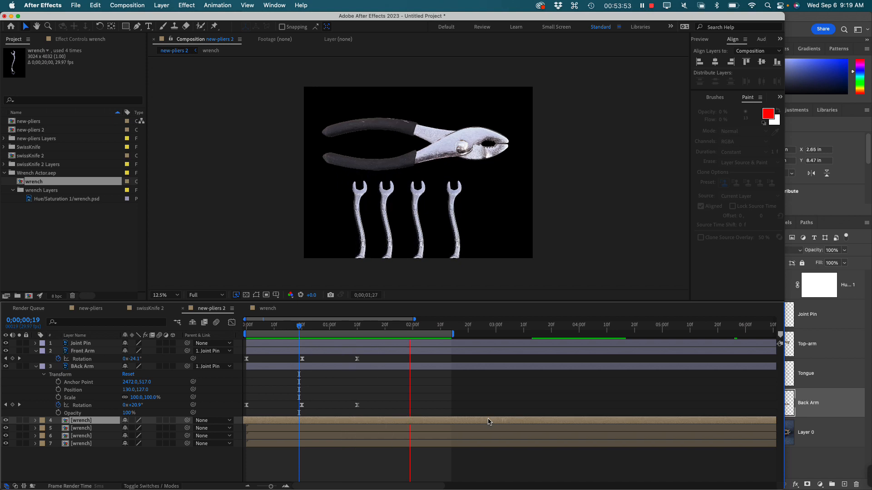
left_click_drag(489, 422, 451, 442)
left_click(456, 429)
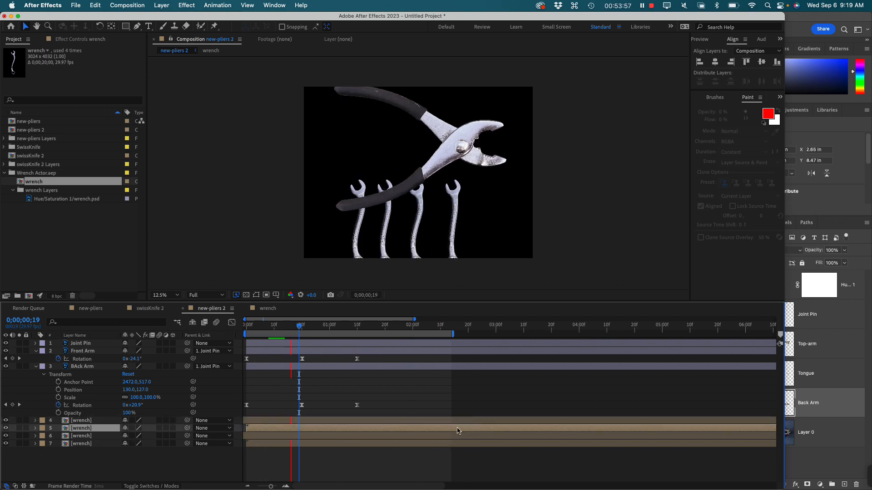
left_click_drag(377, 434, 337, 428)
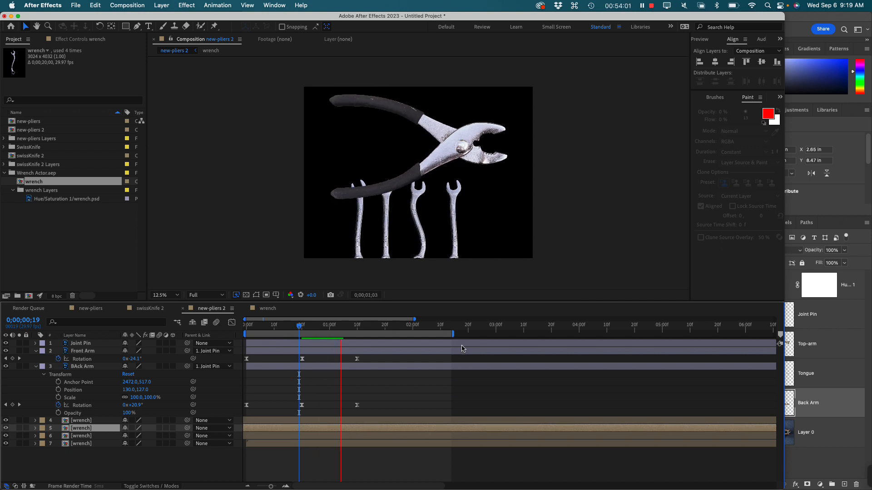
Extend the work area's end to about 5 seconds, show the full 20-second timeline and preview from 0;00;00;00
left_click_drag(454, 335, 674, 330)
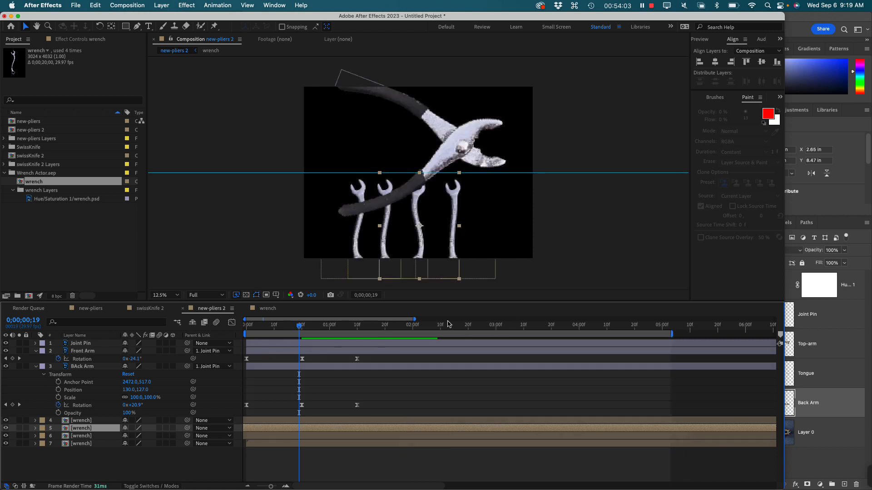
left_click_drag(415, 320, 774, 319)
left_click_drag(301, 439, 240, 422)
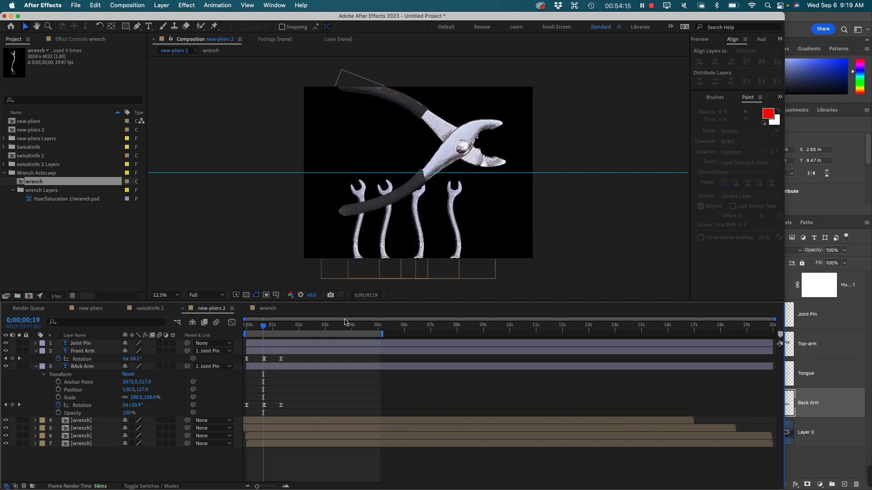
left_click_drag(302, 329, 232, 330)
key("space")
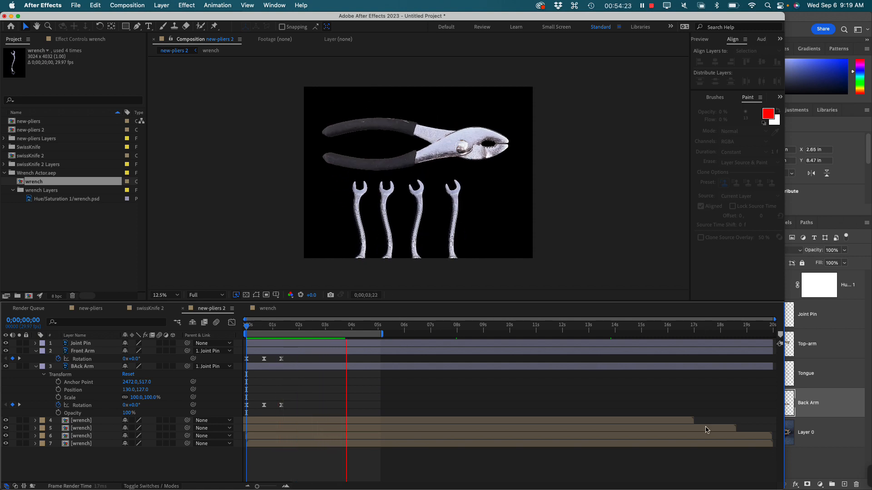
Slide the layer 5 wrench earlier so it ends at about 13 seconds, and move it slightly lower than the others
left_click(719, 429)
left_click_drag(718, 428, 703, 430)
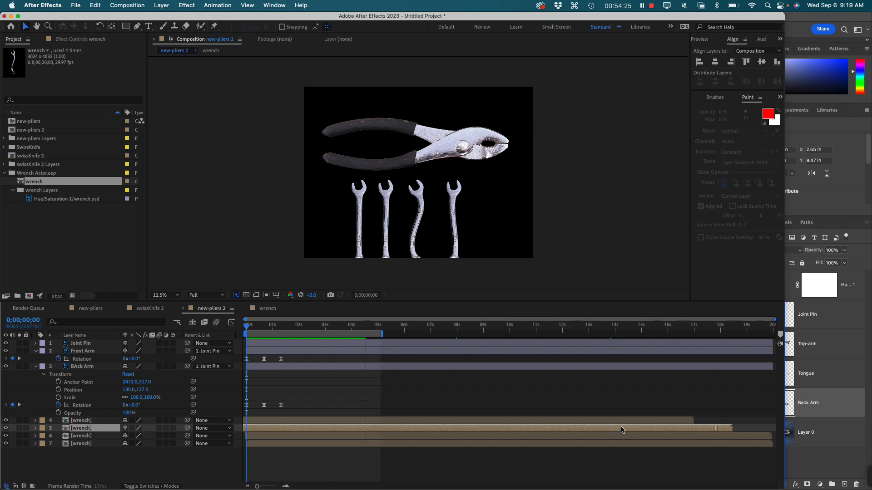
left_click_drag(621, 429, 582, 430)
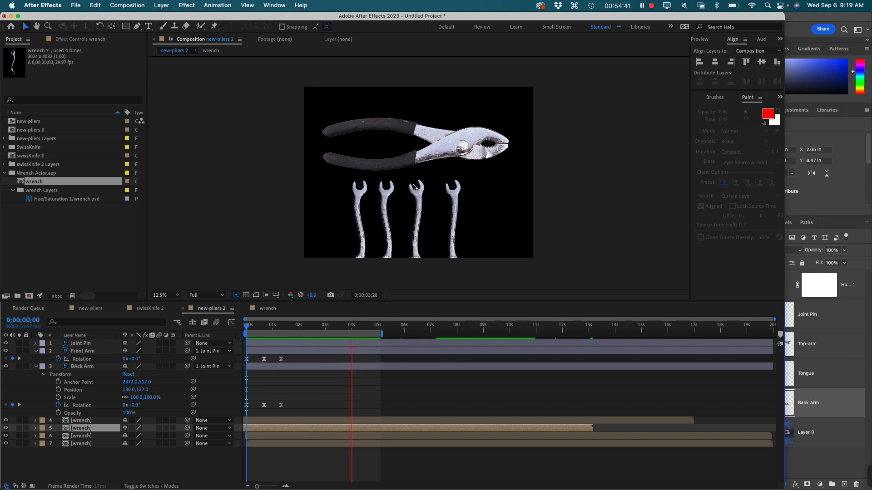
left_click(419, 223)
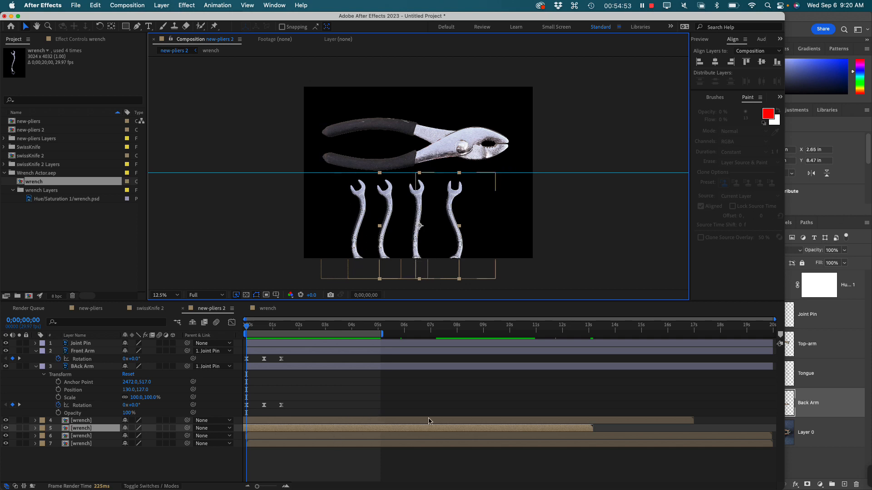
left_click_drag(415, 248, 416, 260)
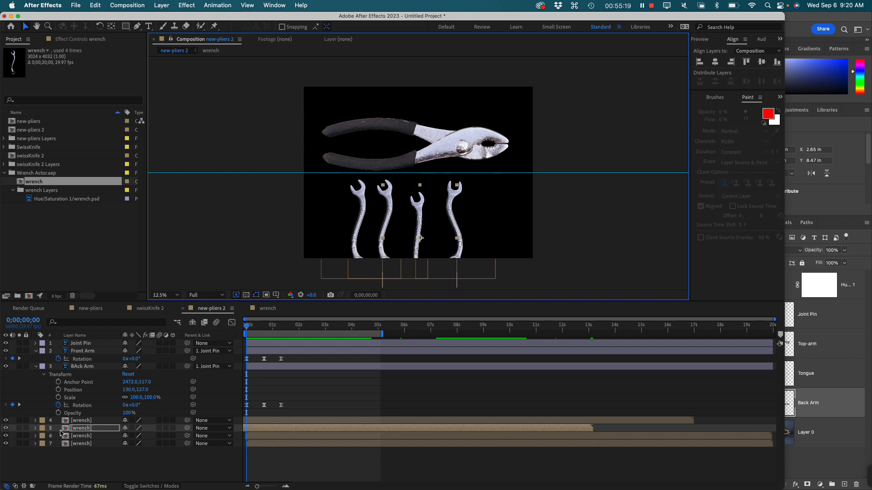
Set the opacity of the layer 5 wrench to 79%
left_click(36, 429)
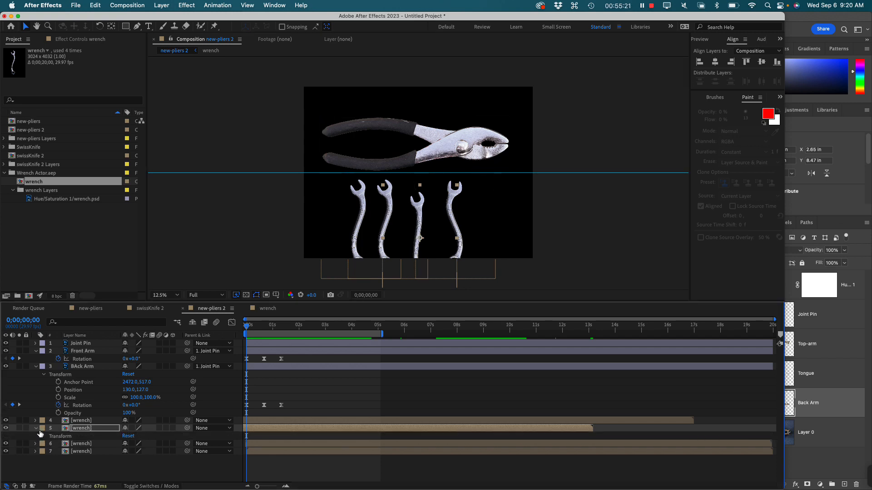
left_click(38, 429)
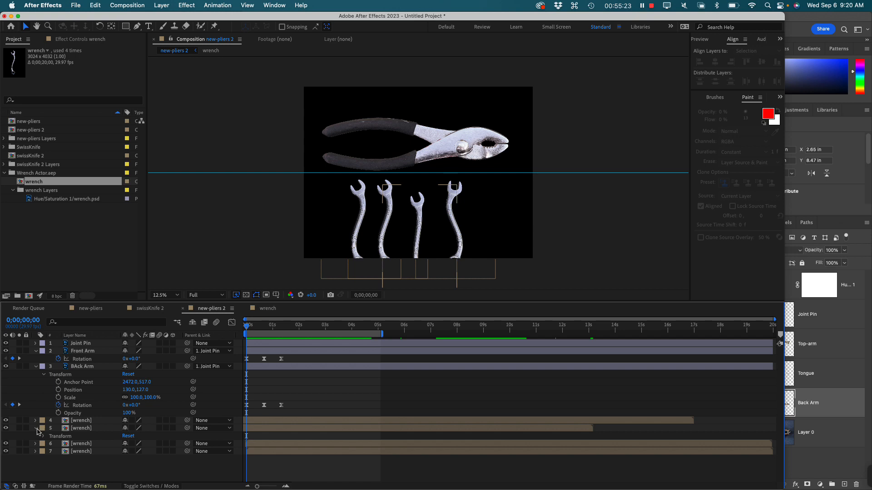
left_click(36, 428)
left_click(69, 428)
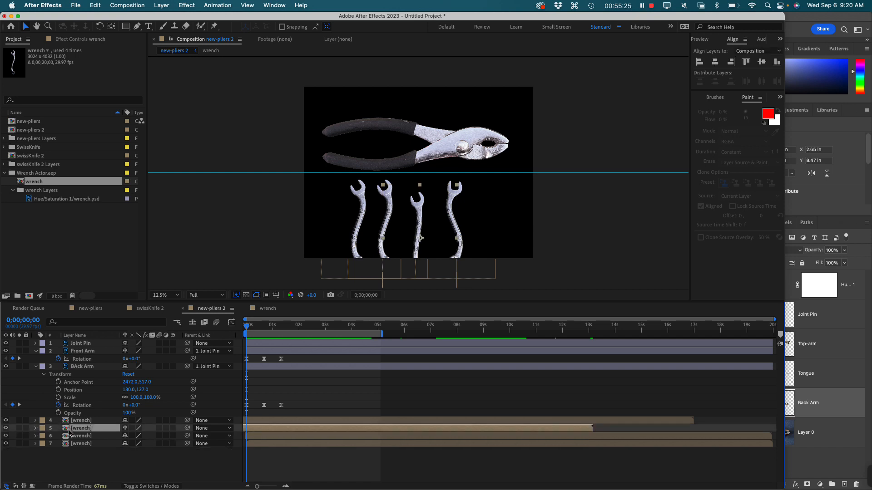
key("t")
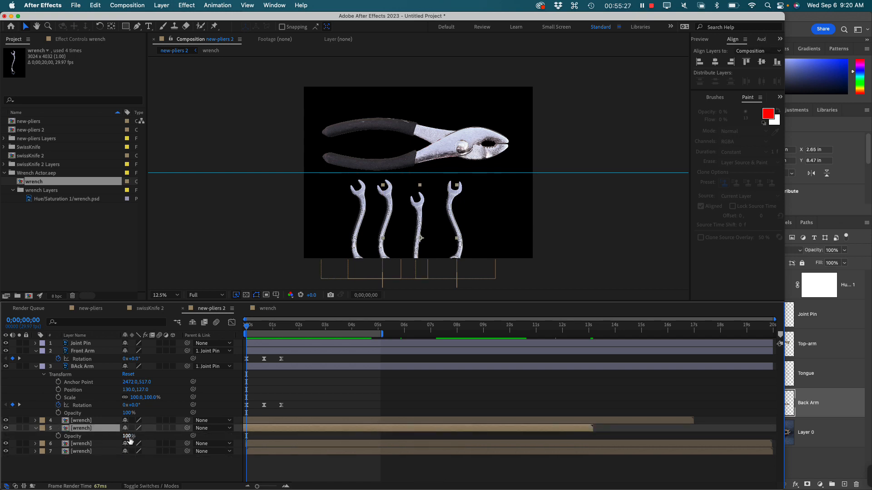
left_click_drag(130, 436, 122, 437)
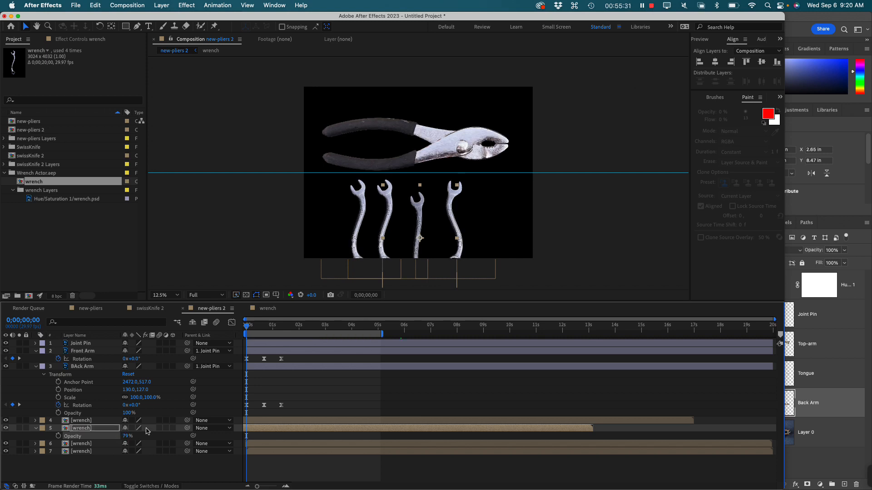
Set the opacity of the second wrench in the row, layer 6, to 52%
left_click(382, 238)
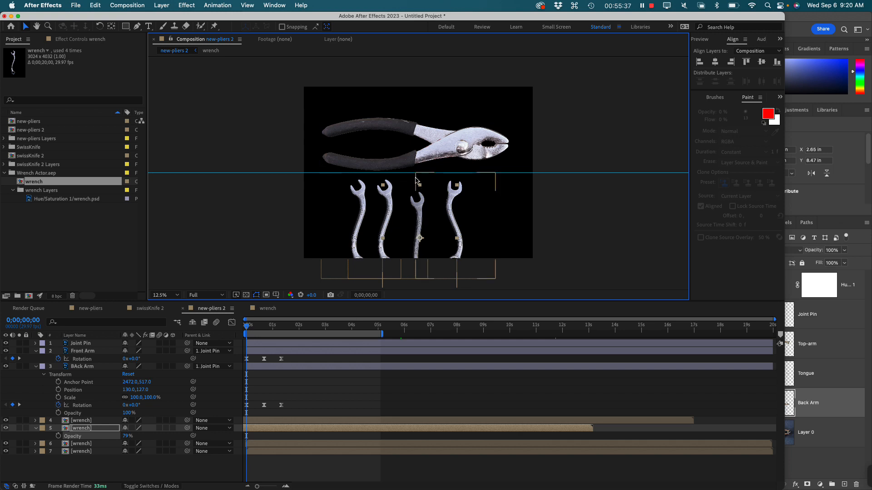
left_click(366, 216)
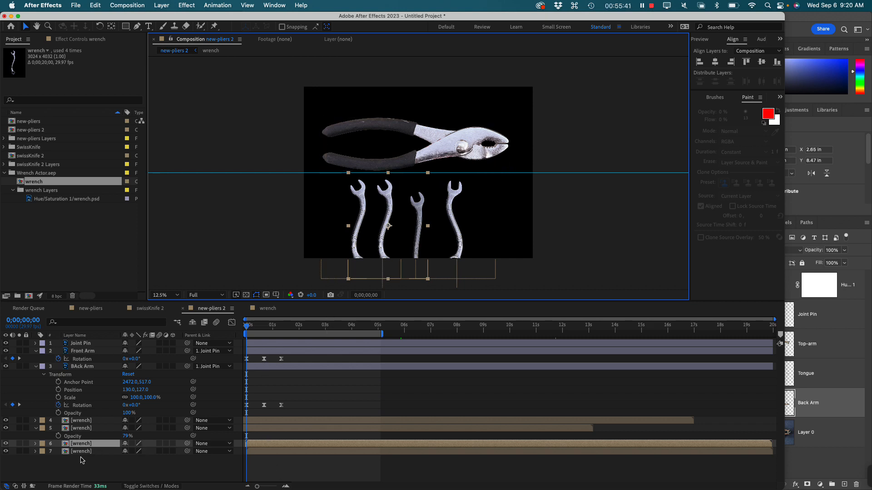
key("t")
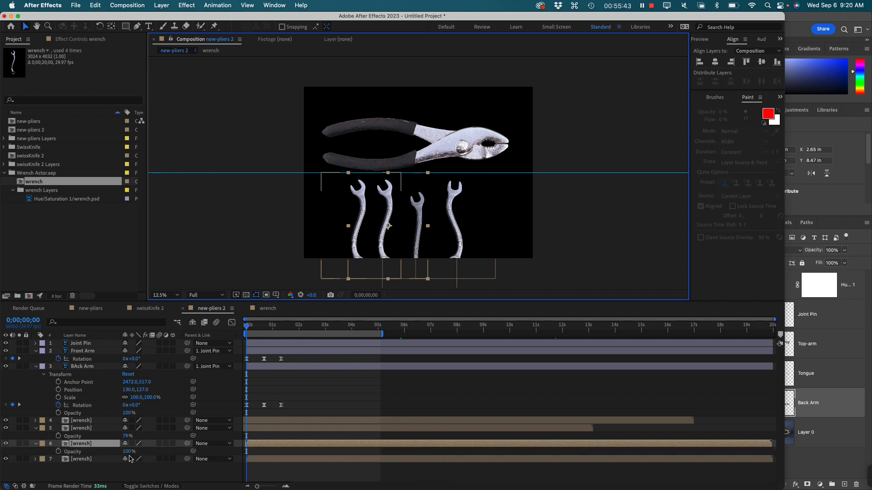
left_click_drag(127, 451, 106, 451)
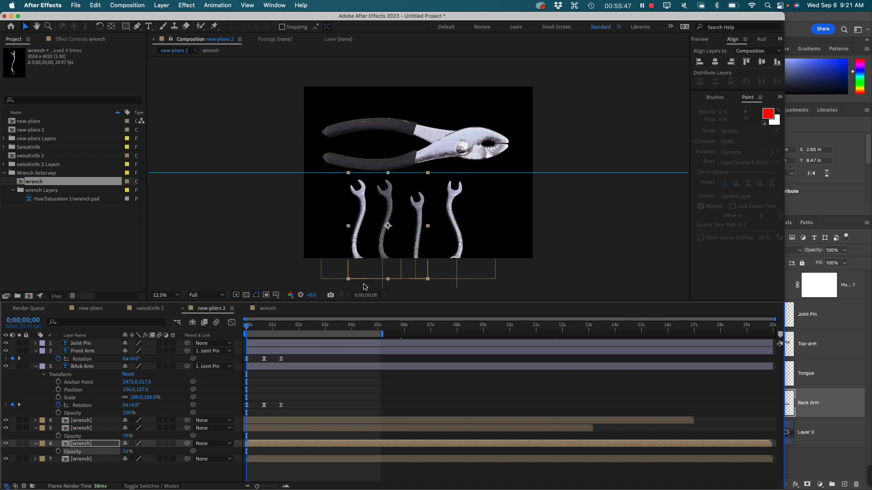
Set the opacity of the fourth wrench in the row, layer 4, to 45%
left_click(463, 254)
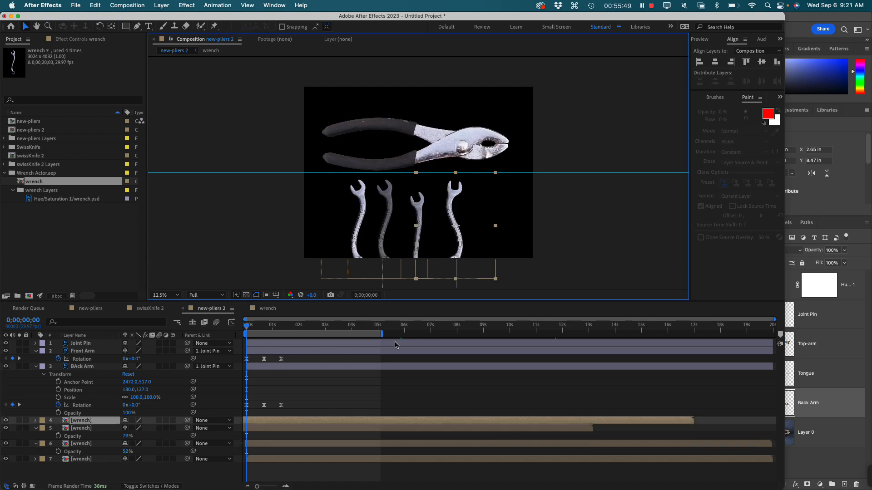
key("t")
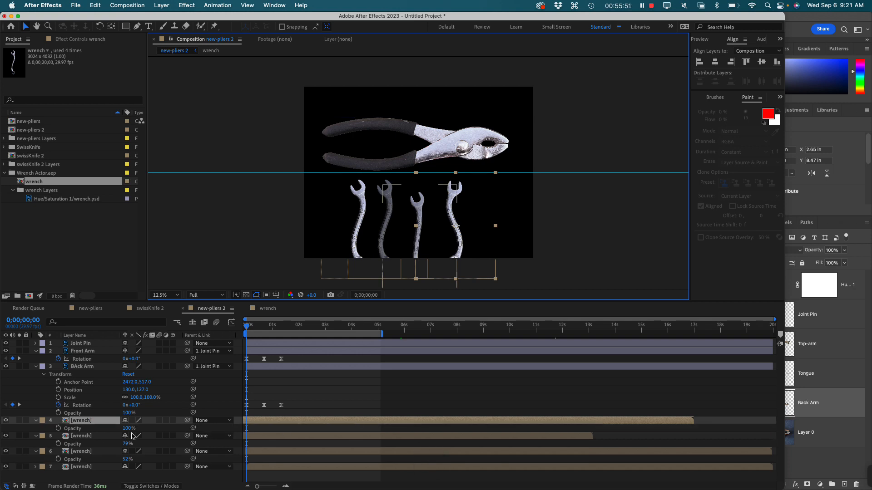
mouse_move(131, 428)
left_mouse_down()
mouse_move(169, 429)
mouse_move(119, 429)
mouse_move(130, 431)
left_mouse_up()
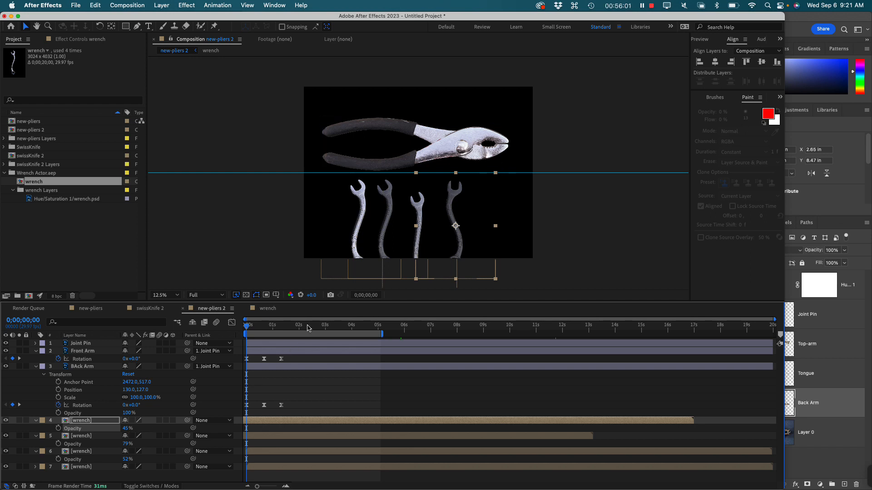
Scrub through the animation to about 0;00;02;22 and extend the work area's end to the composition's end at 20 seconds
left_click_drag(254, 328, 342, 329)
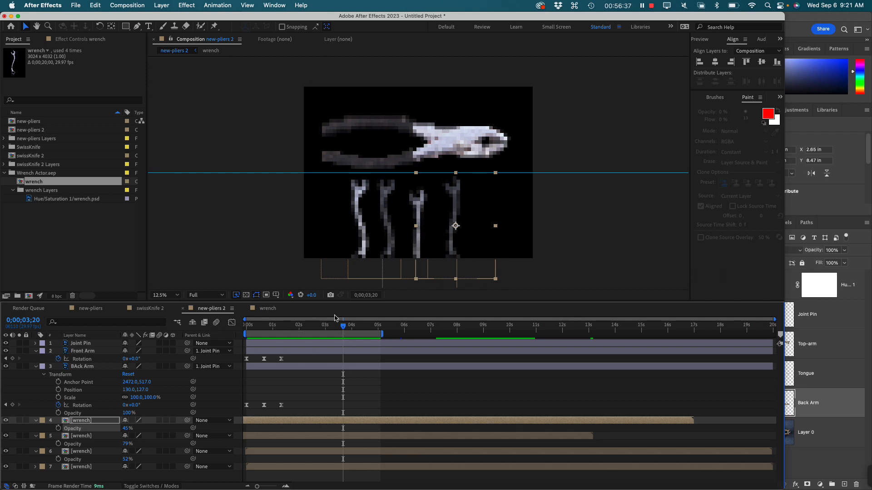
left_click_drag(342, 326, 316, 326)
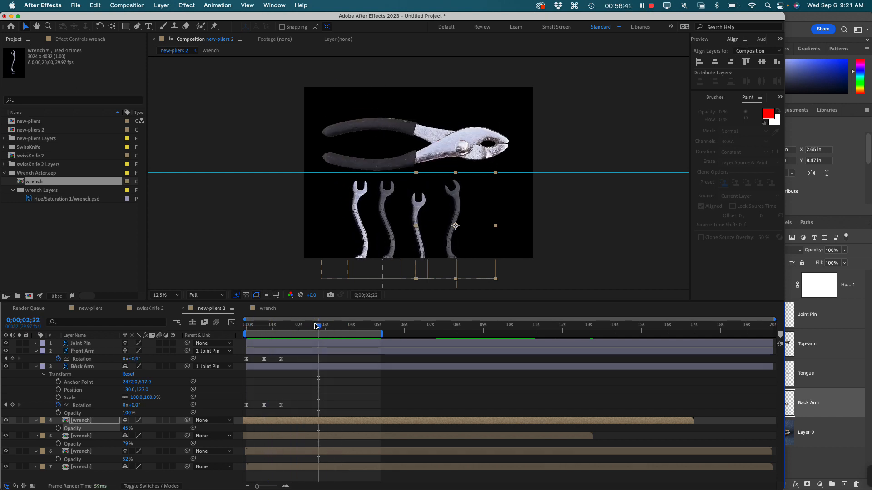
left_click(60, 245)
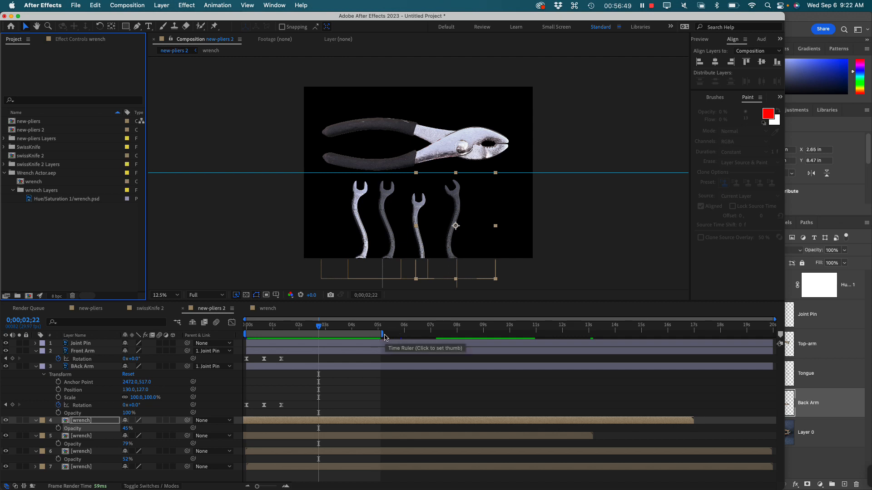
left_click_drag(382, 334, 774, 335)
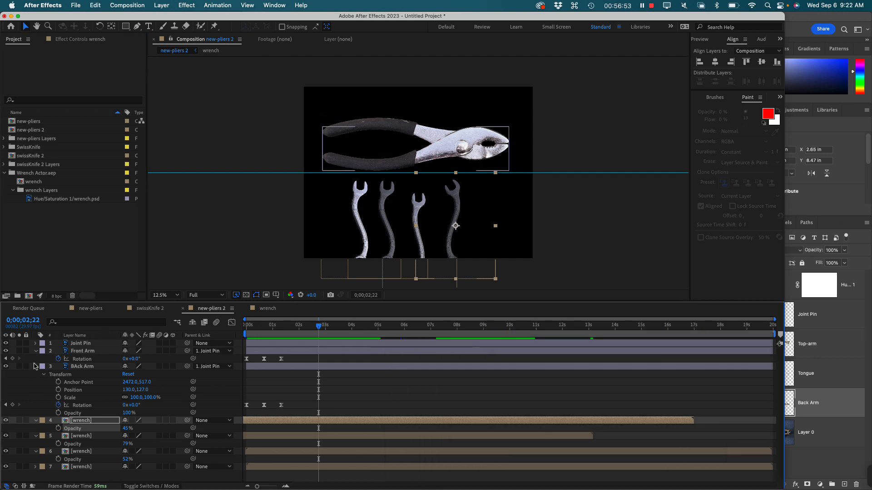
Collapse the Front Arm and BAck Arm properties and the Wrench Actor.aep folder, and delete all four wrench layers from new-pliers 2
left_click(36, 367)
left_click(35, 352)
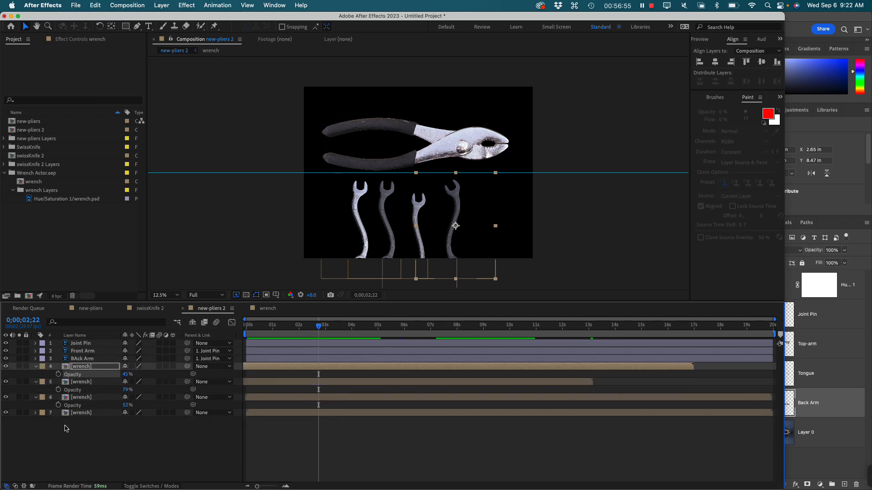
left_click(67, 432)
left_click(67, 243)
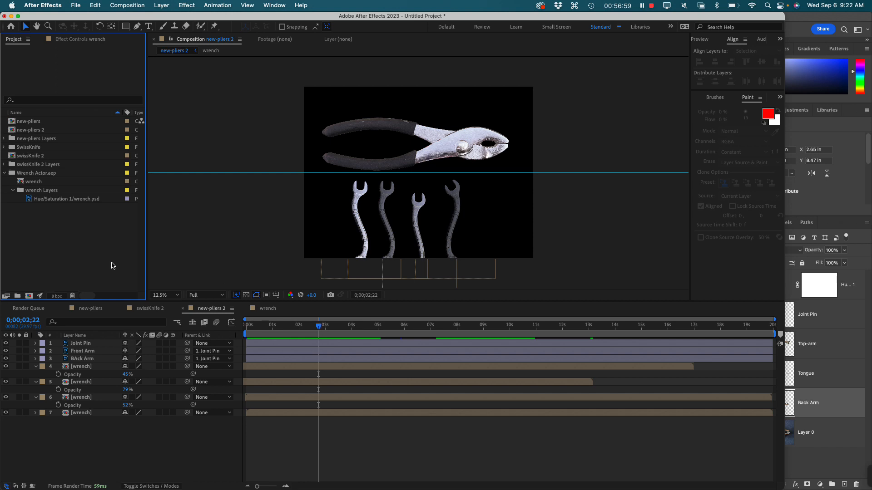
left_click(4, 173)
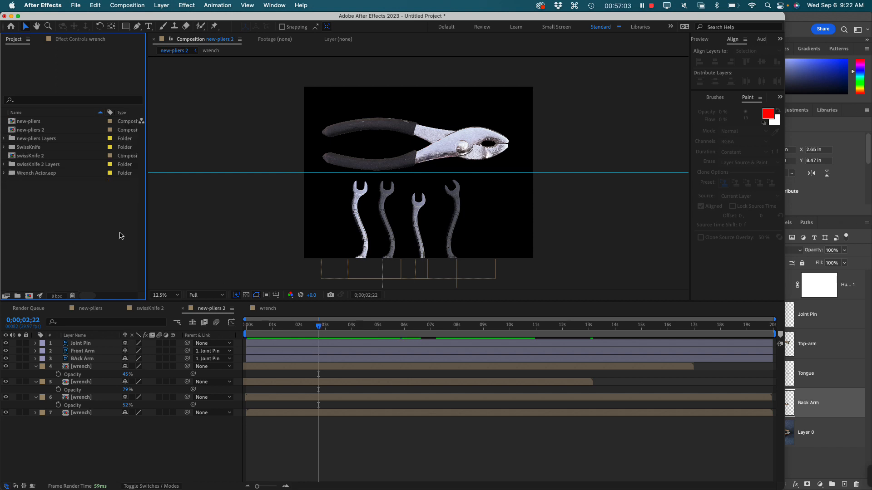
left_click_drag(106, 437, 59, 375)
key("Delete")
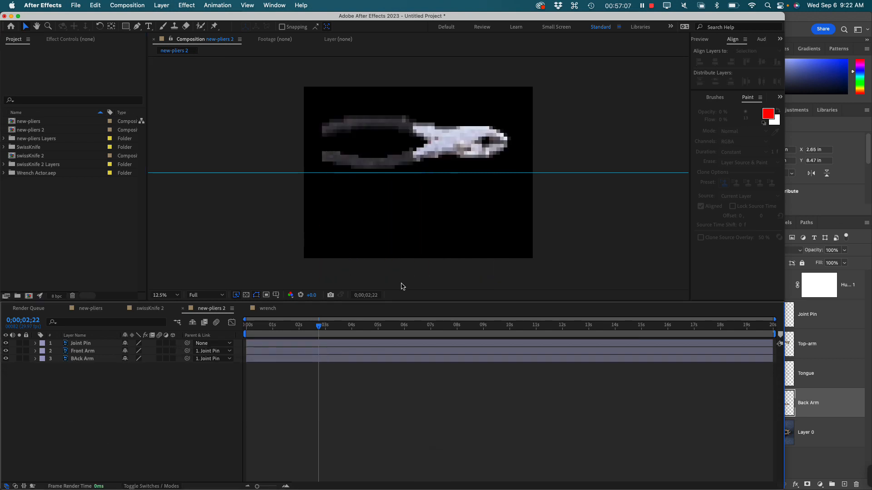
Return to the start of new-pliers 2 and move the pliers down onto the horizontal guide by repositioning the Joint Pin layer
left_click_drag(285, 332, 237, 338)
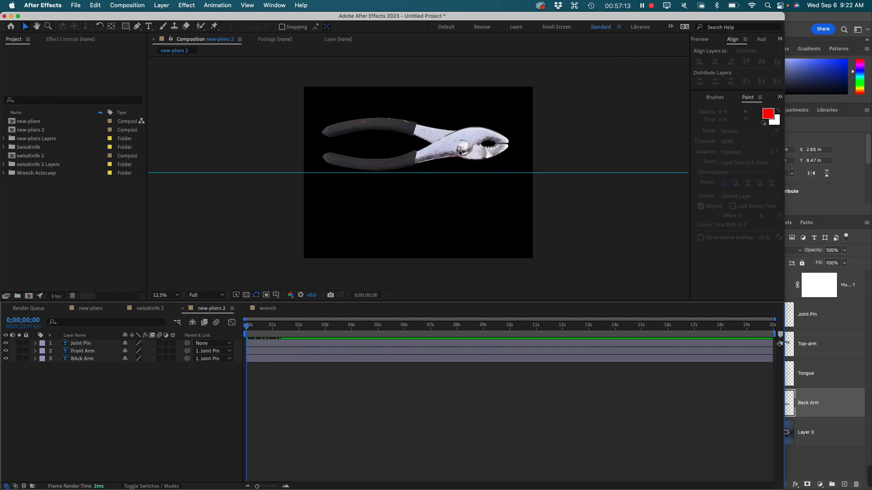
left_click(81, 343)
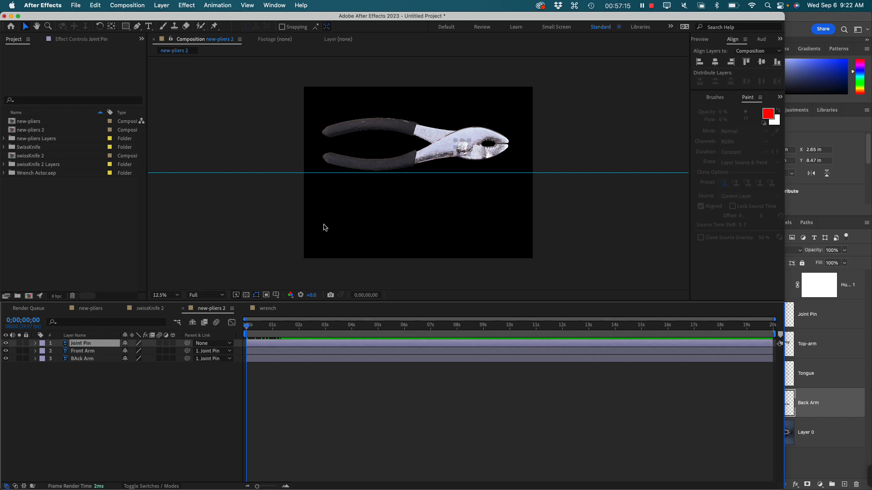
left_click_drag(462, 152, 459, 183)
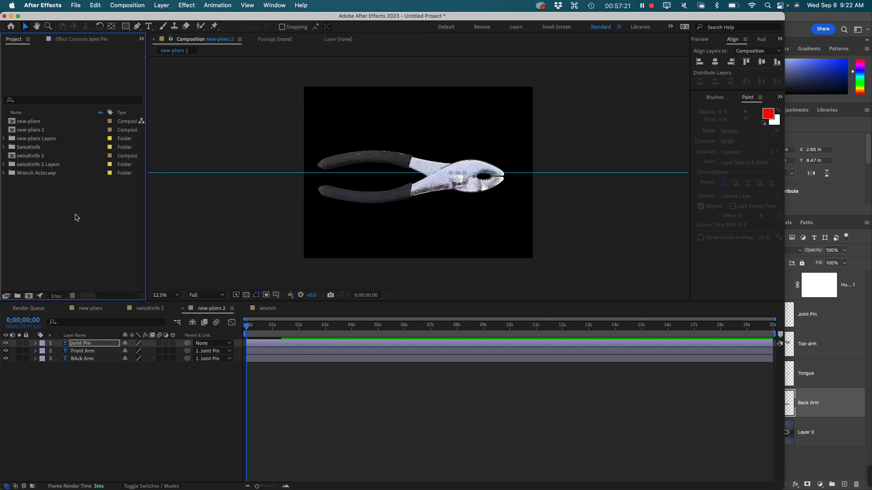
left_click(163, 437)
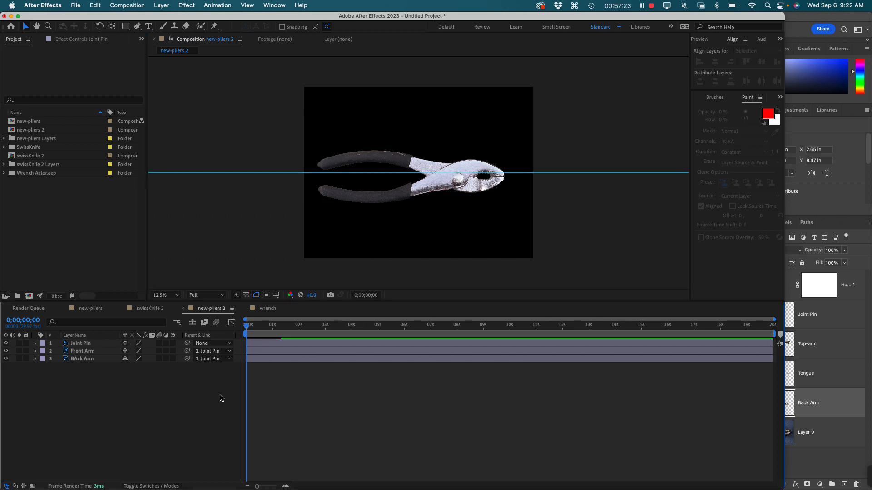
left_click(17, 220)
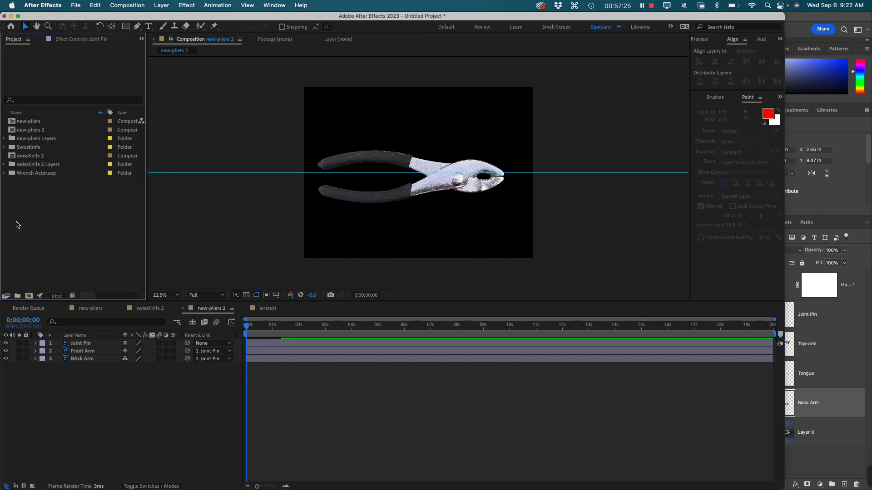
left_click(14, 130)
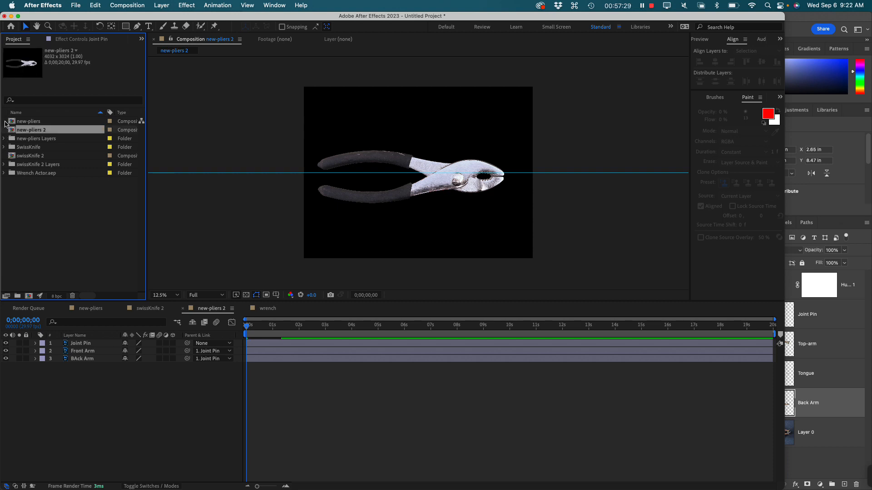
left_click(14, 121)
left_click(248, 331)
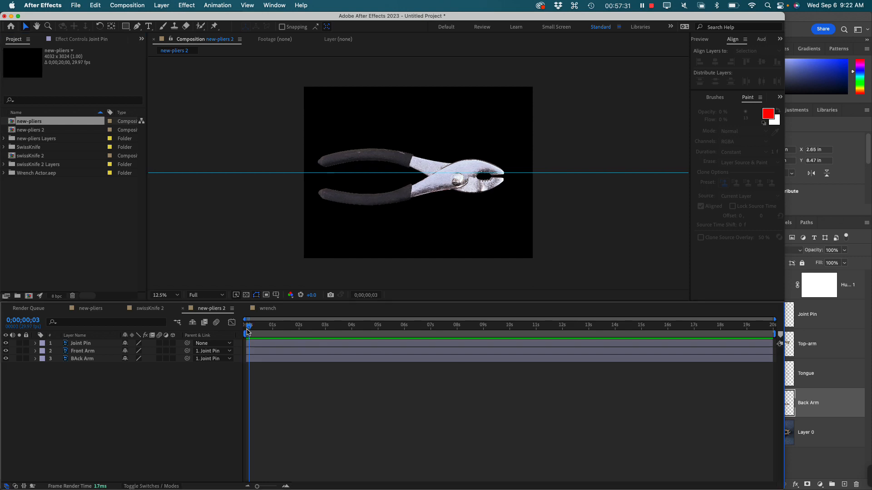
left_click_drag(248, 332, 205, 328)
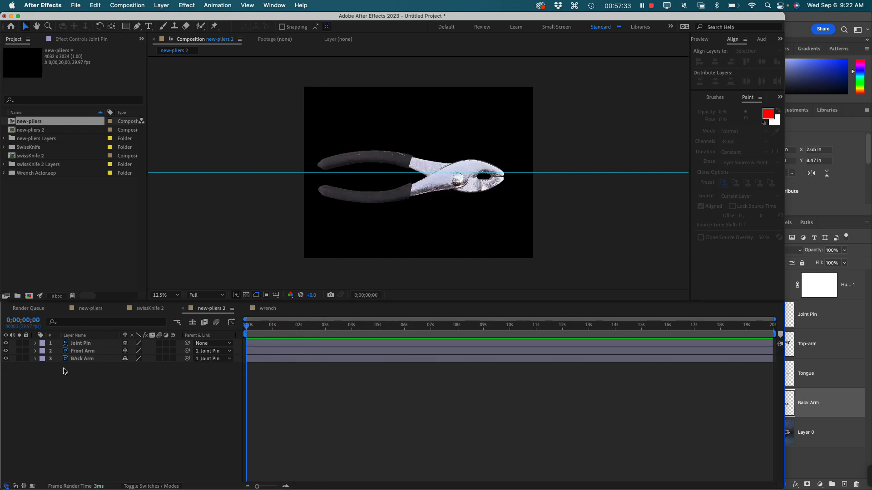
left_click(13, 131)
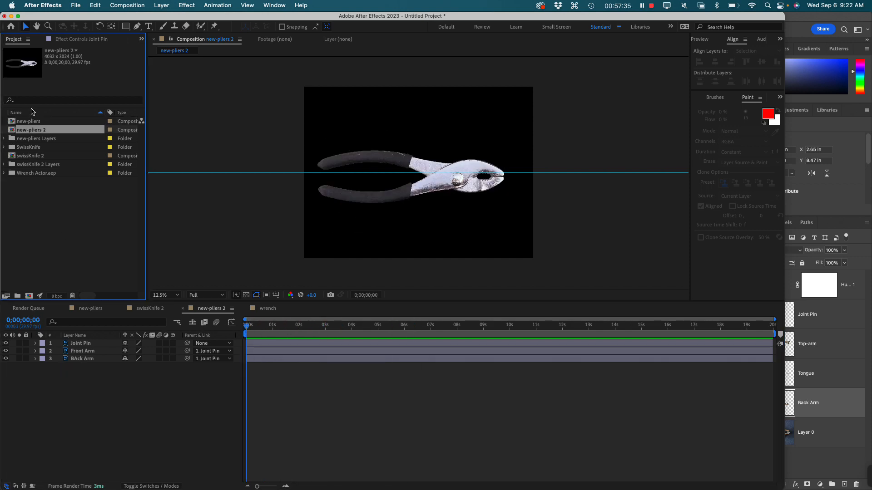
left_click(57, 248)
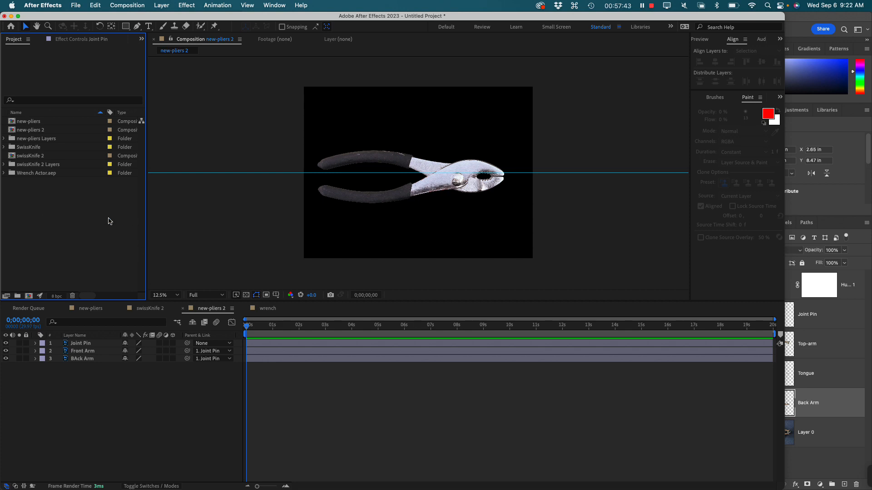
key("super+Tab")
left_click(18, 131)
left_click(81, 331)
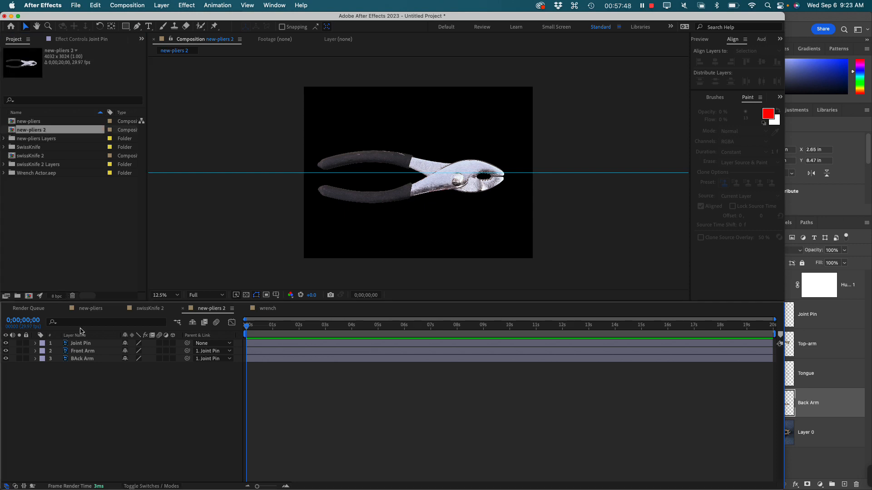
Expand the BAck Arm layer's transform properties and scrub past its rotation keyframes to about 0;00;02;01, then return to the start
left_click(35, 359)
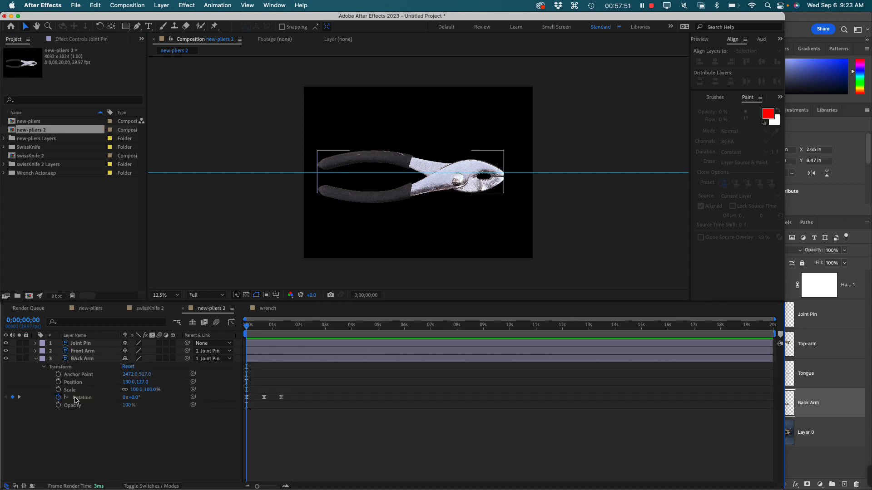
left_click(78, 400)
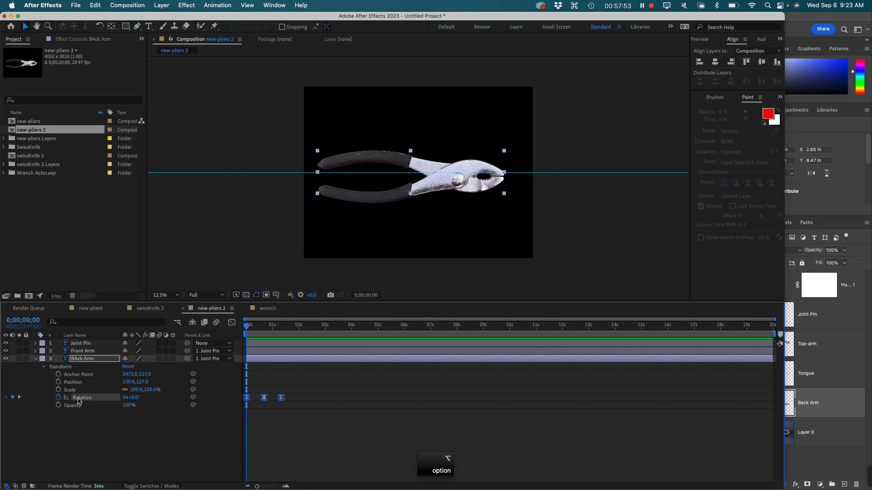
right_click(78, 399)
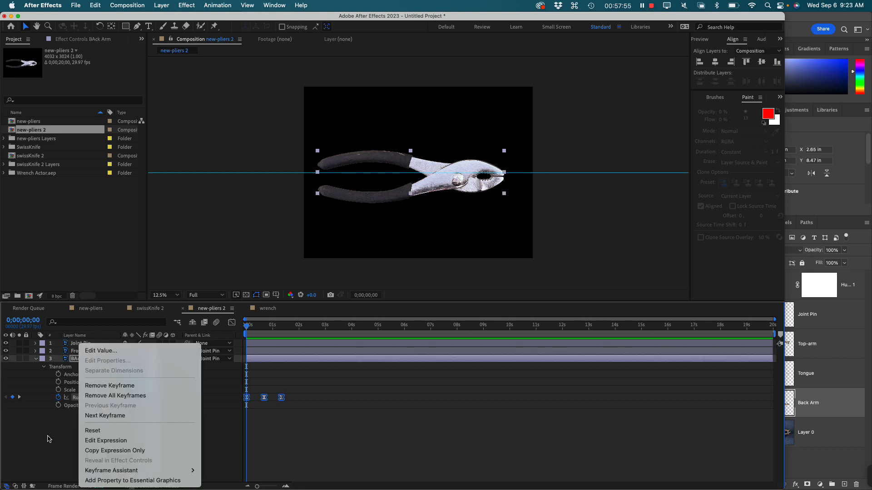
left_click(59, 446)
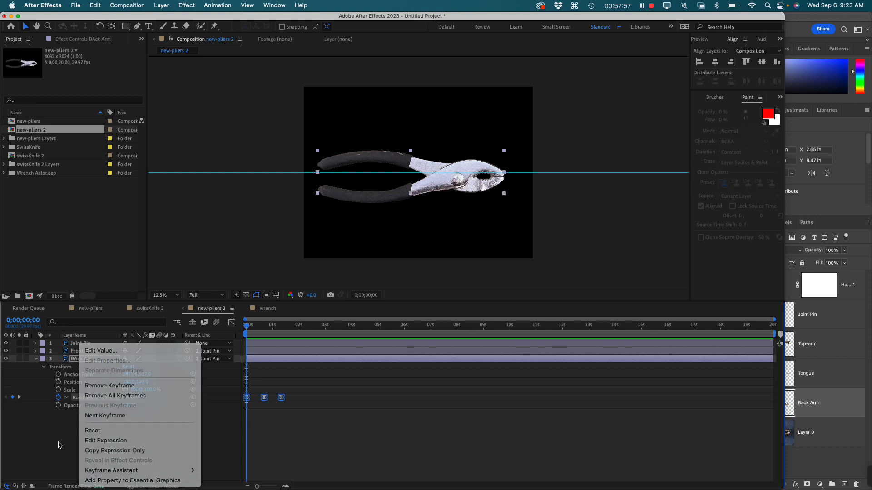
left_click(59, 446)
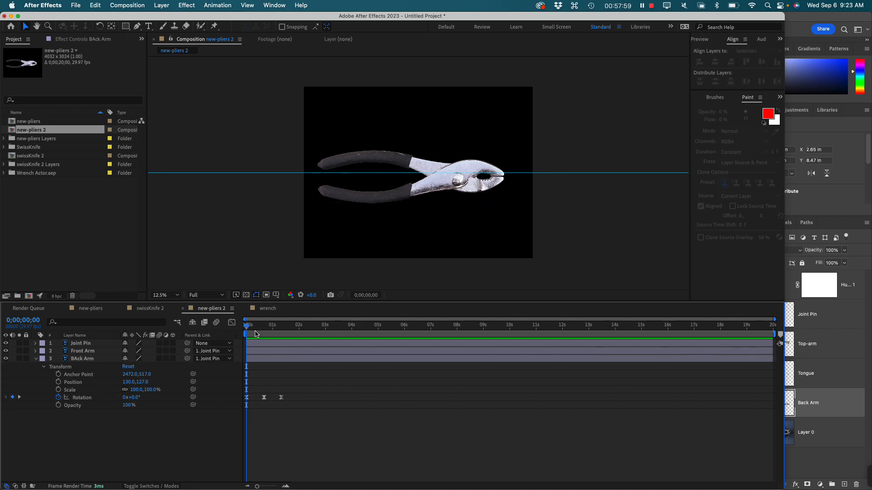
left_click_drag(248, 327, 298, 333)
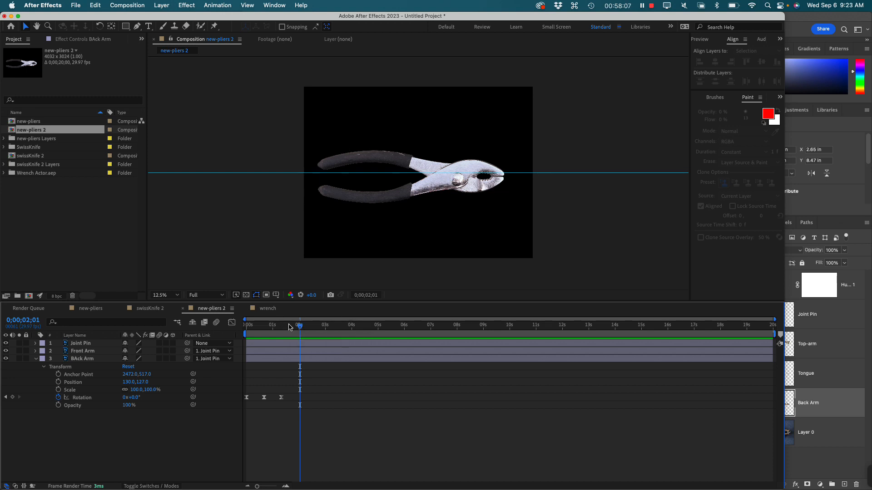
left_click_drag(289, 327, 218, 316)
Switch to Finder and open Pliers.aep from the Animated_object_2 folder, discarding the changes to the untitled project
key("super+Tab")
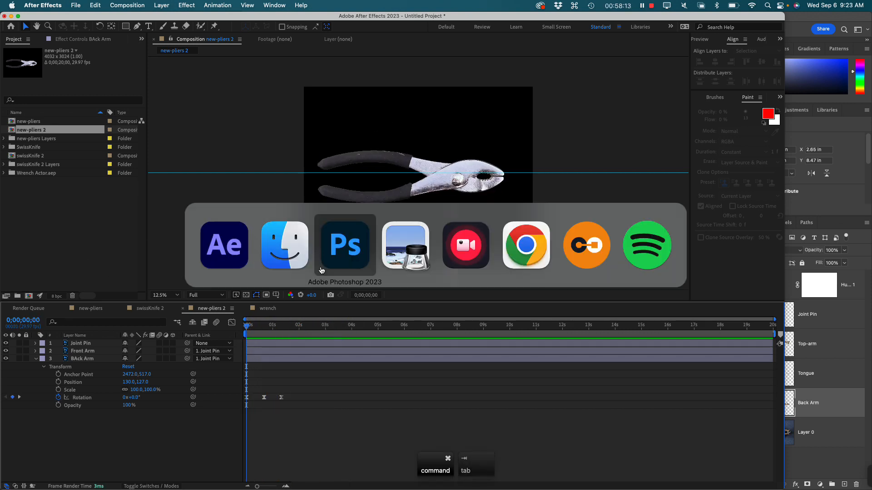
left_click(288, 249)
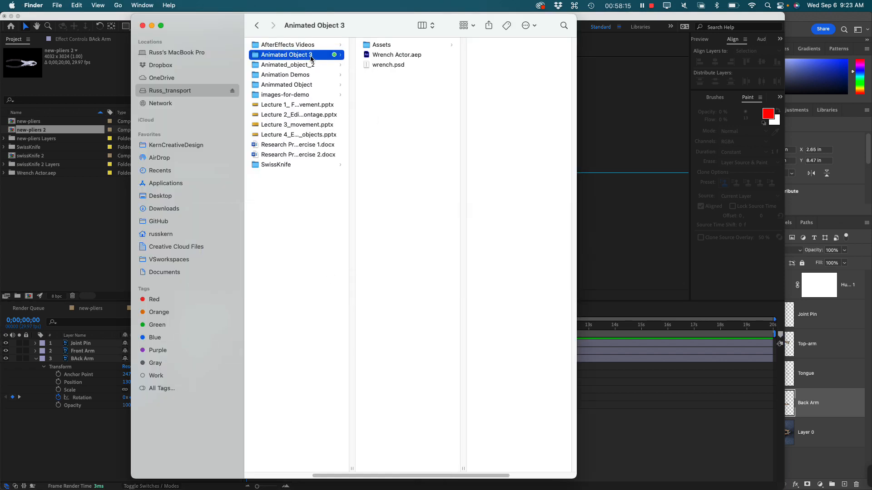
left_click(291, 67)
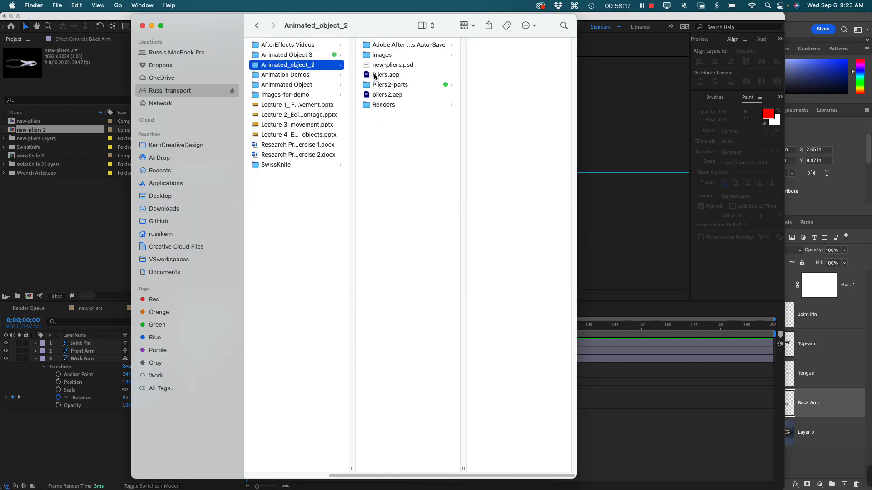
left_click(367, 76)
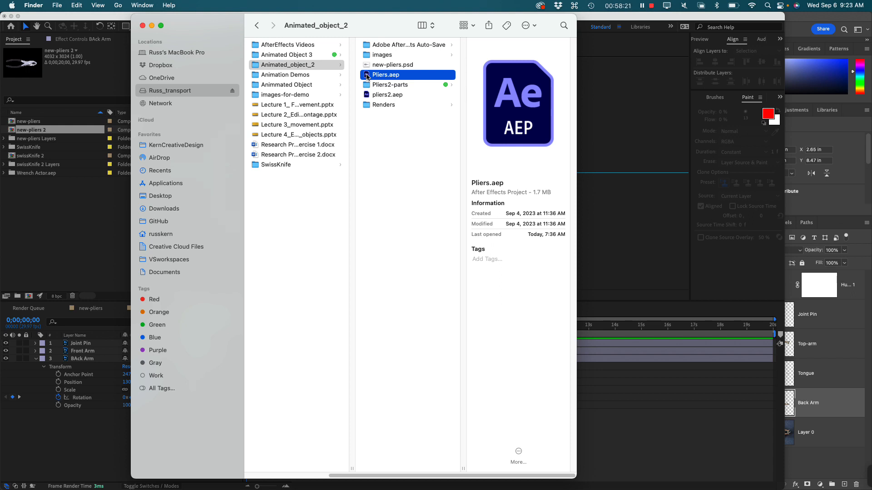
double_click(368, 75)
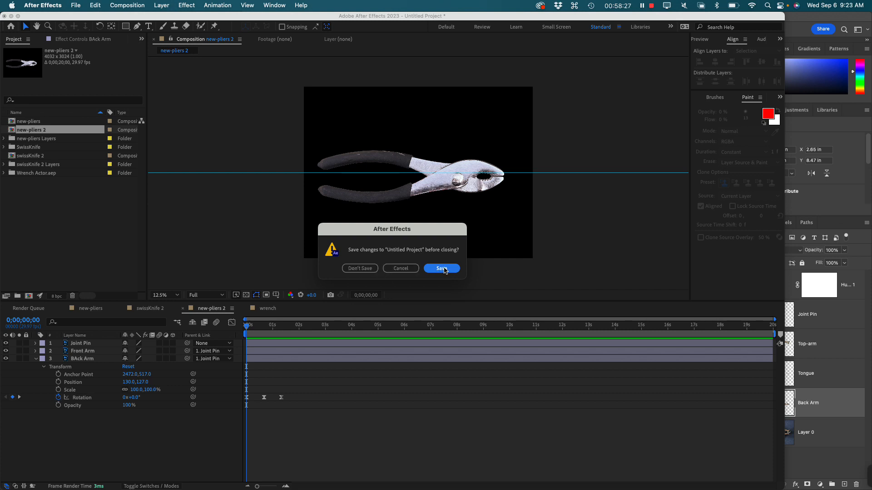
left_click(364, 269)
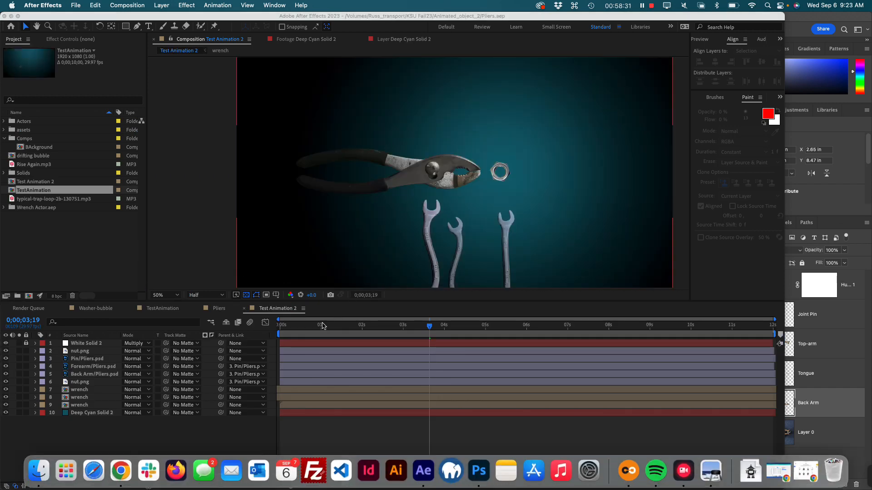
Preview the Test Animation 2 composition from its first frame and return to the start
left_click(279, 328)
left_click_drag(295, 326, 277, 334)
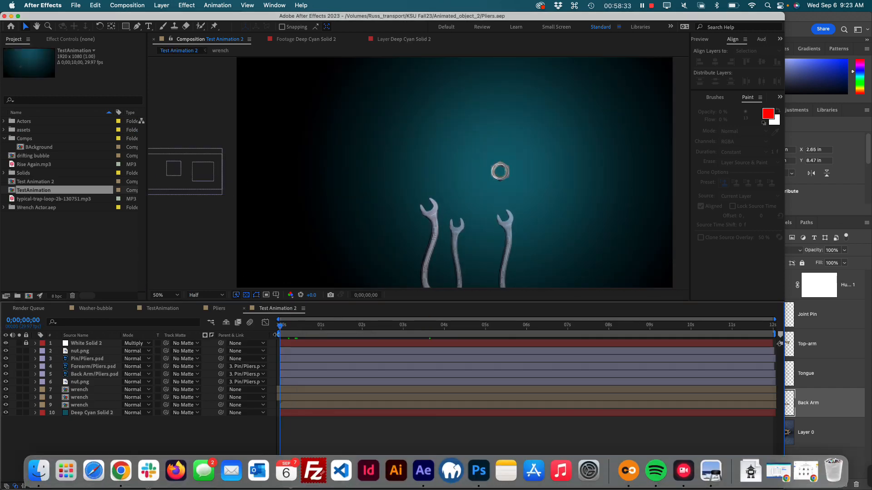
key("space")
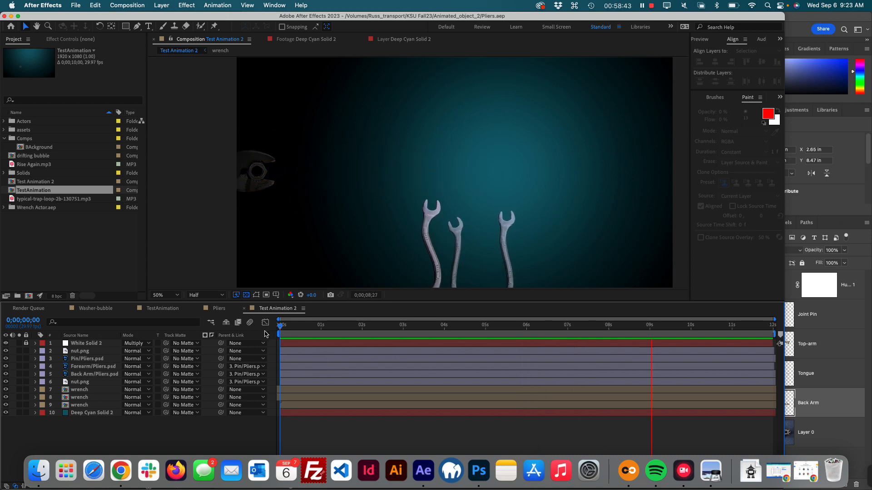
left_click(62, 230)
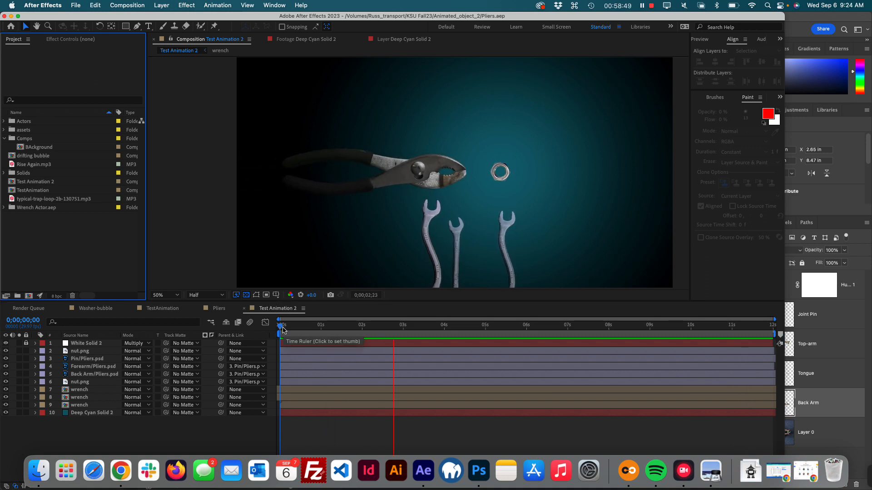
left_click(283, 329)
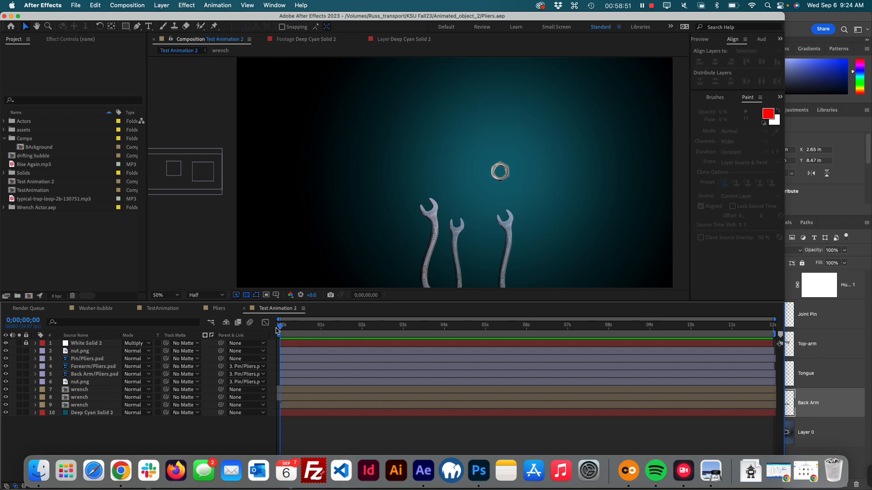
mouse_move(278, 330)
left_mouse_down()
mouse_move(584, 335)
mouse_move(280, 334)
left_mouse_up()
Open the Pliers composition and make the timeline area slightly taller
left_click(220, 304)
left_click_drag(220, 302, 218, 291)
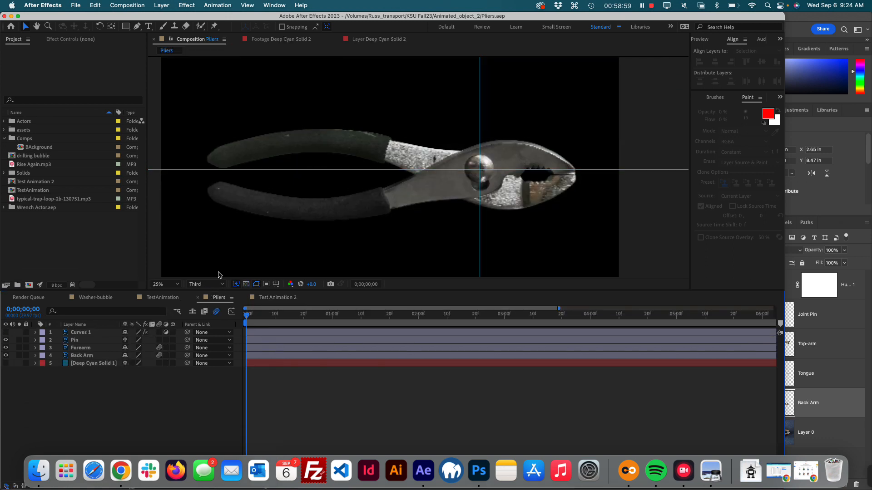